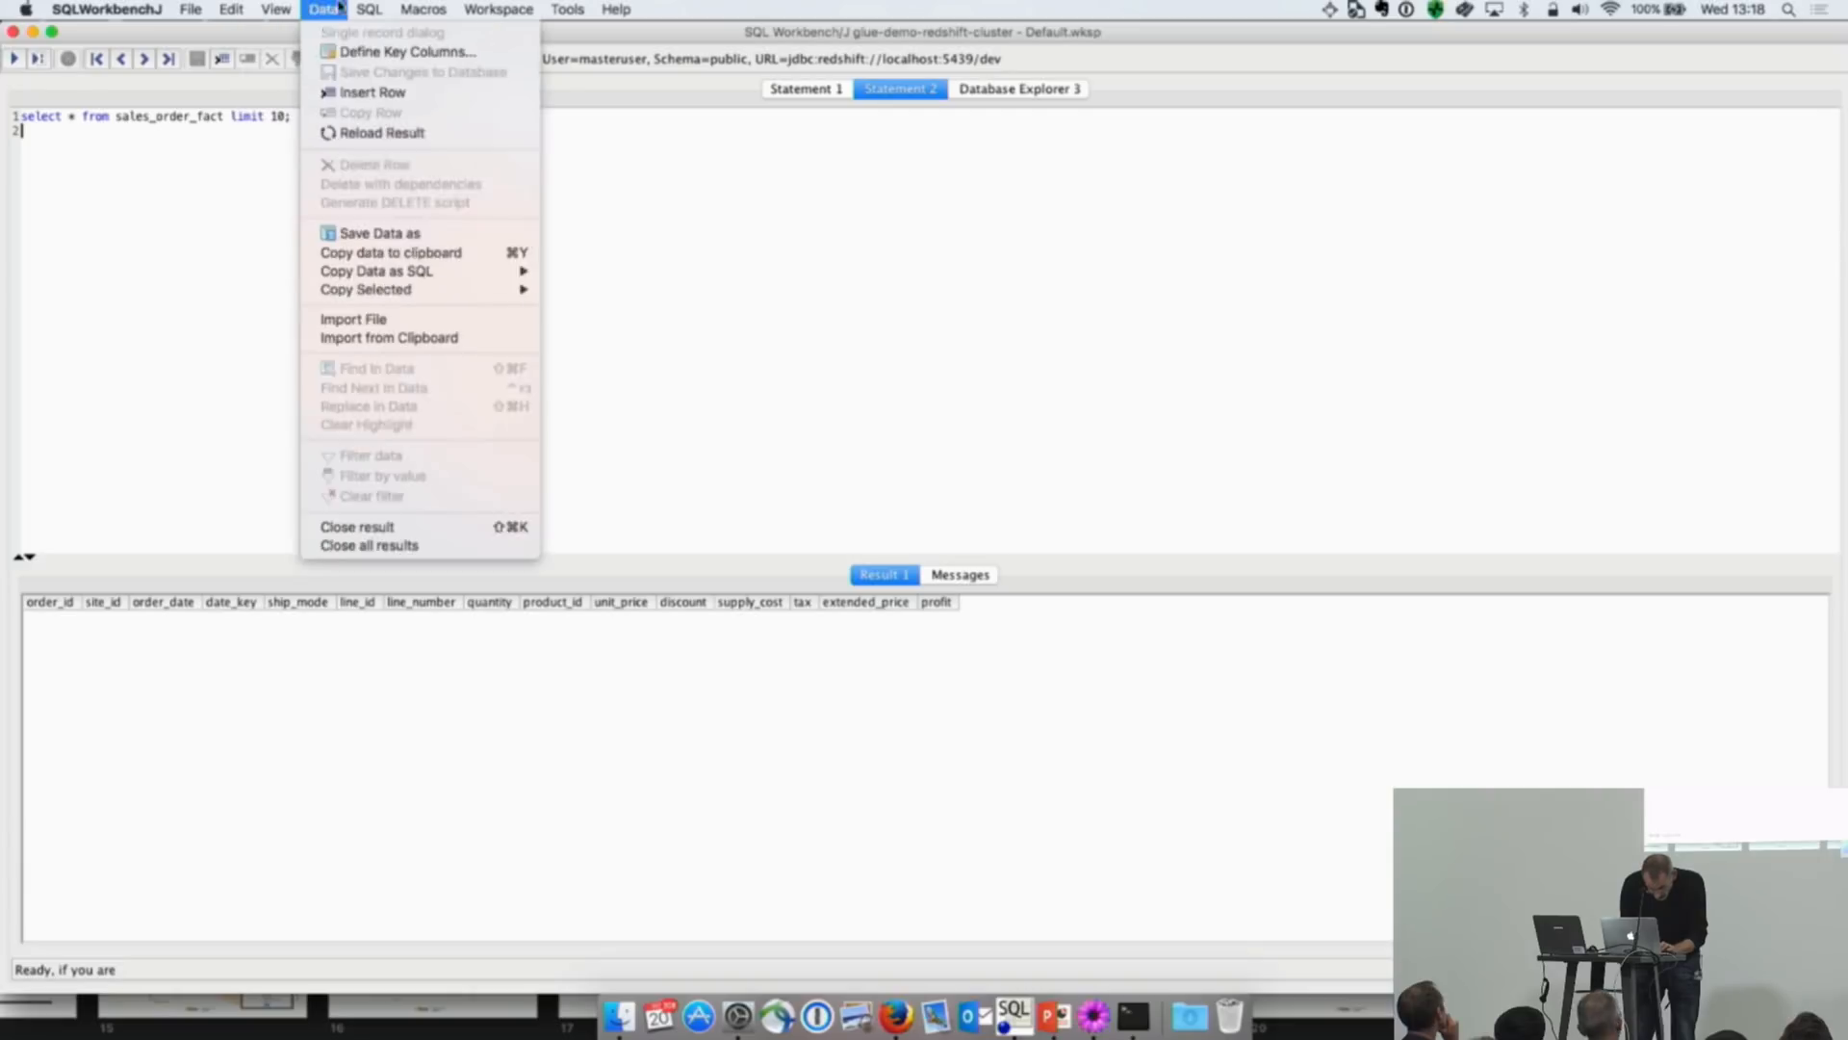
mouse_move(474, 7)
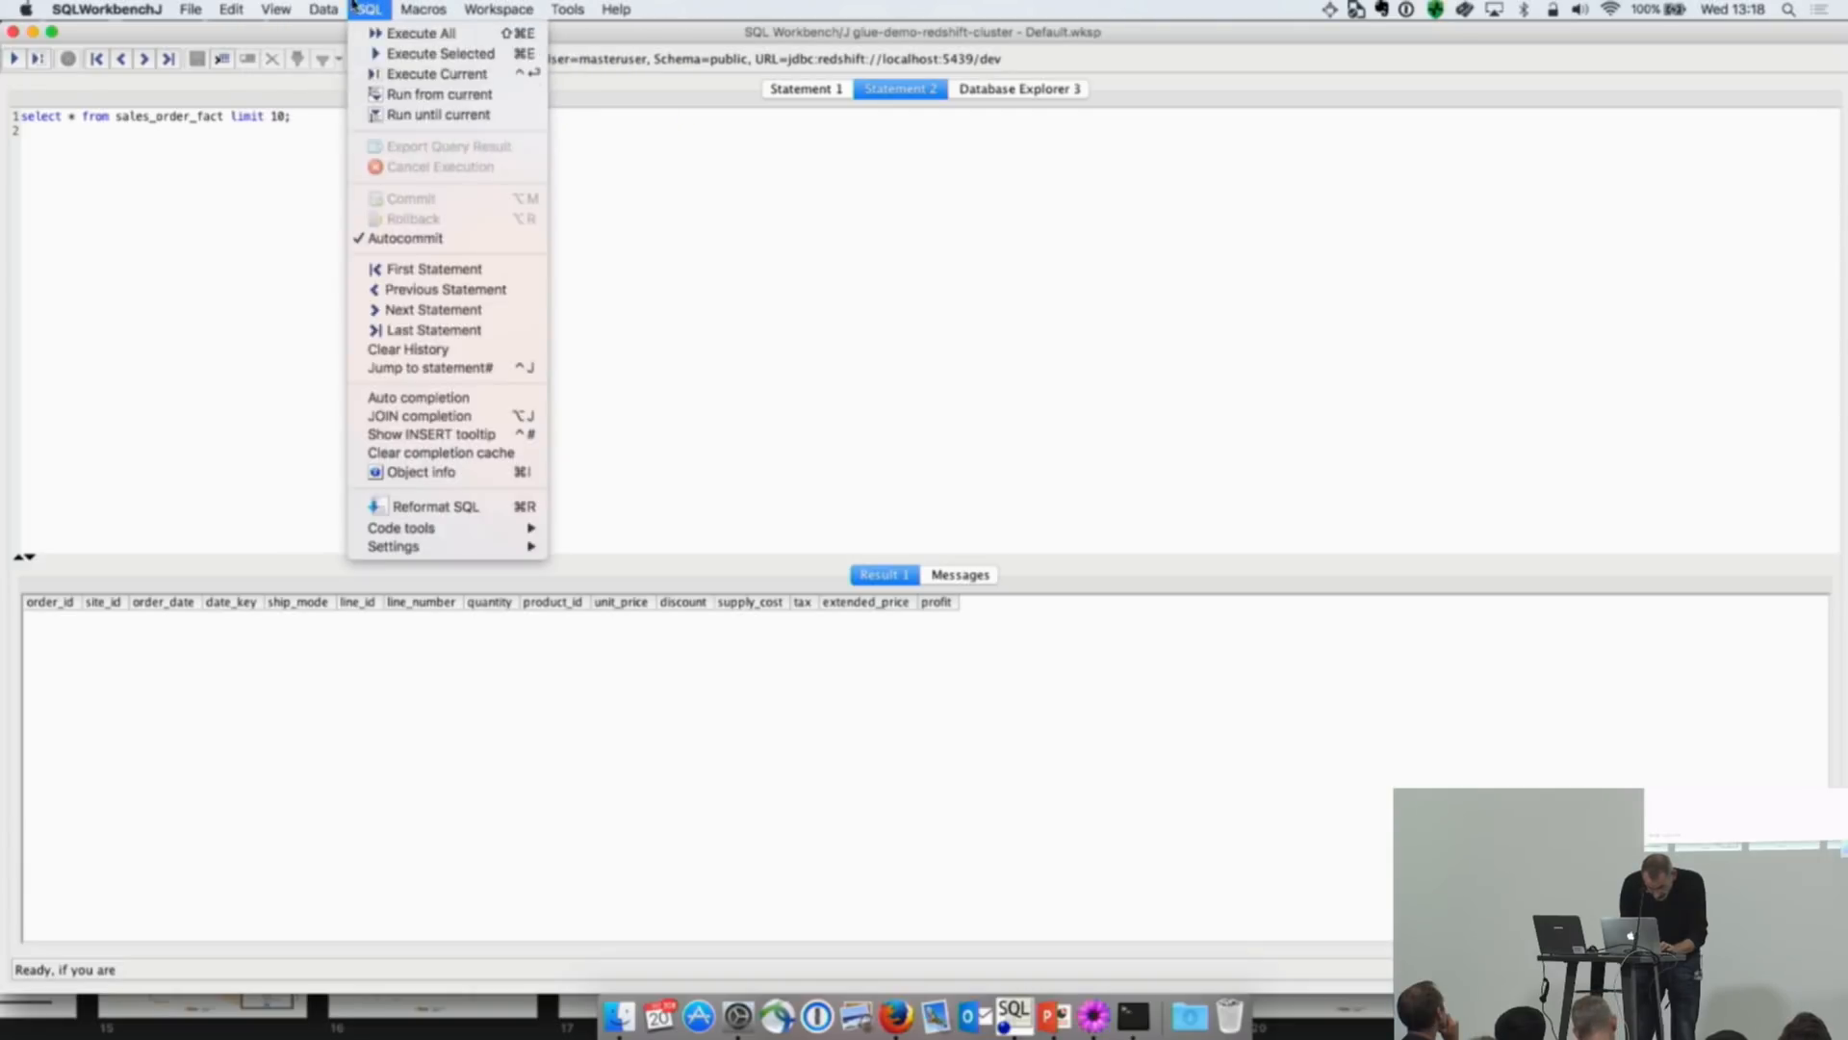
mouse_move(334, 5)
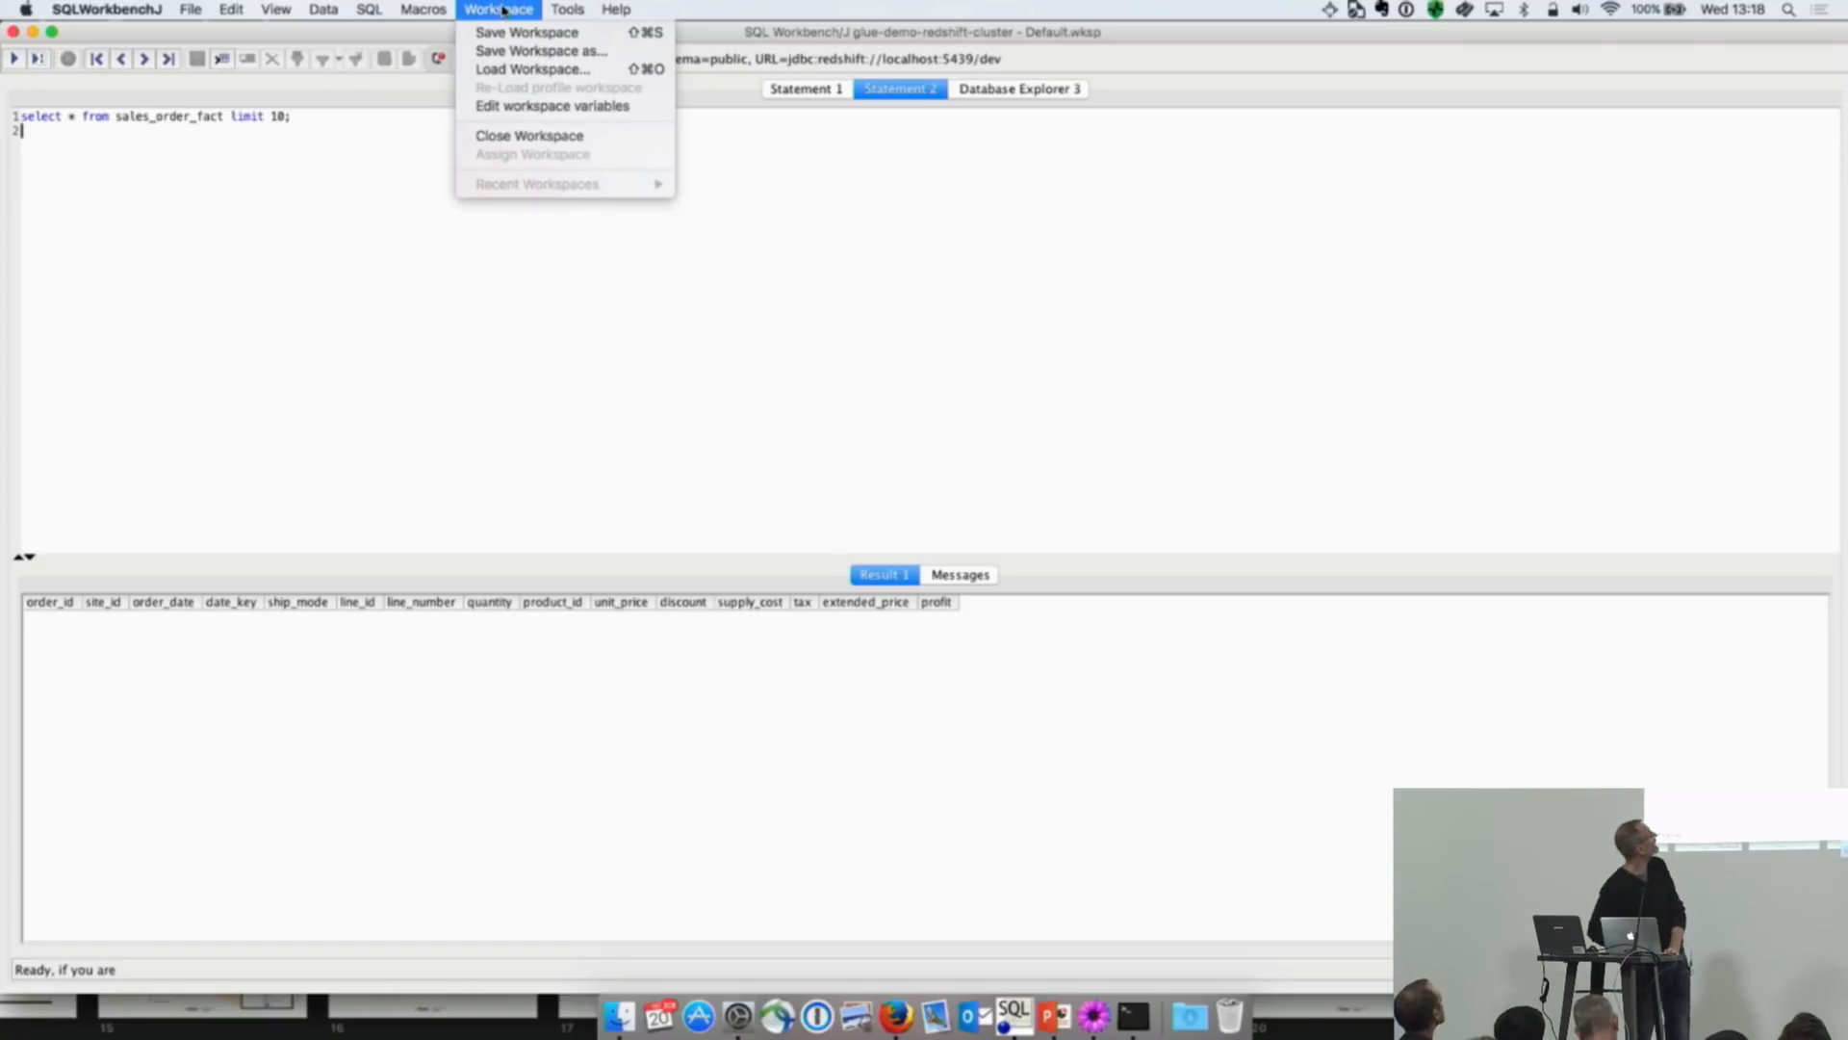
click(381, 191)
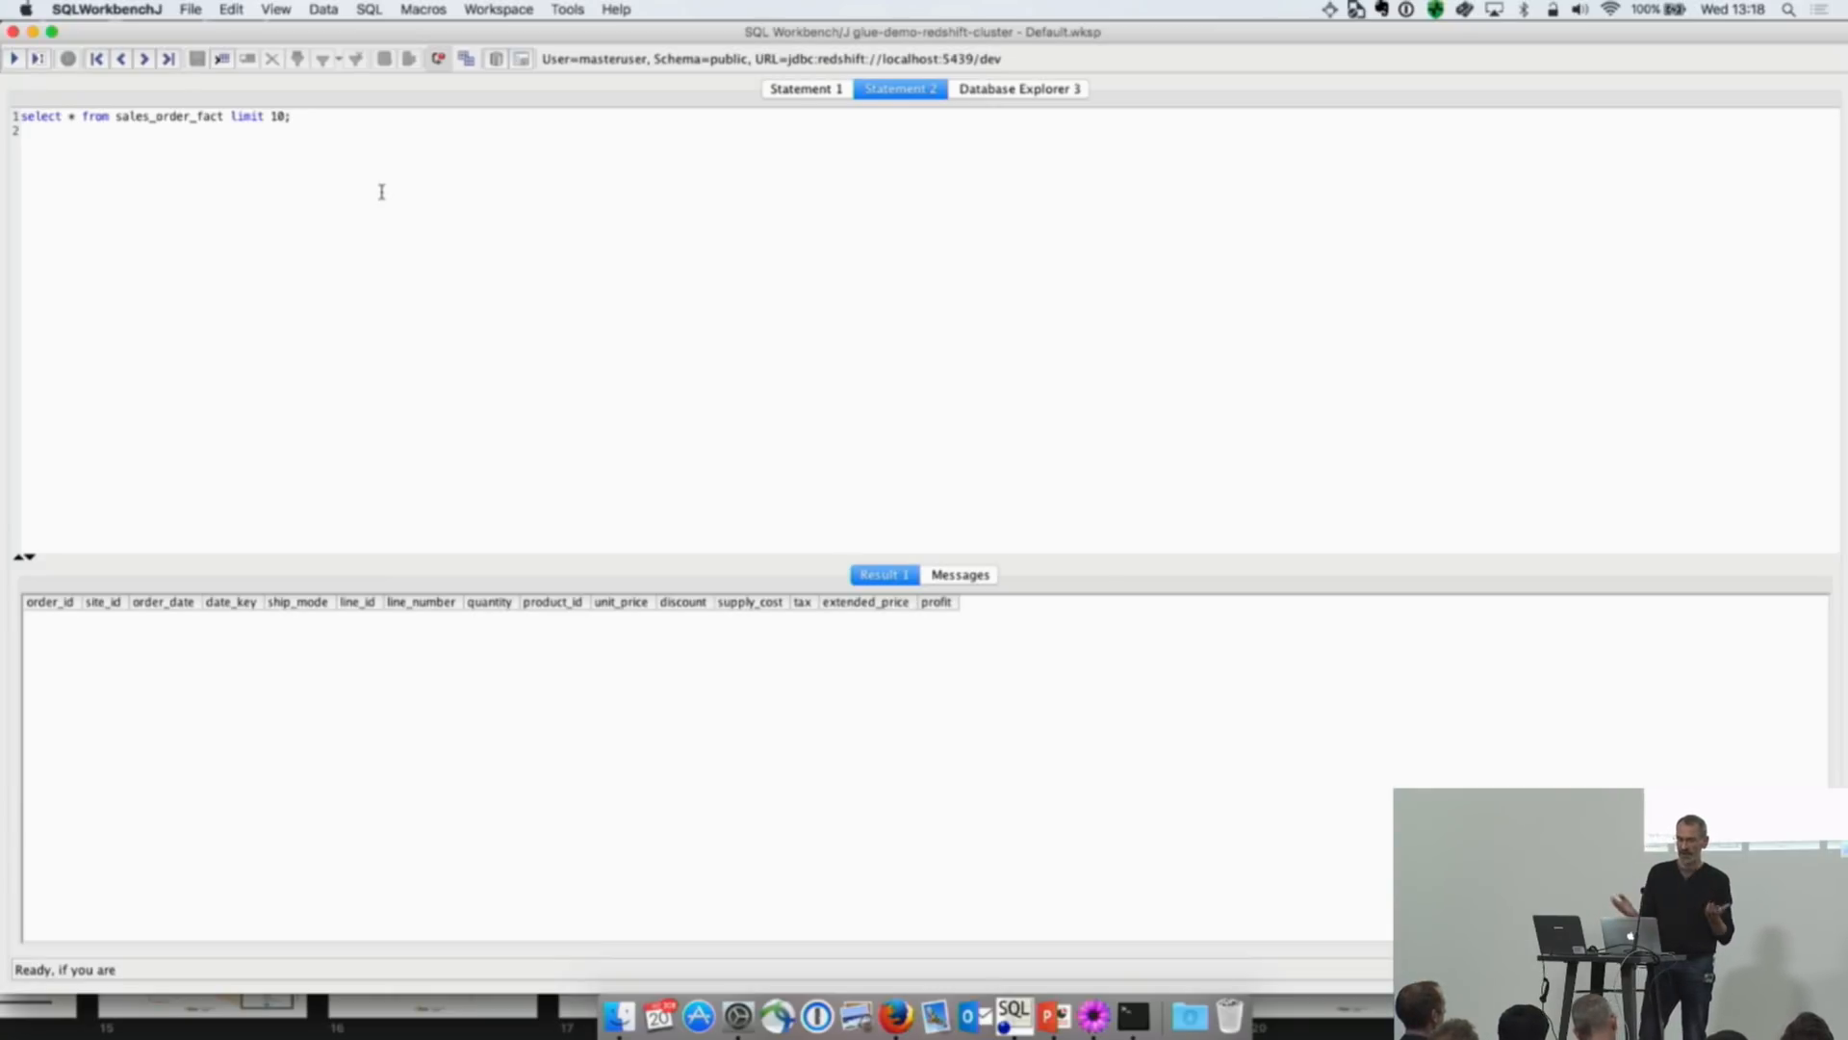
click(15, 60)
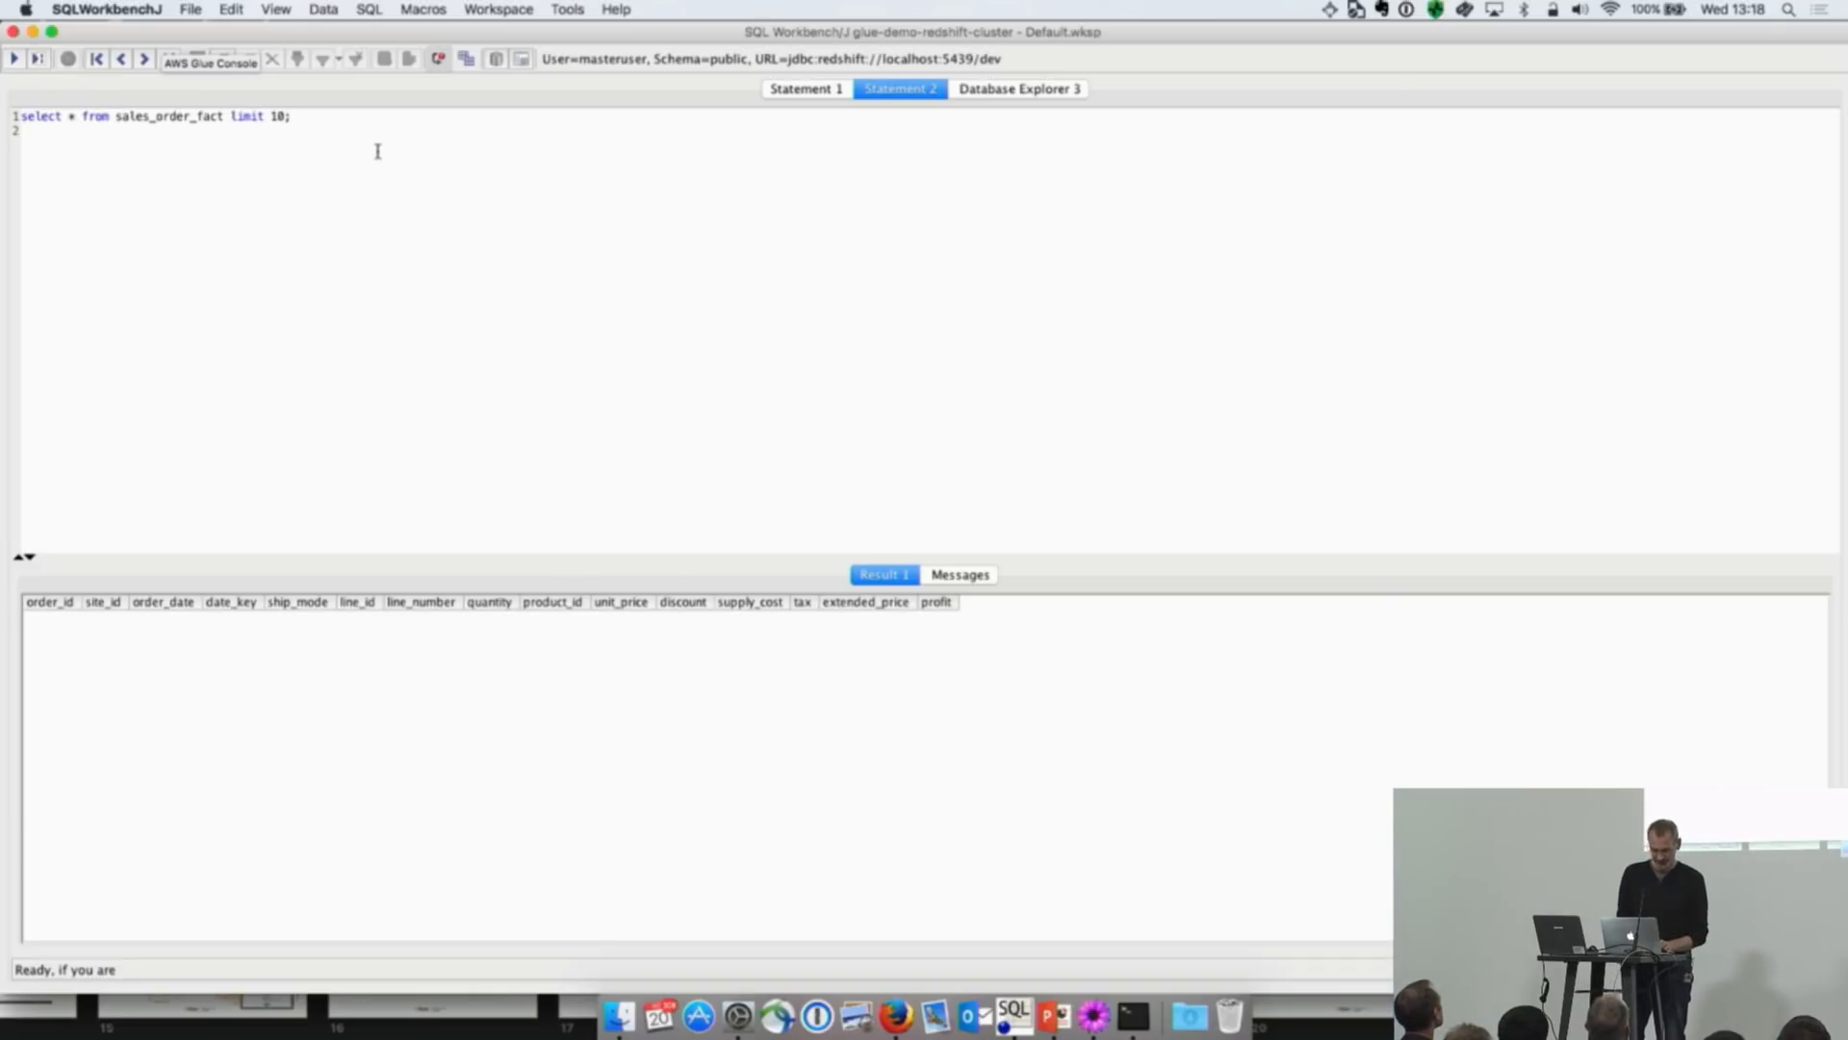
Step: Switch to the AWS Glue console in Firefox and consult the Redshift setup notes in instructions.txt in TextMate
key(super+Tab)
key(super+Tab)
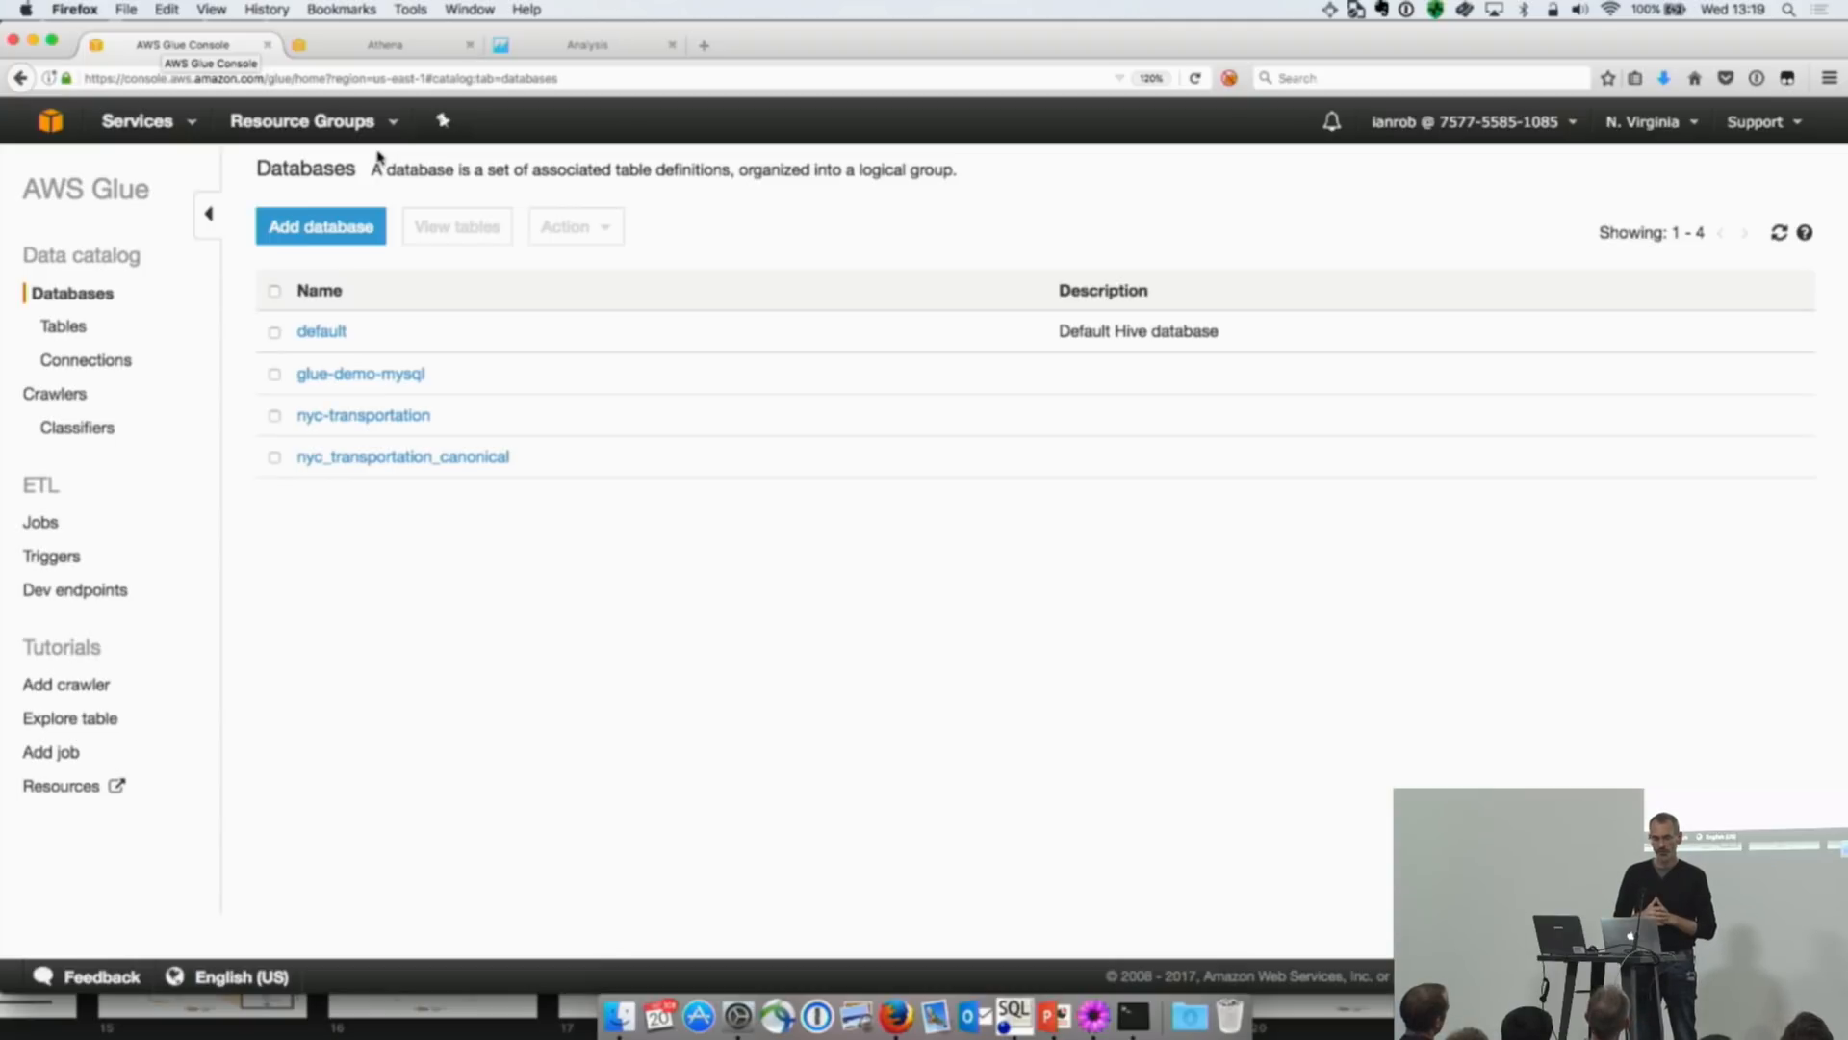
key(super+Tab)
key(super+Tab)
key(super+Tab)
key(super+Tab)
key(super+Tab)
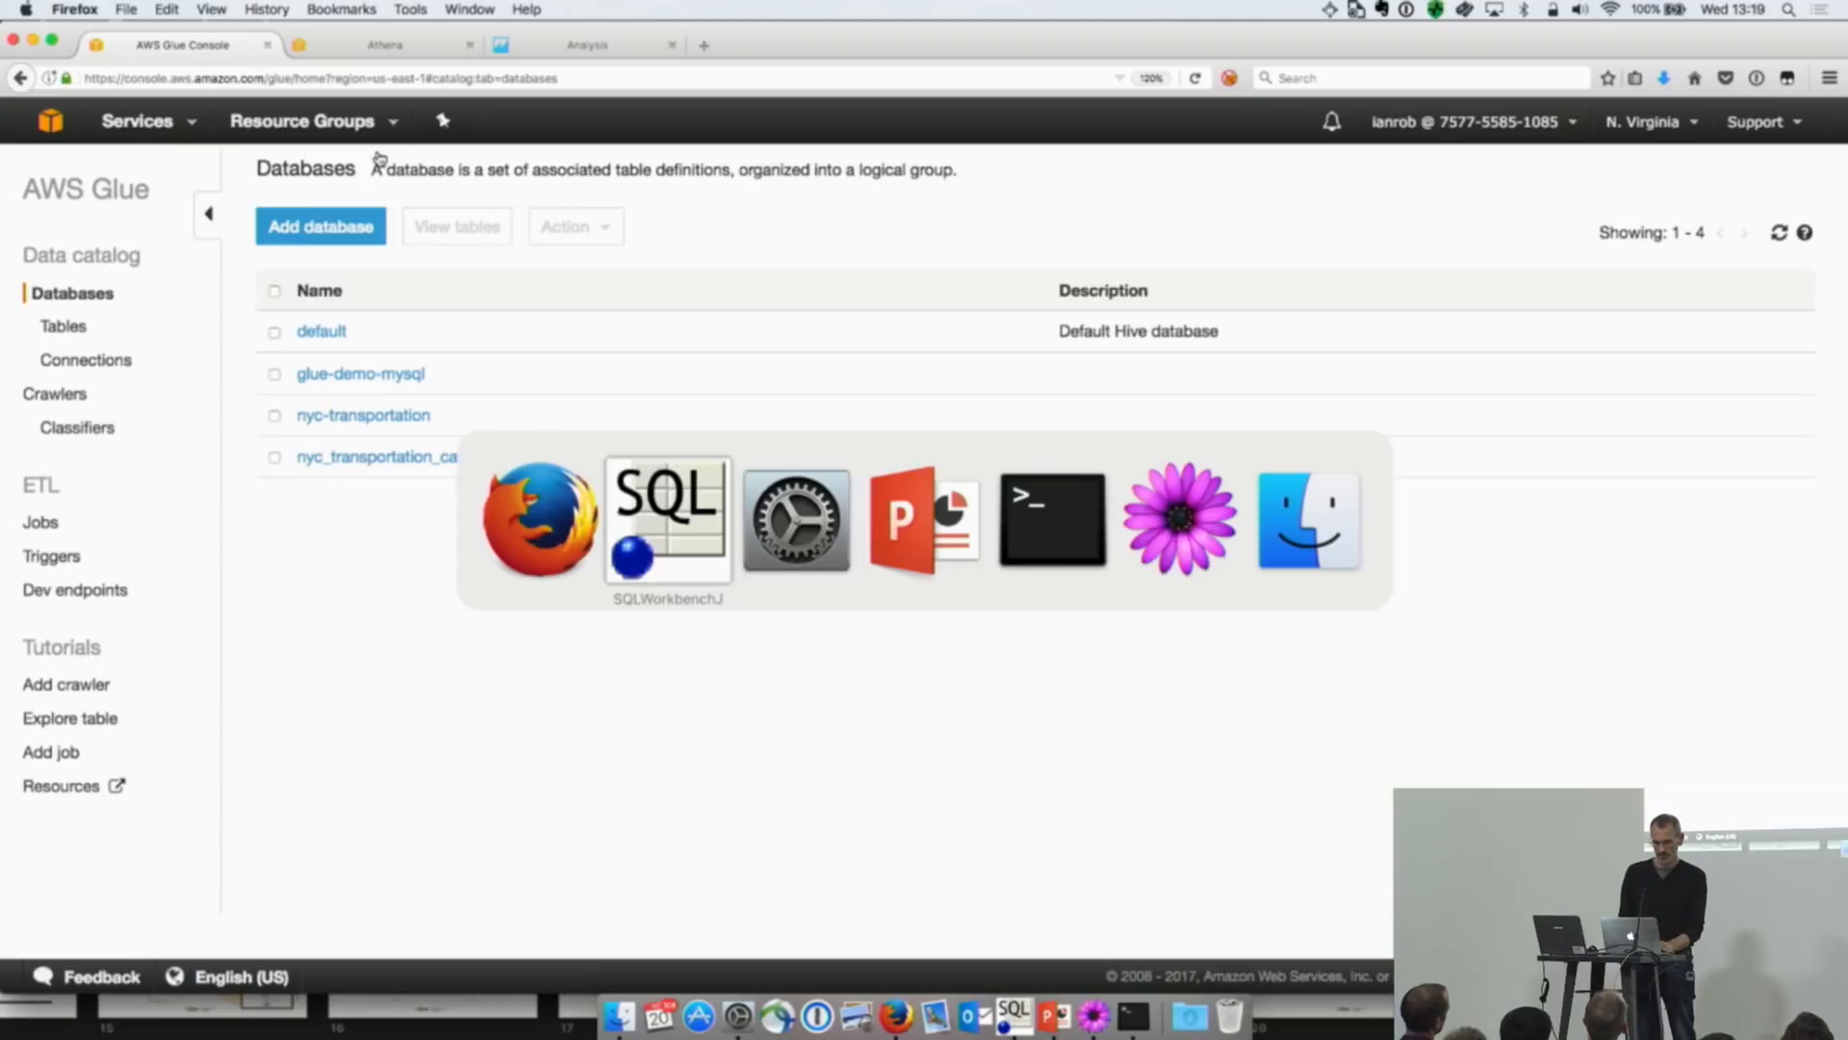
scroll(703, 371, down, 1)
scroll(703, 372, down, 1)
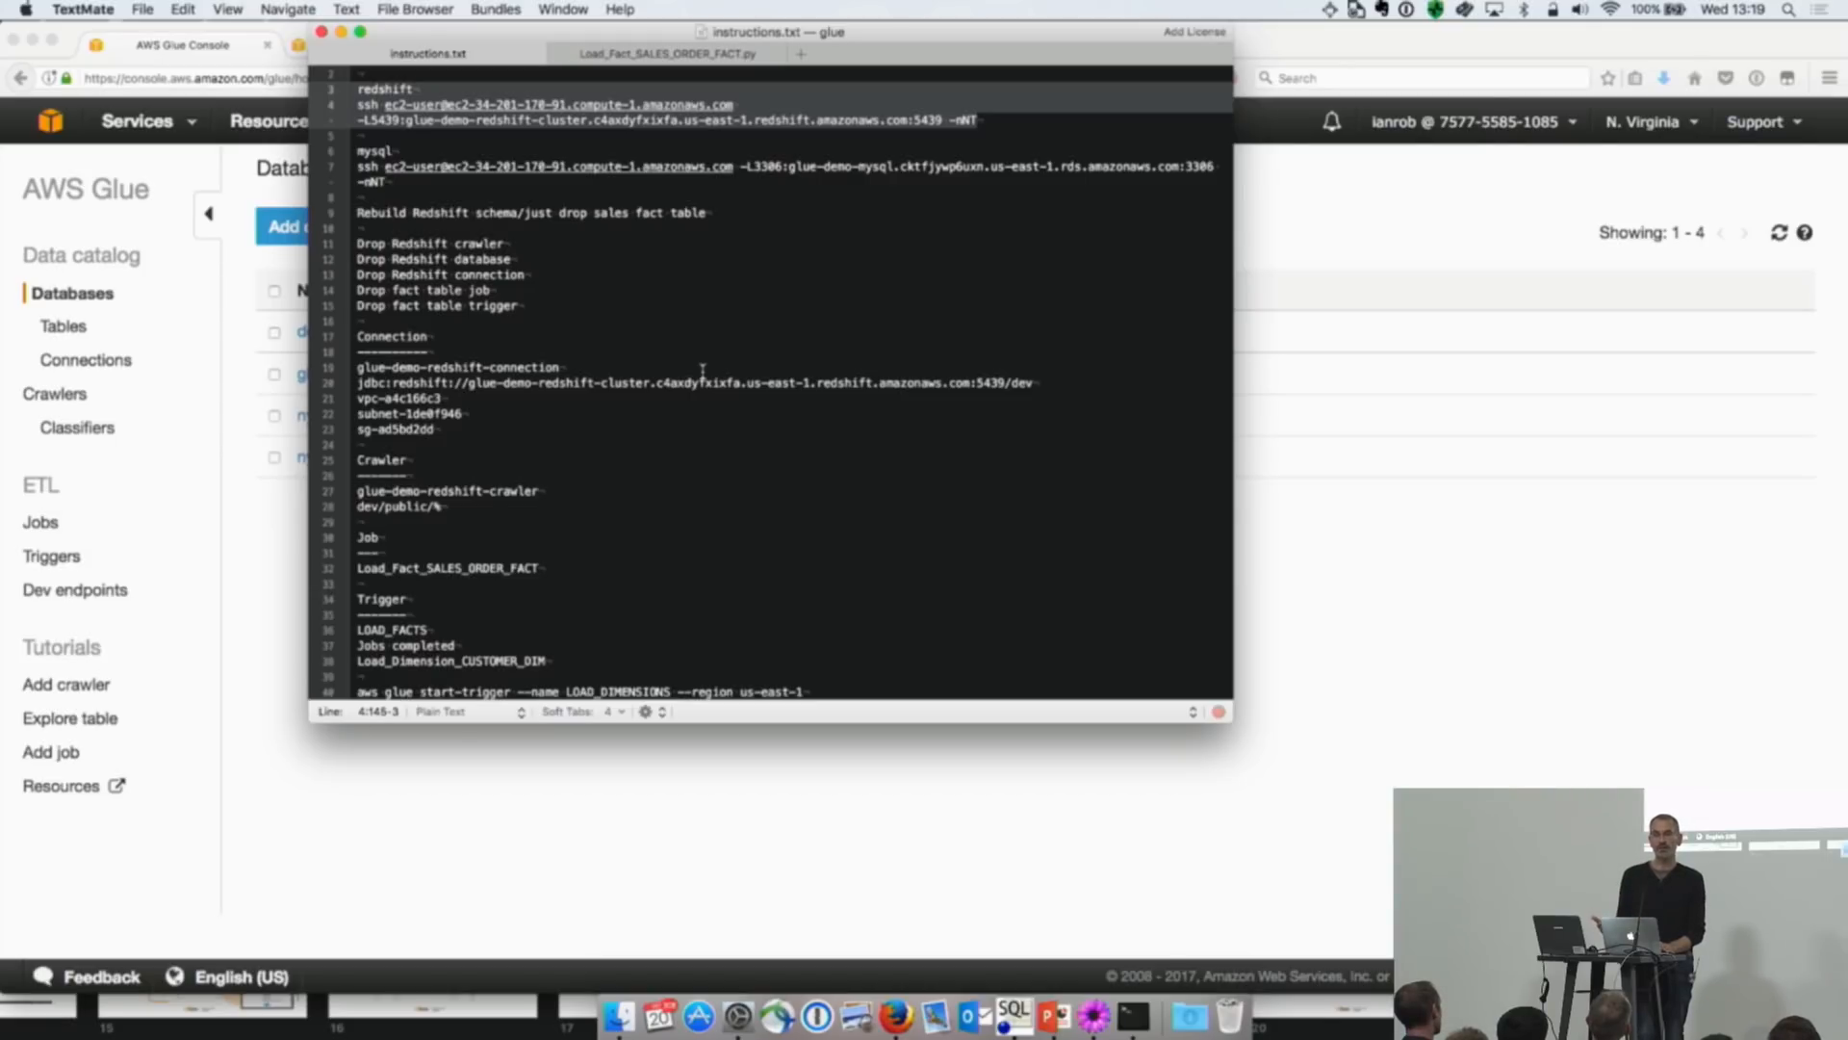
click(74, 258)
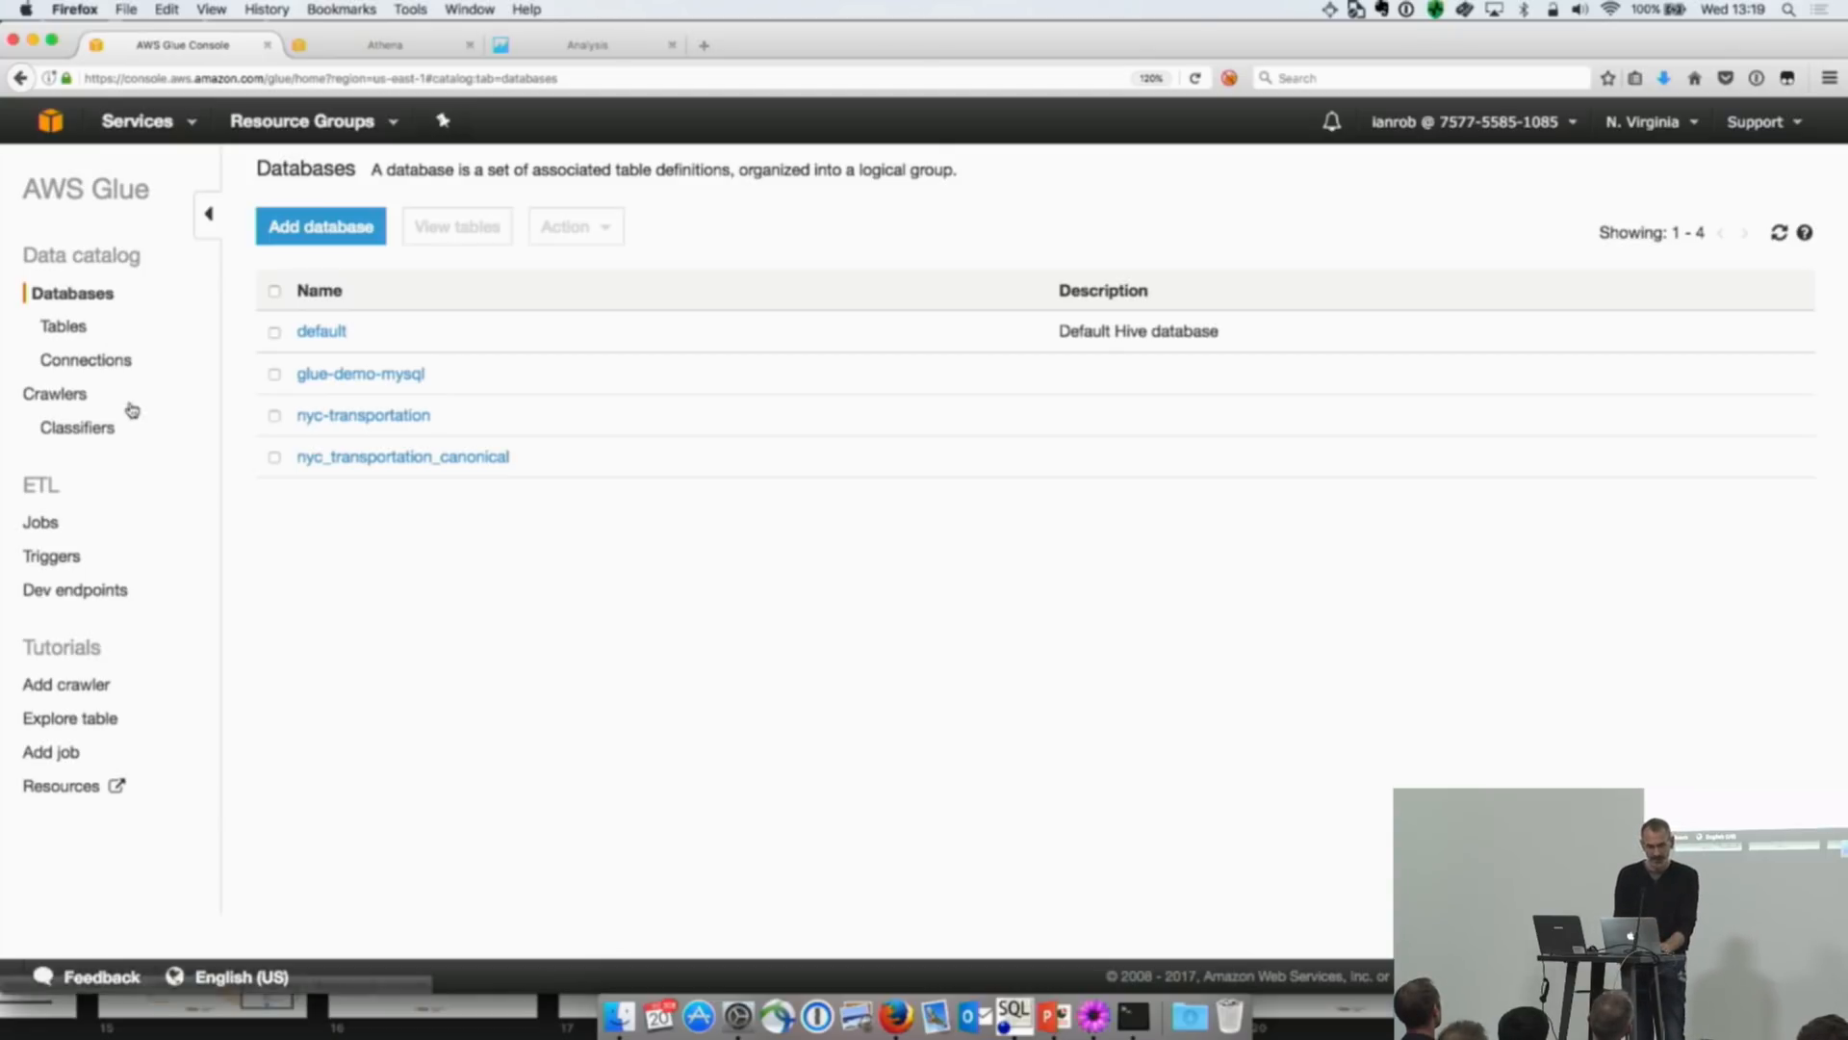
Step: Start a new AWS Glue connection and name it glue-demo-redshift-connection, copying the name from instructions.txt
click(94, 366)
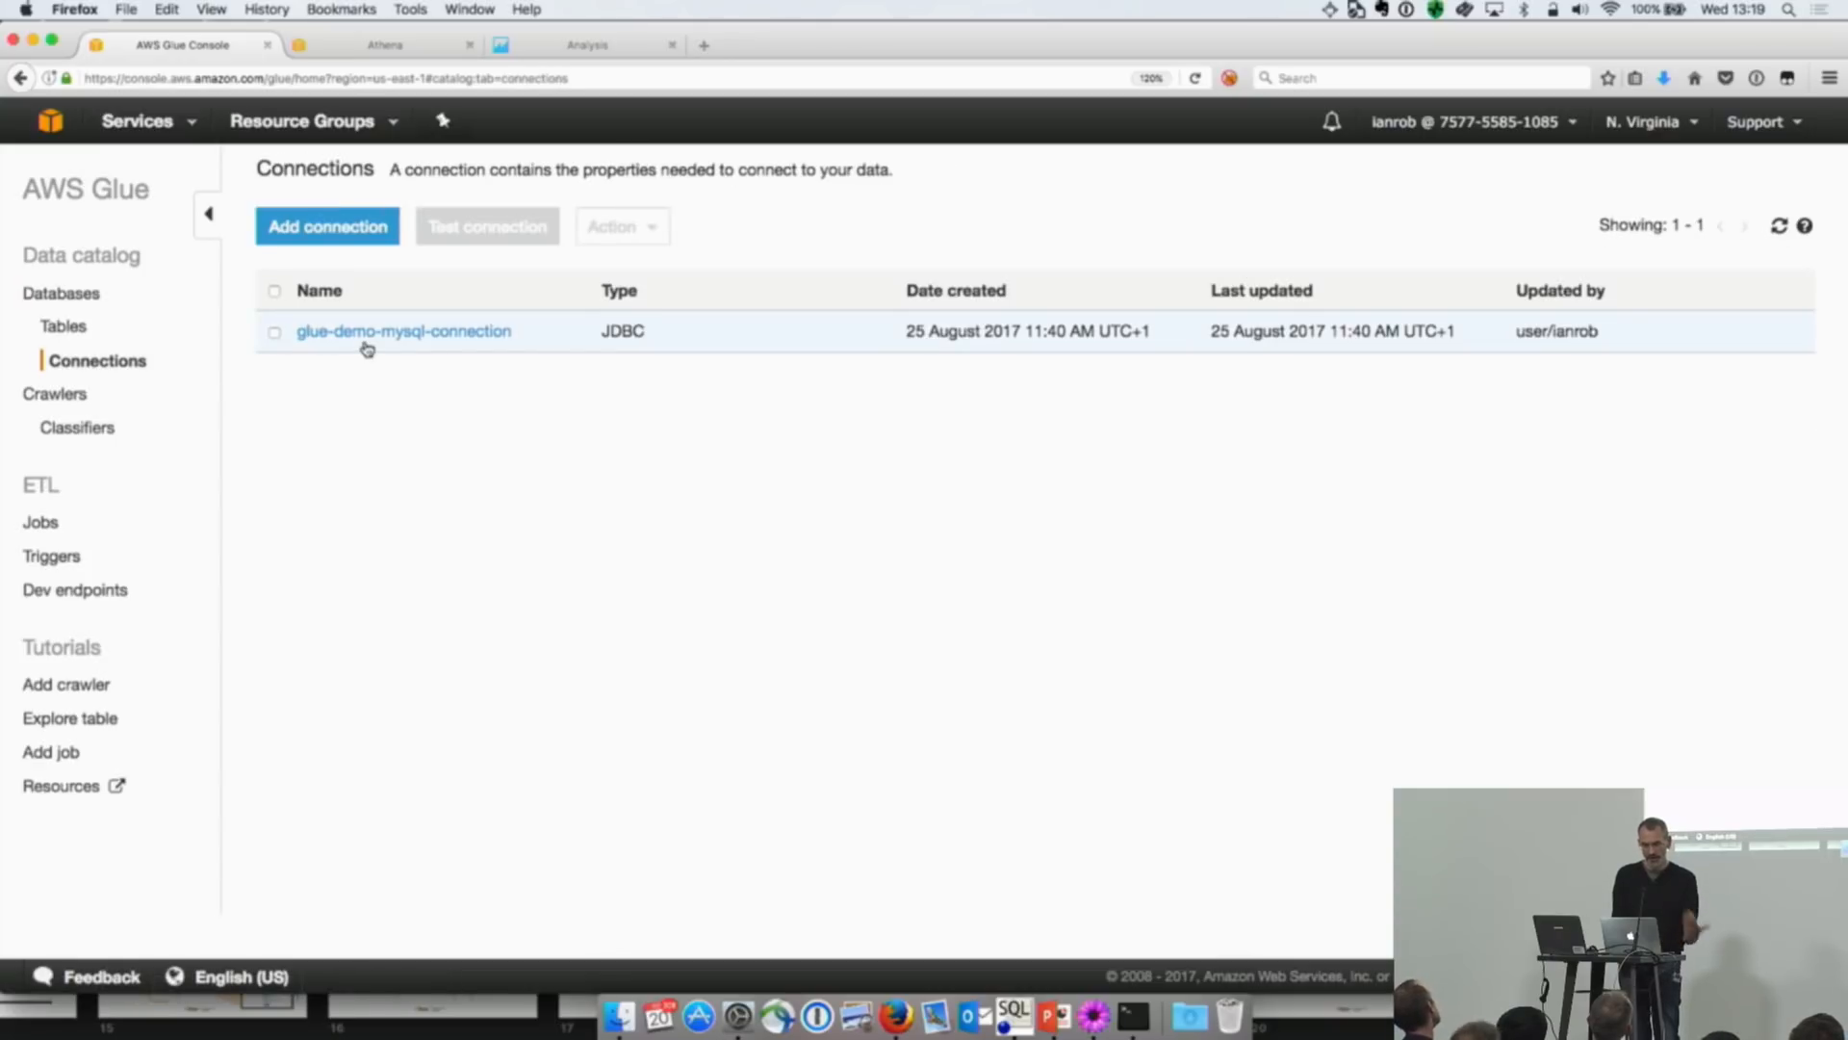
click(362, 237)
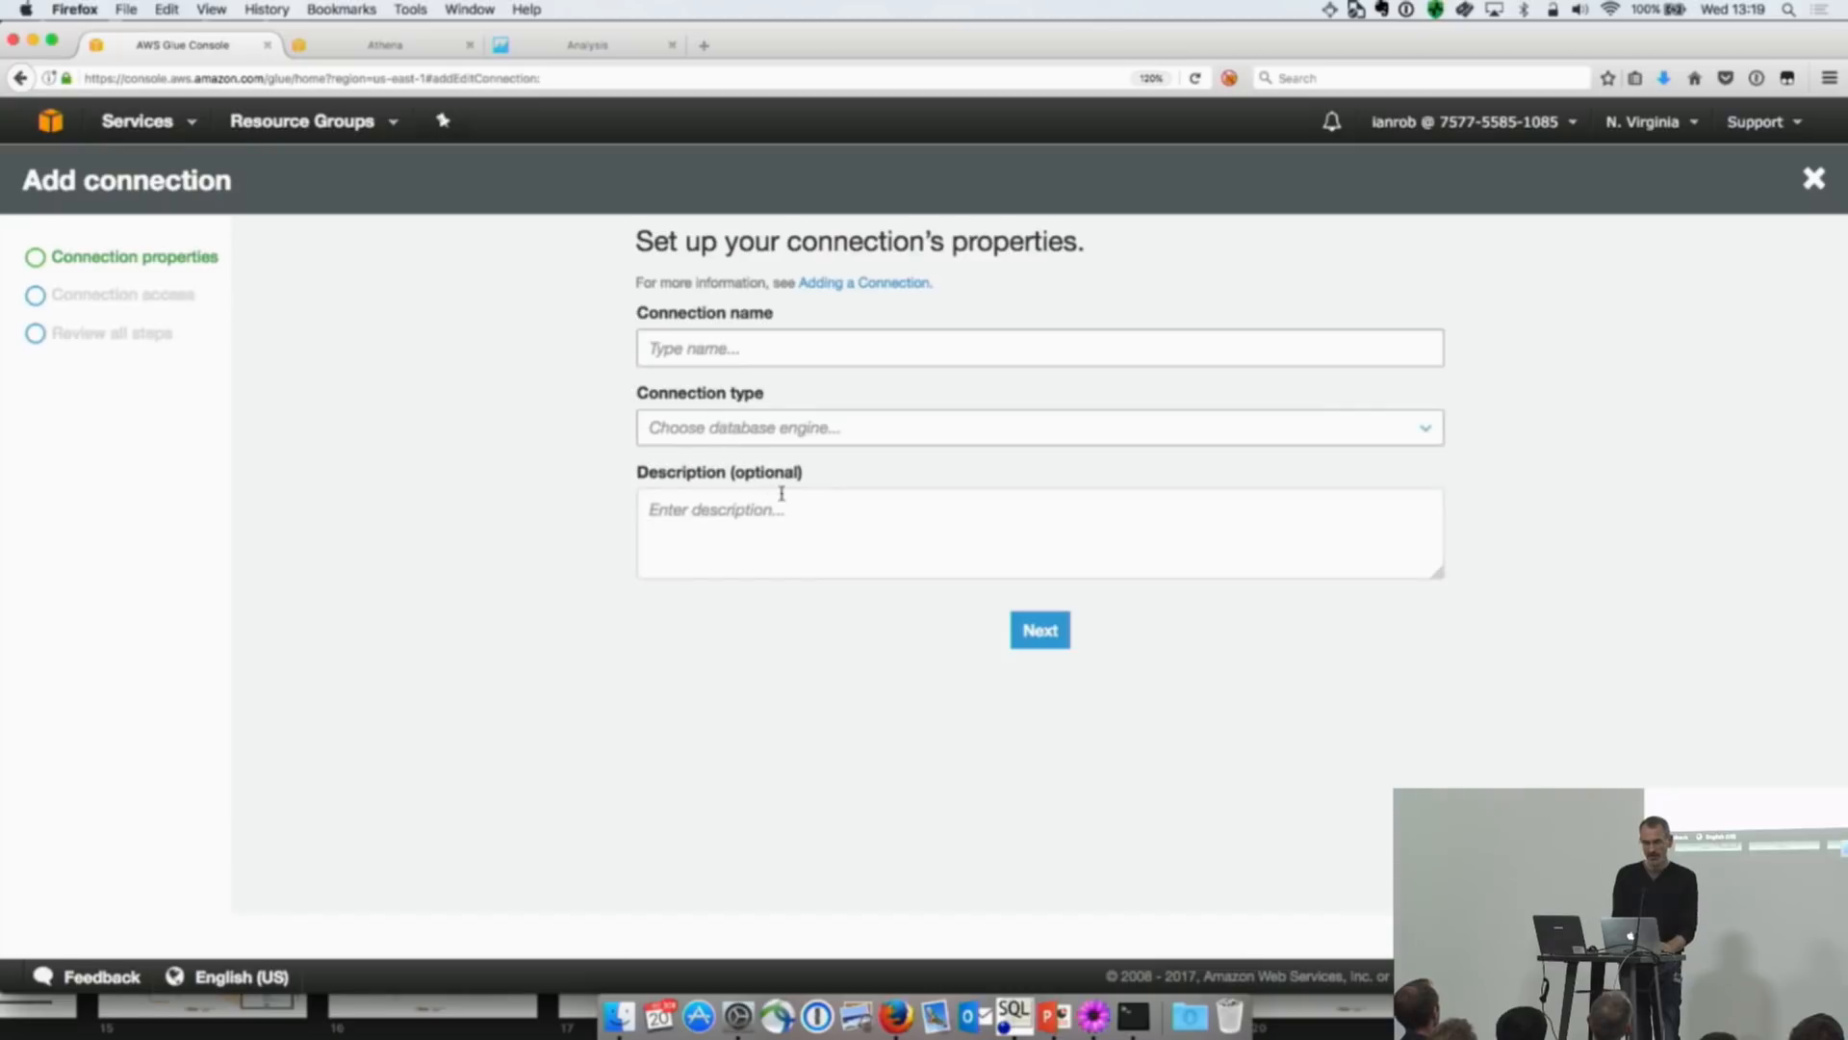
click(737, 358)
key(super+Tab)
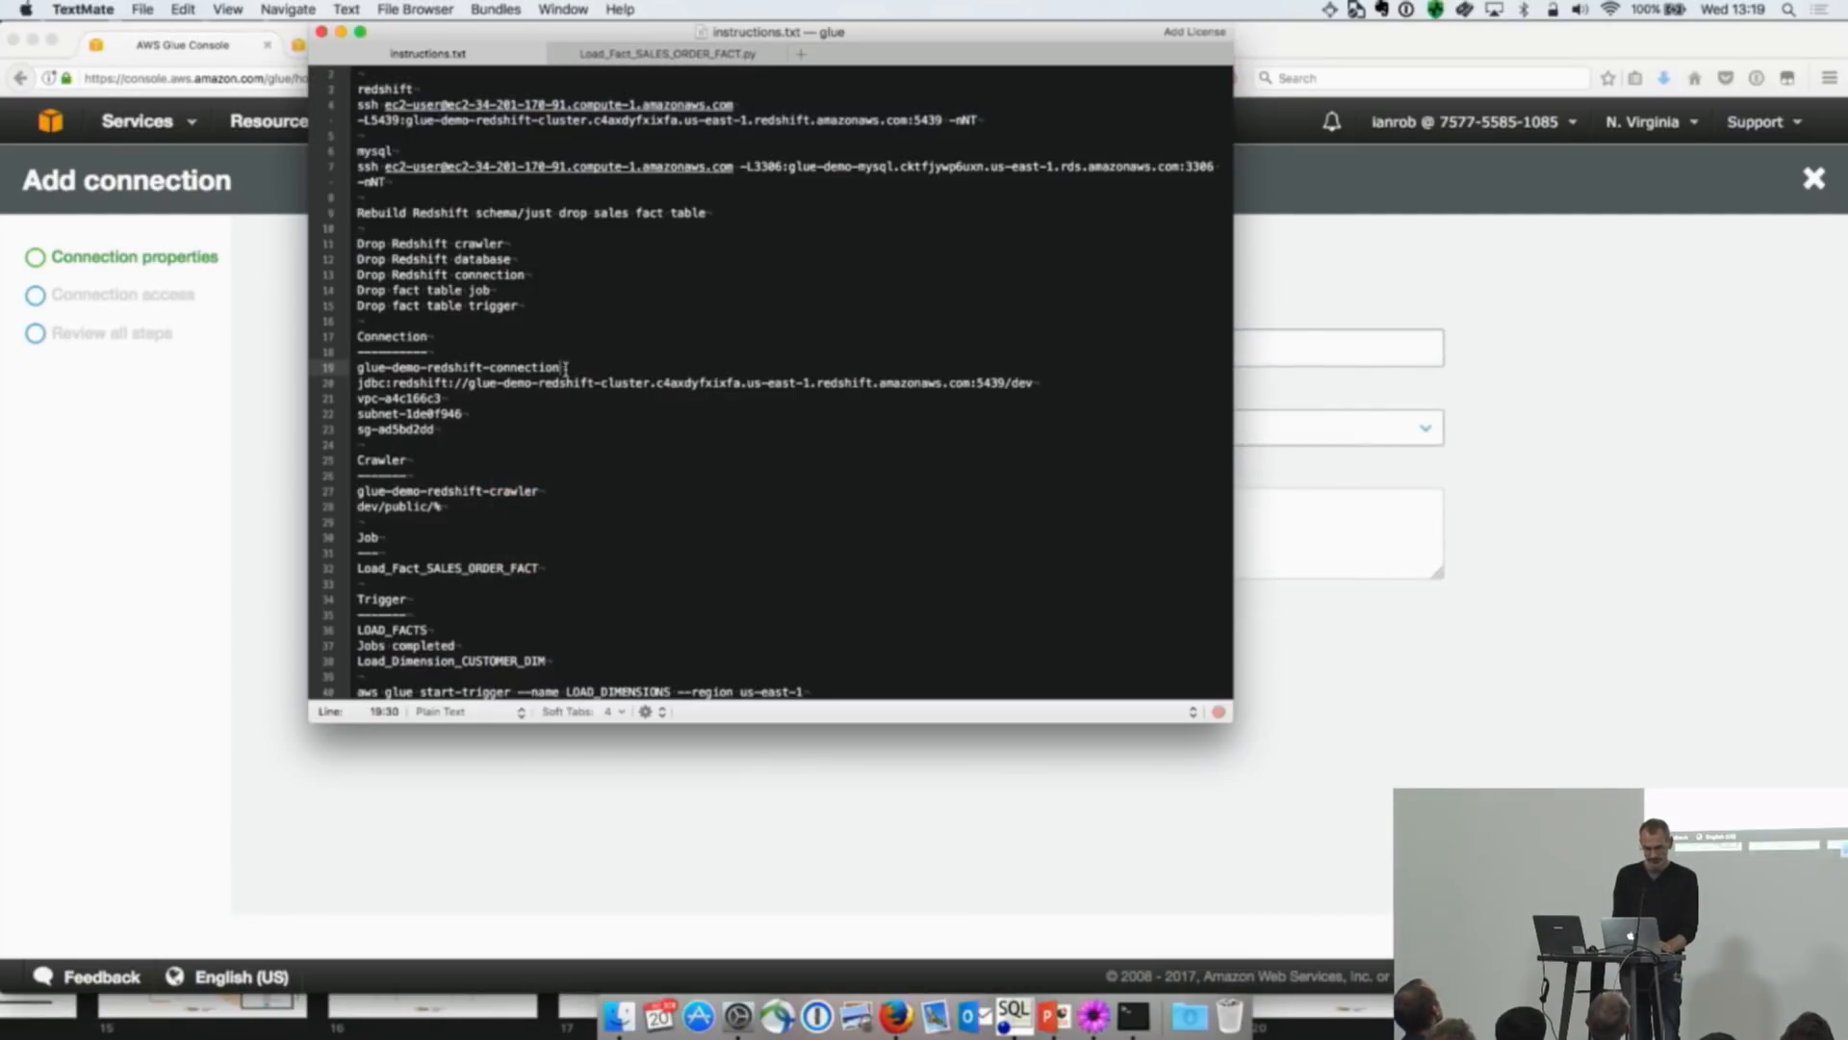
drag(562, 367, 334, 375)
key(super+c)
key(super+Tab)
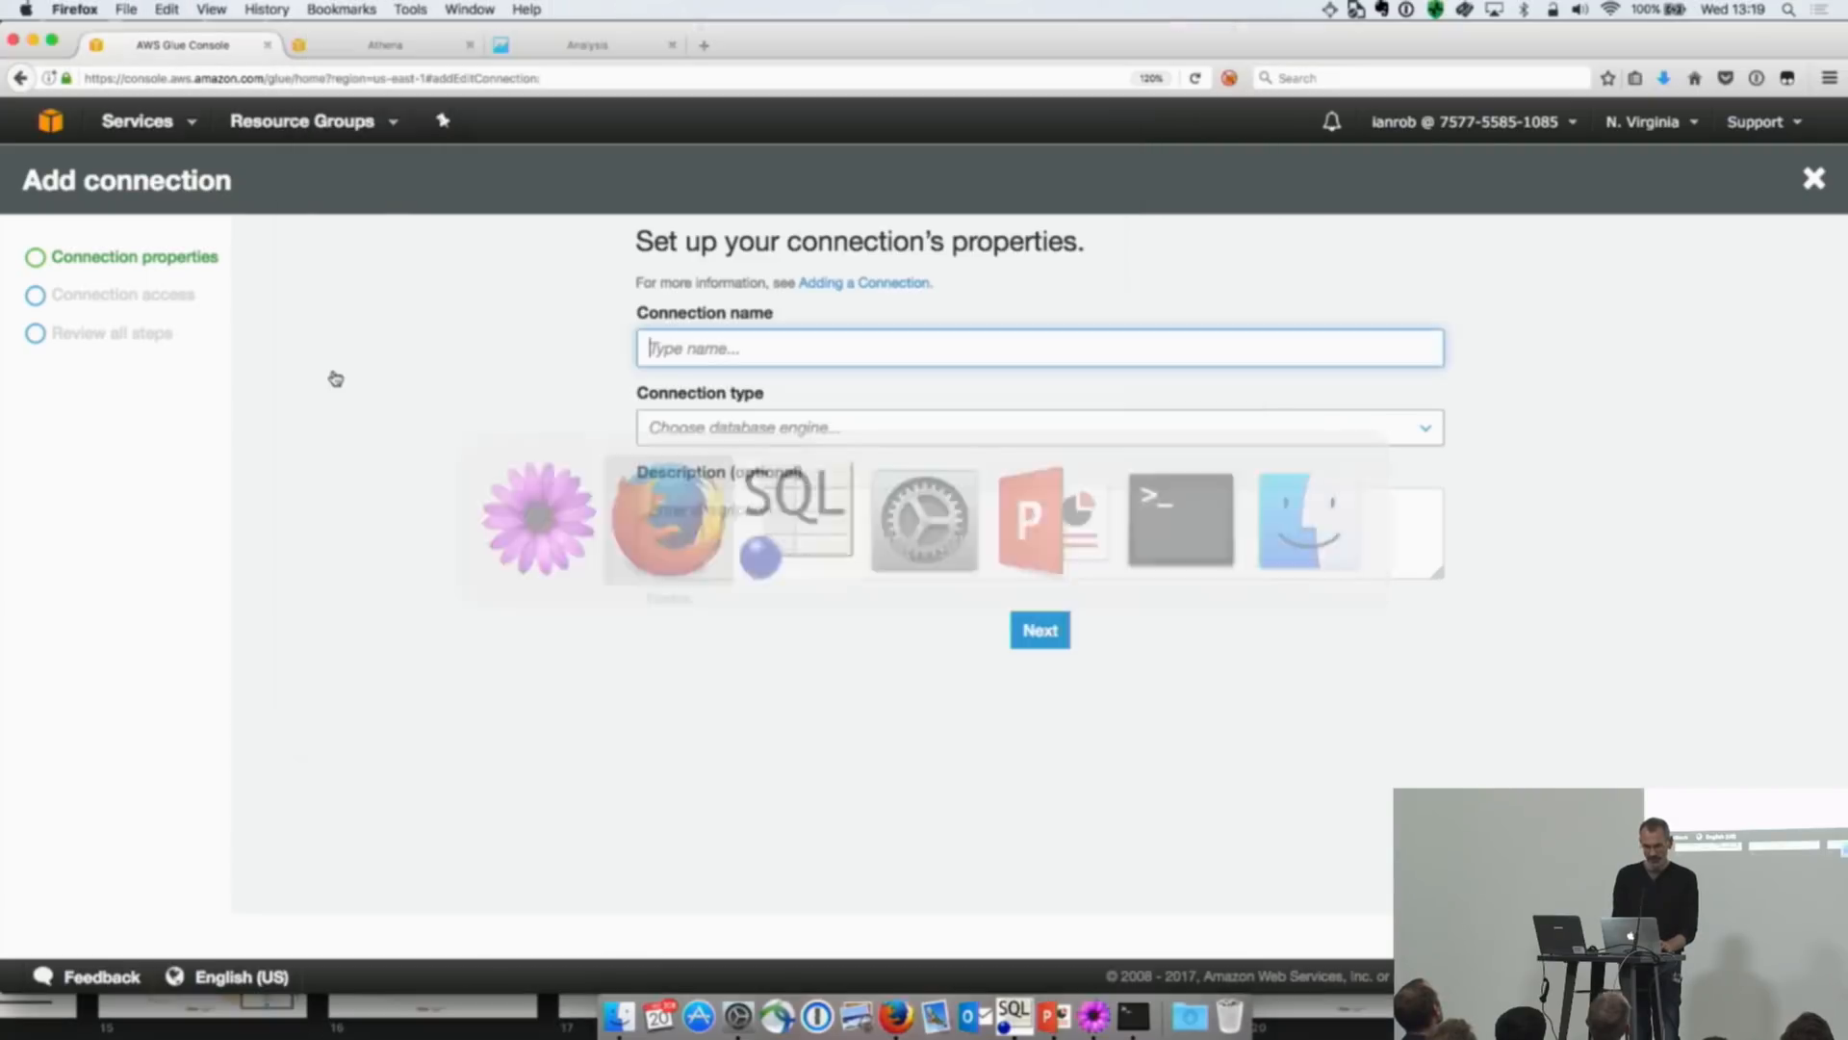
key(super+v)
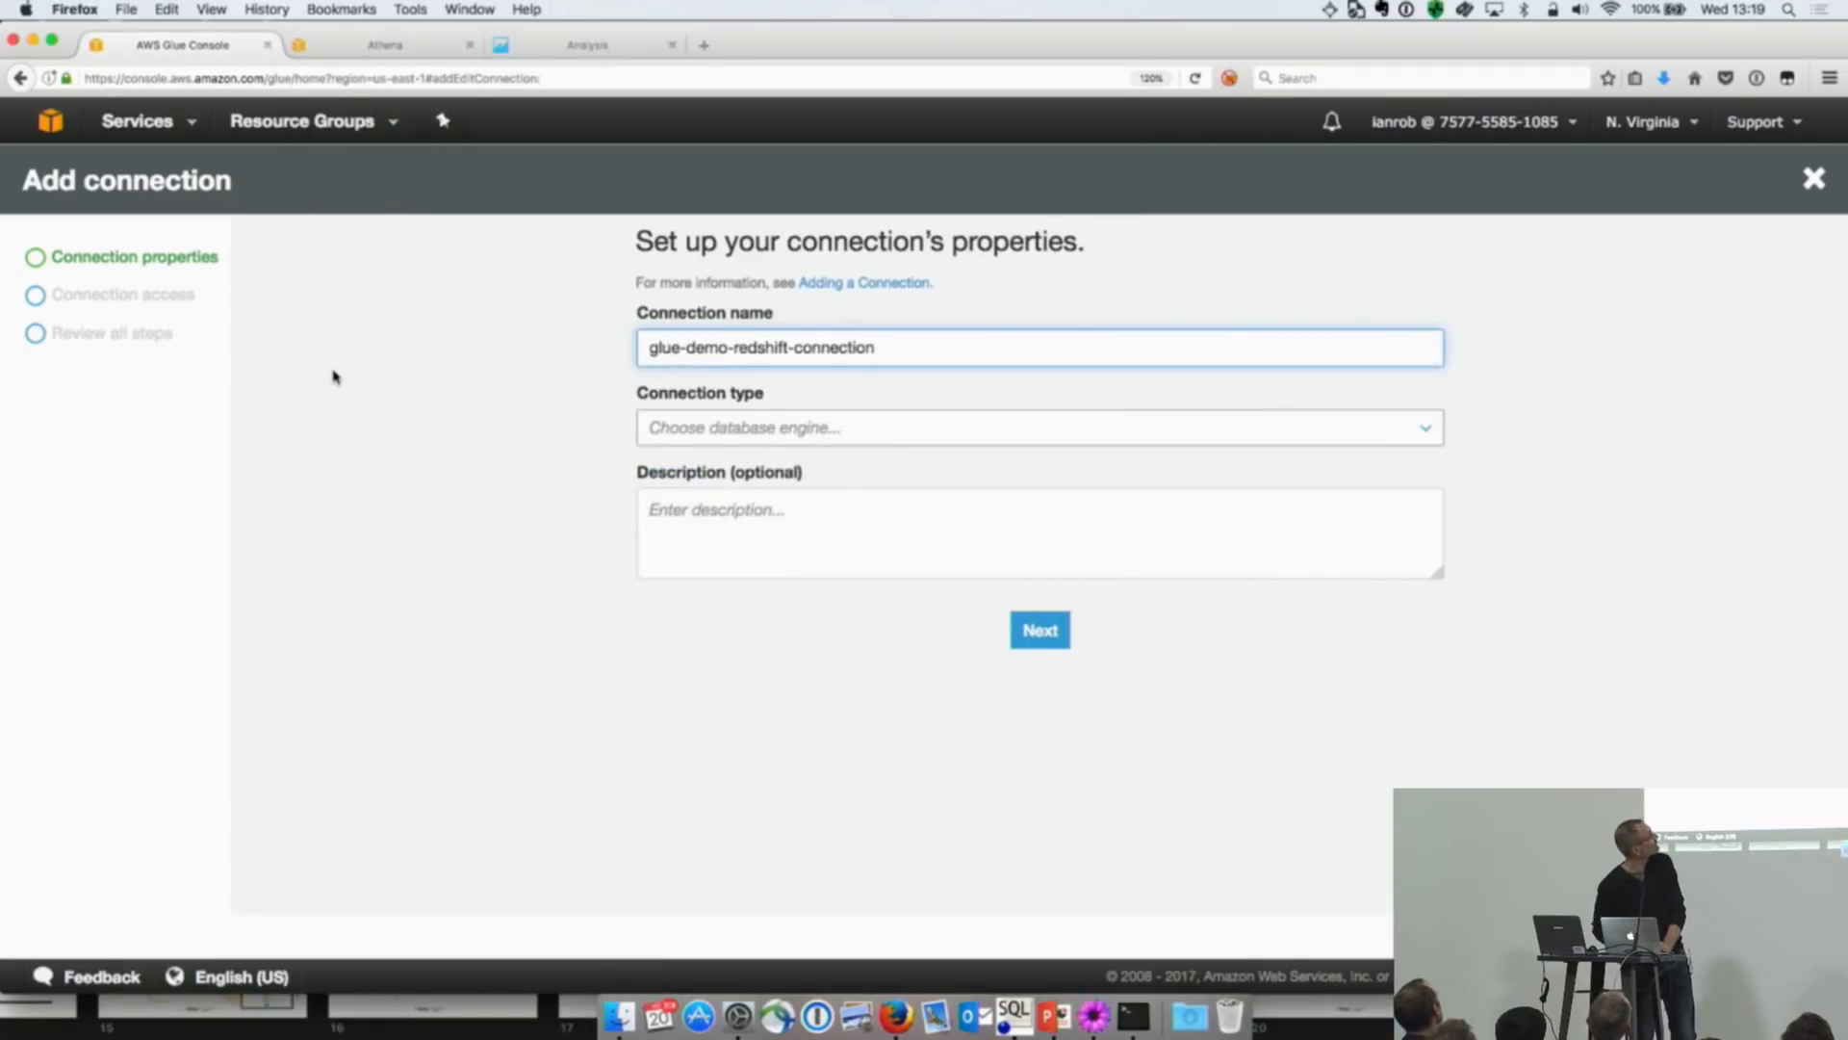
key(super+plus)
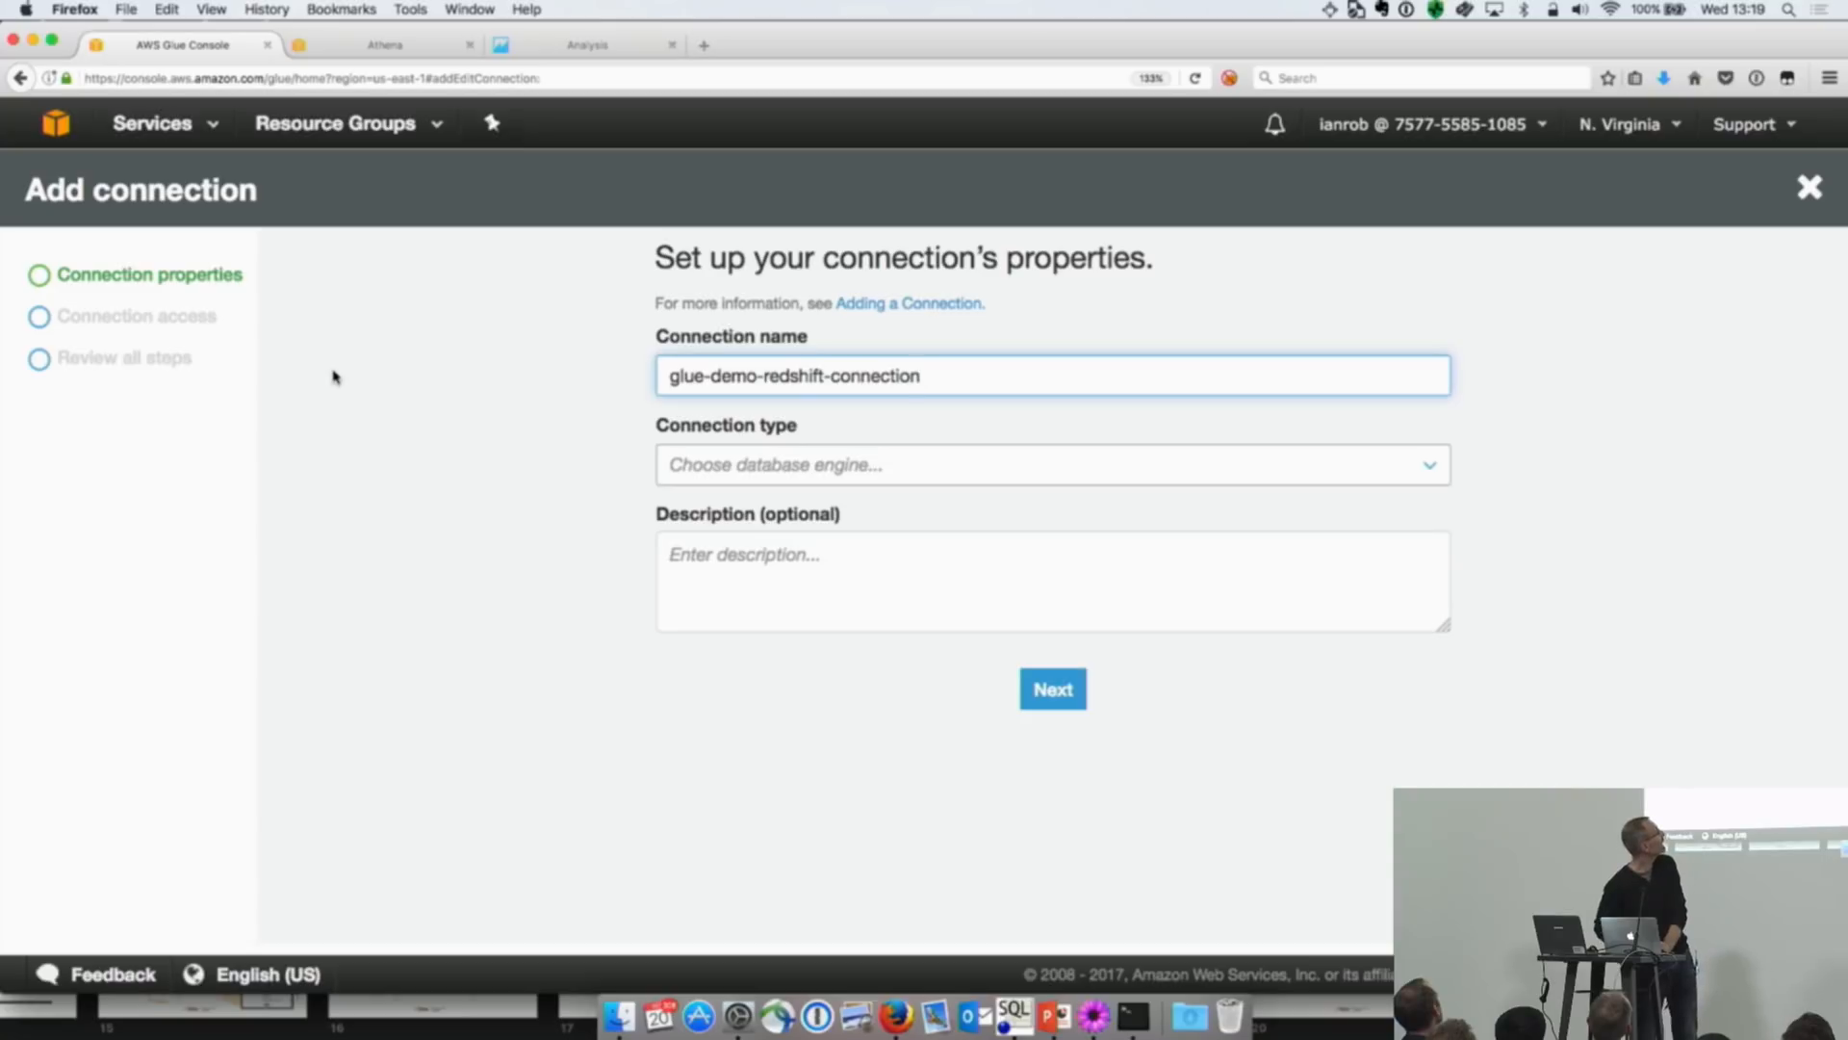
Step: Set the connection type to Amazon Redshift and choose glue-demo-redshift-cluster as its cluster
click(756, 467)
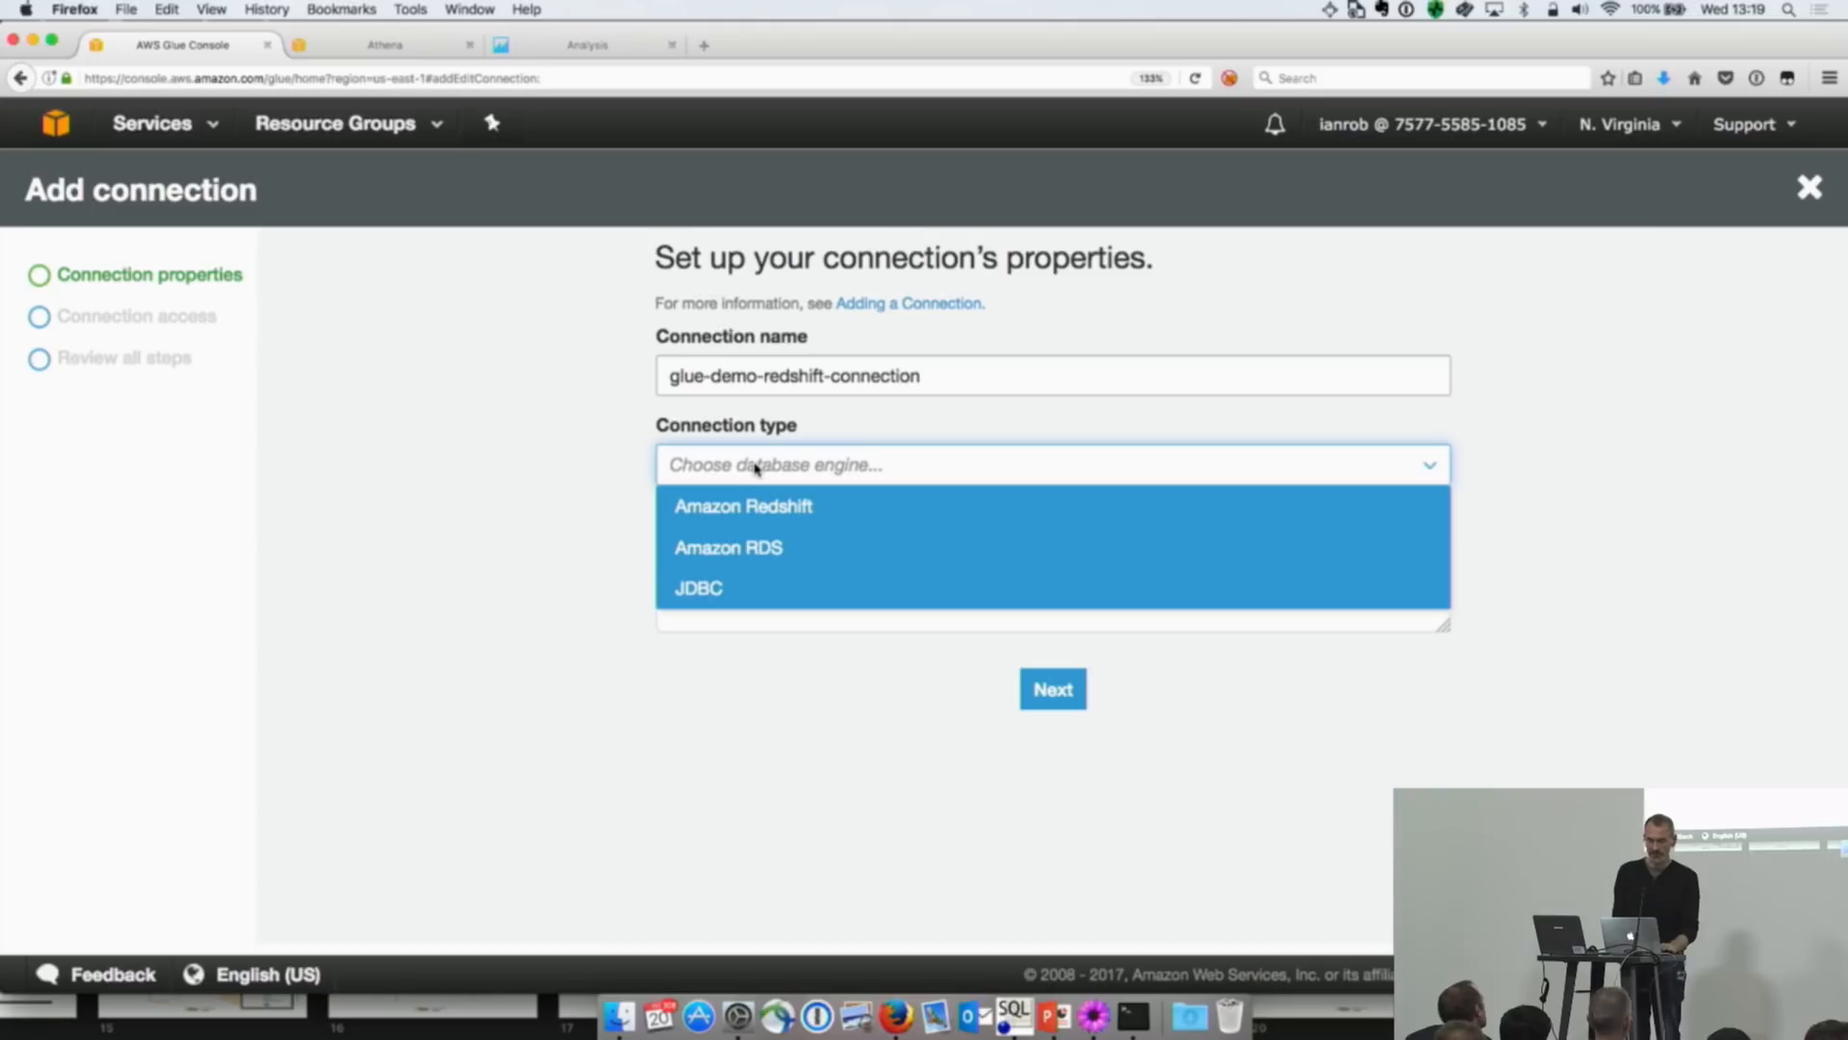
click(751, 504)
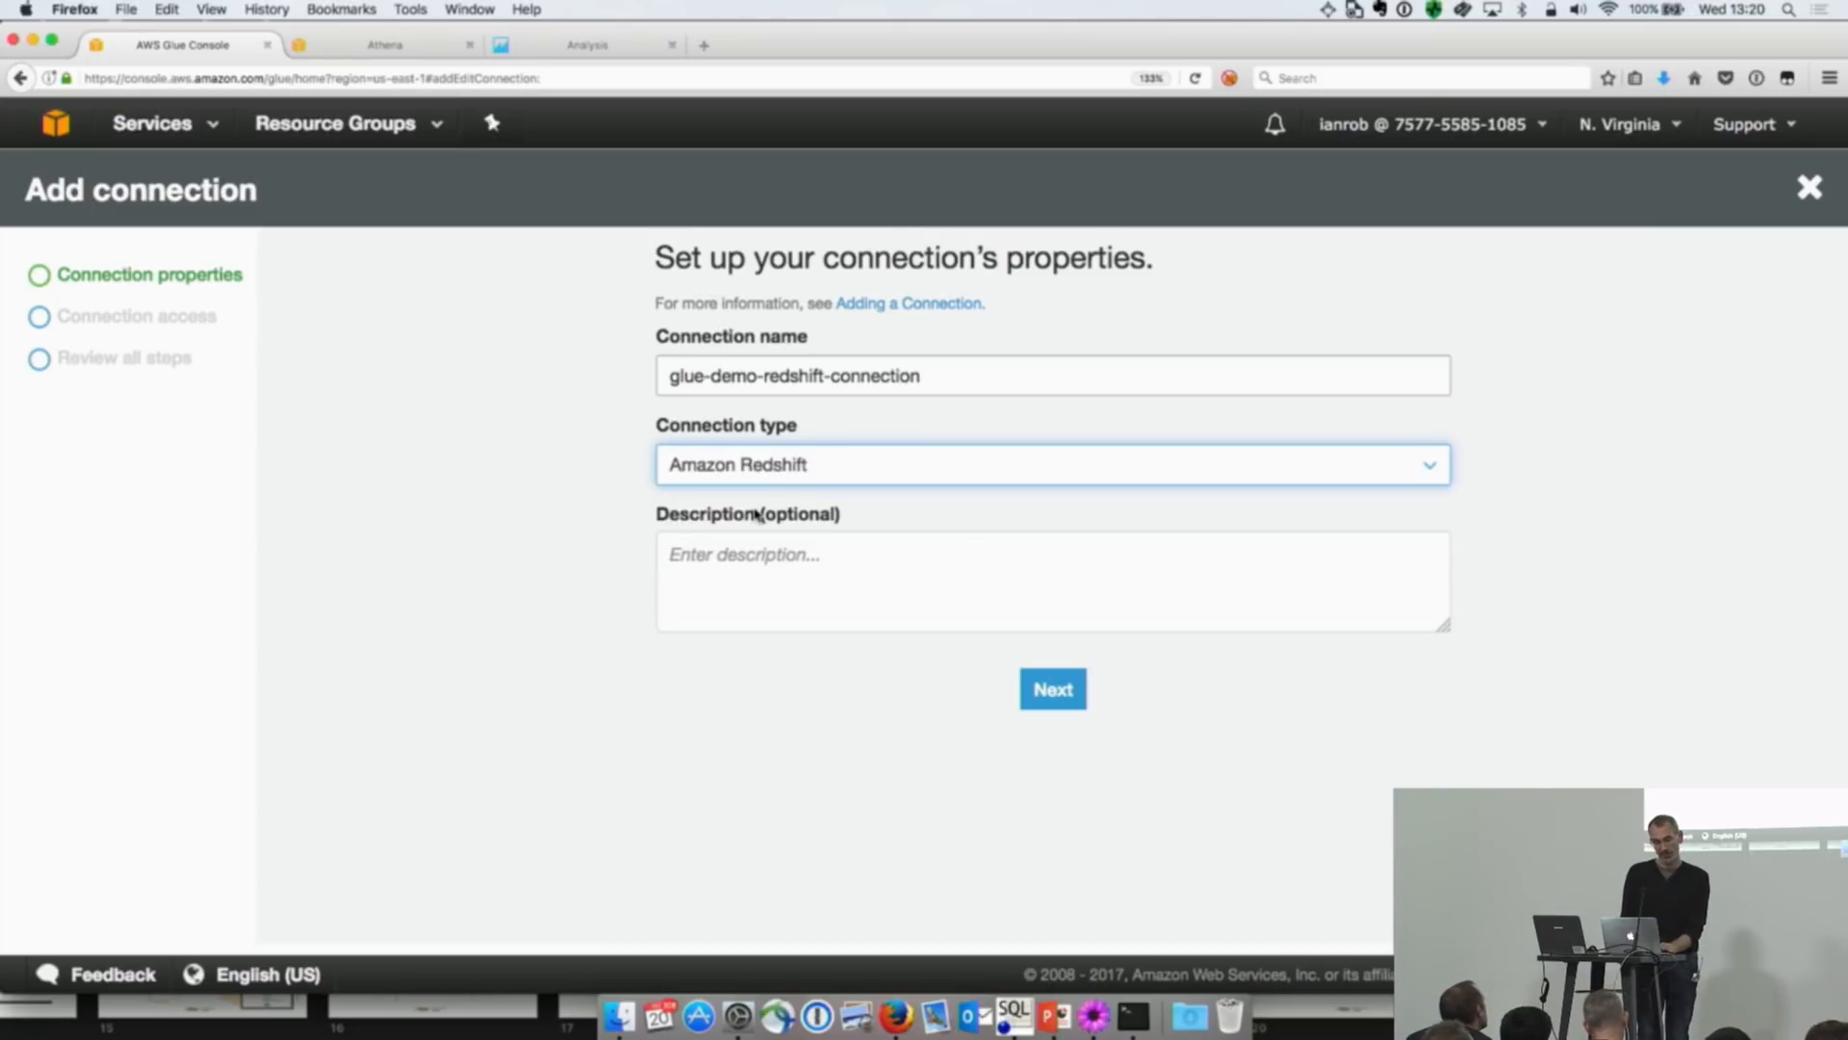
click(1054, 686)
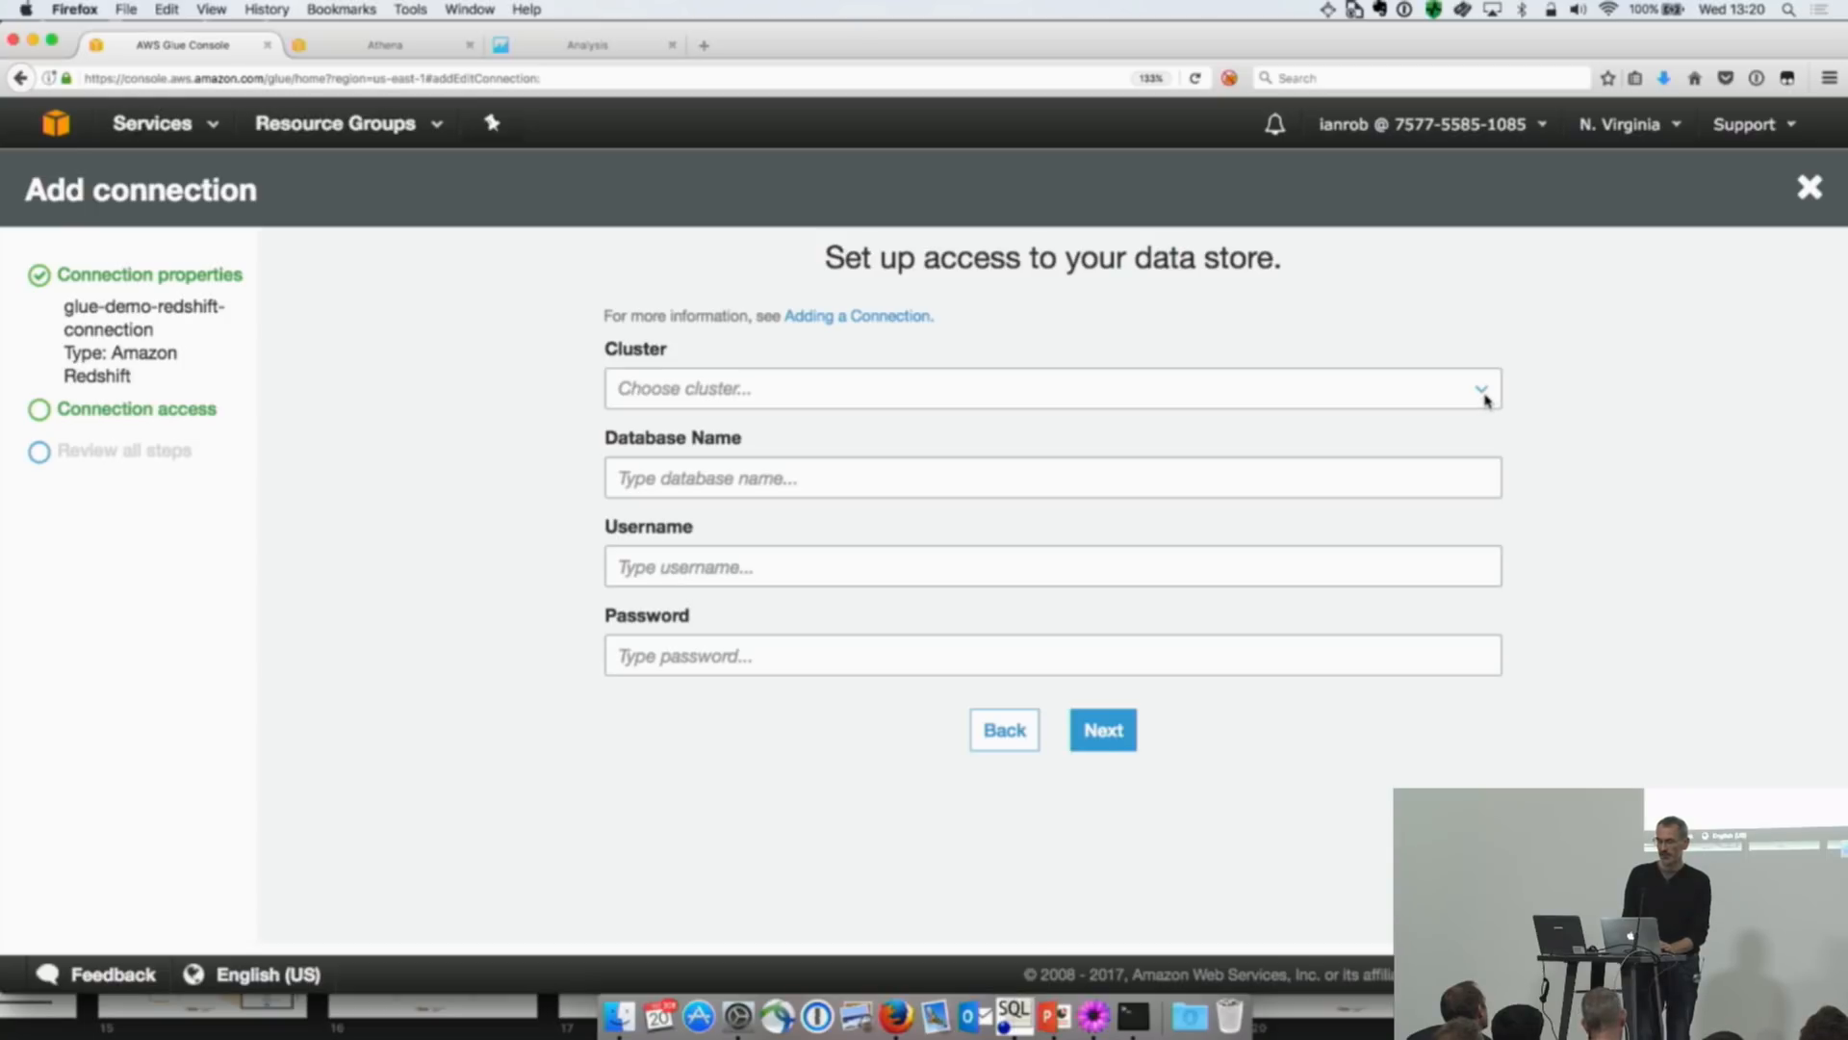
click(1482, 393)
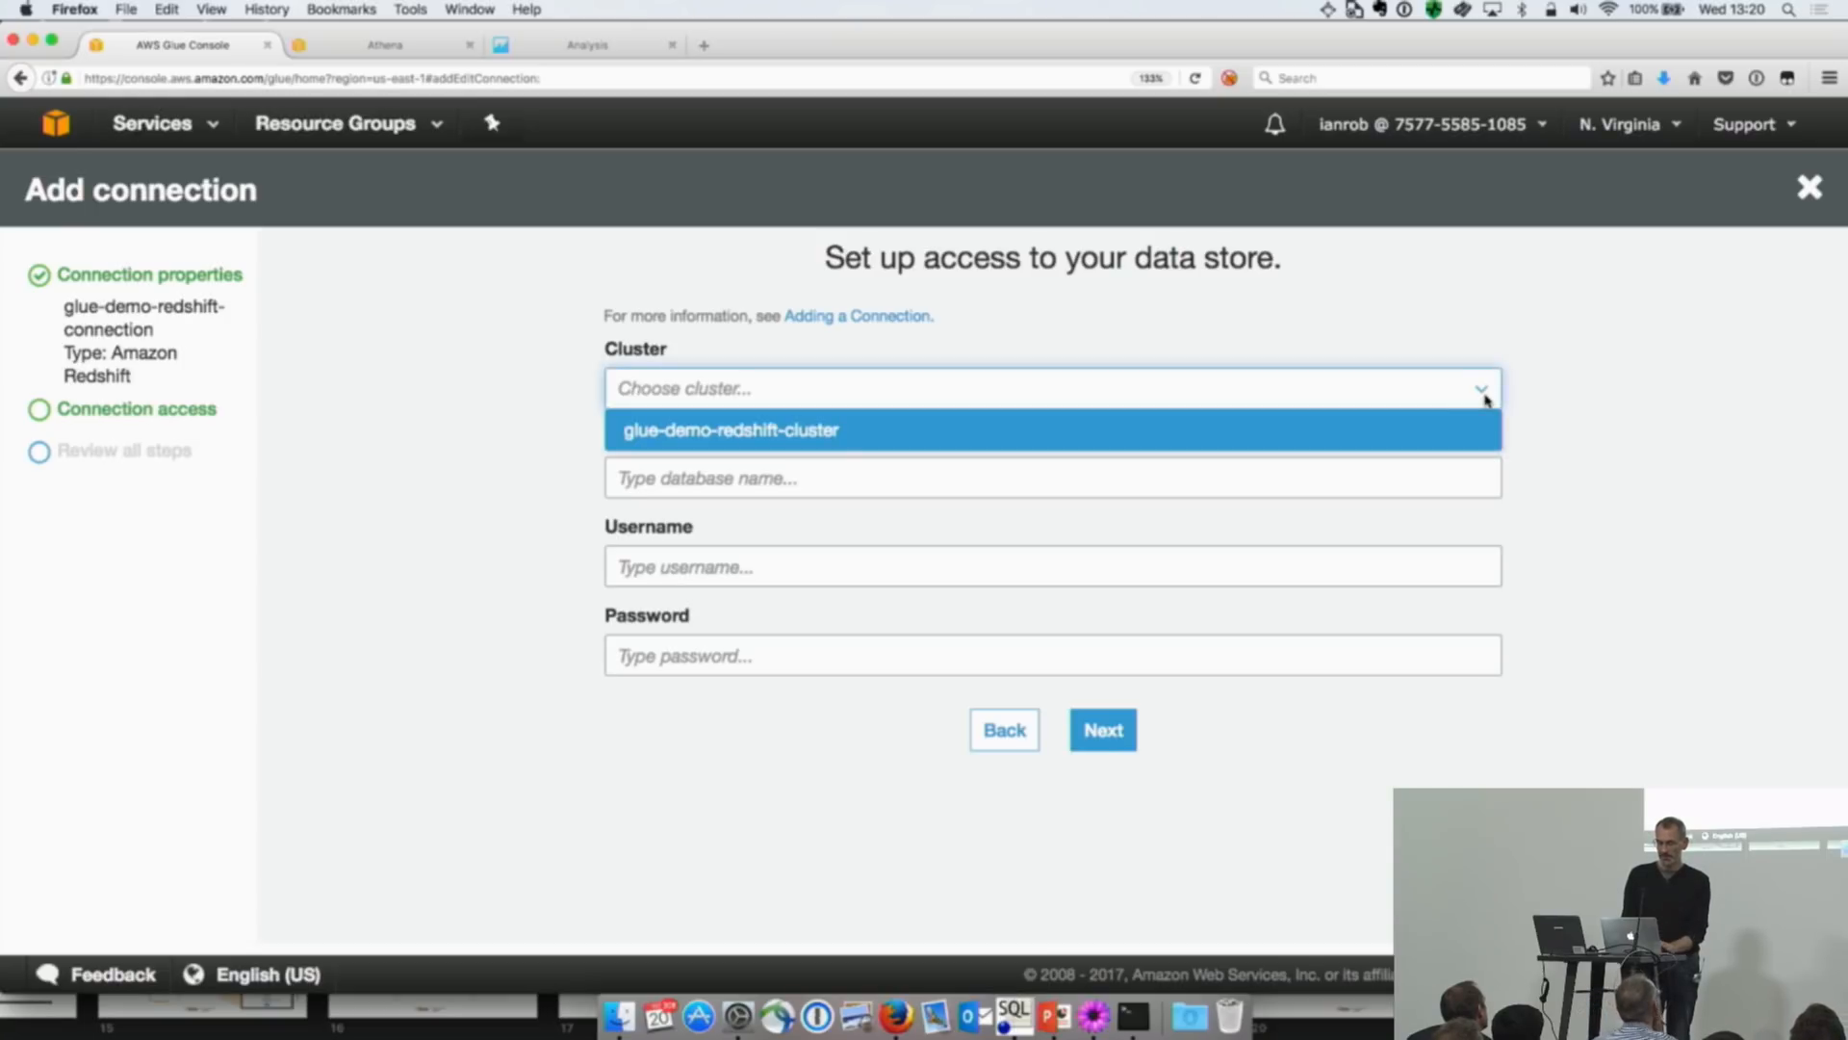
click(1403, 437)
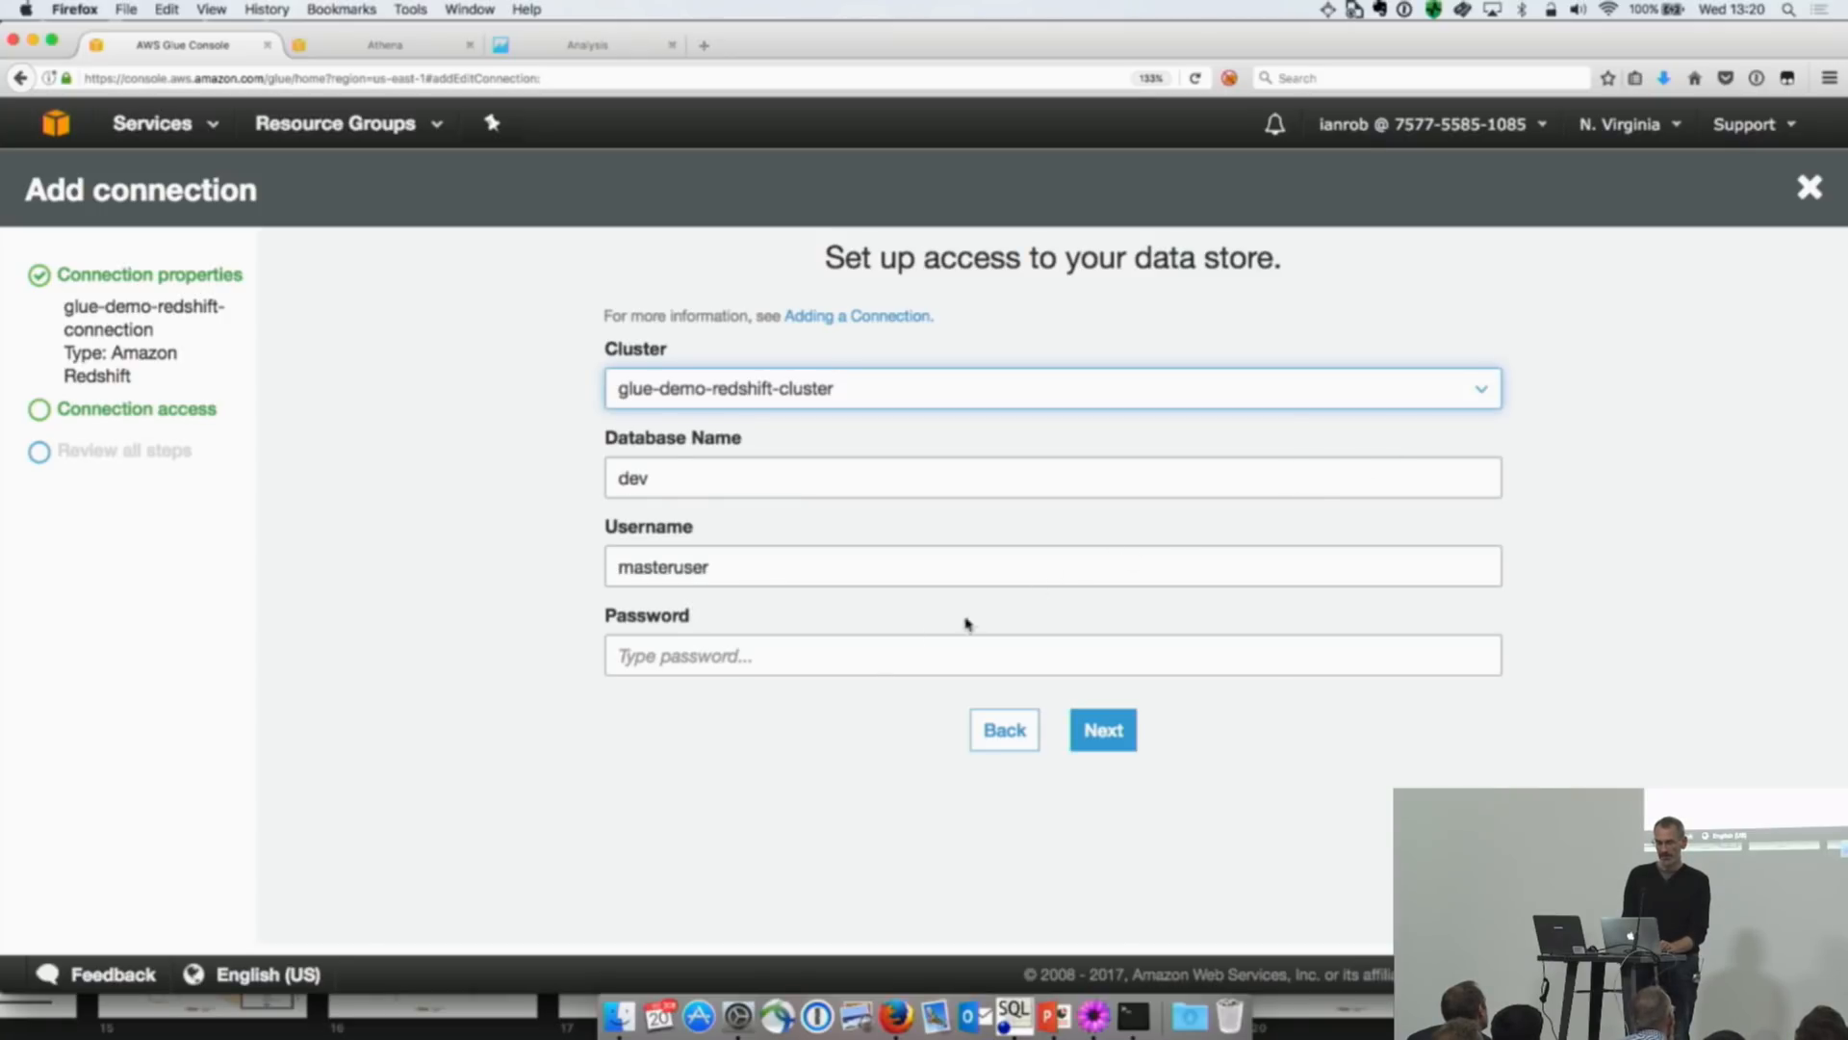
Step: Enter the database password and finish creating the connection, declining to save the login in 1Password
click(853, 655)
text(**)
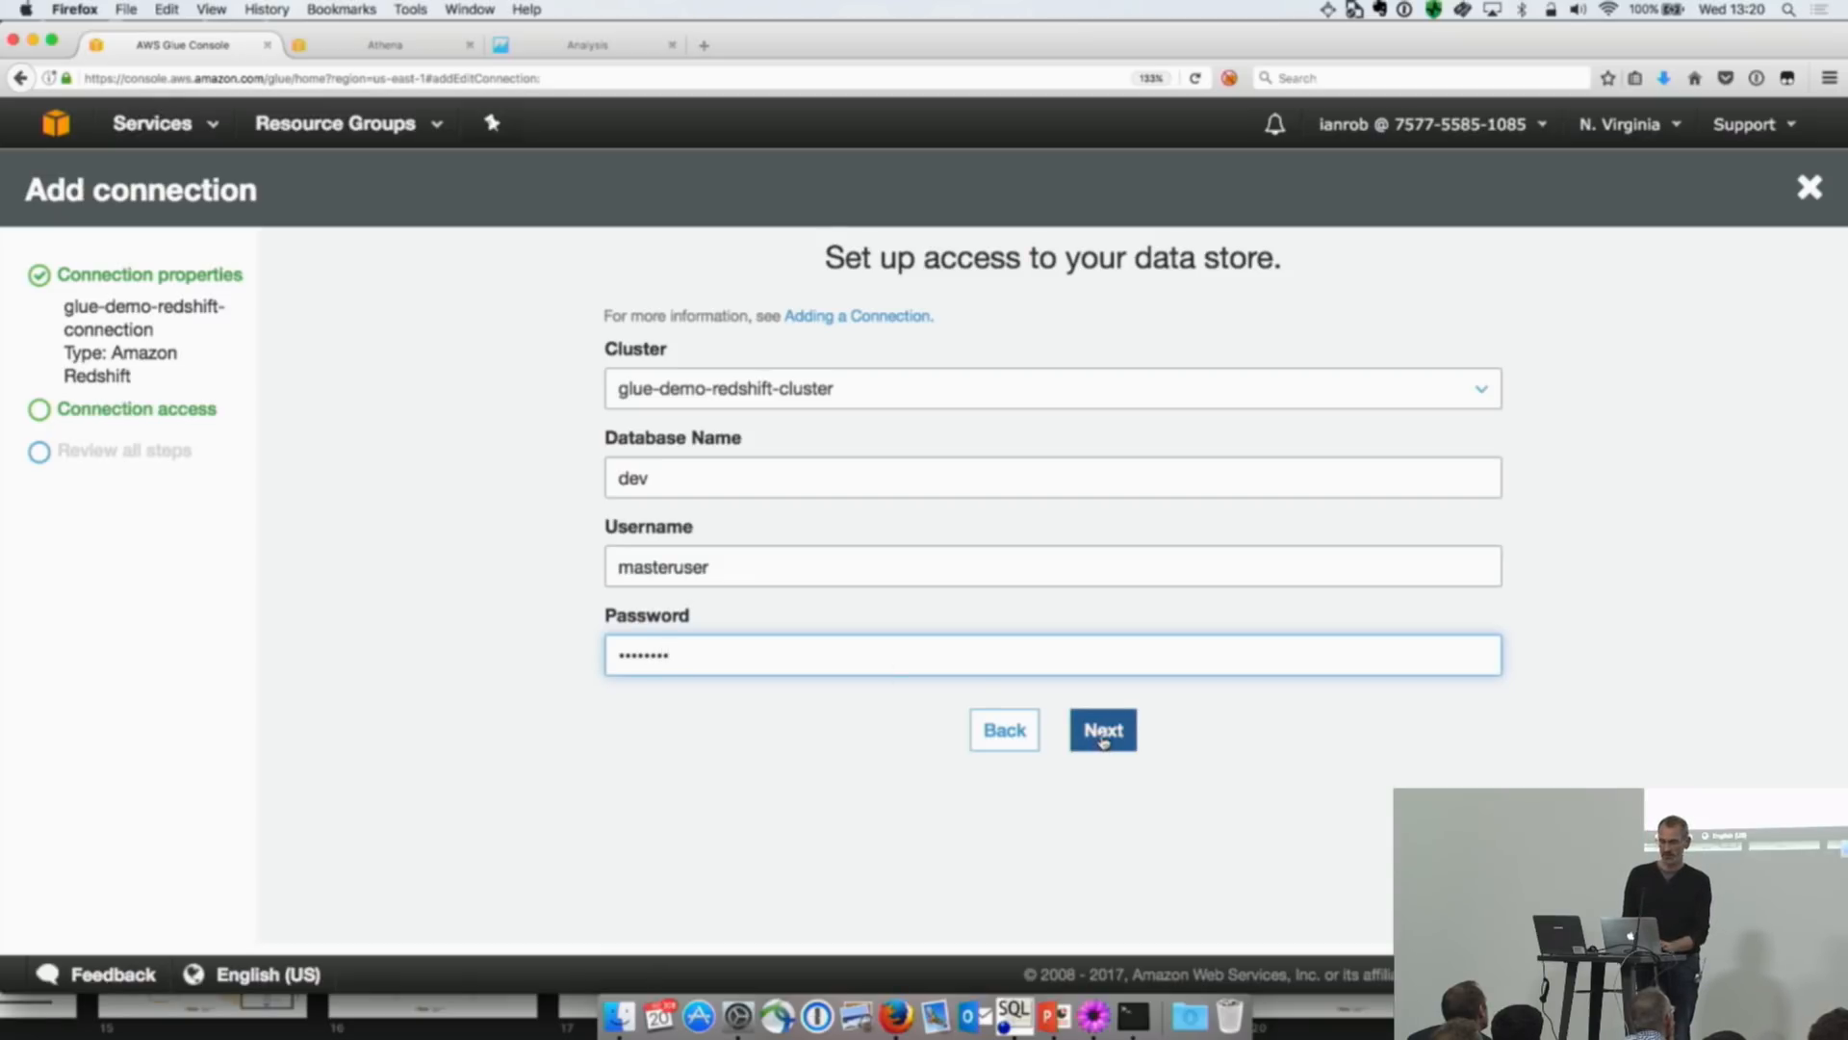
click(1103, 732)
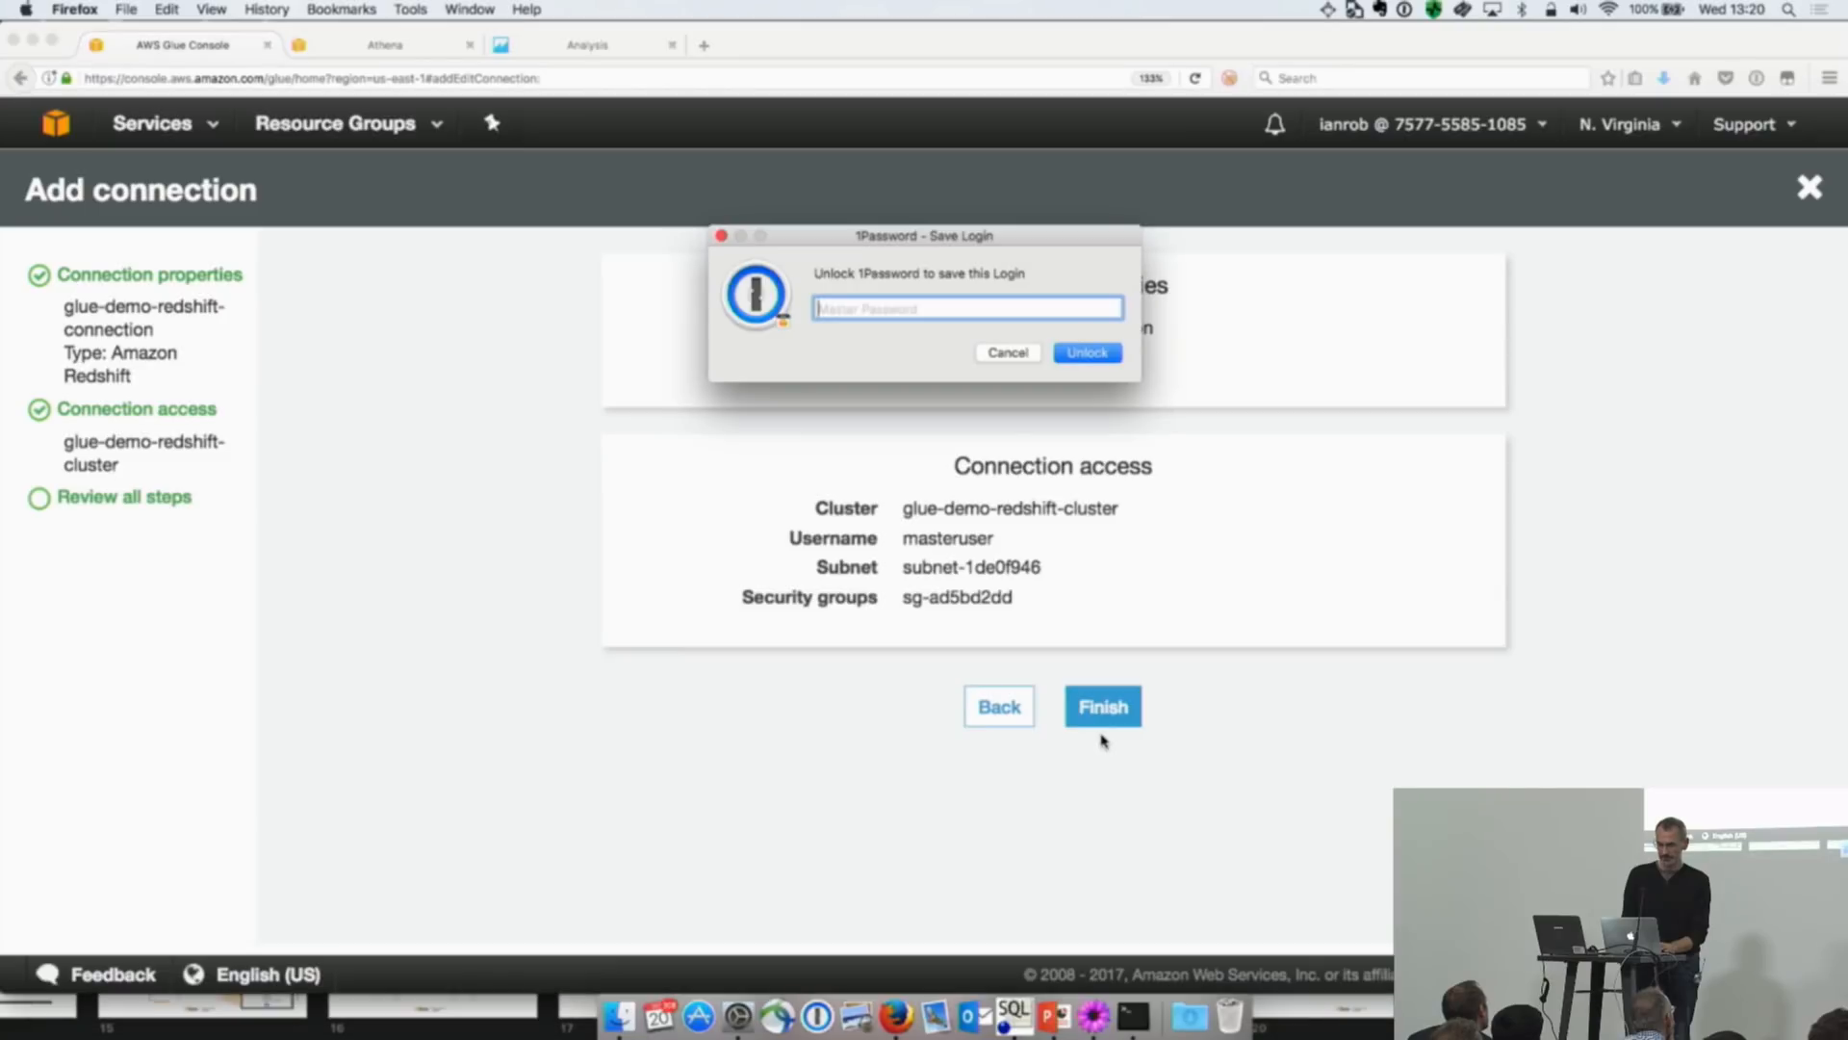
click(1011, 353)
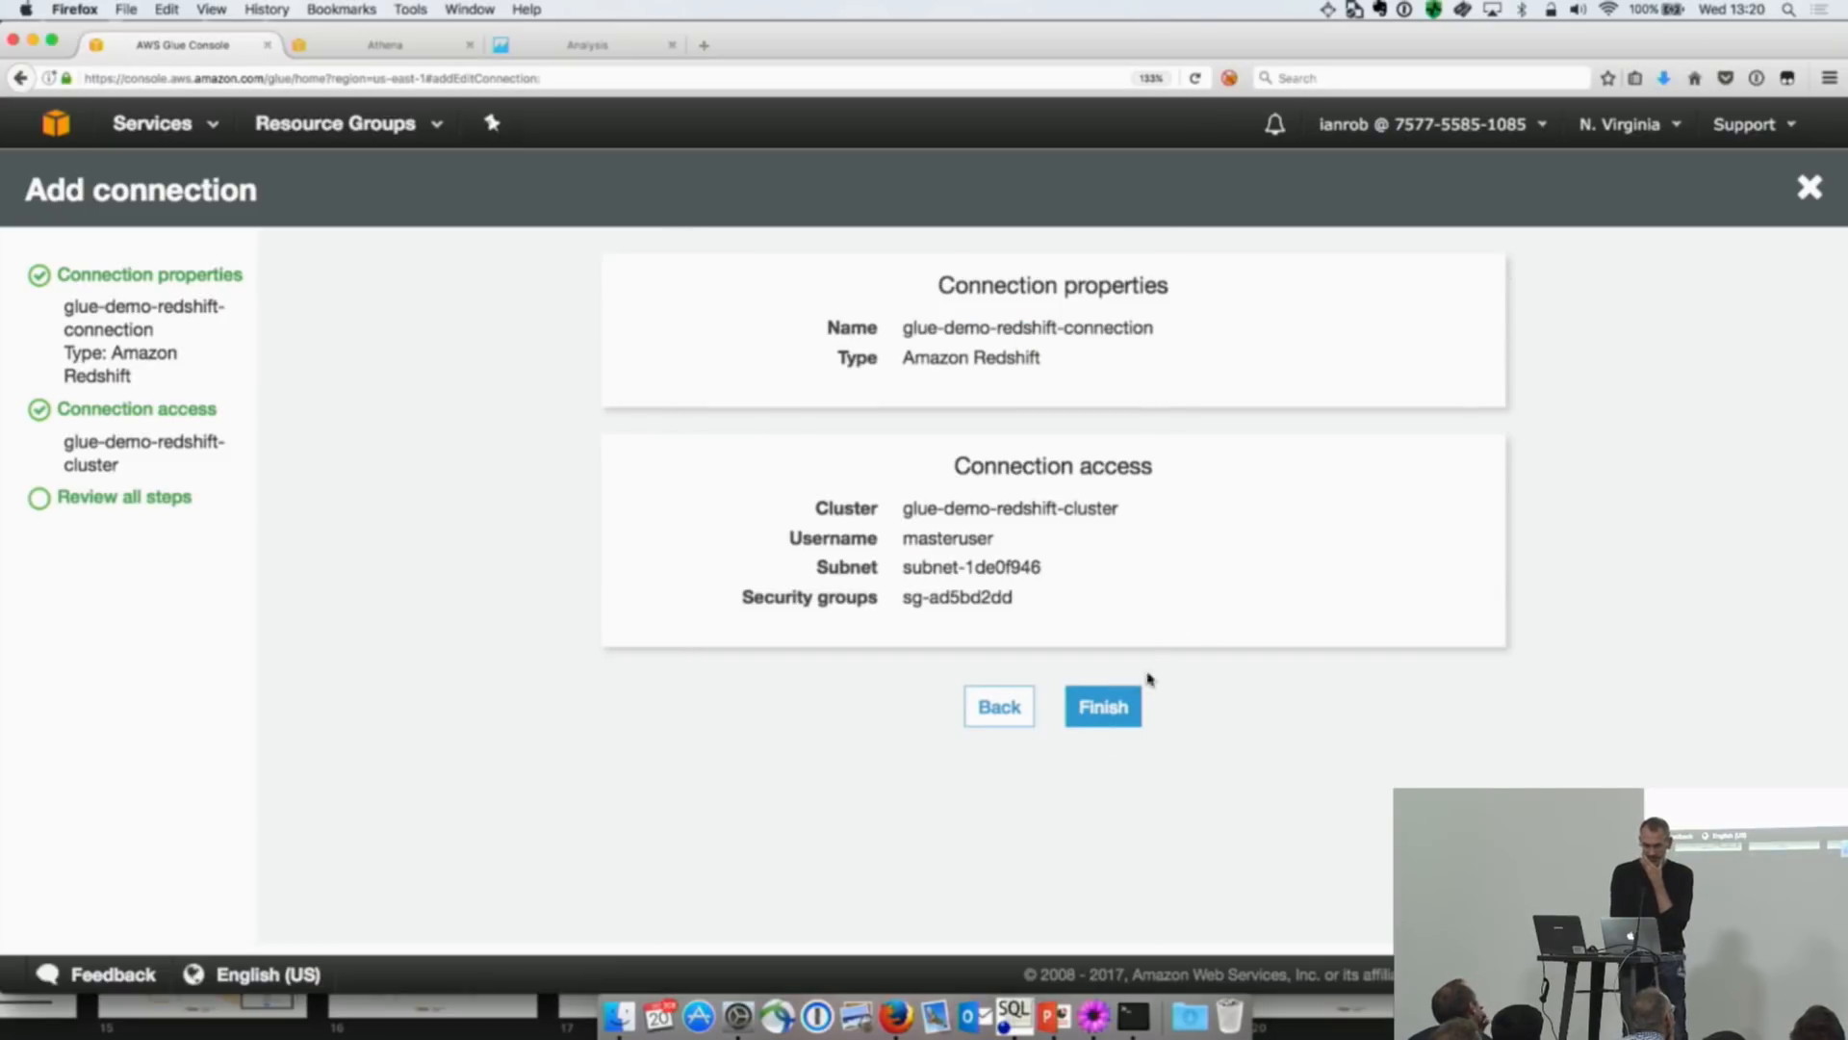
click(1122, 708)
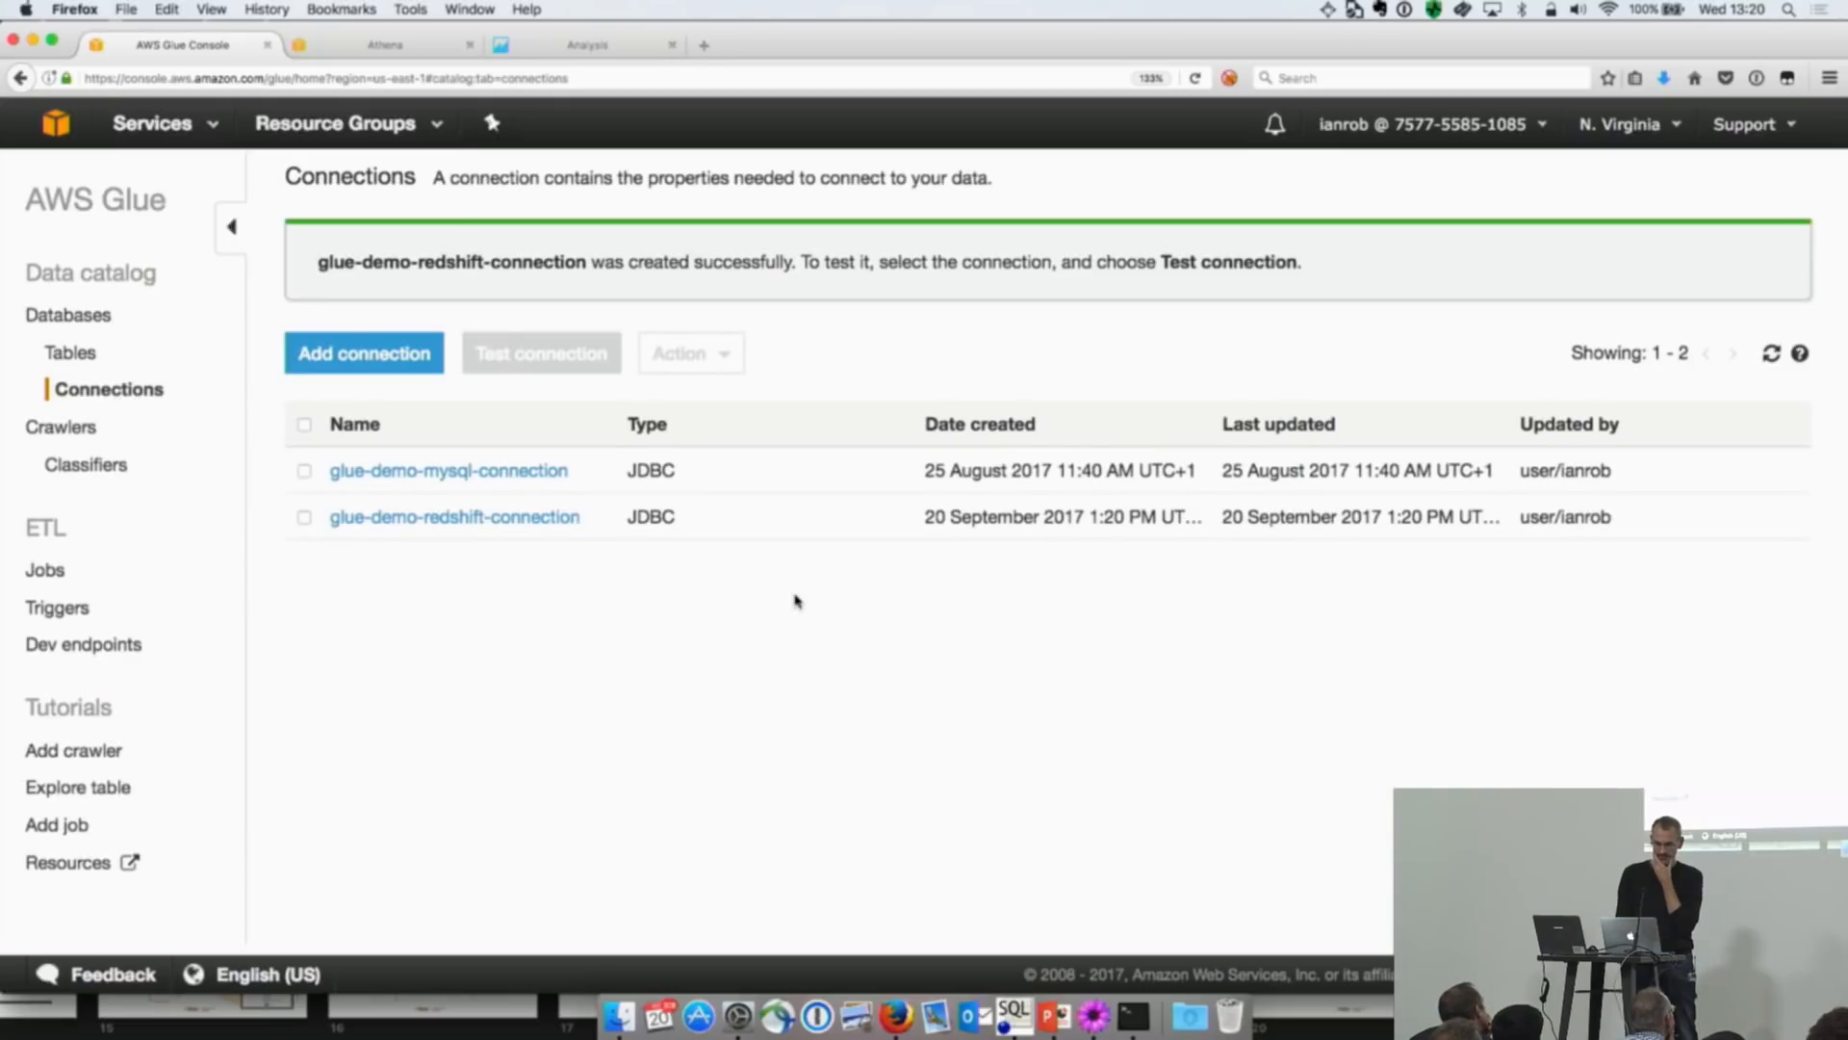
Step: Test glue-demo-redshift-connection using the IAM role AWSGlueServiceRoleDefault
click(304, 516)
click(521, 372)
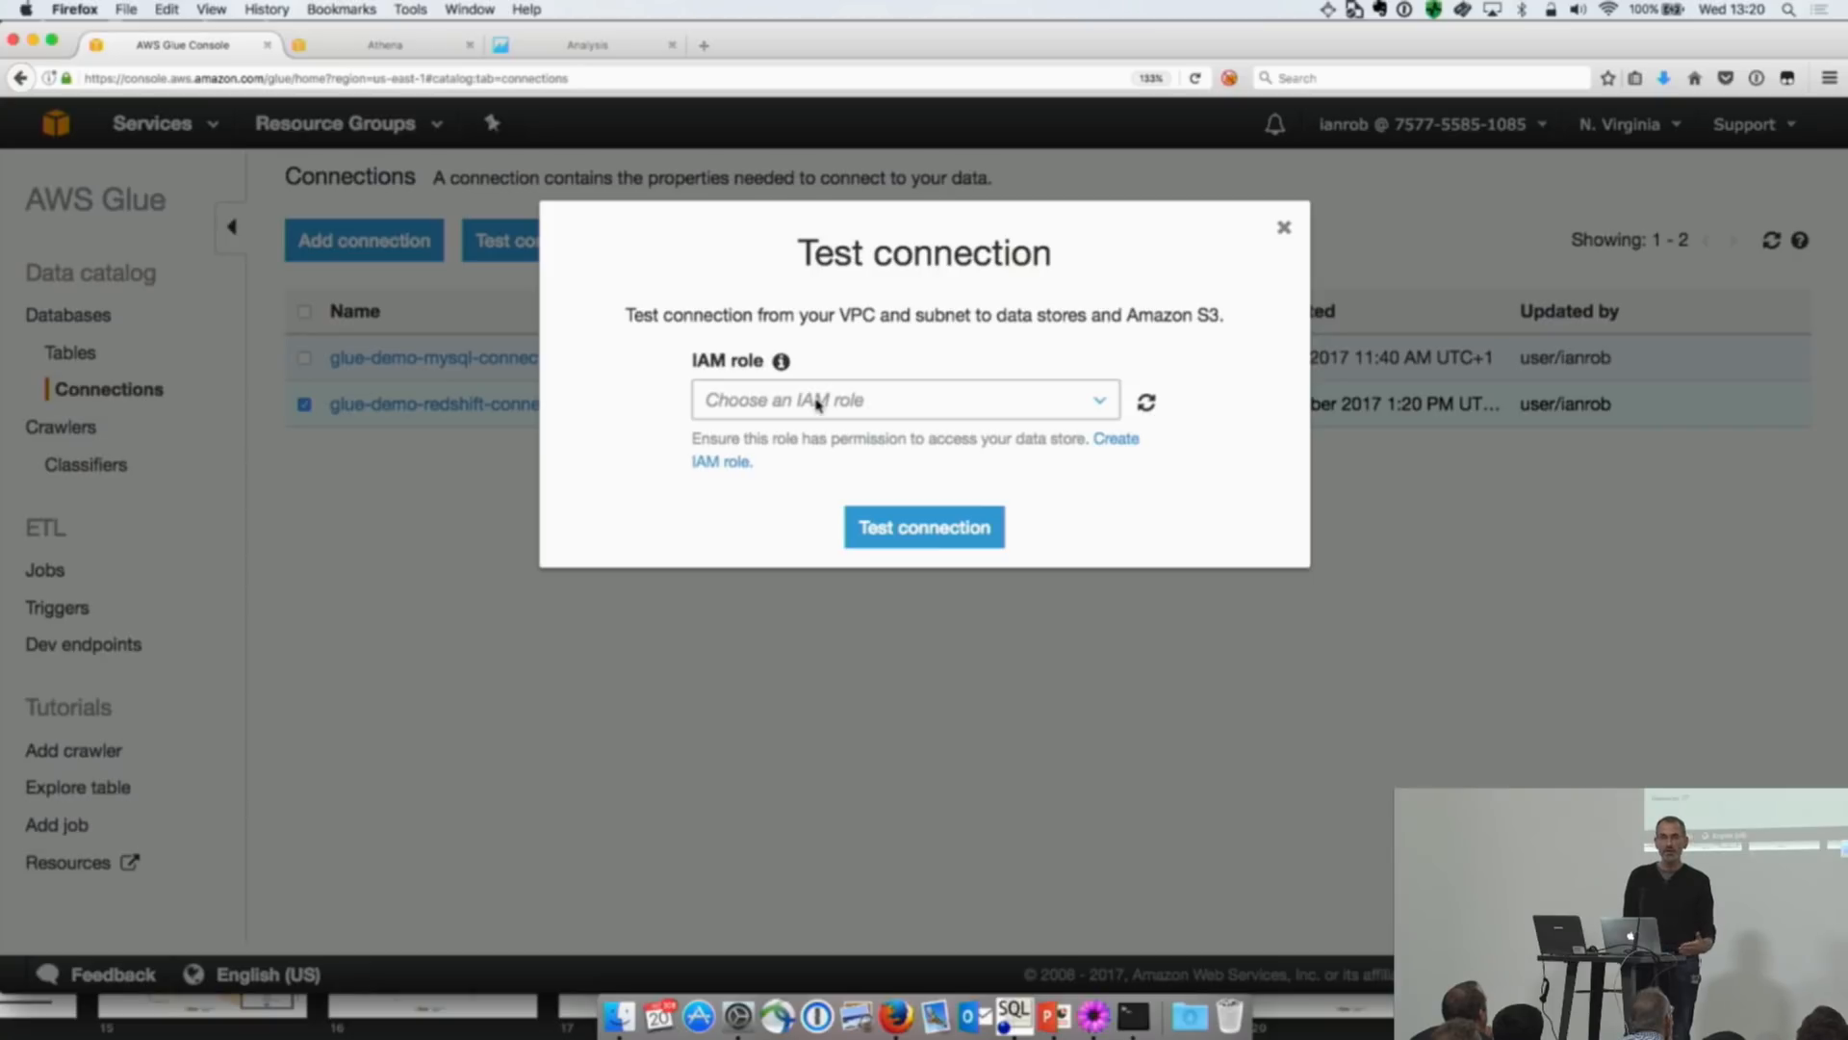
click(817, 403)
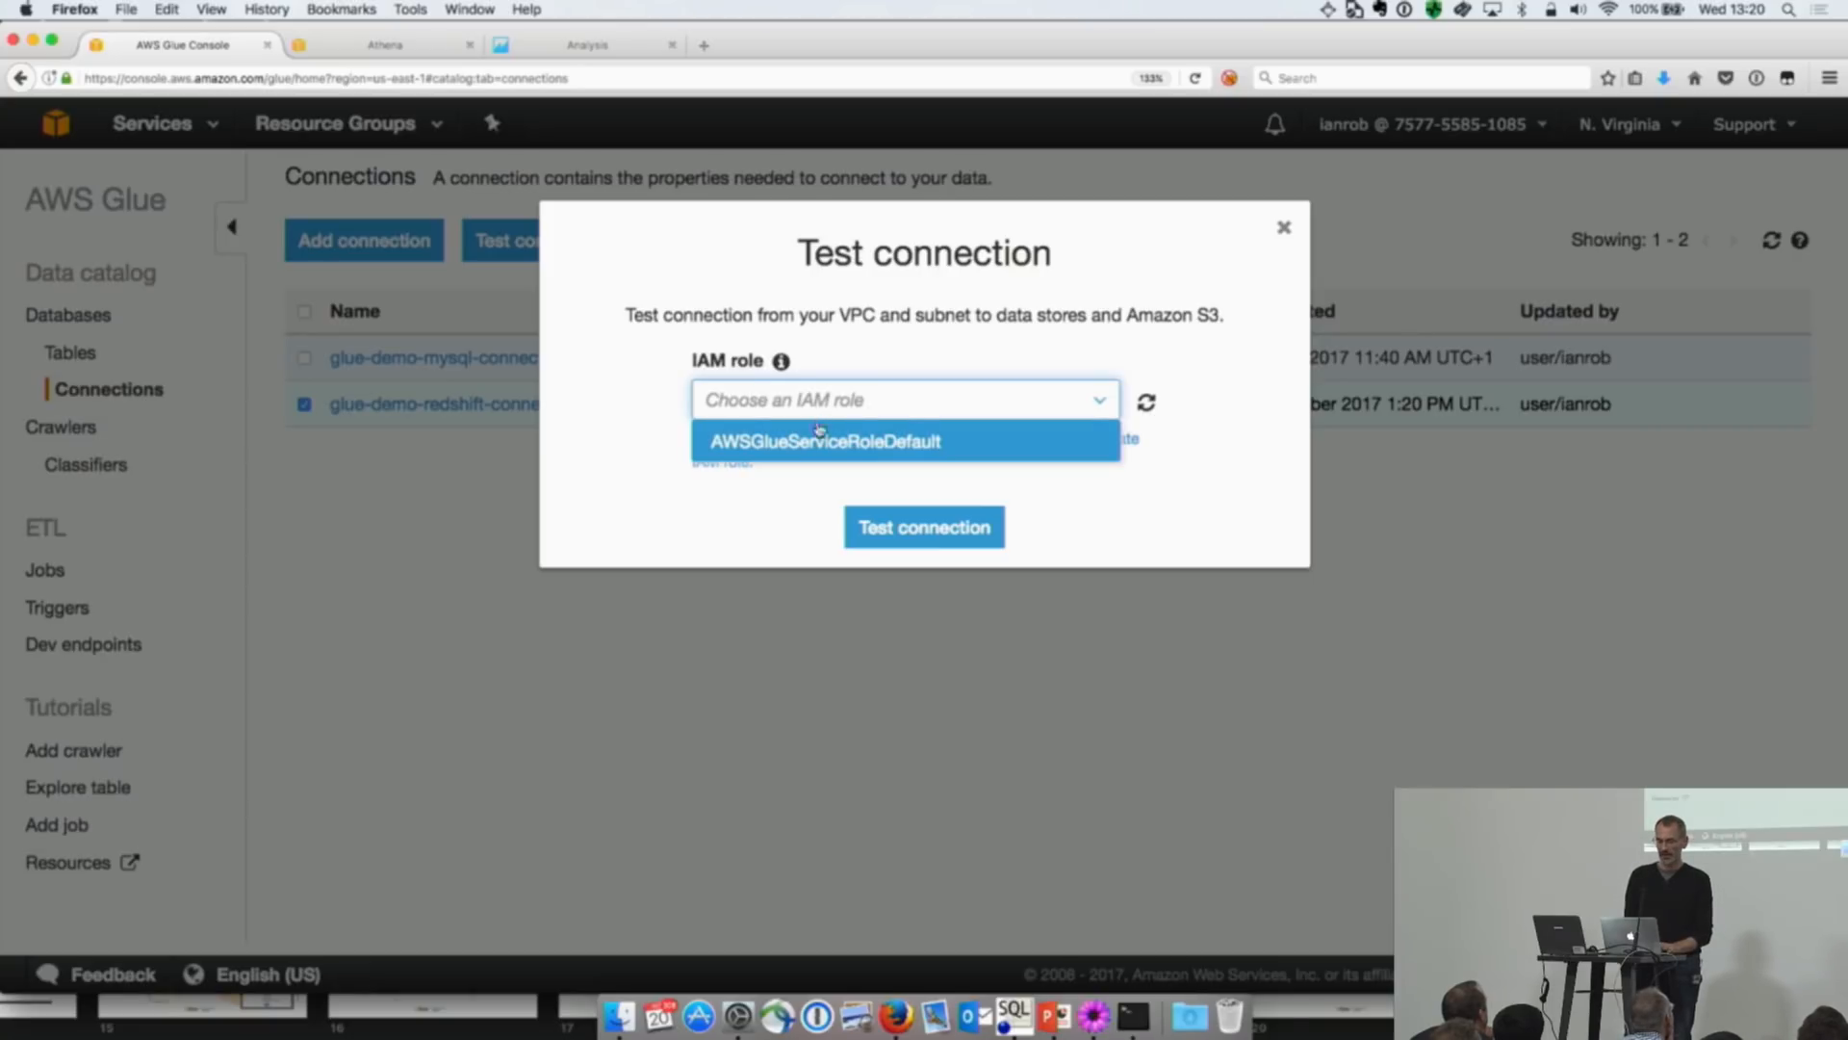
click(814, 438)
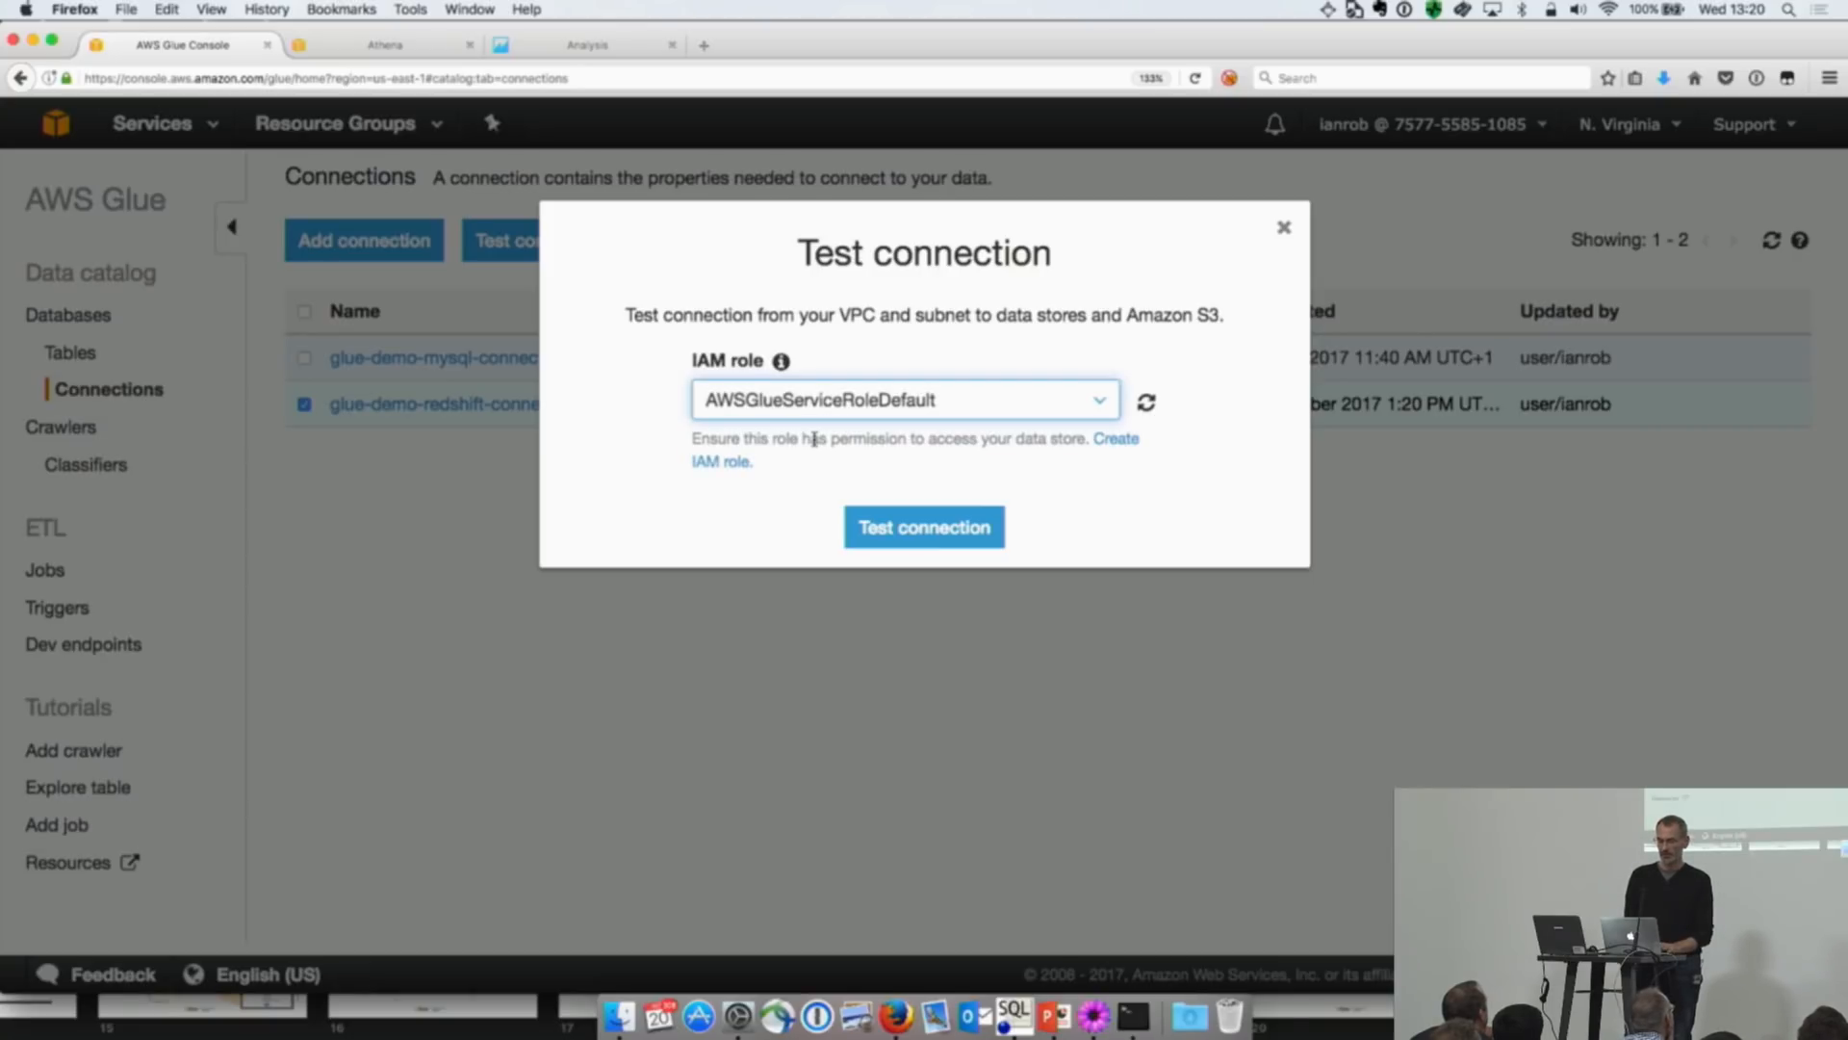
click(900, 527)
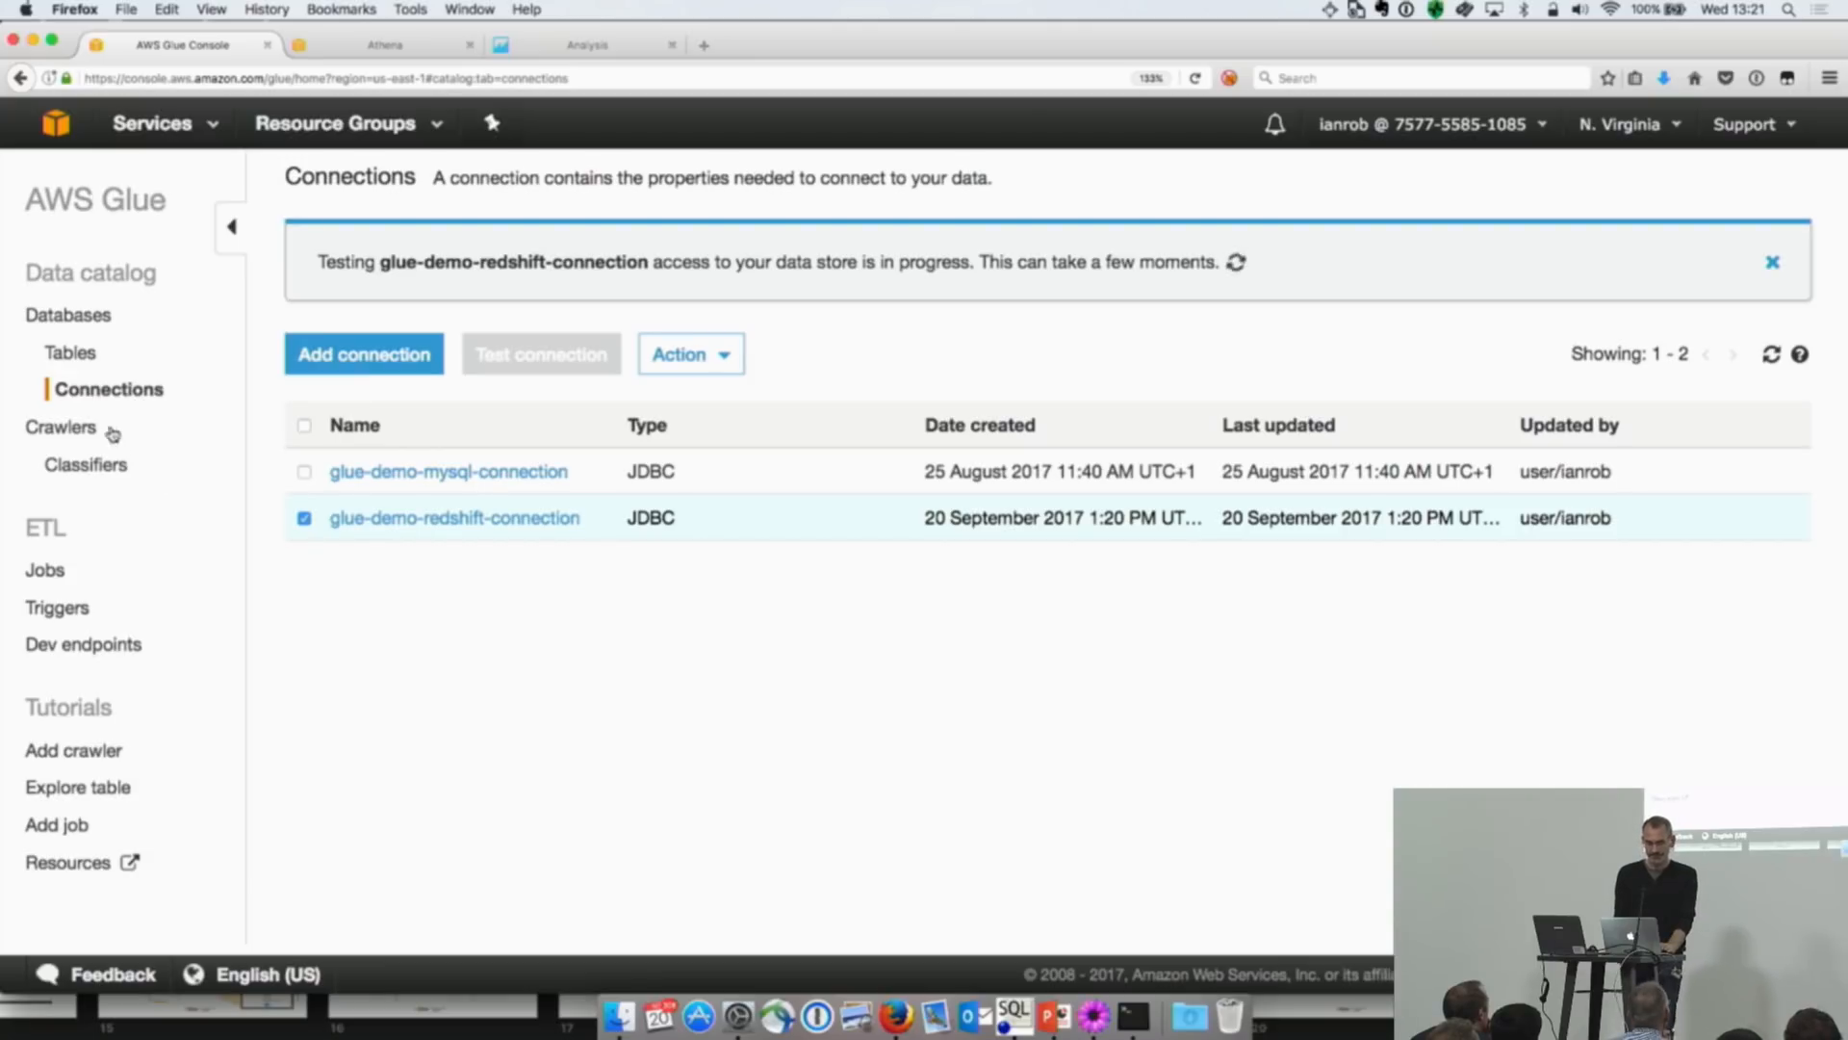
Step: Start a new crawler and name it glue-demo-redshift-crawler, copying the name from instructions.txt
click(55, 430)
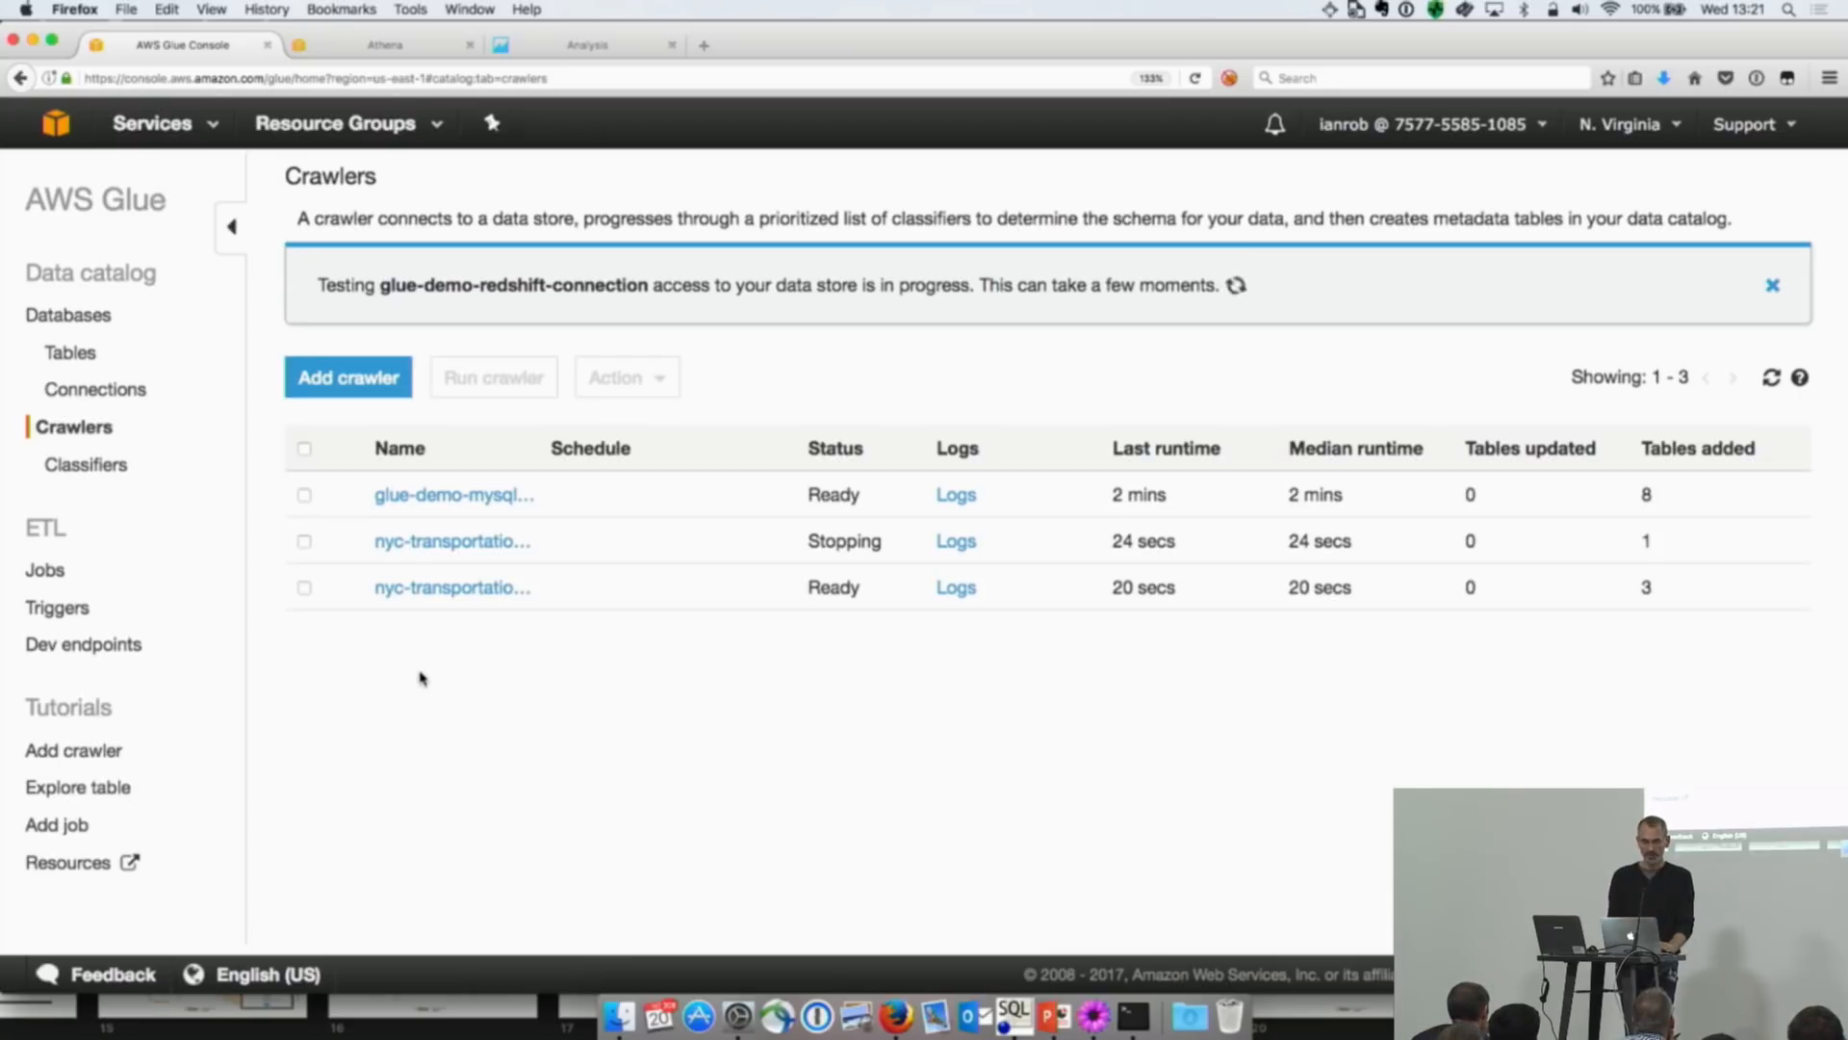
click(349, 379)
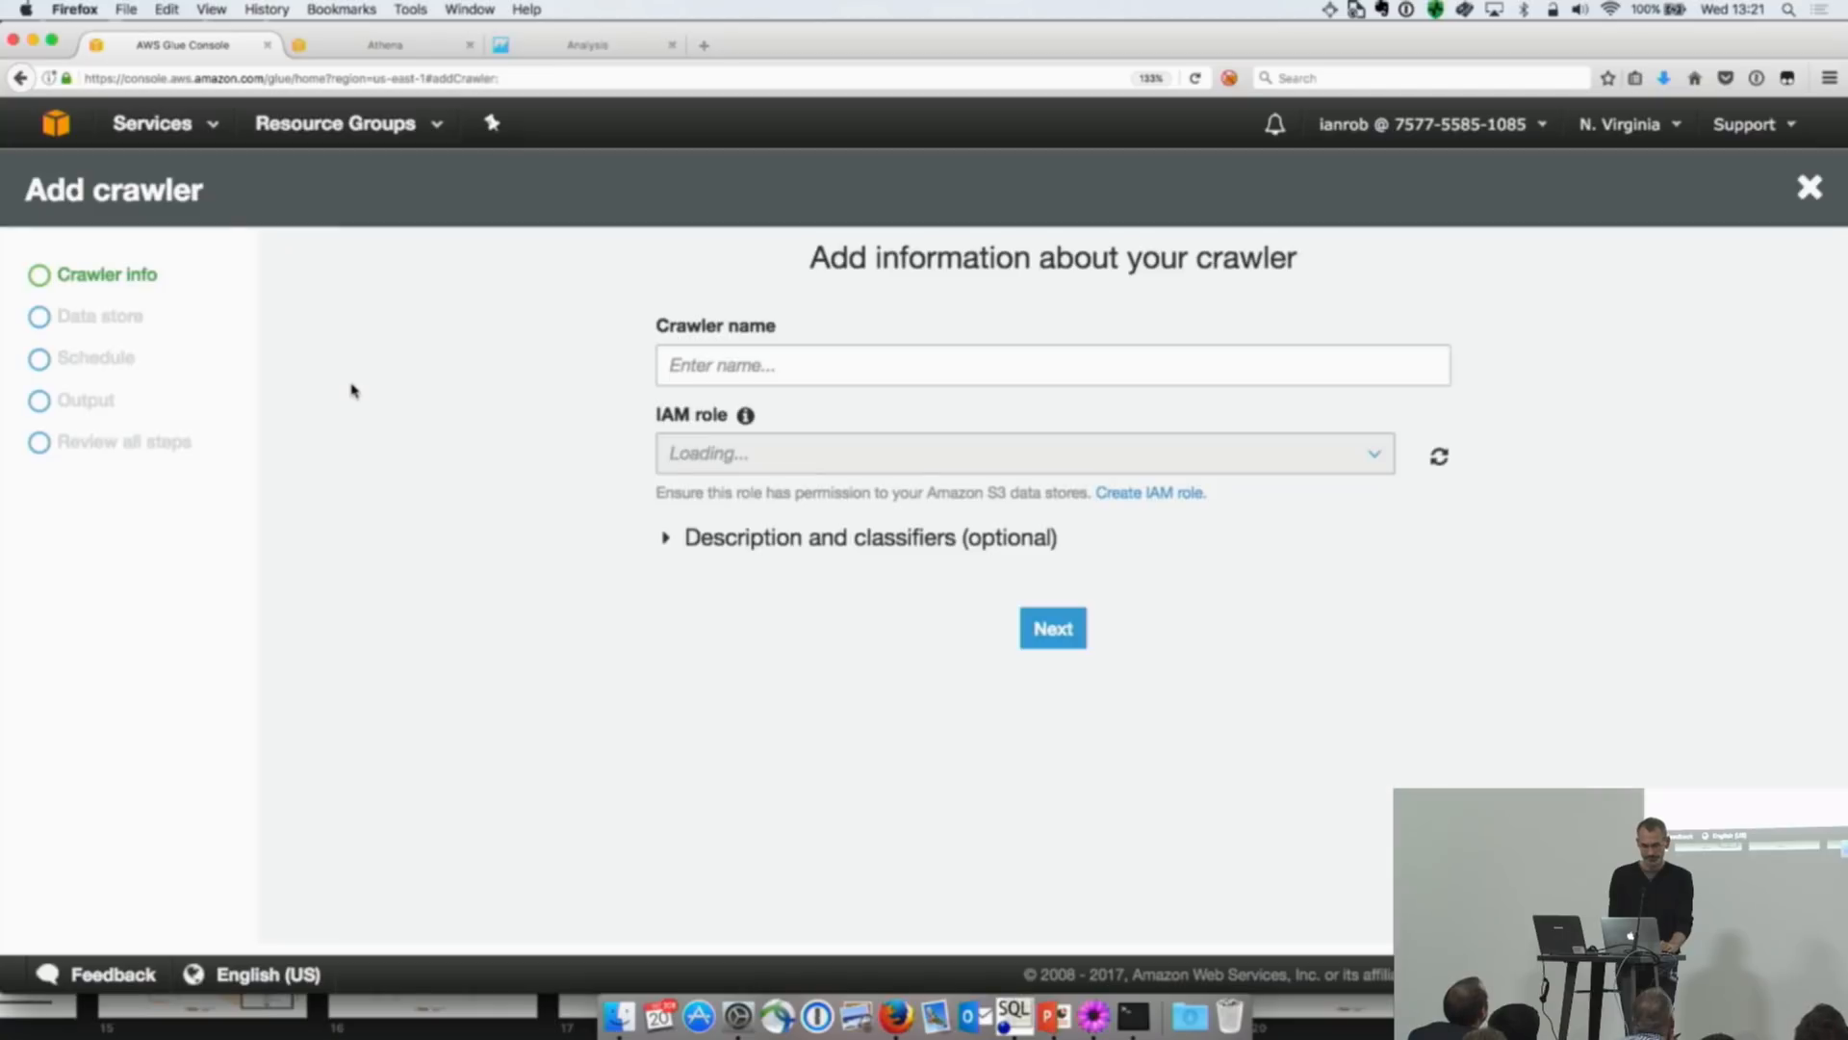
key(super+Tab)
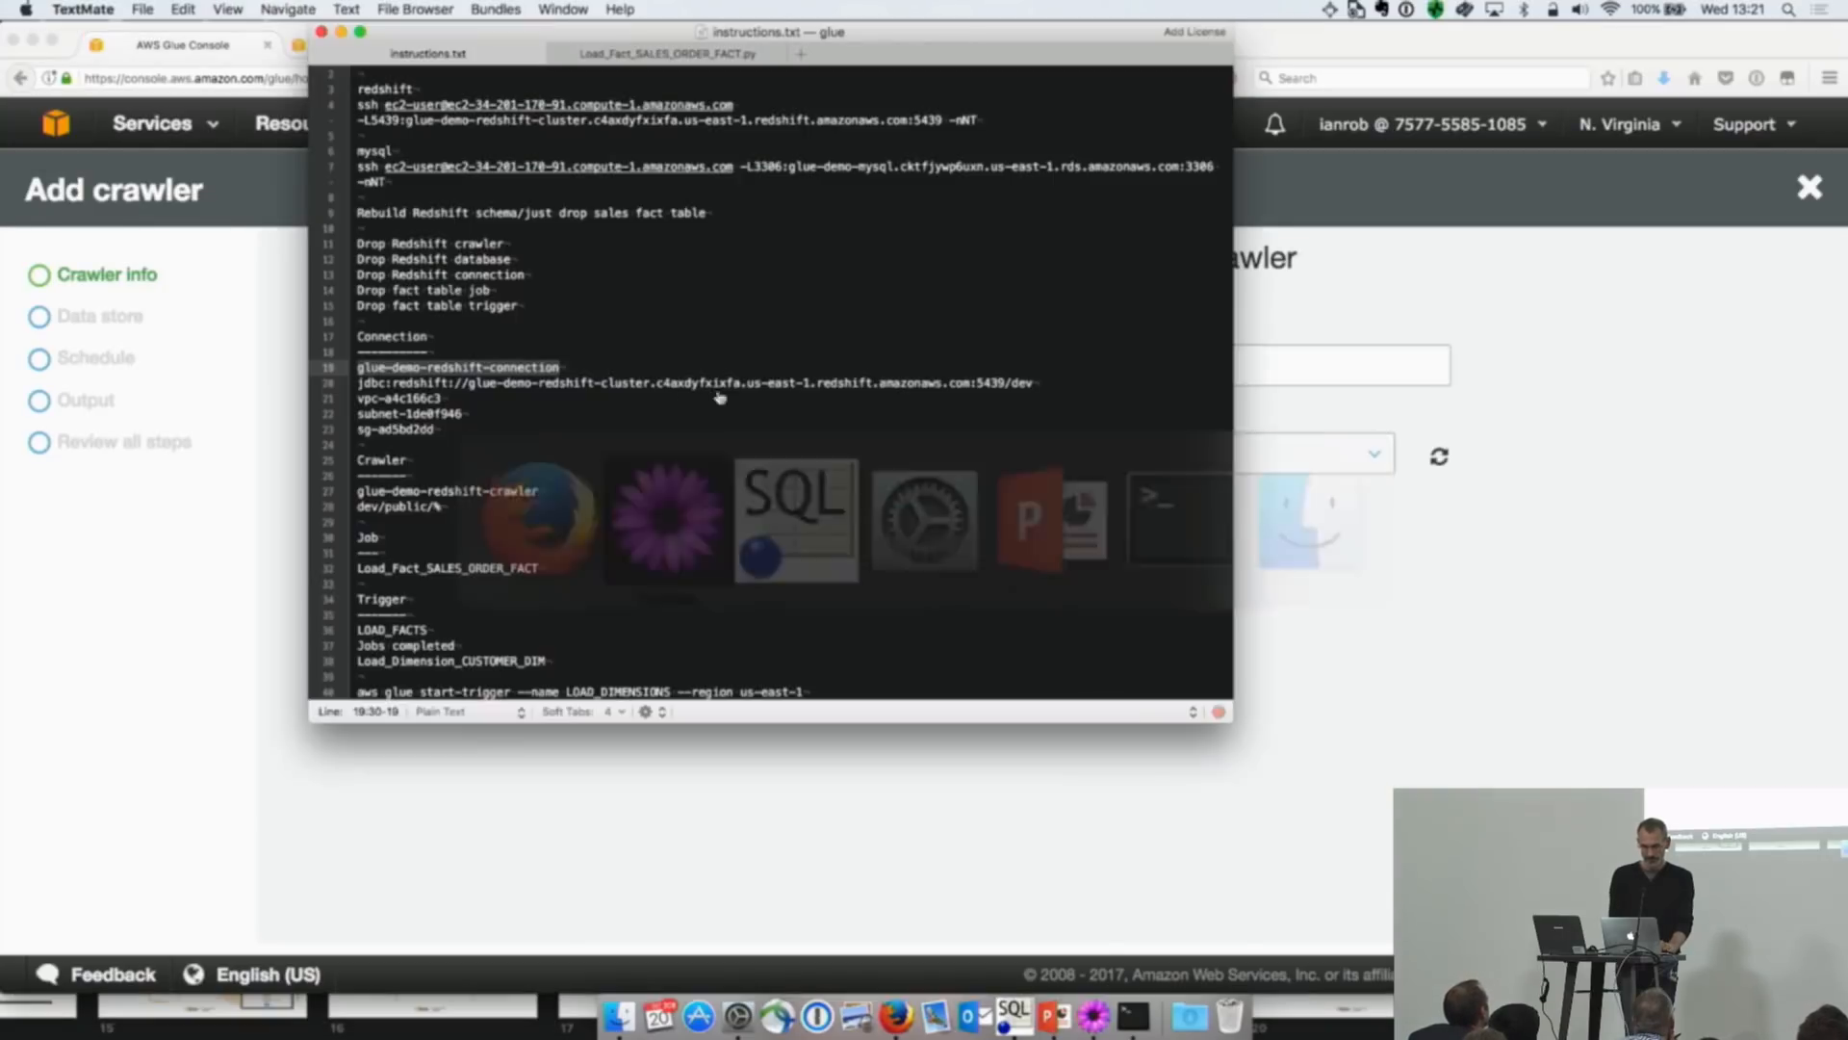
drag(553, 487, 367, 492)
click(487, 556)
click(543, 495)
drag(544, 494, 359, 492)
key(super+c)
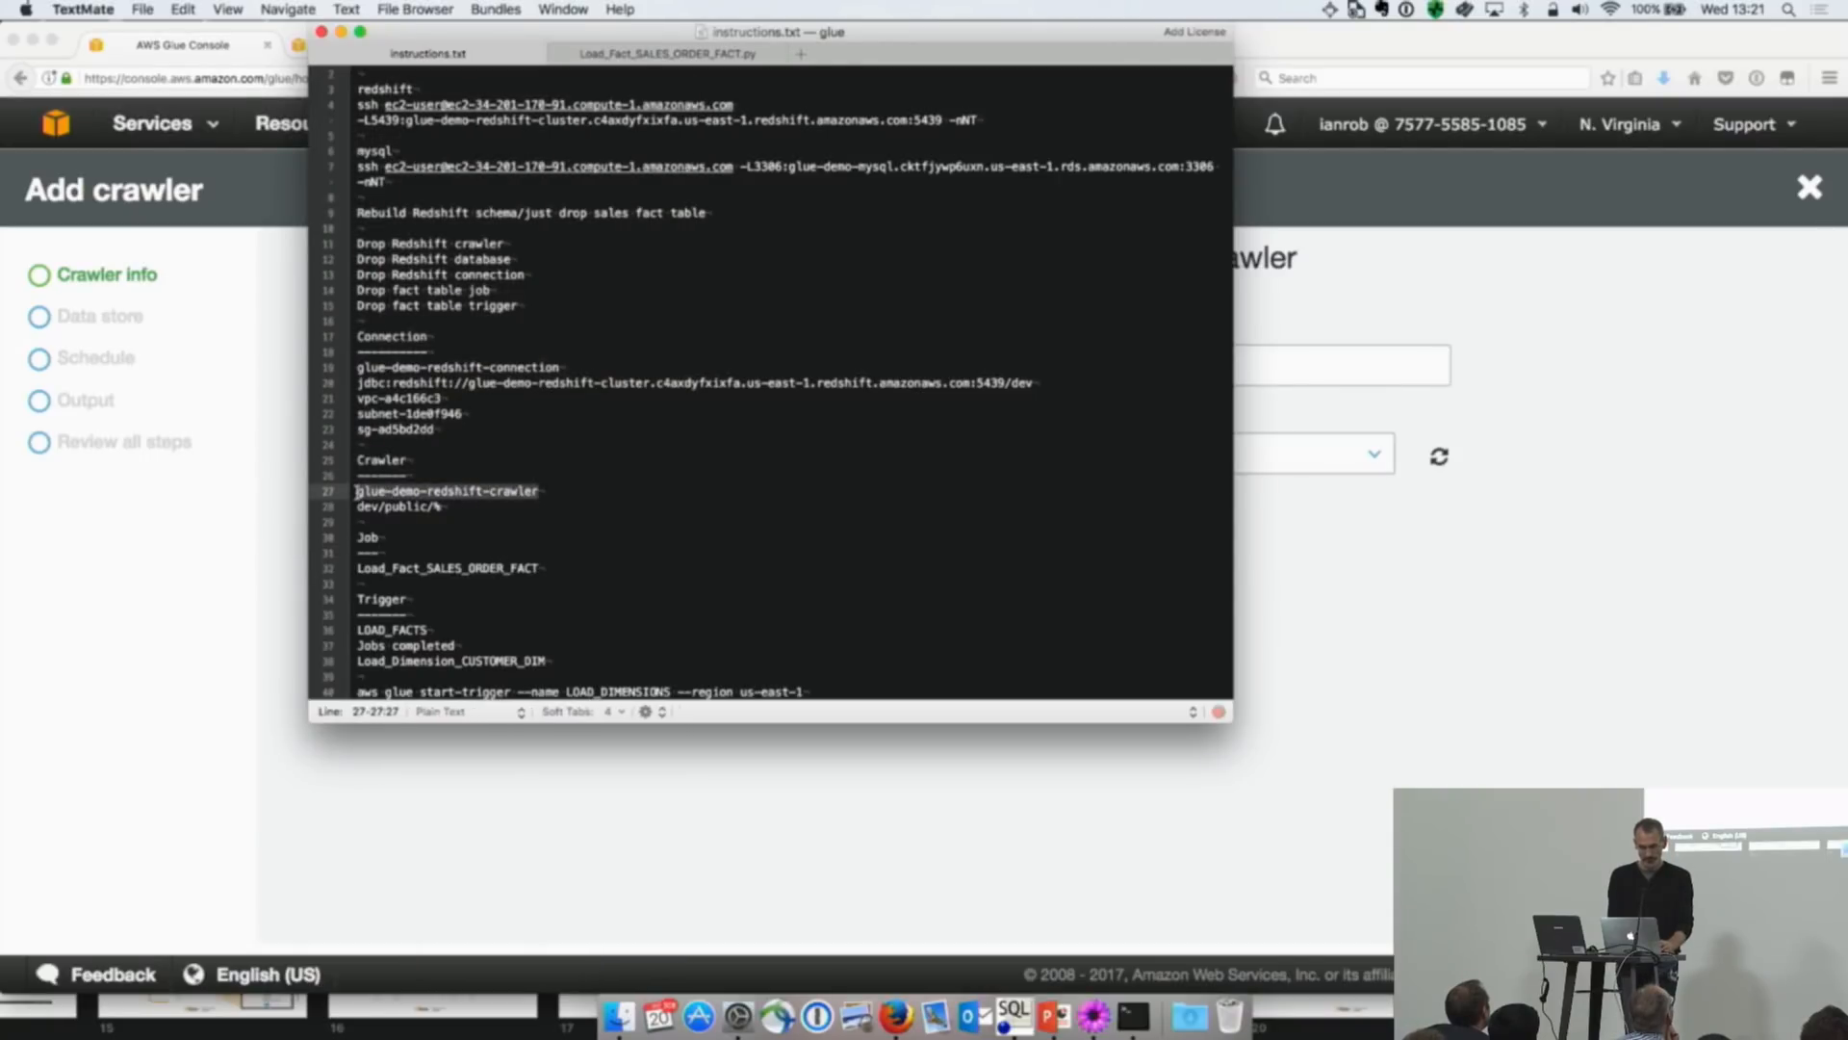
key(super+Tab)
click(737, 367)
key(super+v)
Step: Assign the IAM role AWSGlueServiceRoleDefault to the crawler, review the optional classifier settings, and proceed to the data store settings
click(807, 451)
click(811, 493)
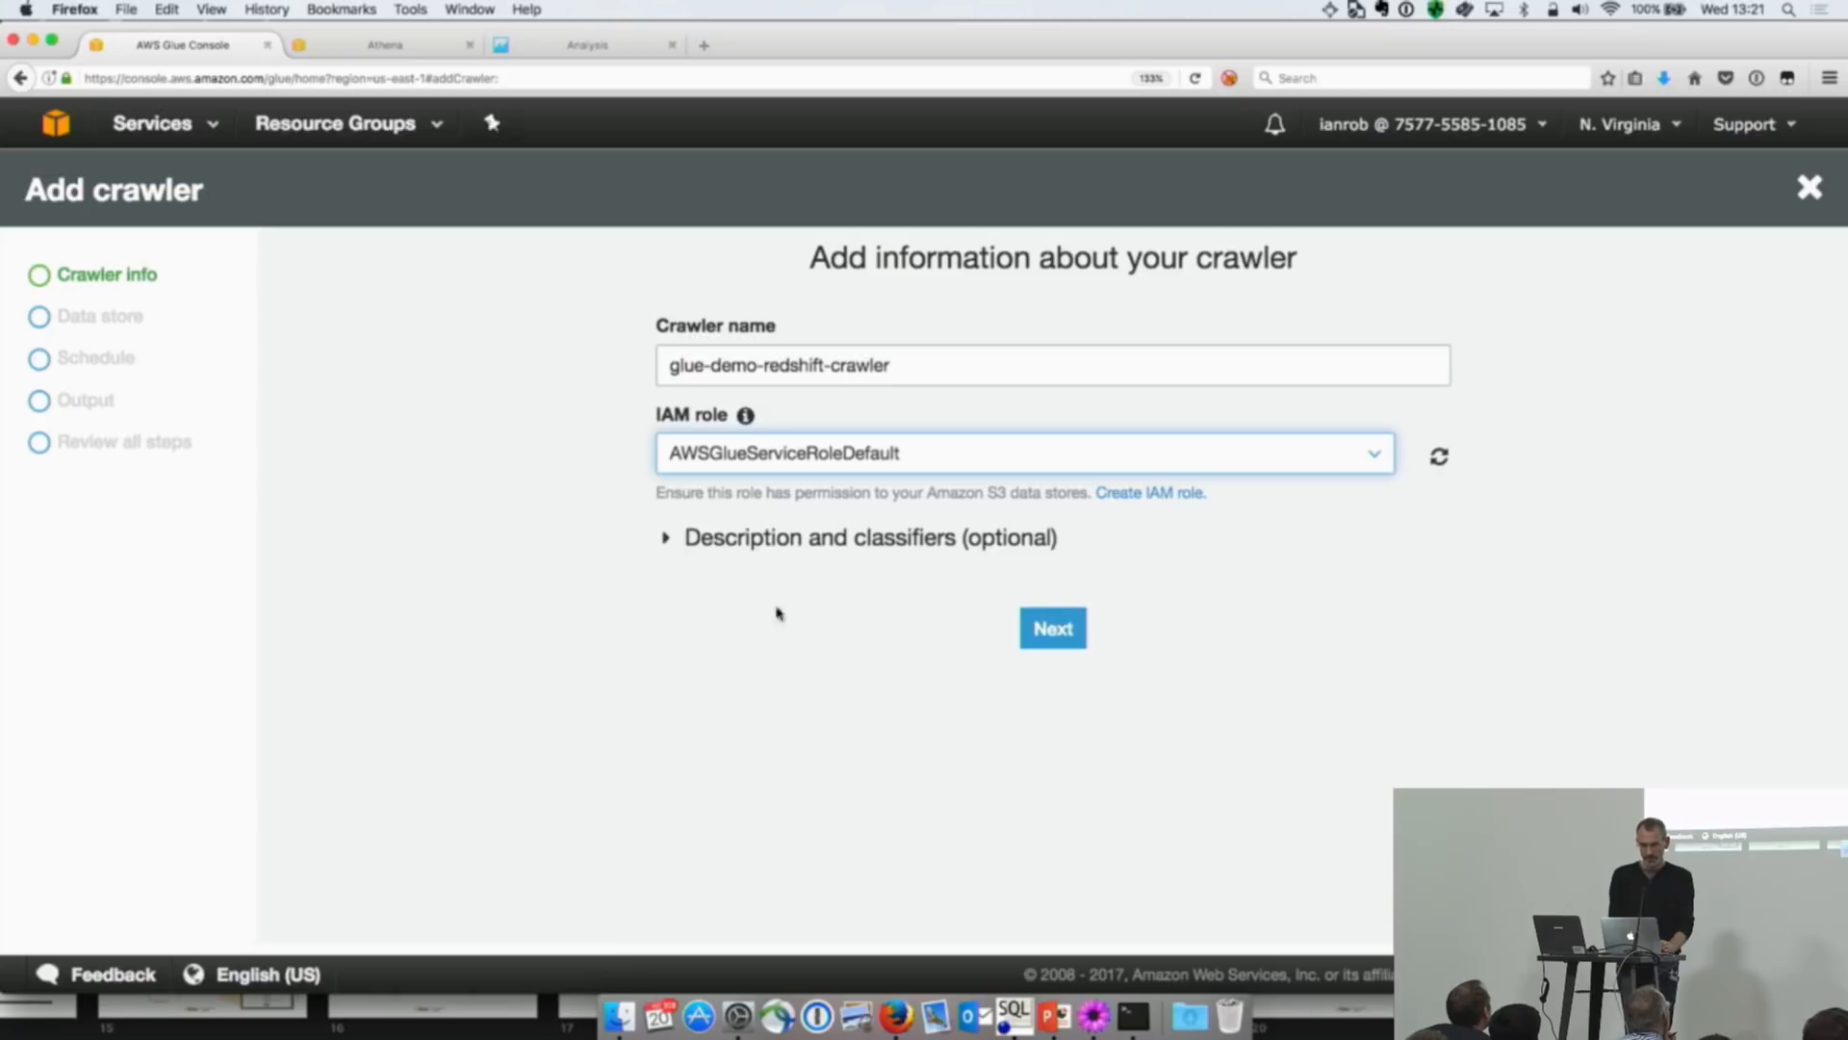
click(667, 541)
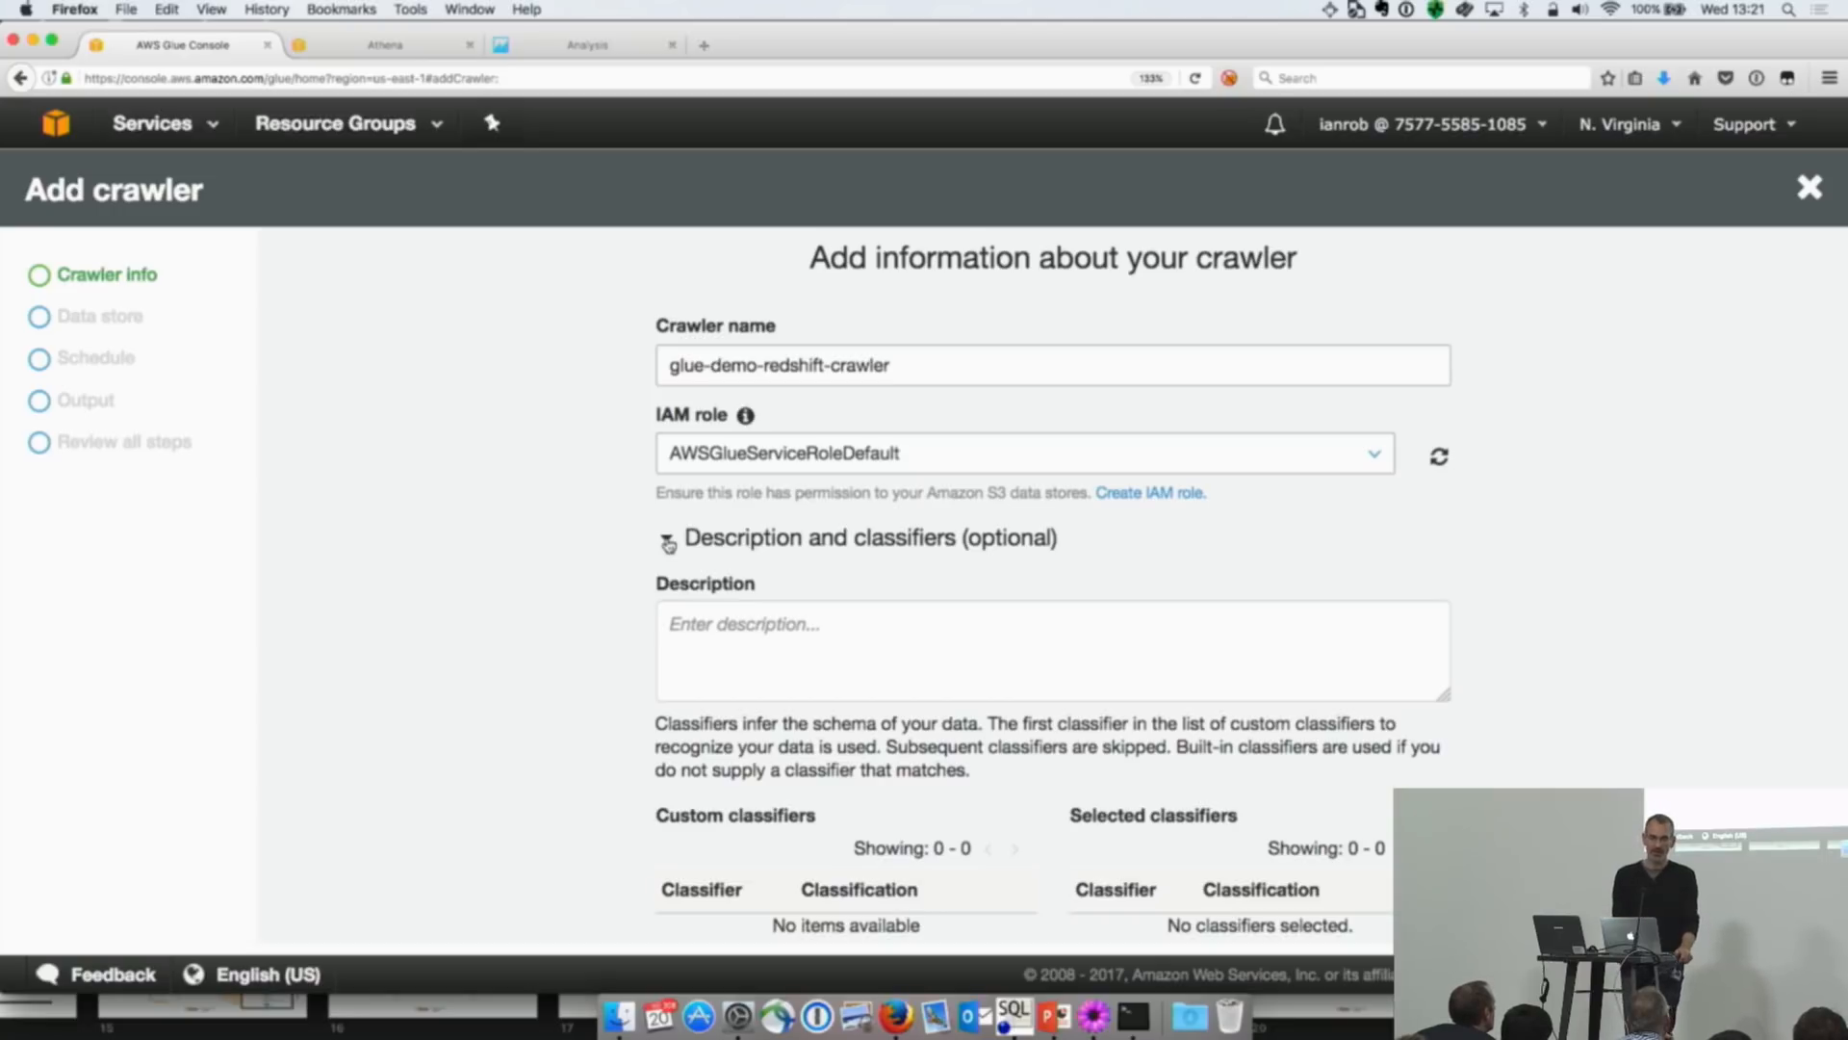
scroll(1591, 597, down, 3)
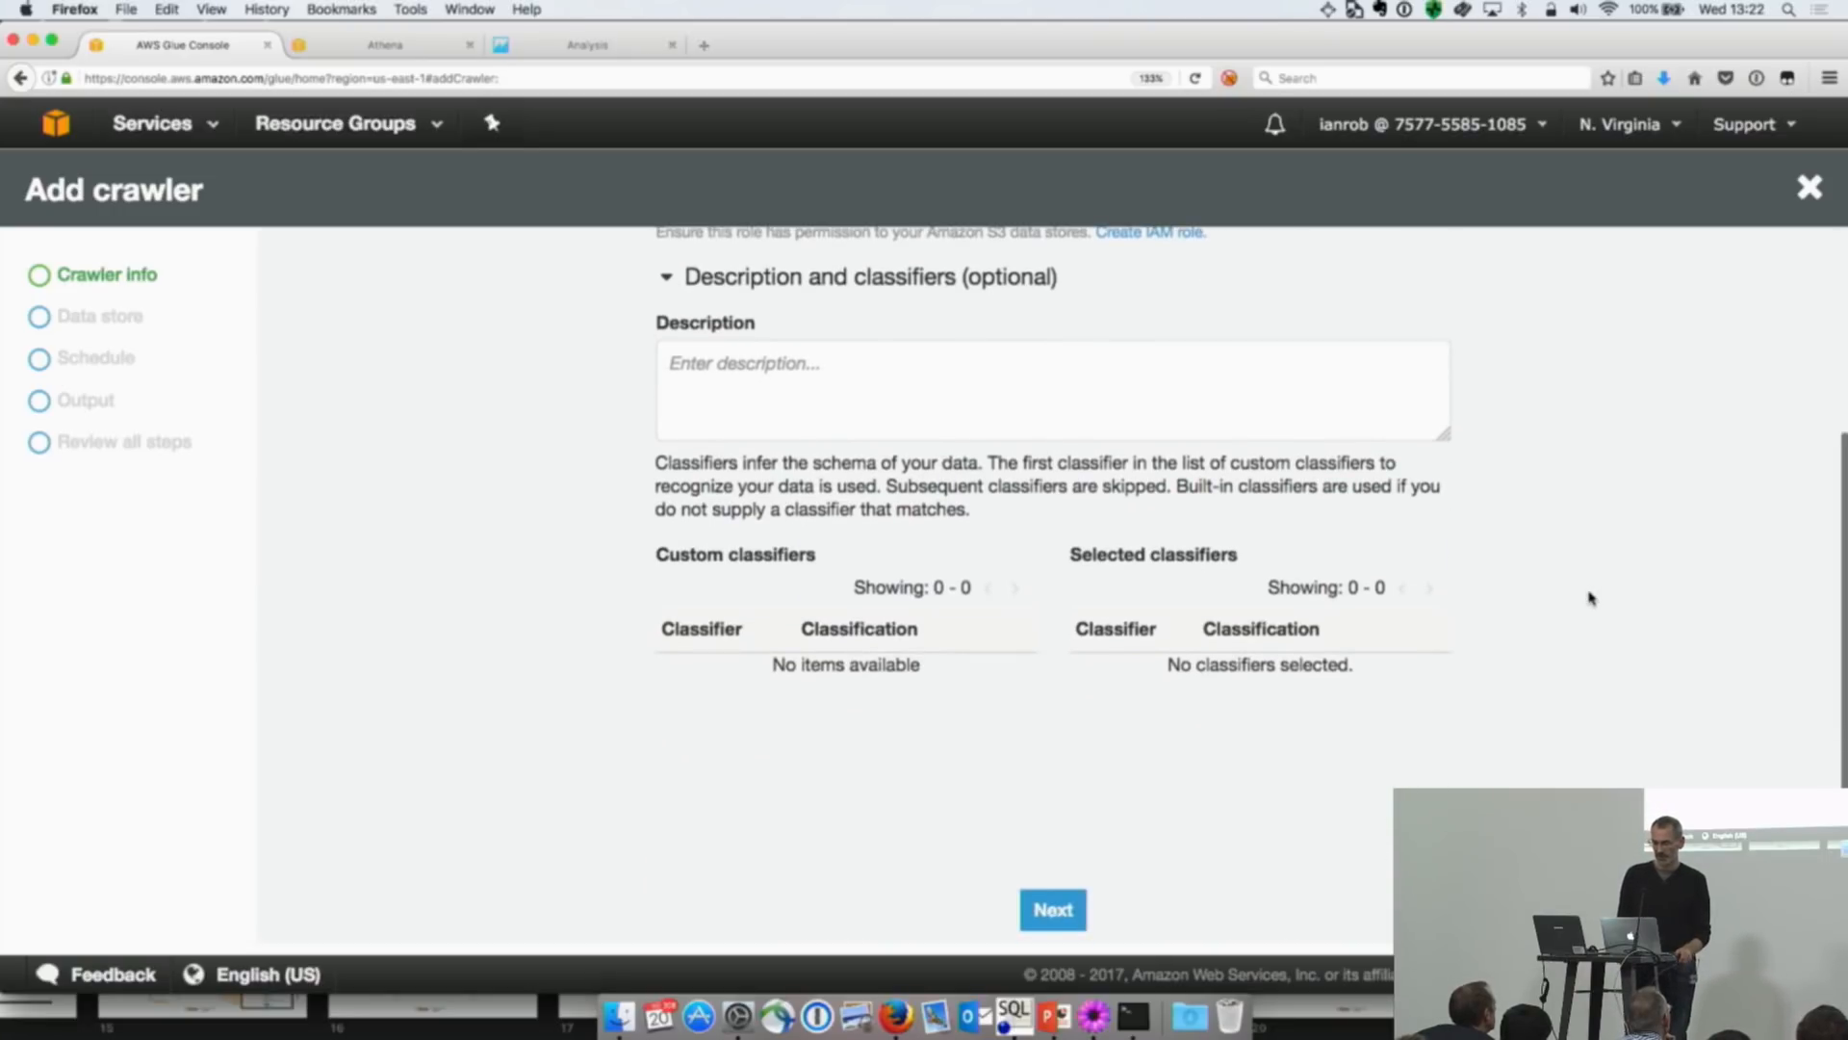
click(1068, 909)
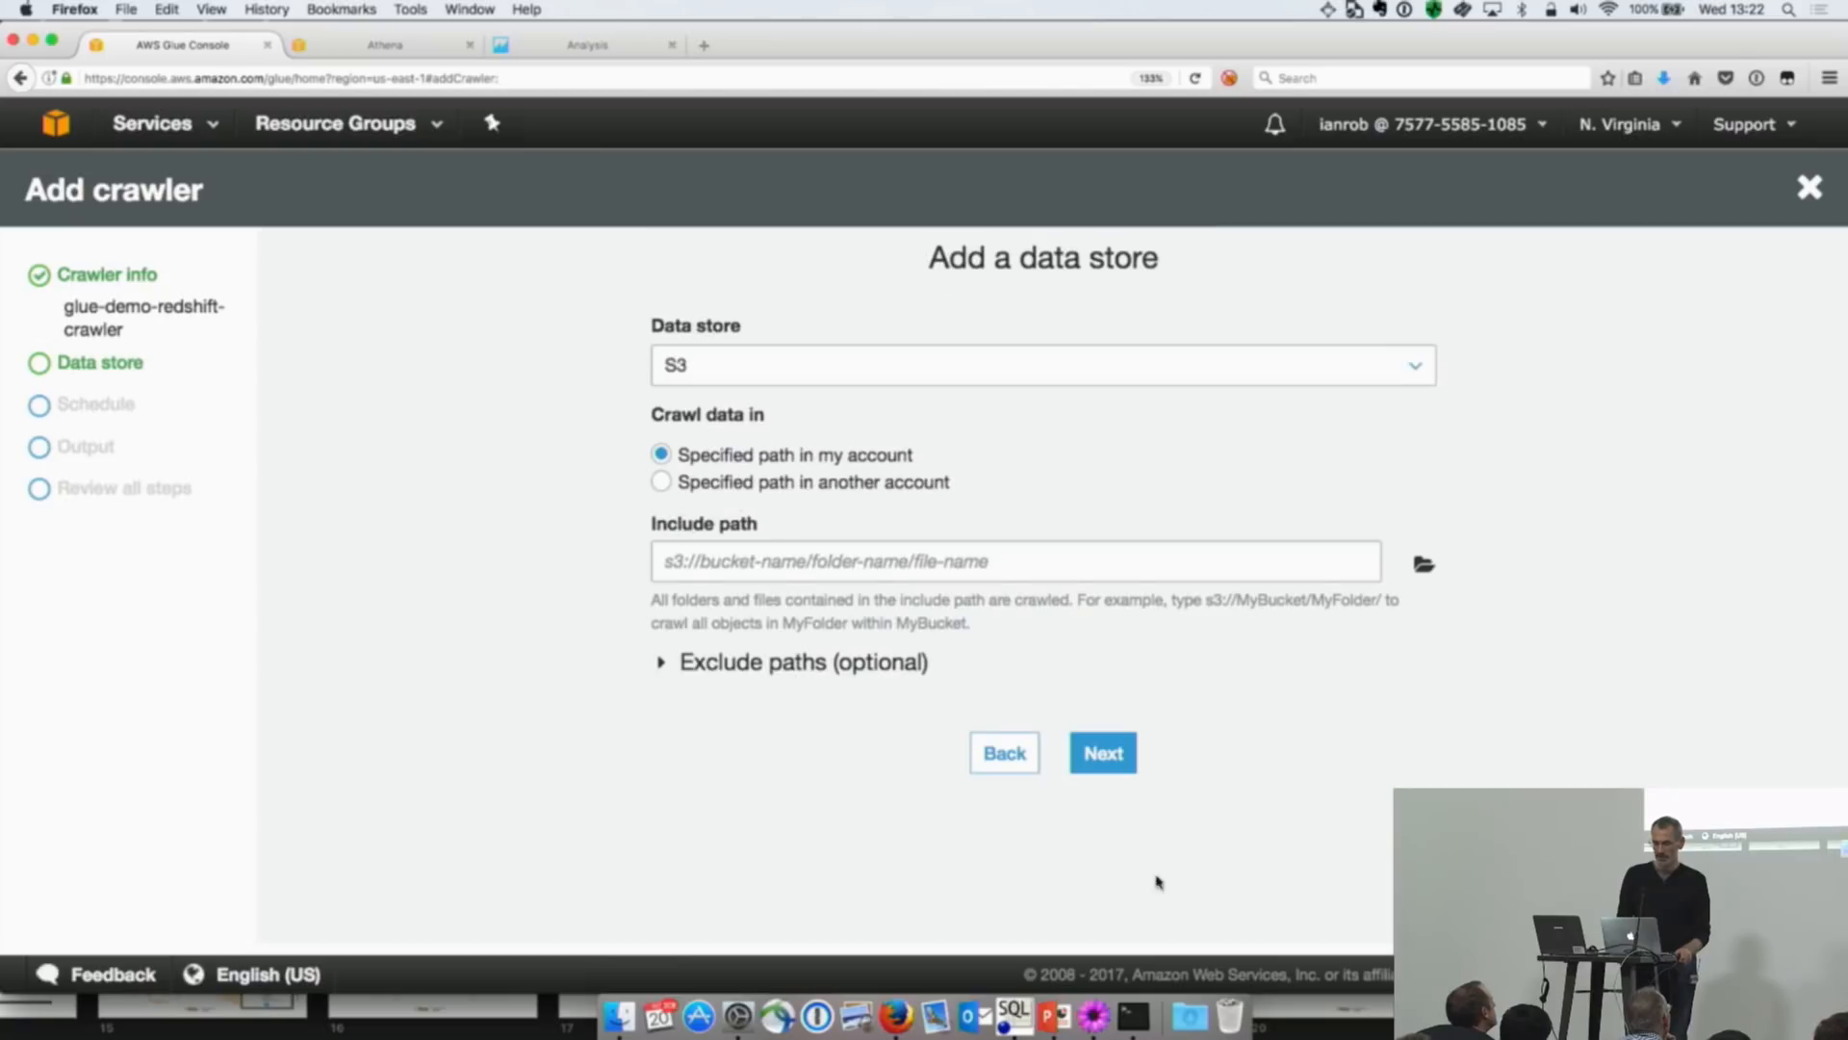
Step: Set the crawler's data store to JDBC and choose glue-demo-redshift-connection as its connection
click(1422, 366)
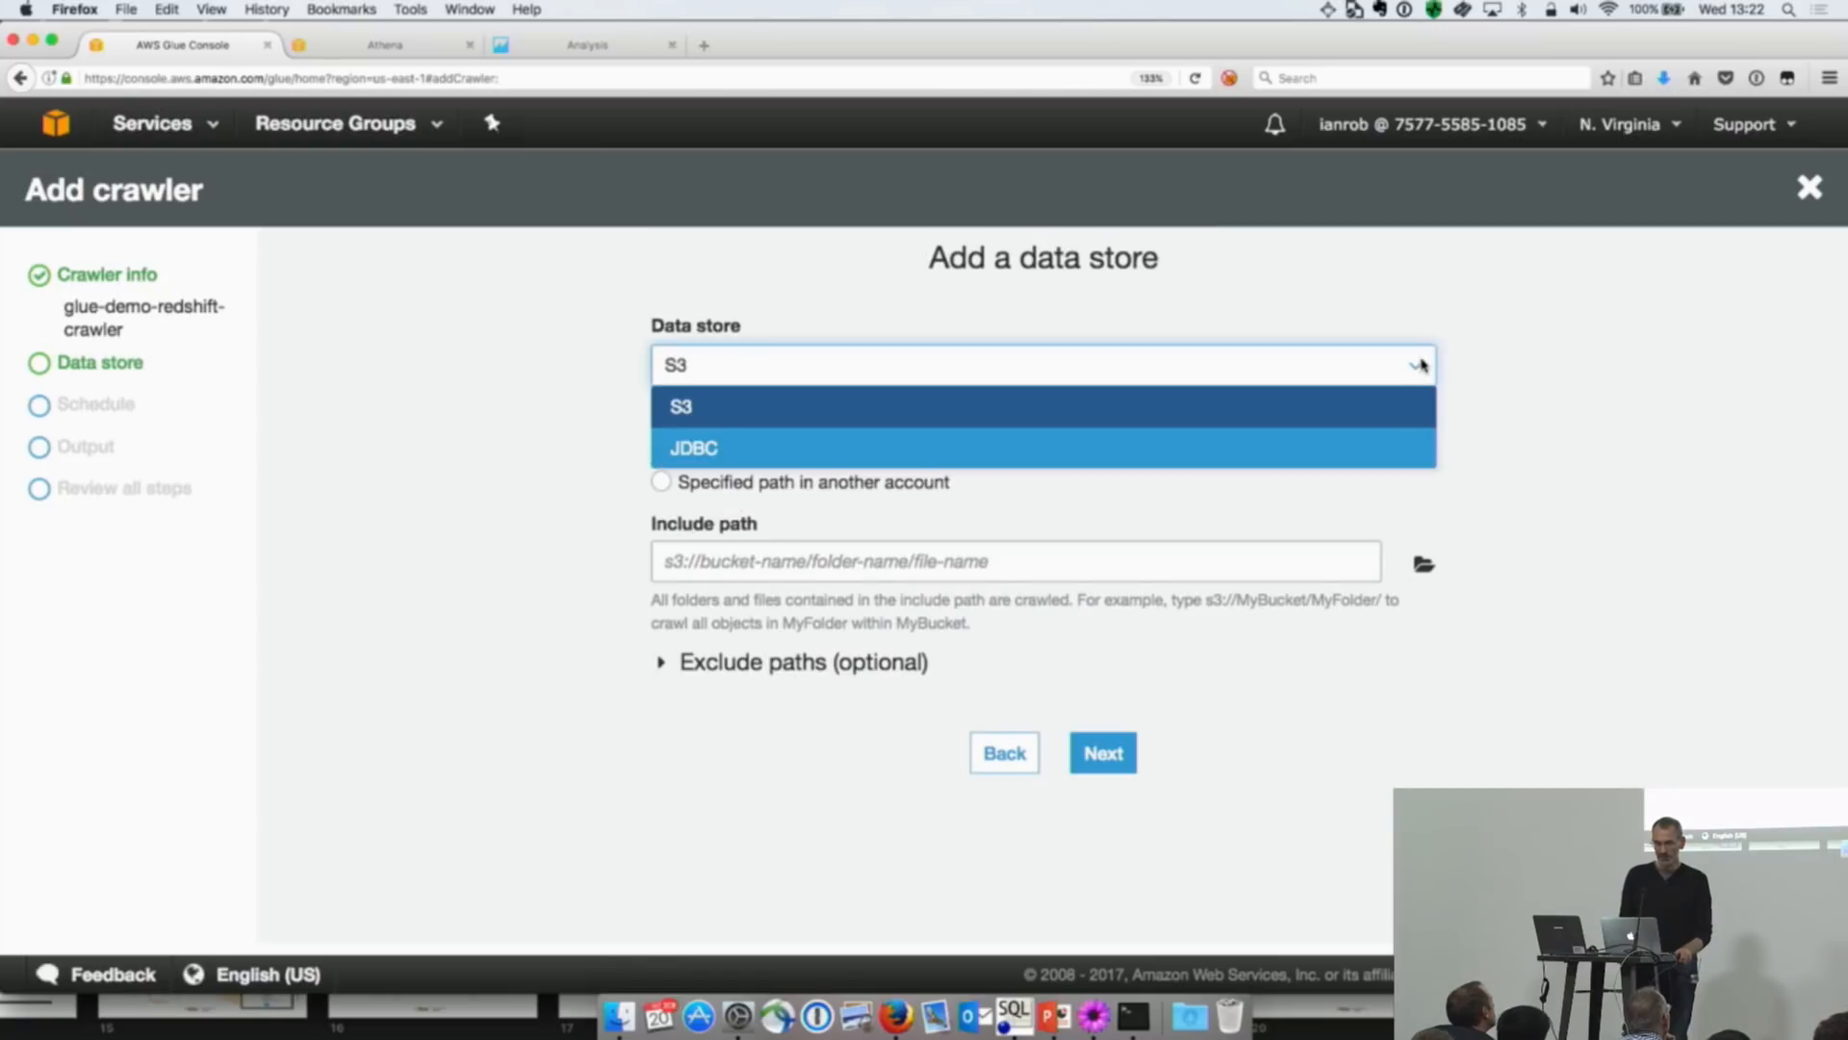
click(1343, 454)
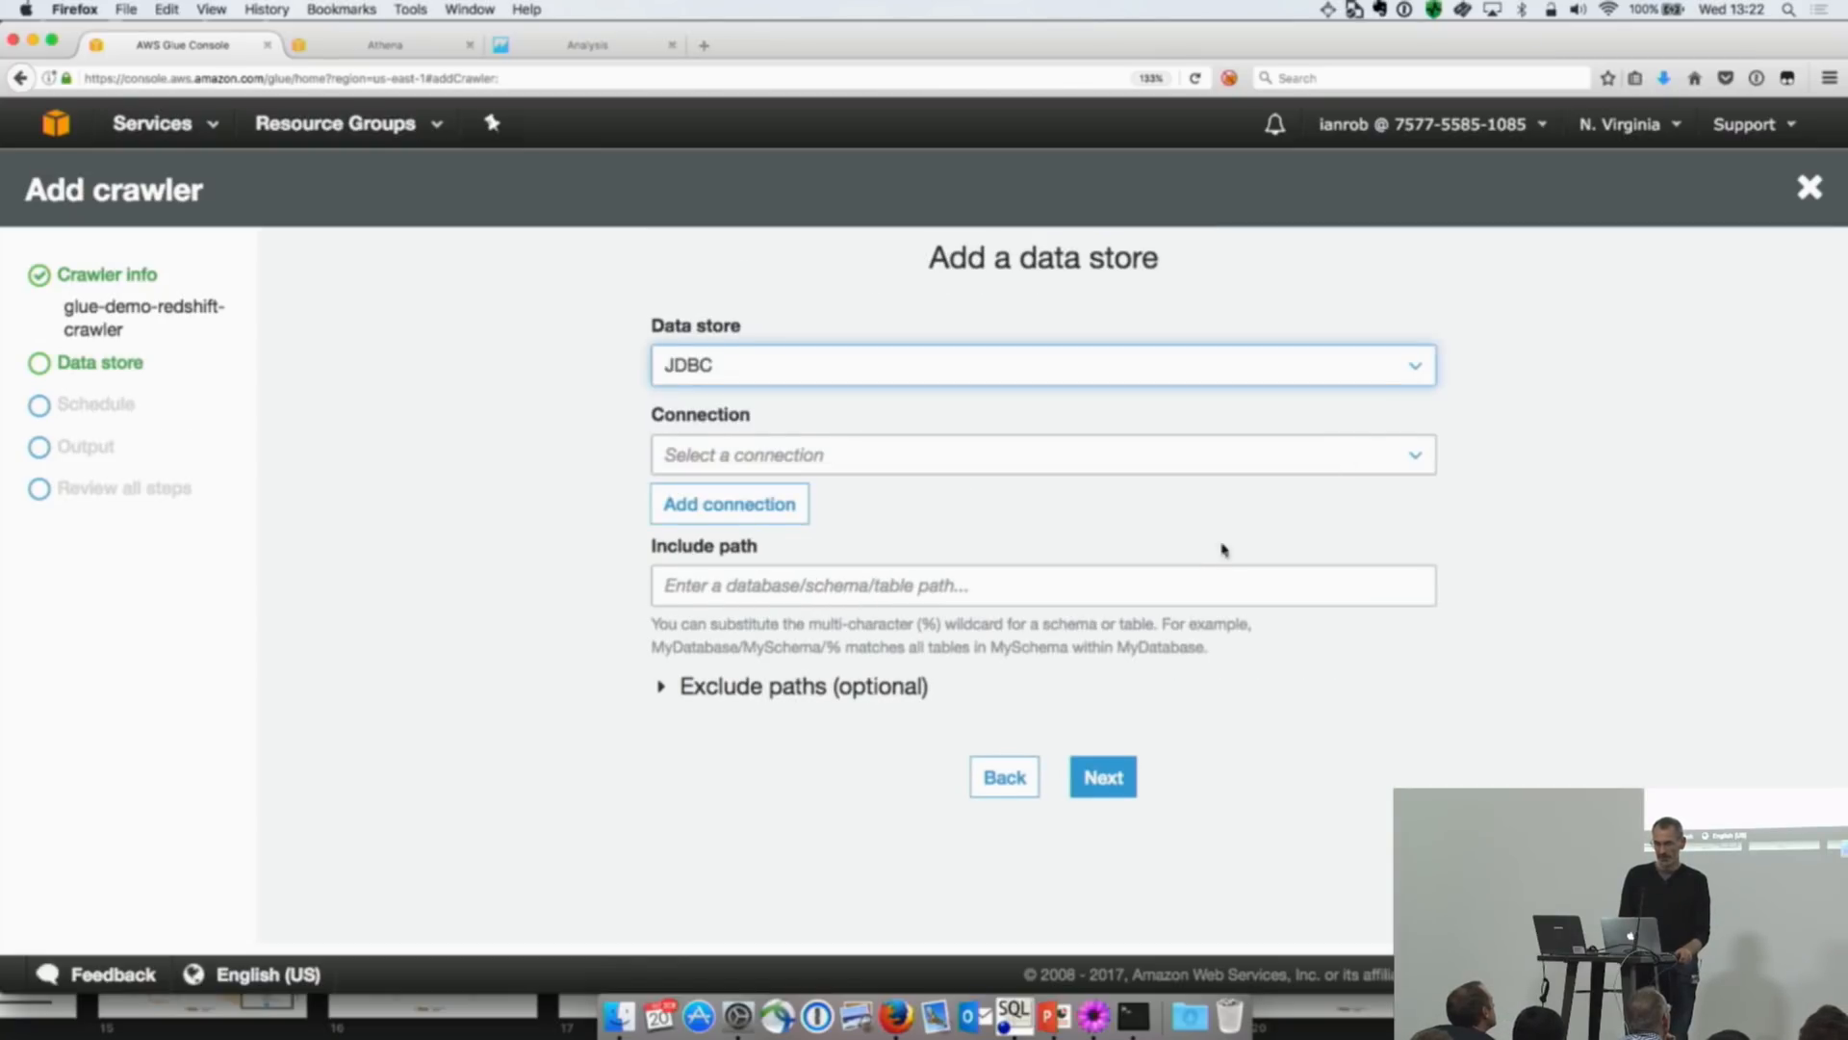
click(1218, 471)
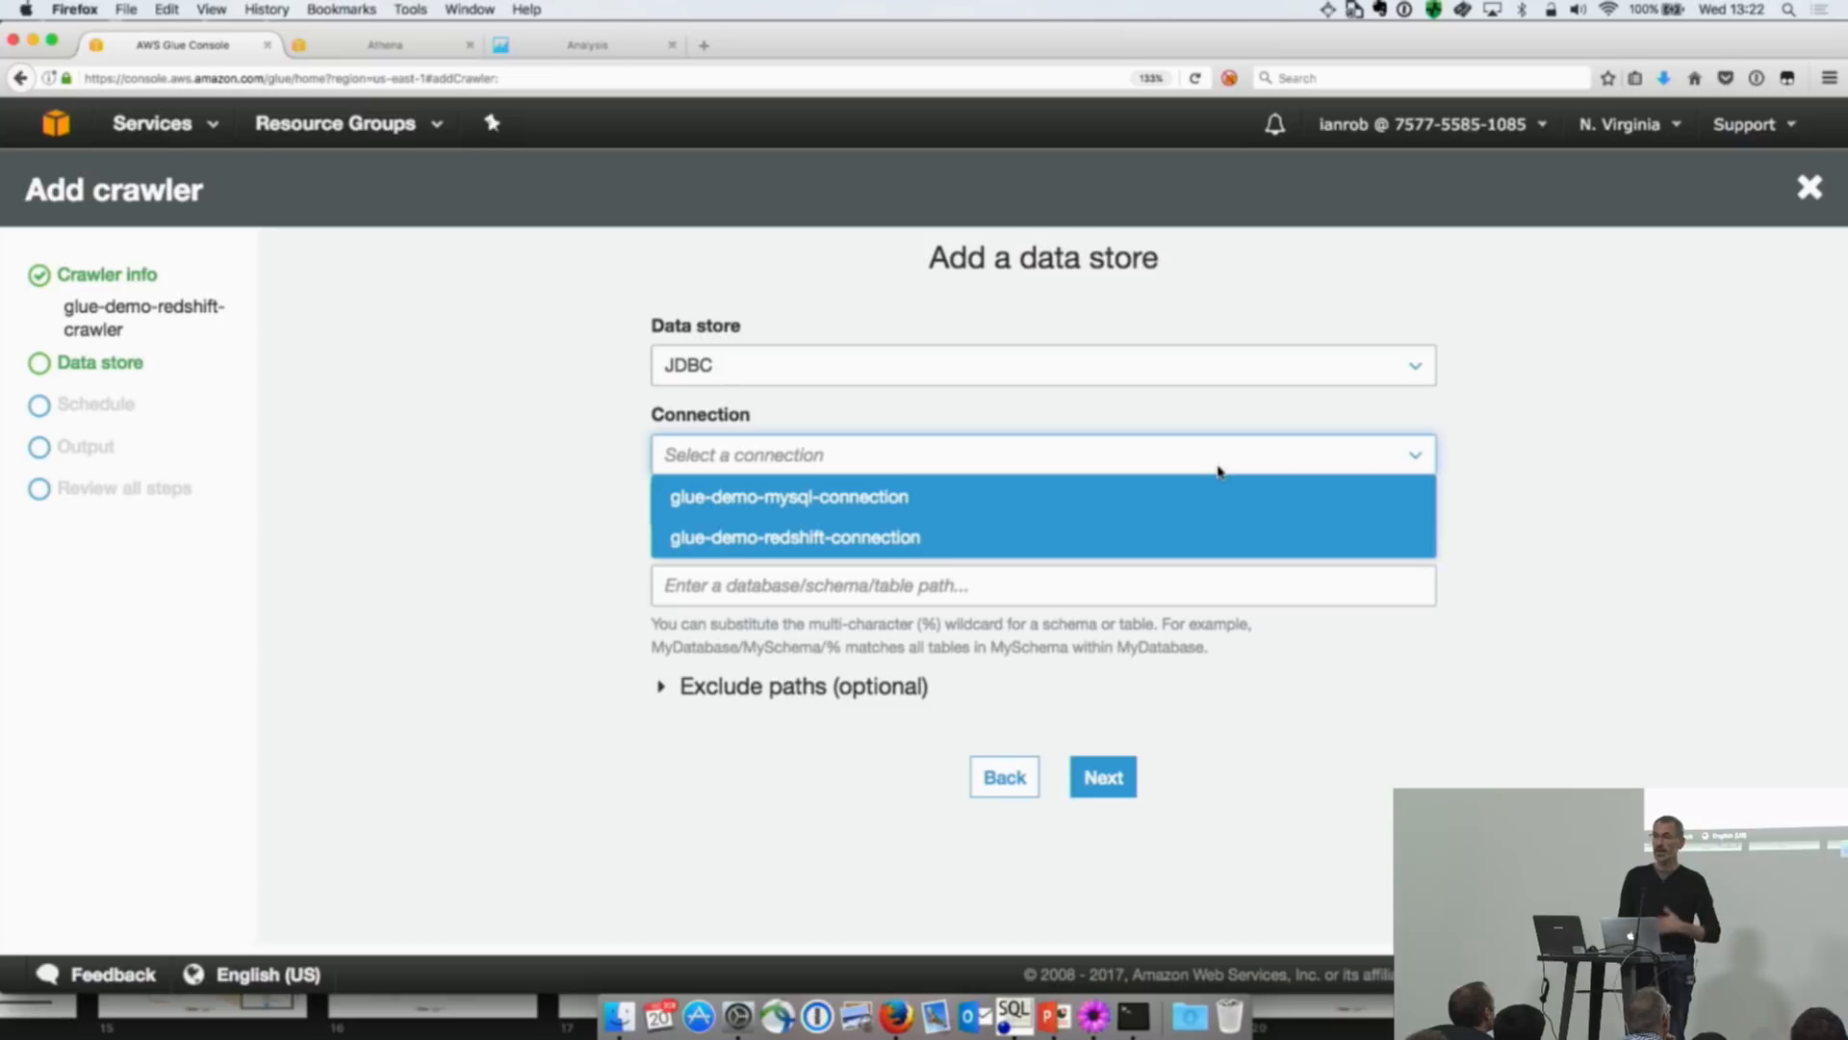
click(1192, 545)
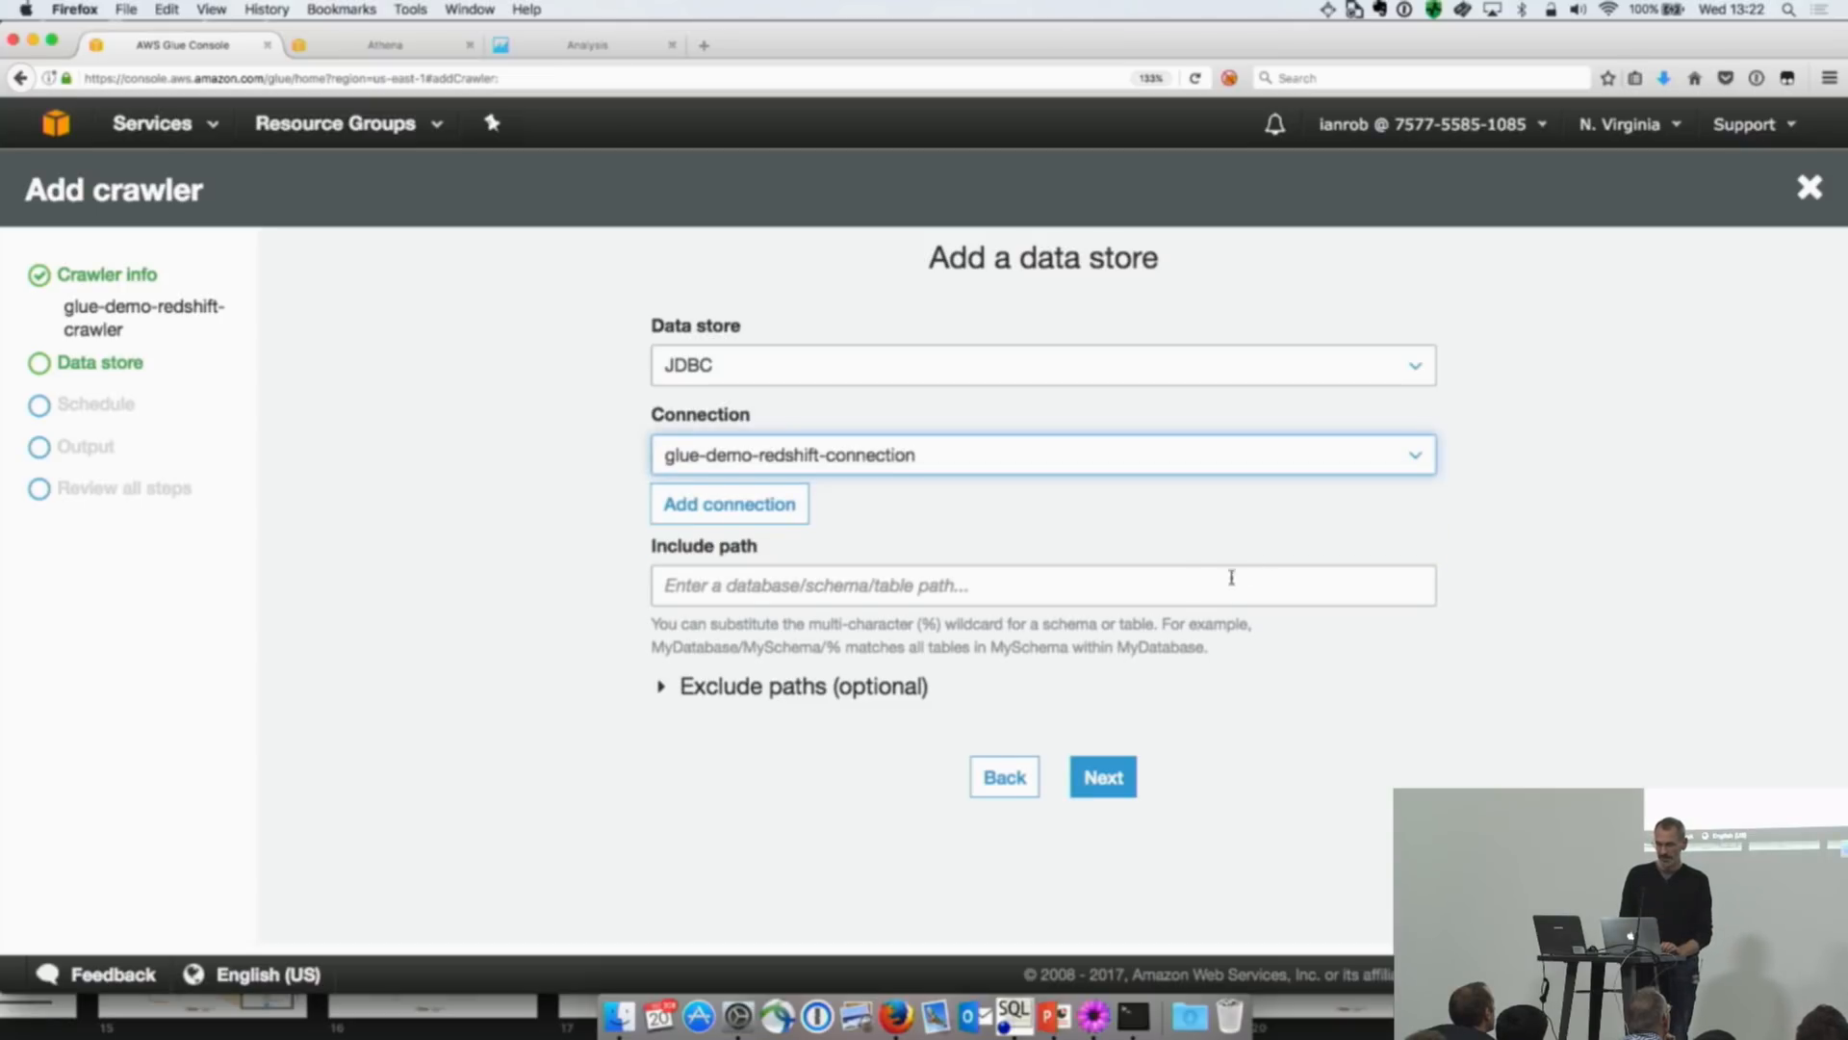
Step: Set the data store's include path to dev/public/% and proceed
click(1196, 602)
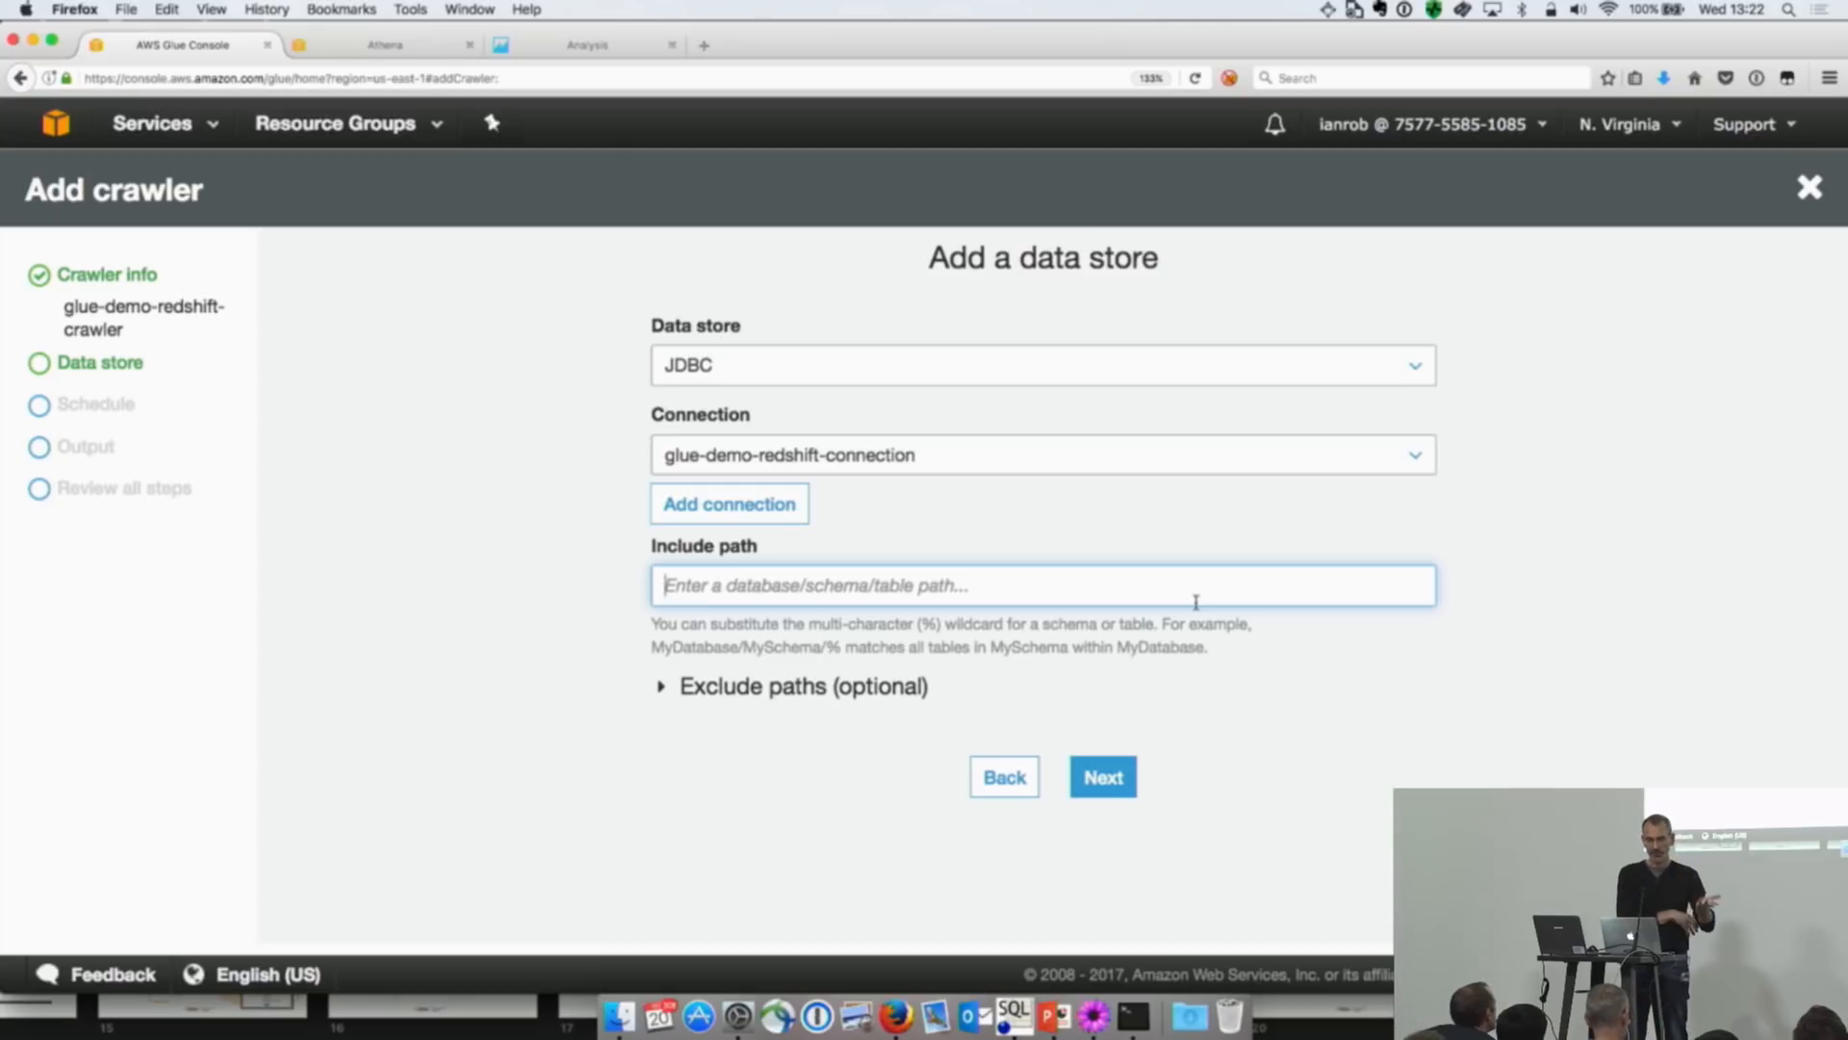
text(dev)
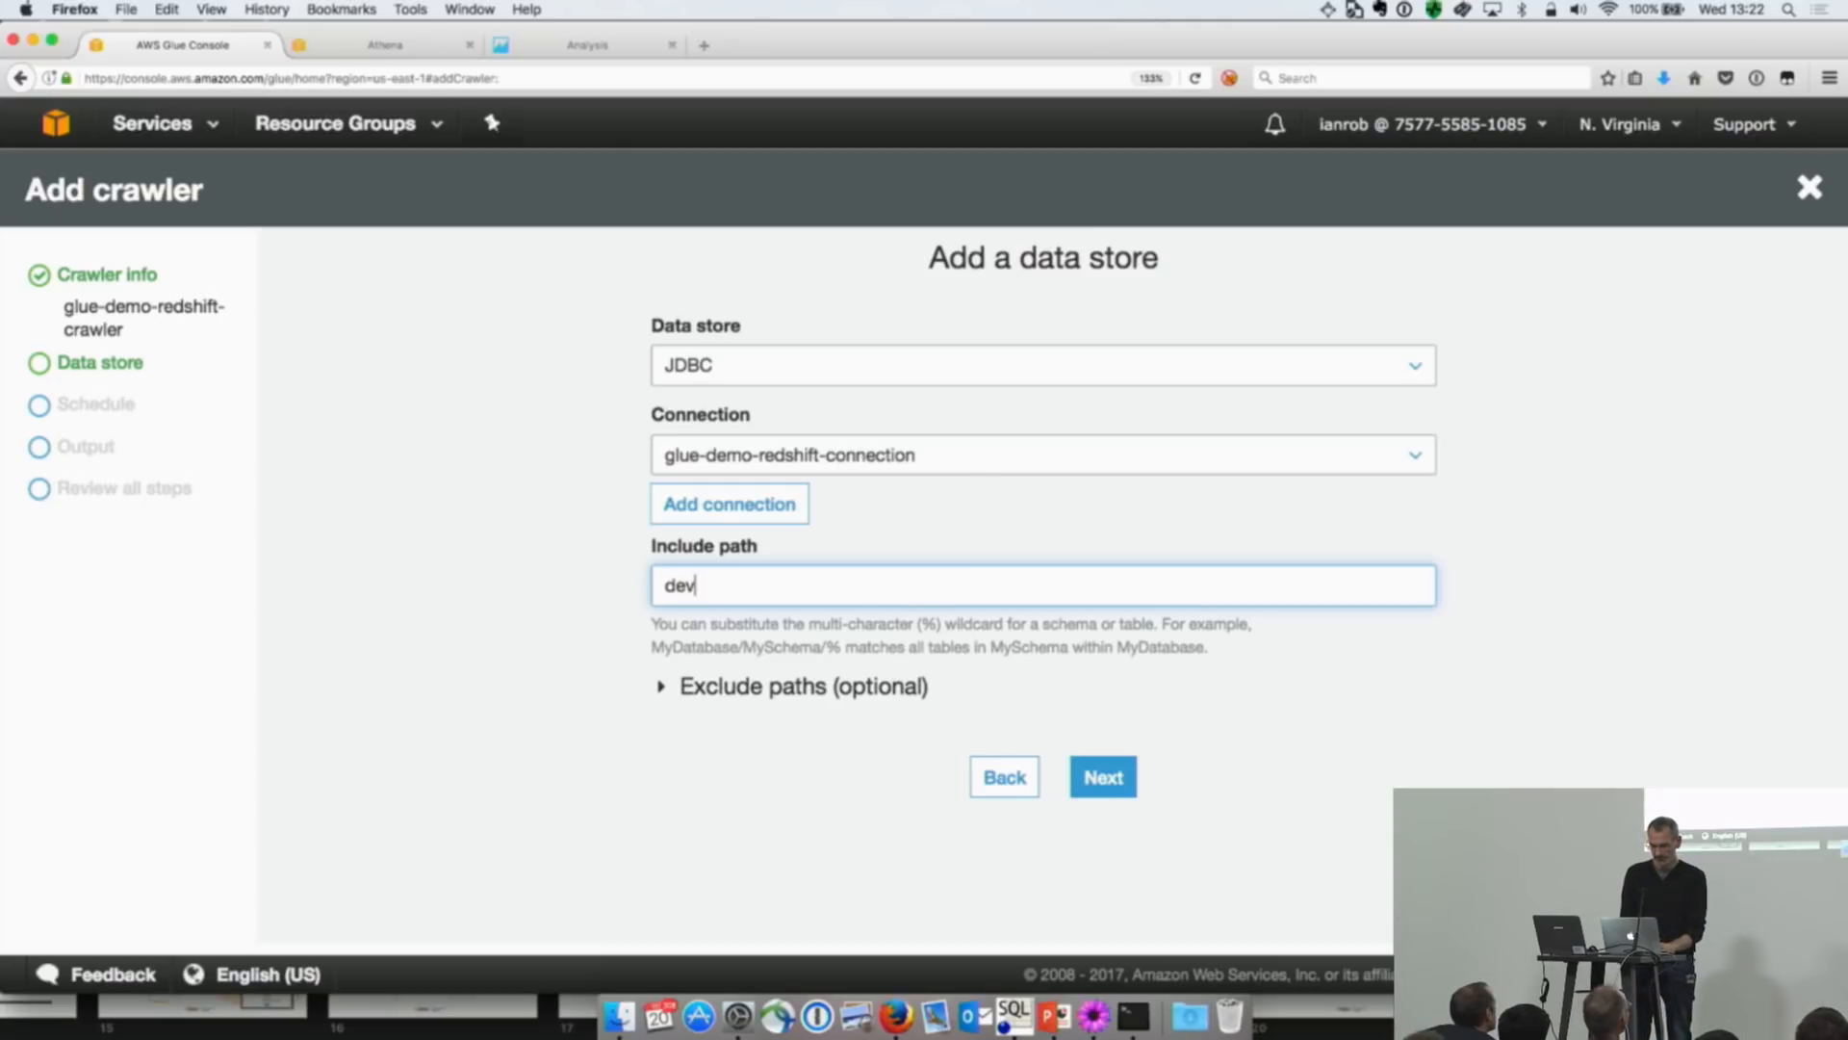
text(/pu)
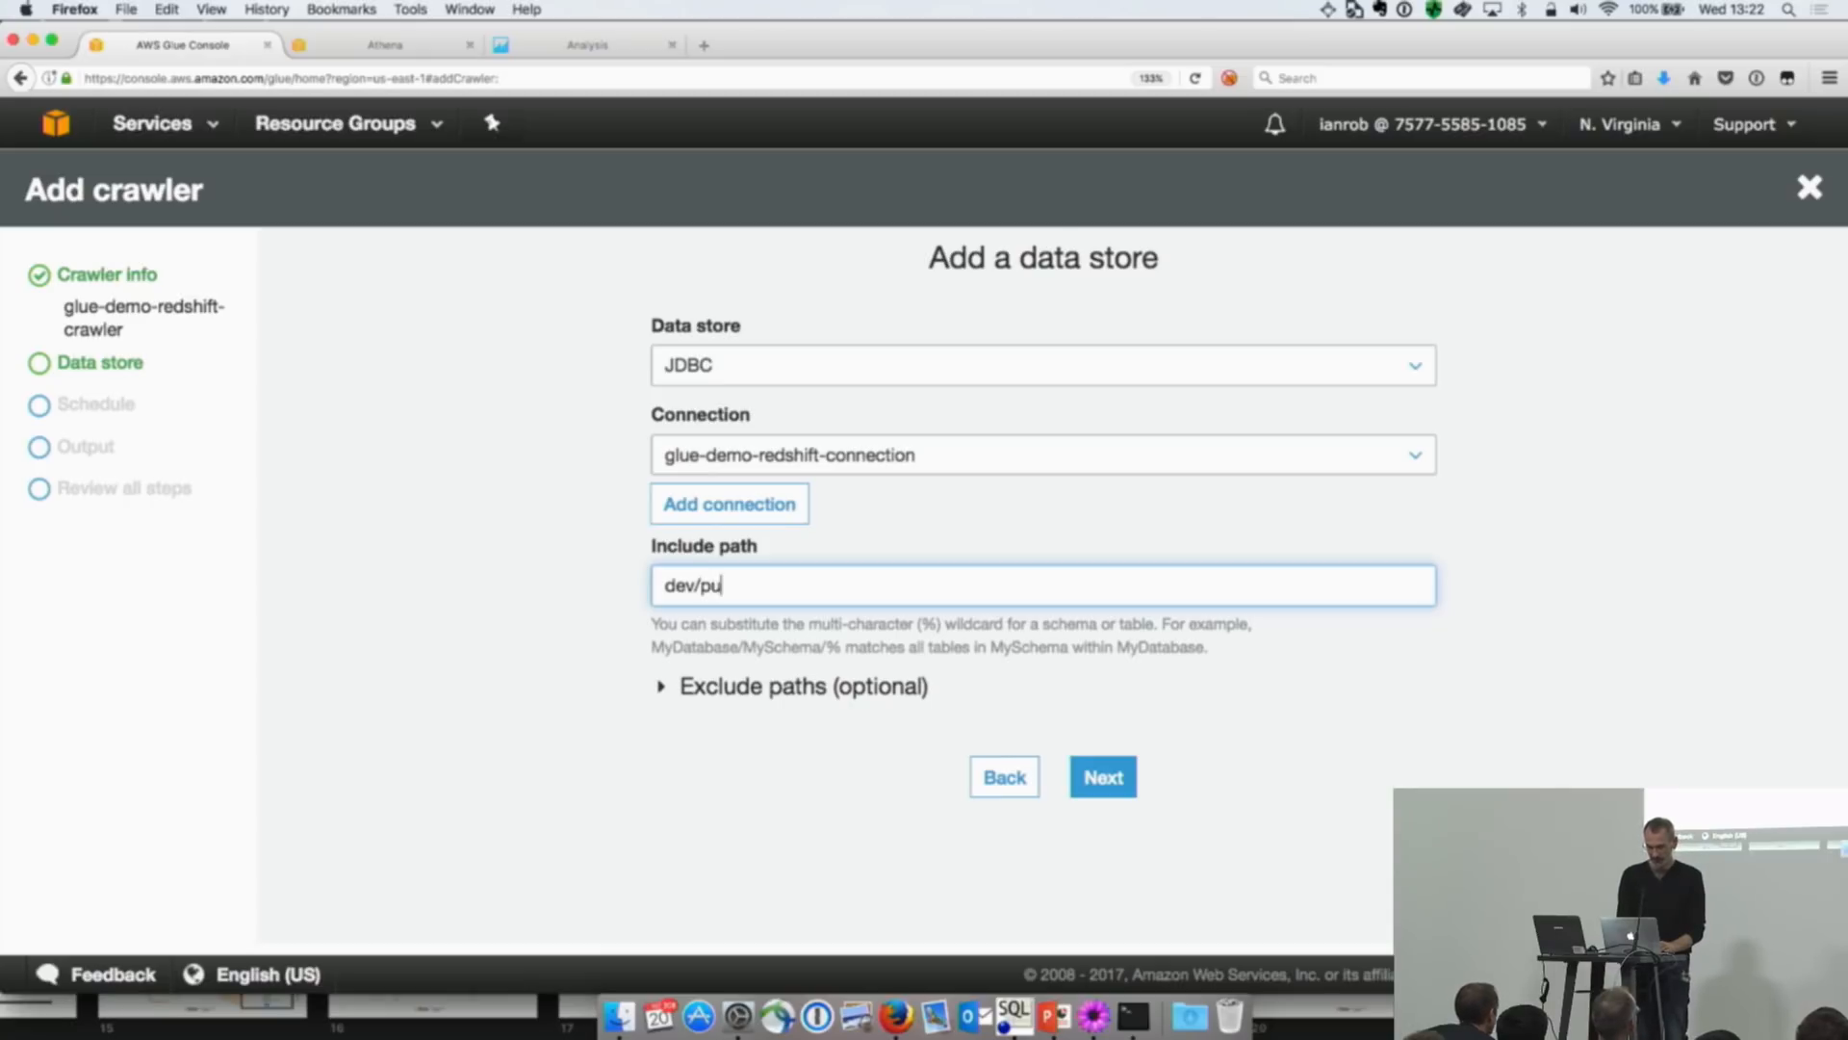
text(blic/%)
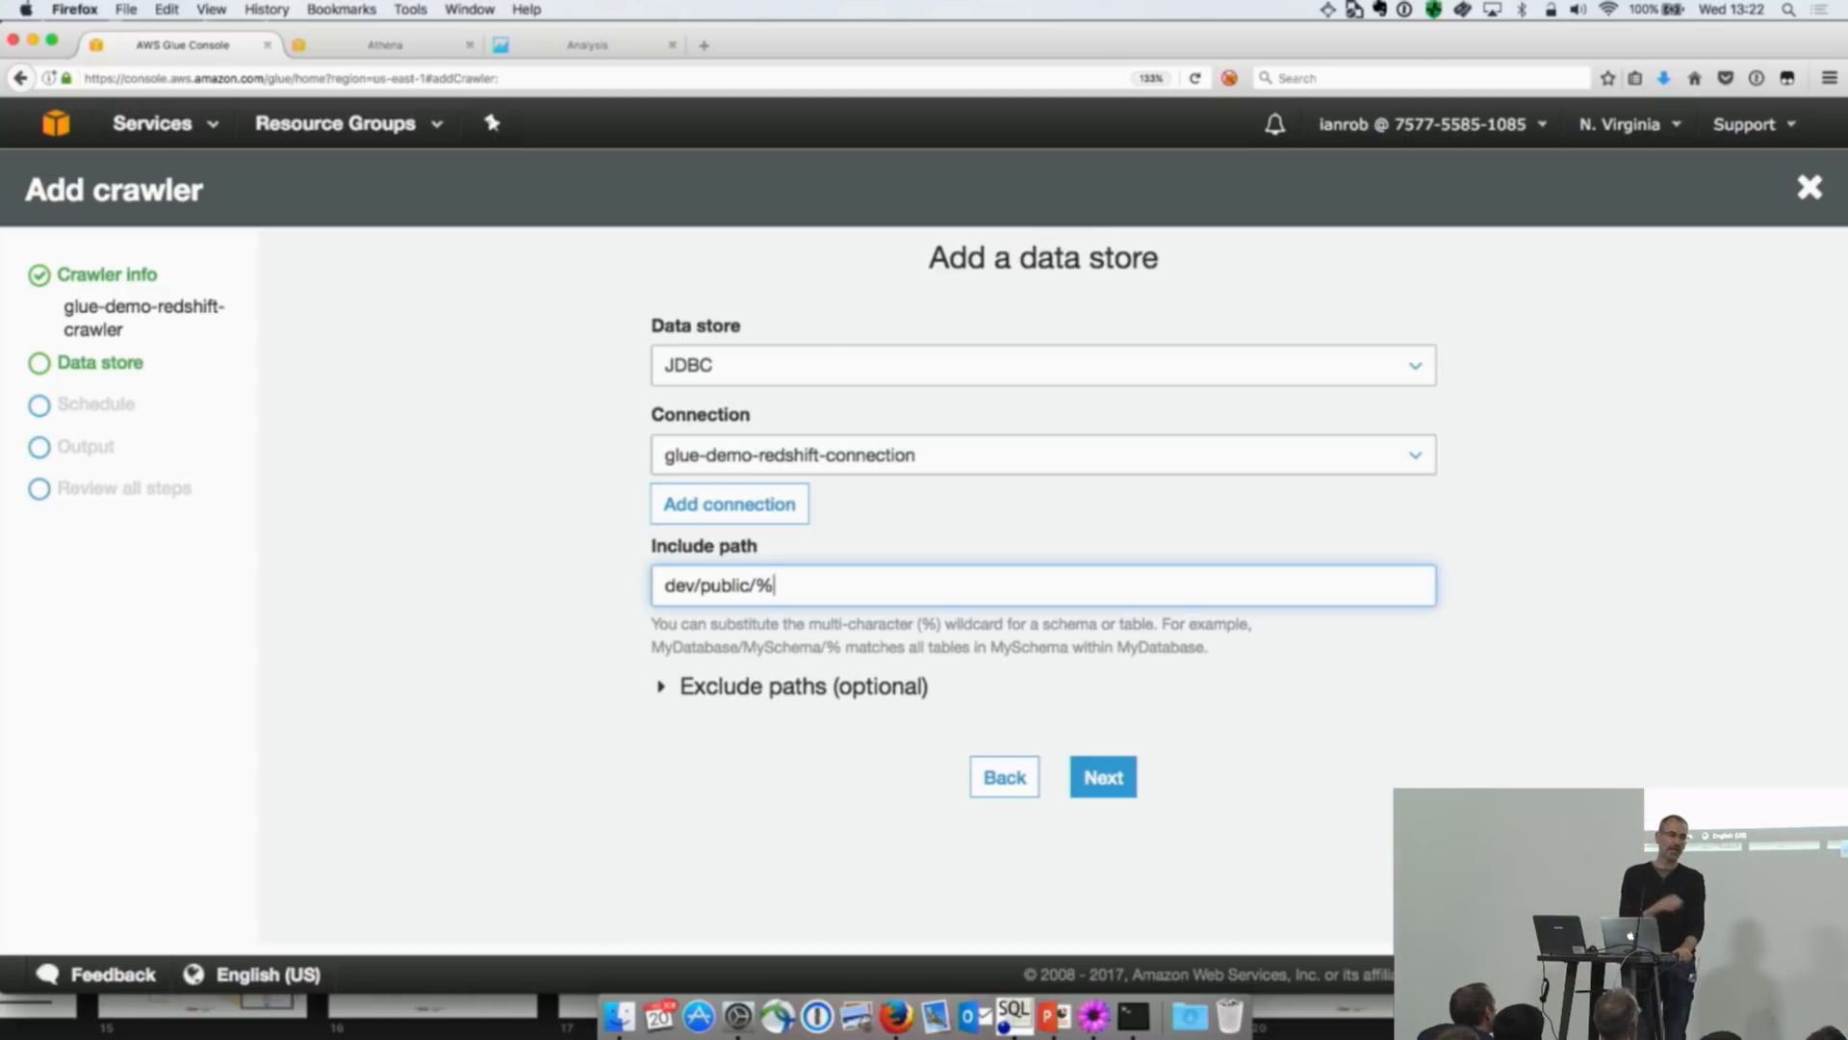
click(1115, 775)
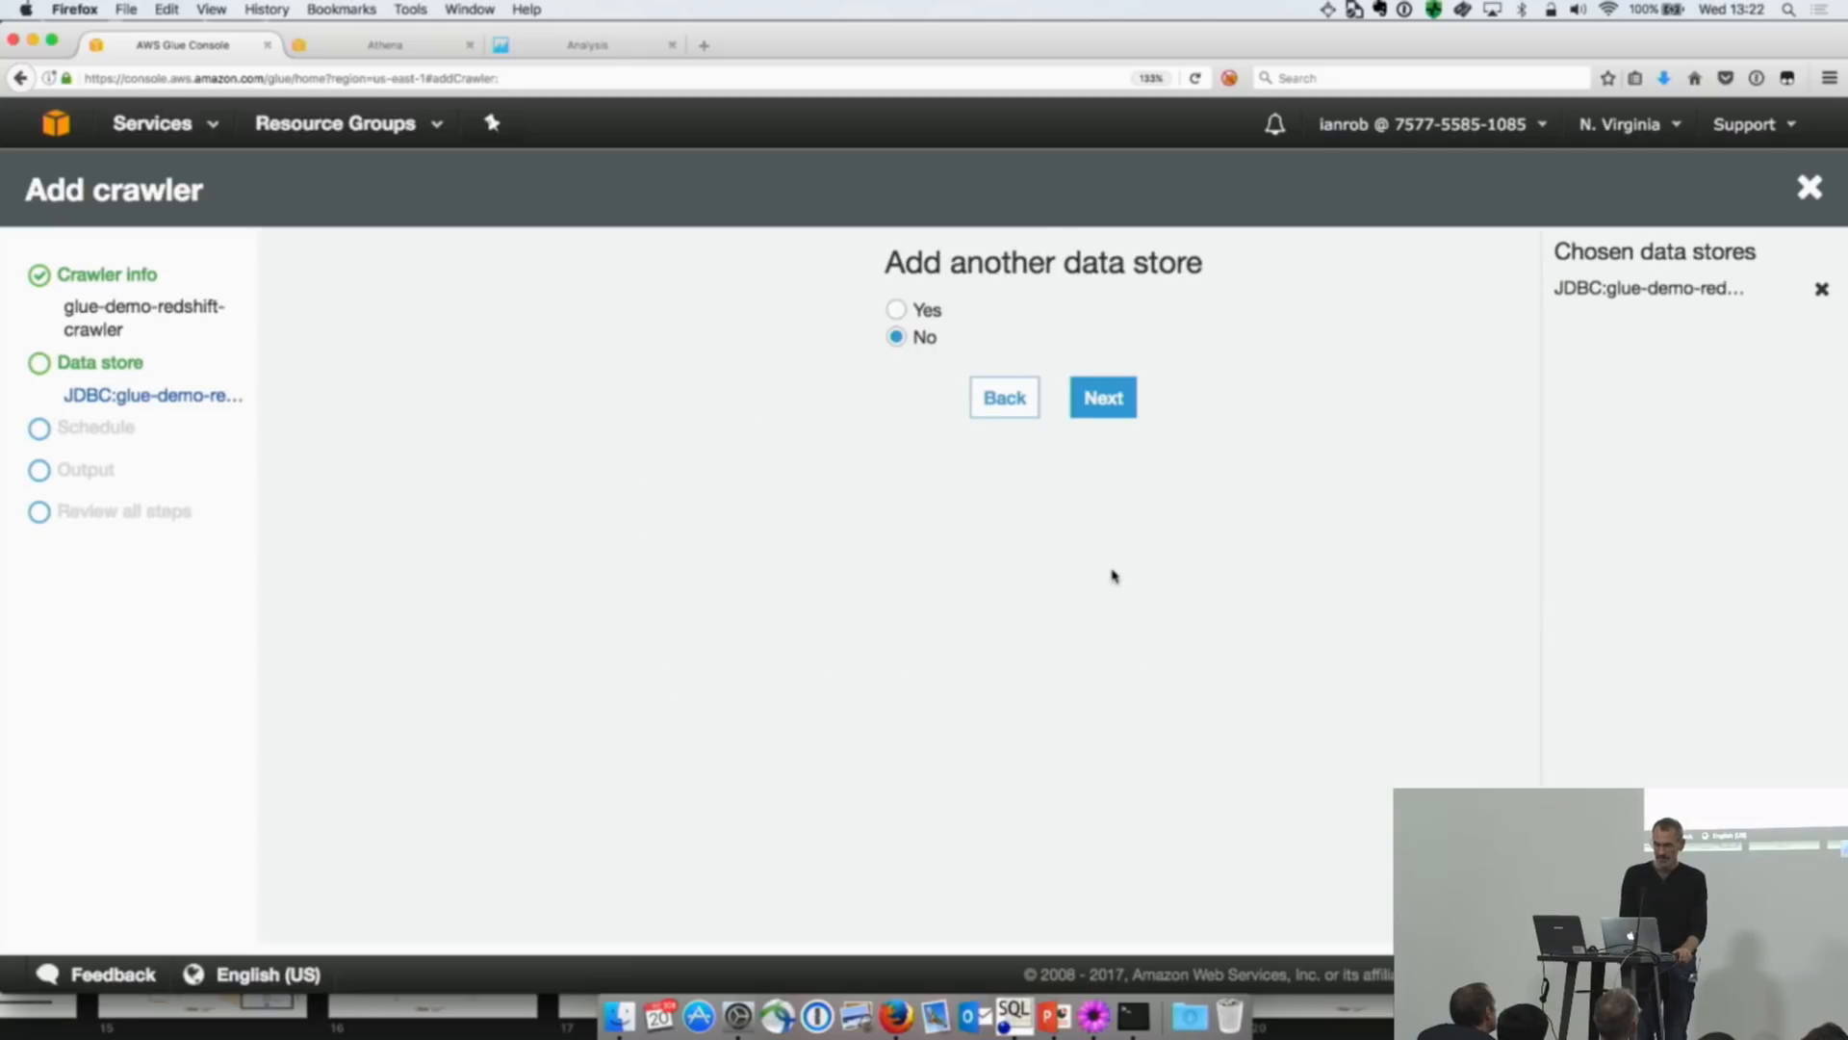
Step: Continue without adding another data store and set the crawler's schedule to Run on demand
click(1112, 411)
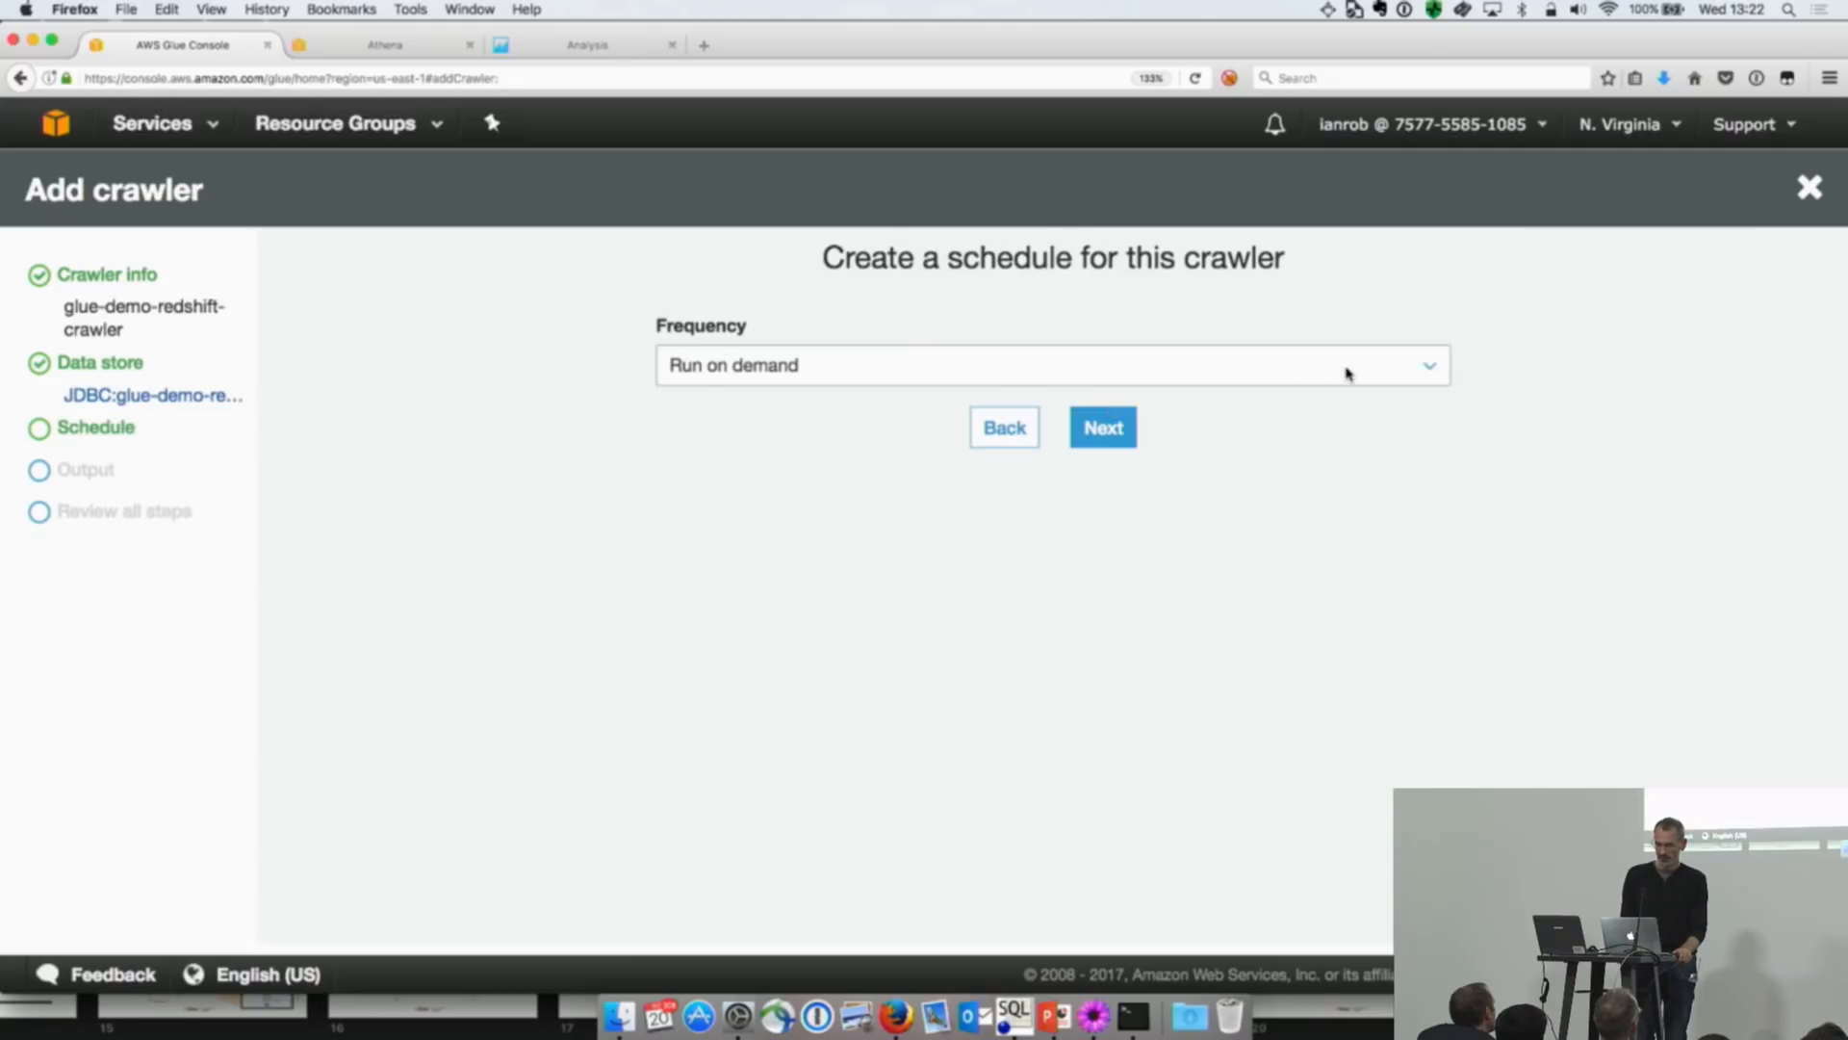
click(1376, 372)
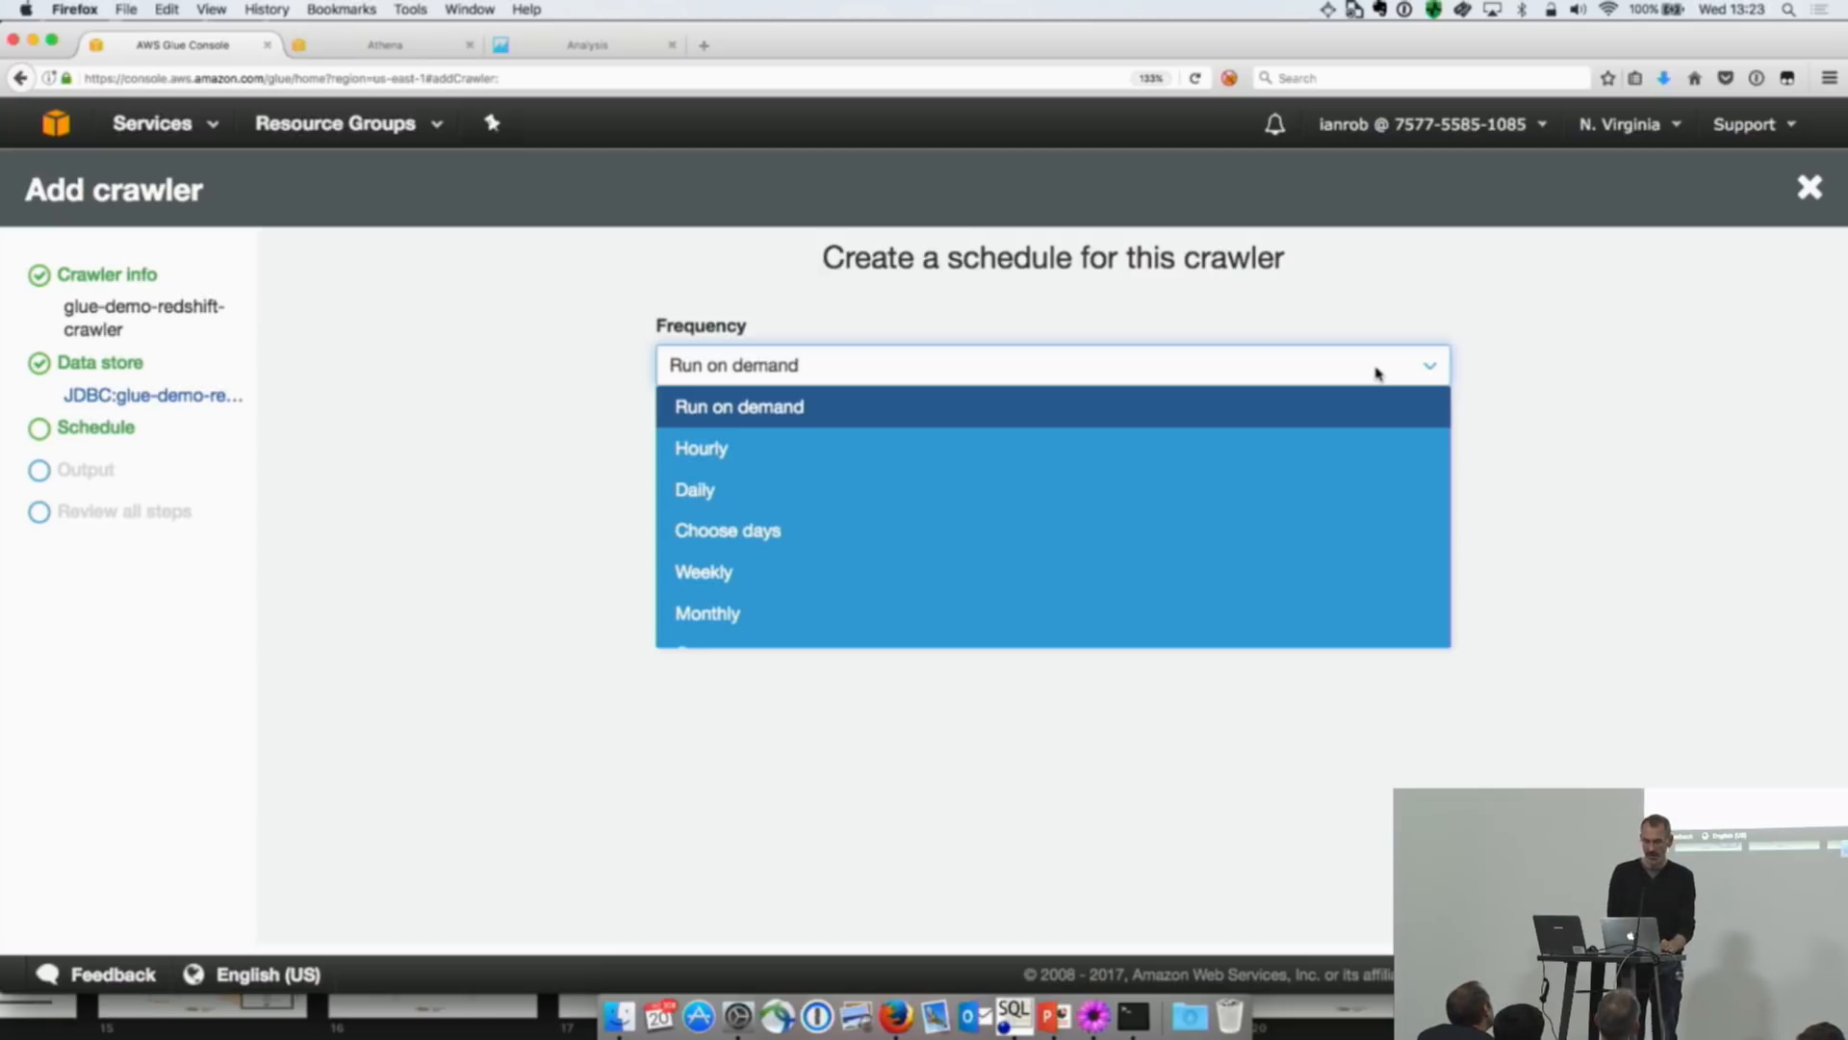
click(1321, 408)
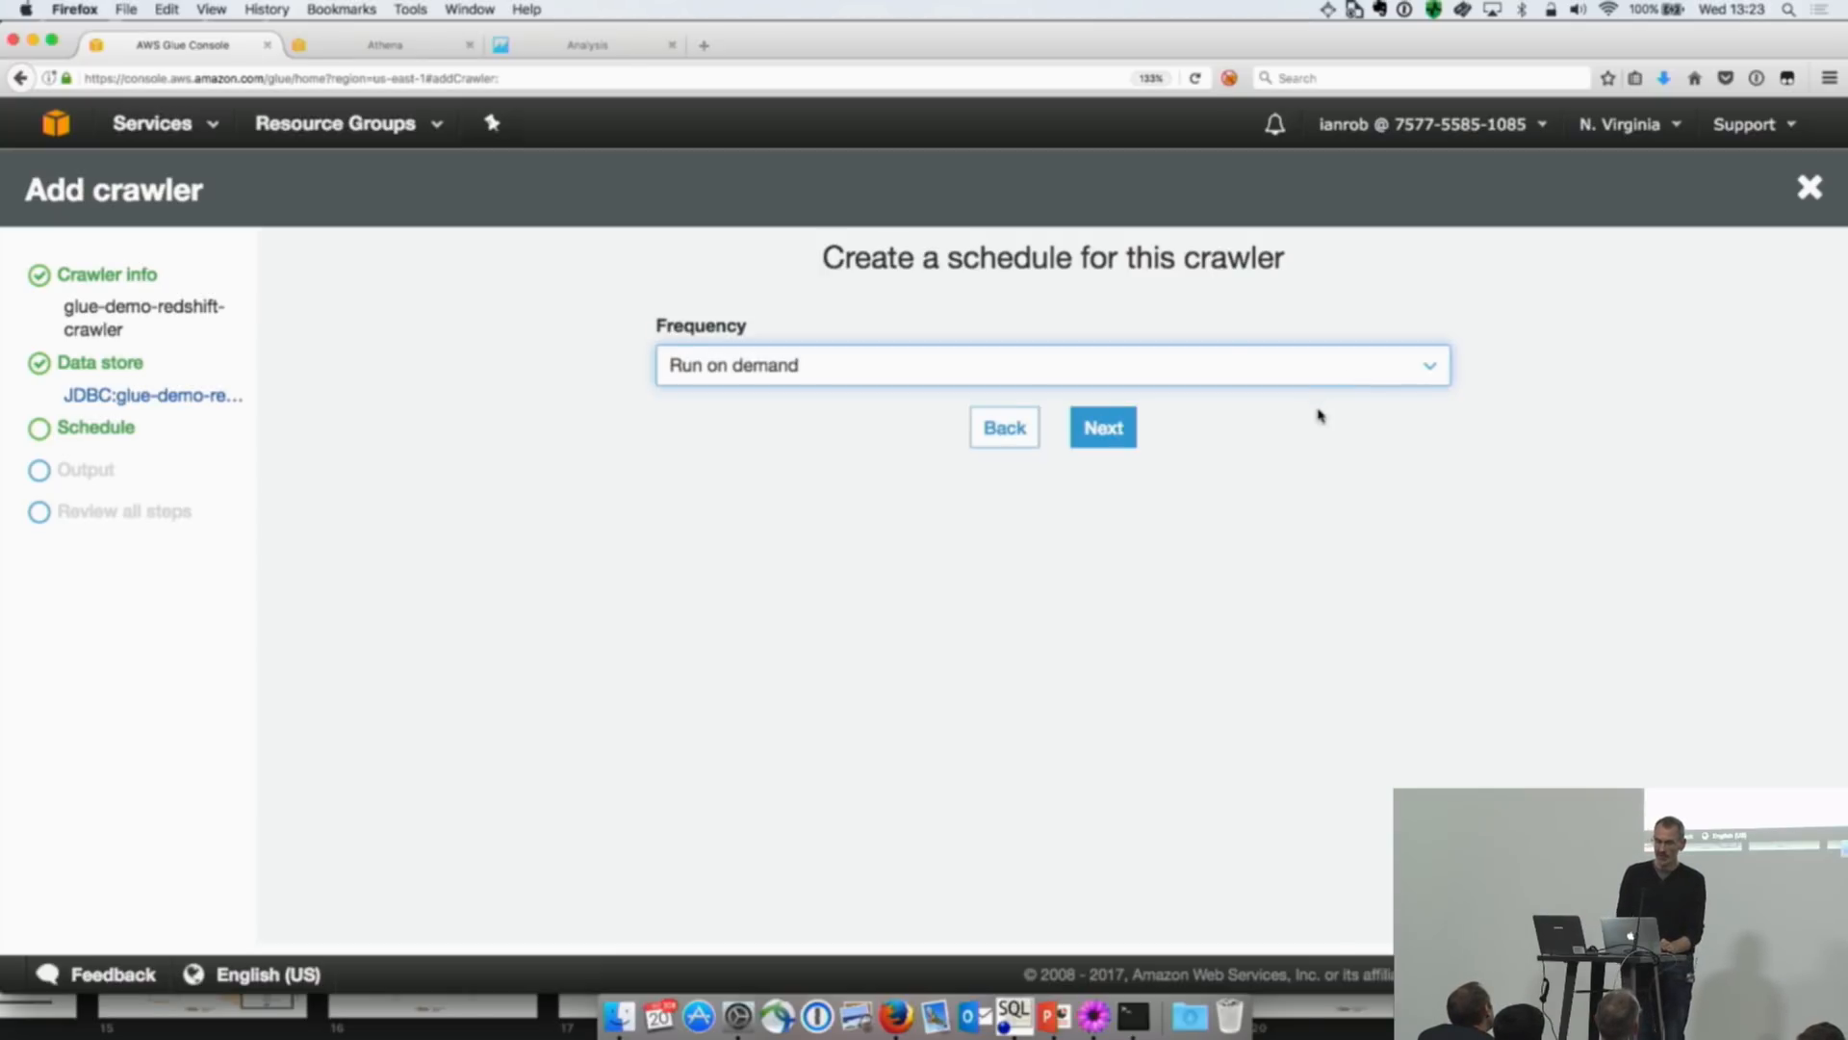
click(1107, 429)
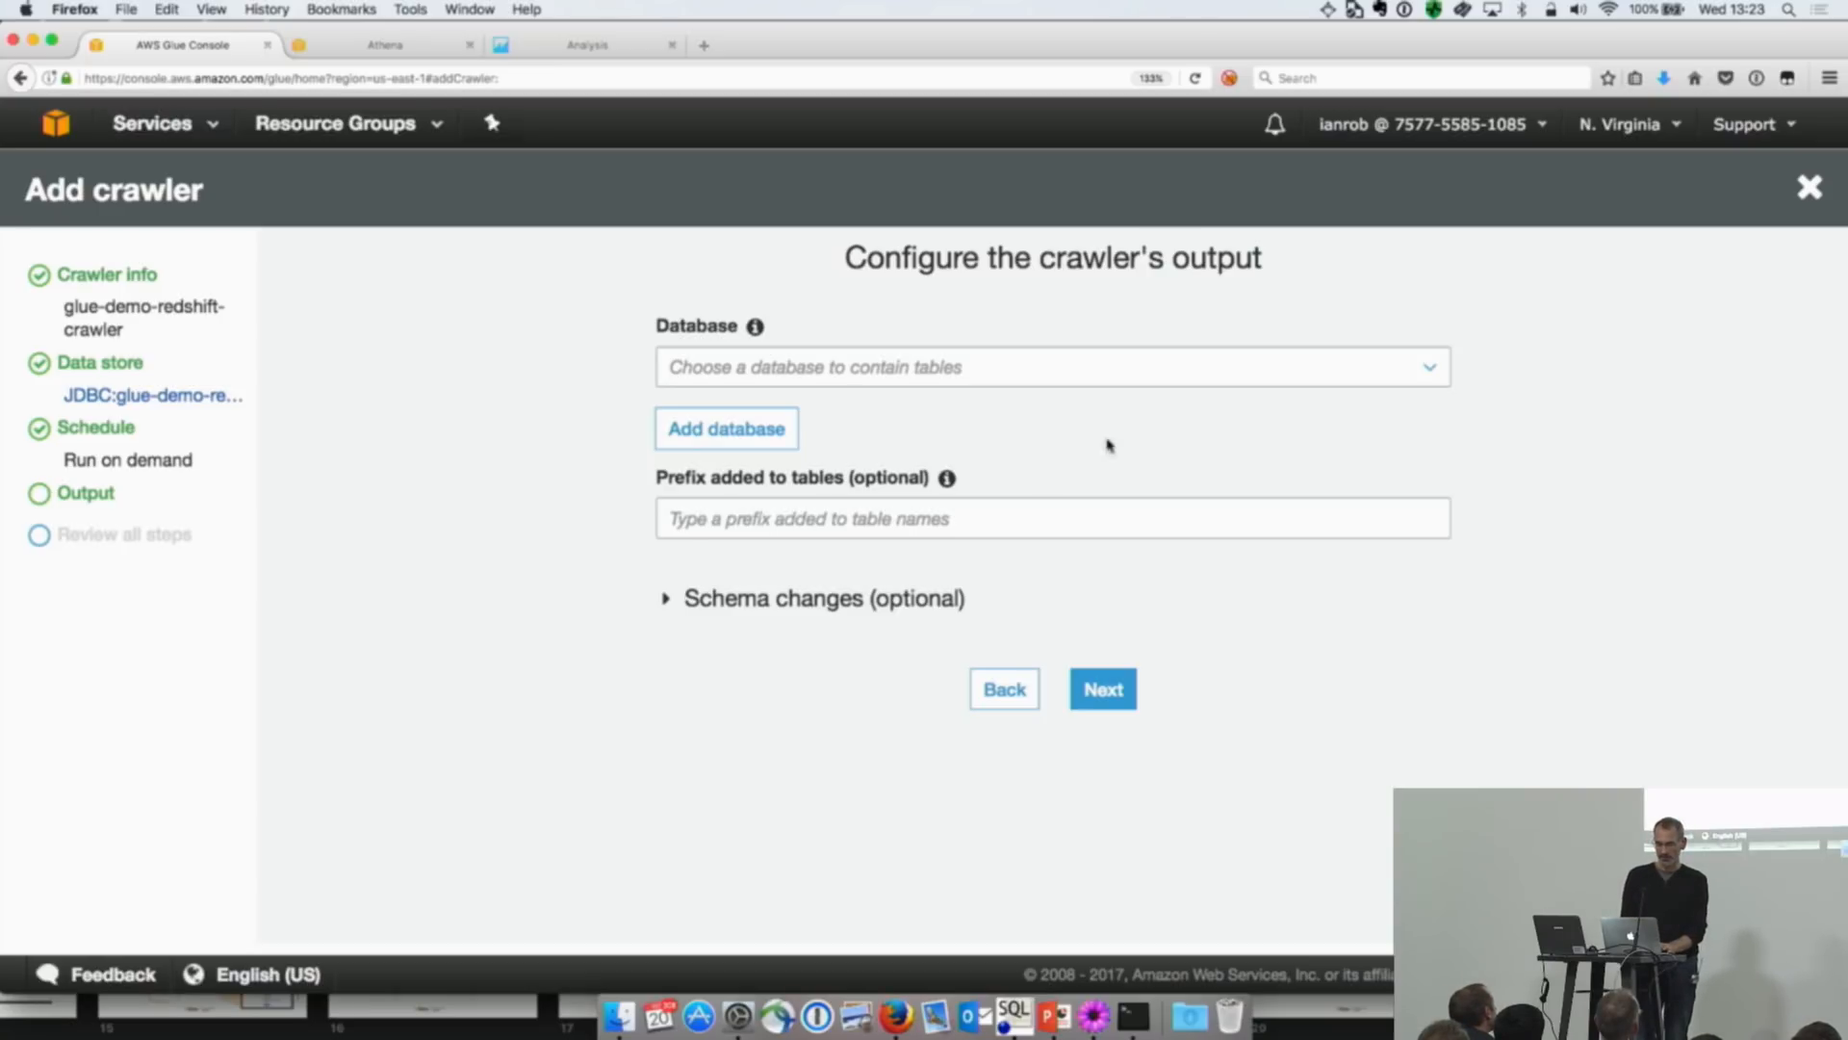
Step: Review the available output databases and look through instructions.txt for the target database name
click(1430, 370)
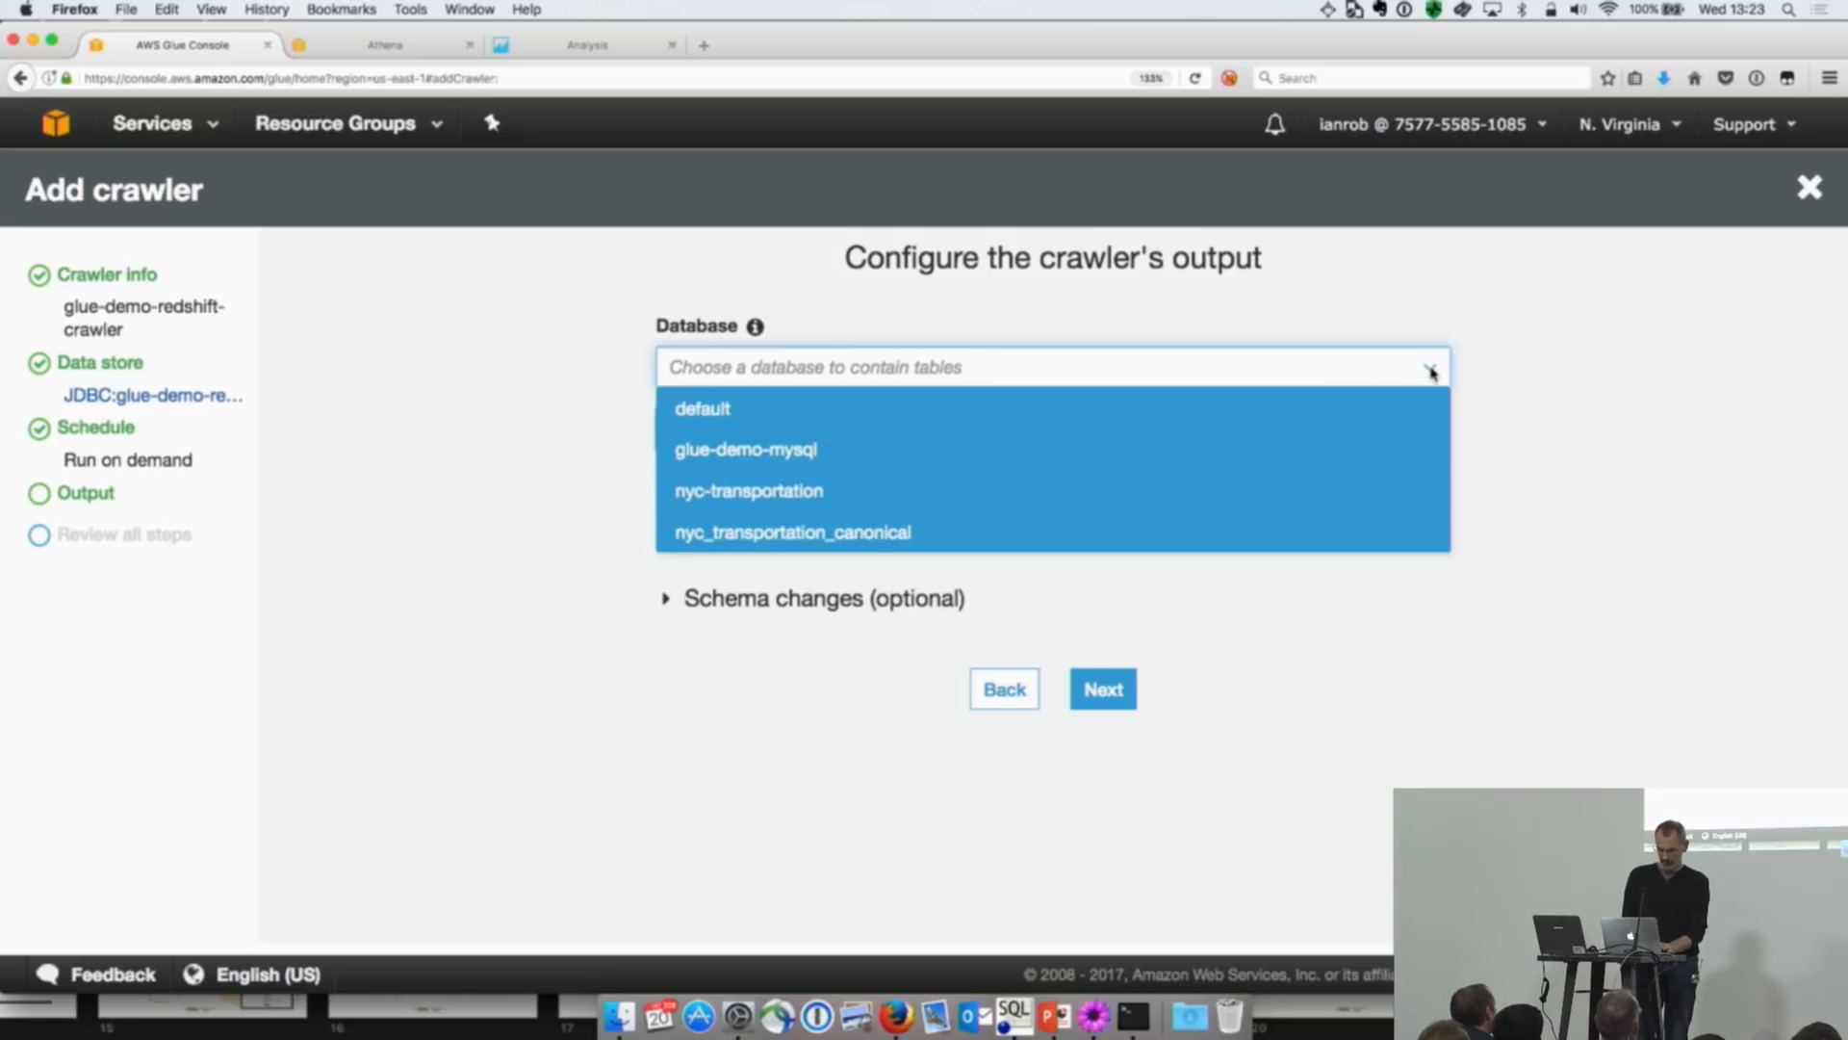
click(1322, 369)
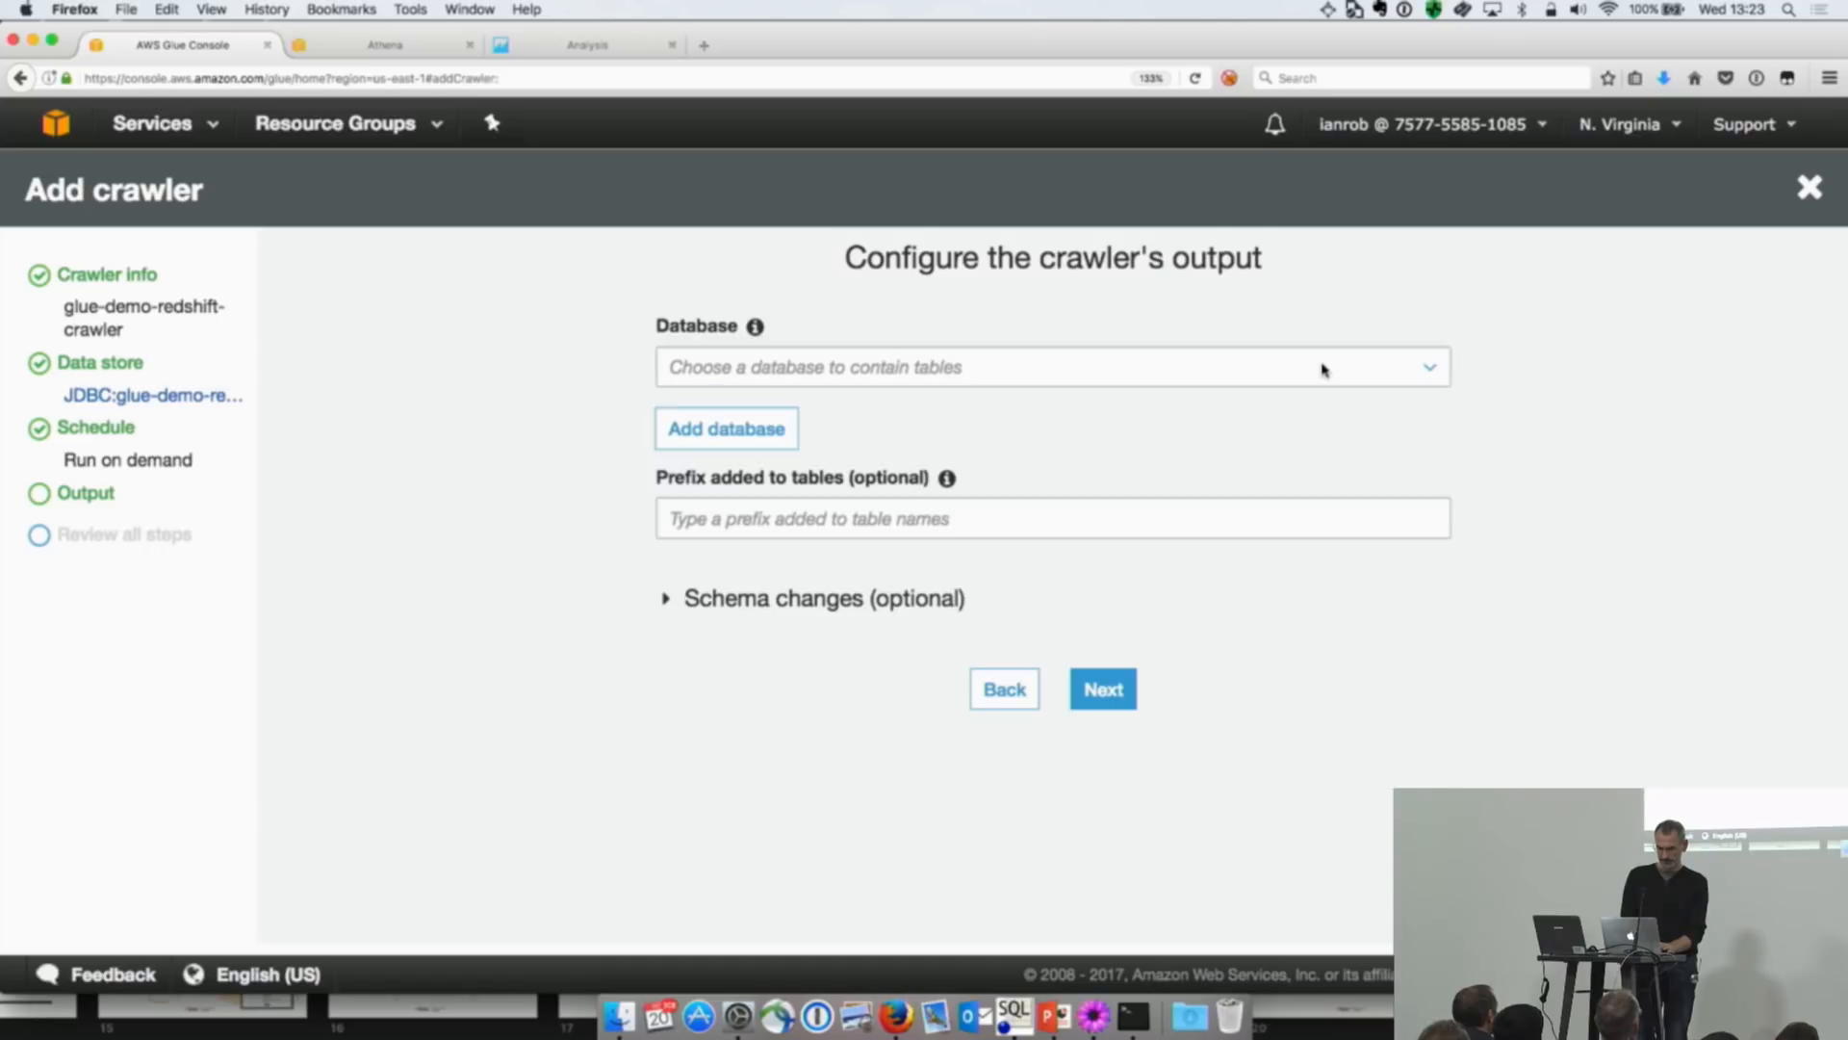
click(971, 377)
click(972, 377)
click(747, 427)
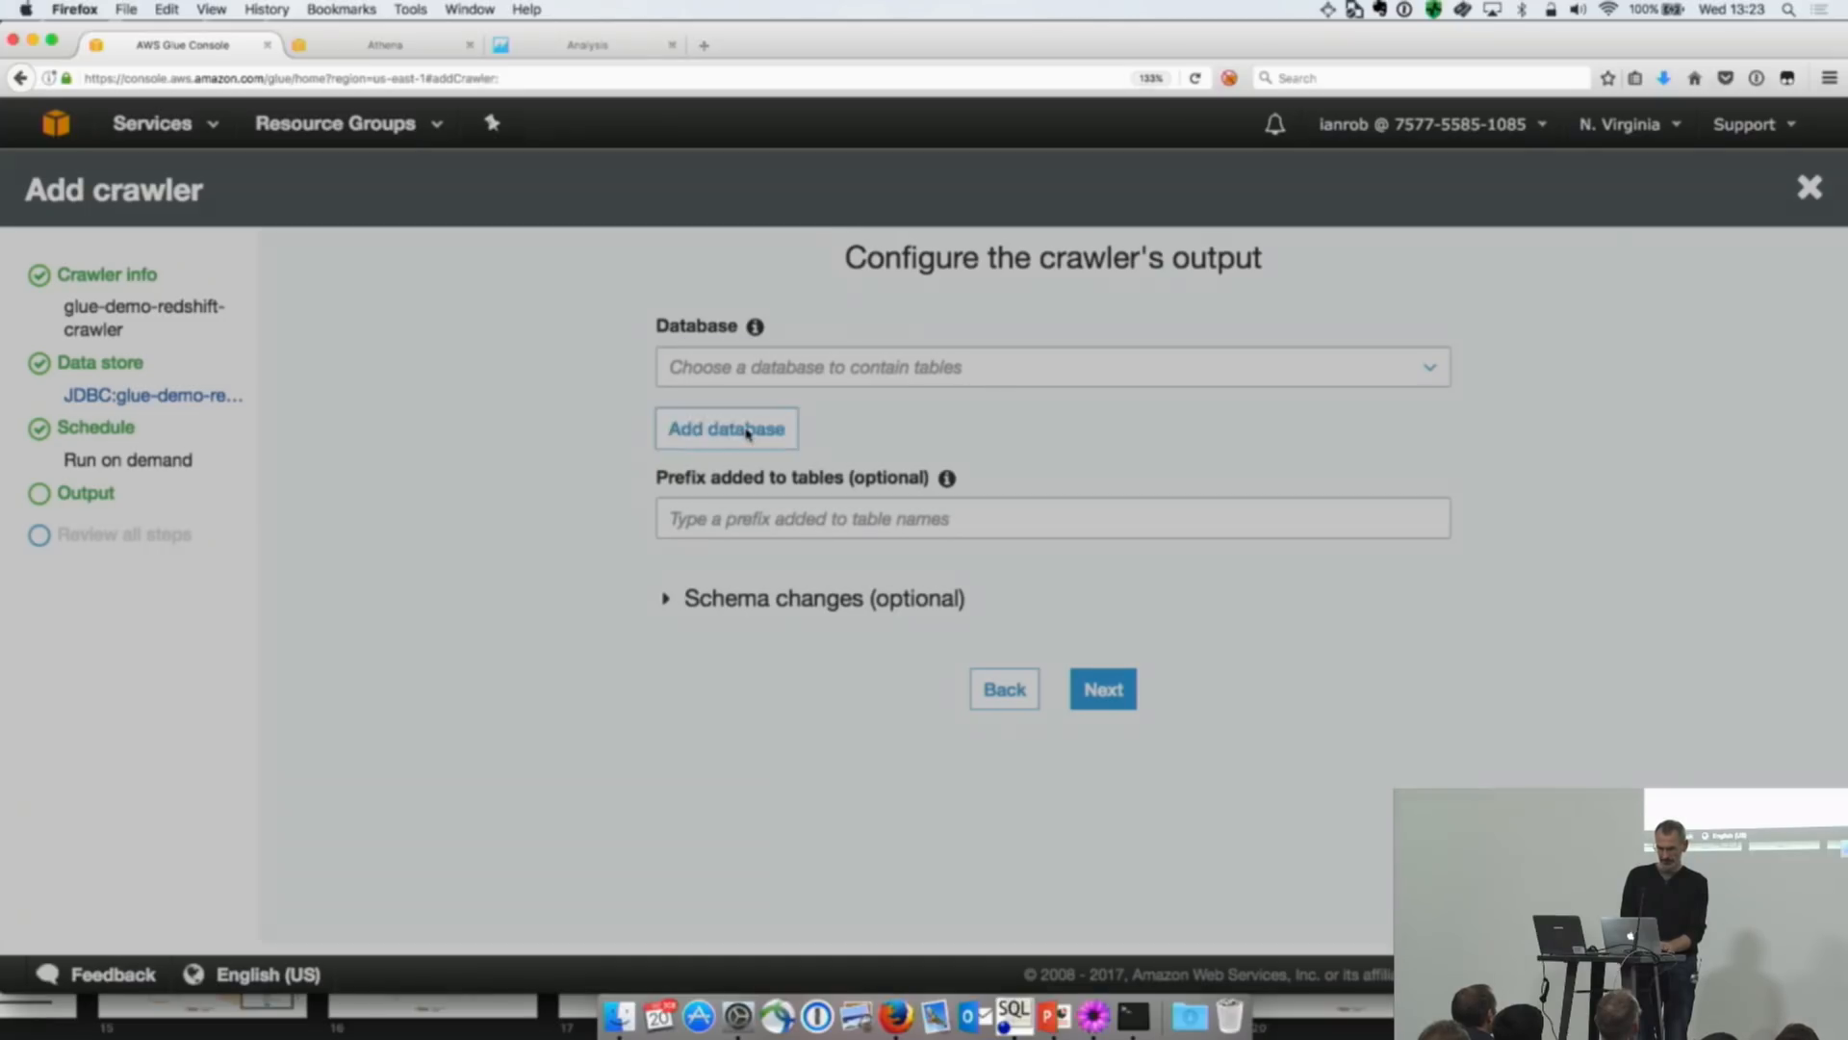
key(super+Tab)
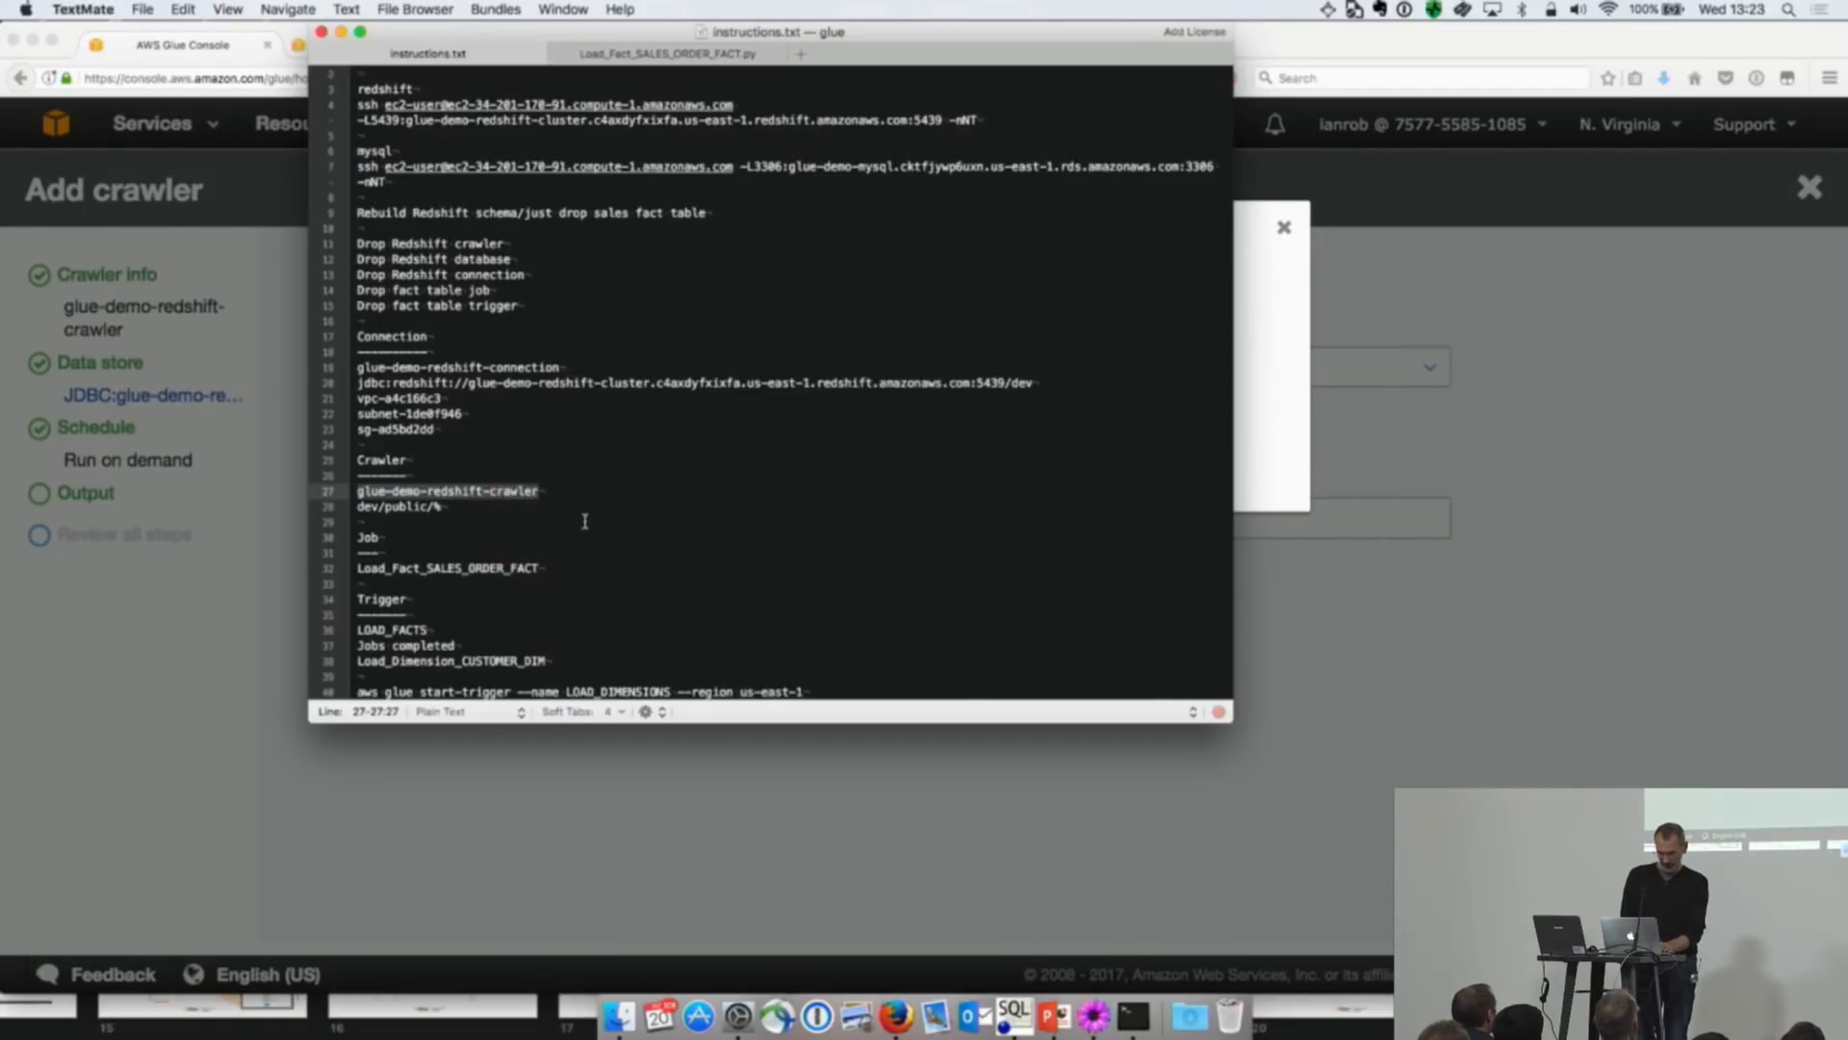
scroll(567, 605, down, 2)
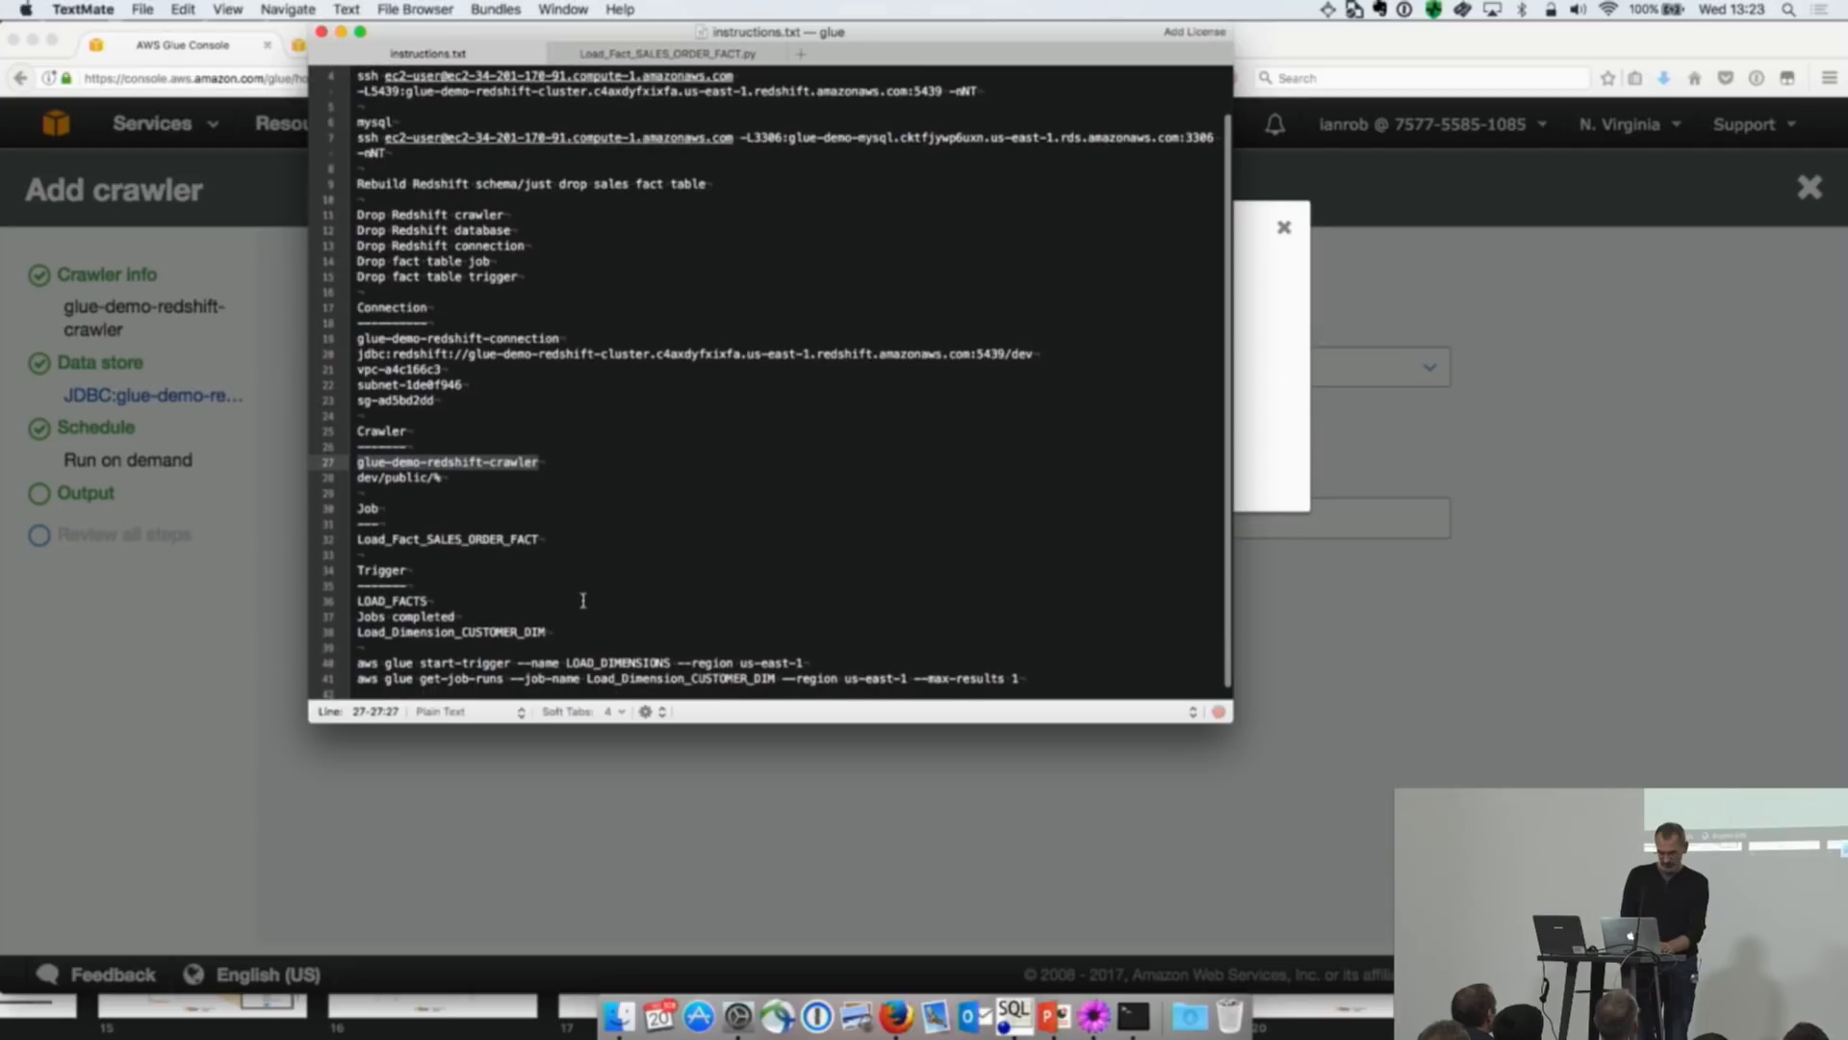
scroll(582, 600, down, 1)
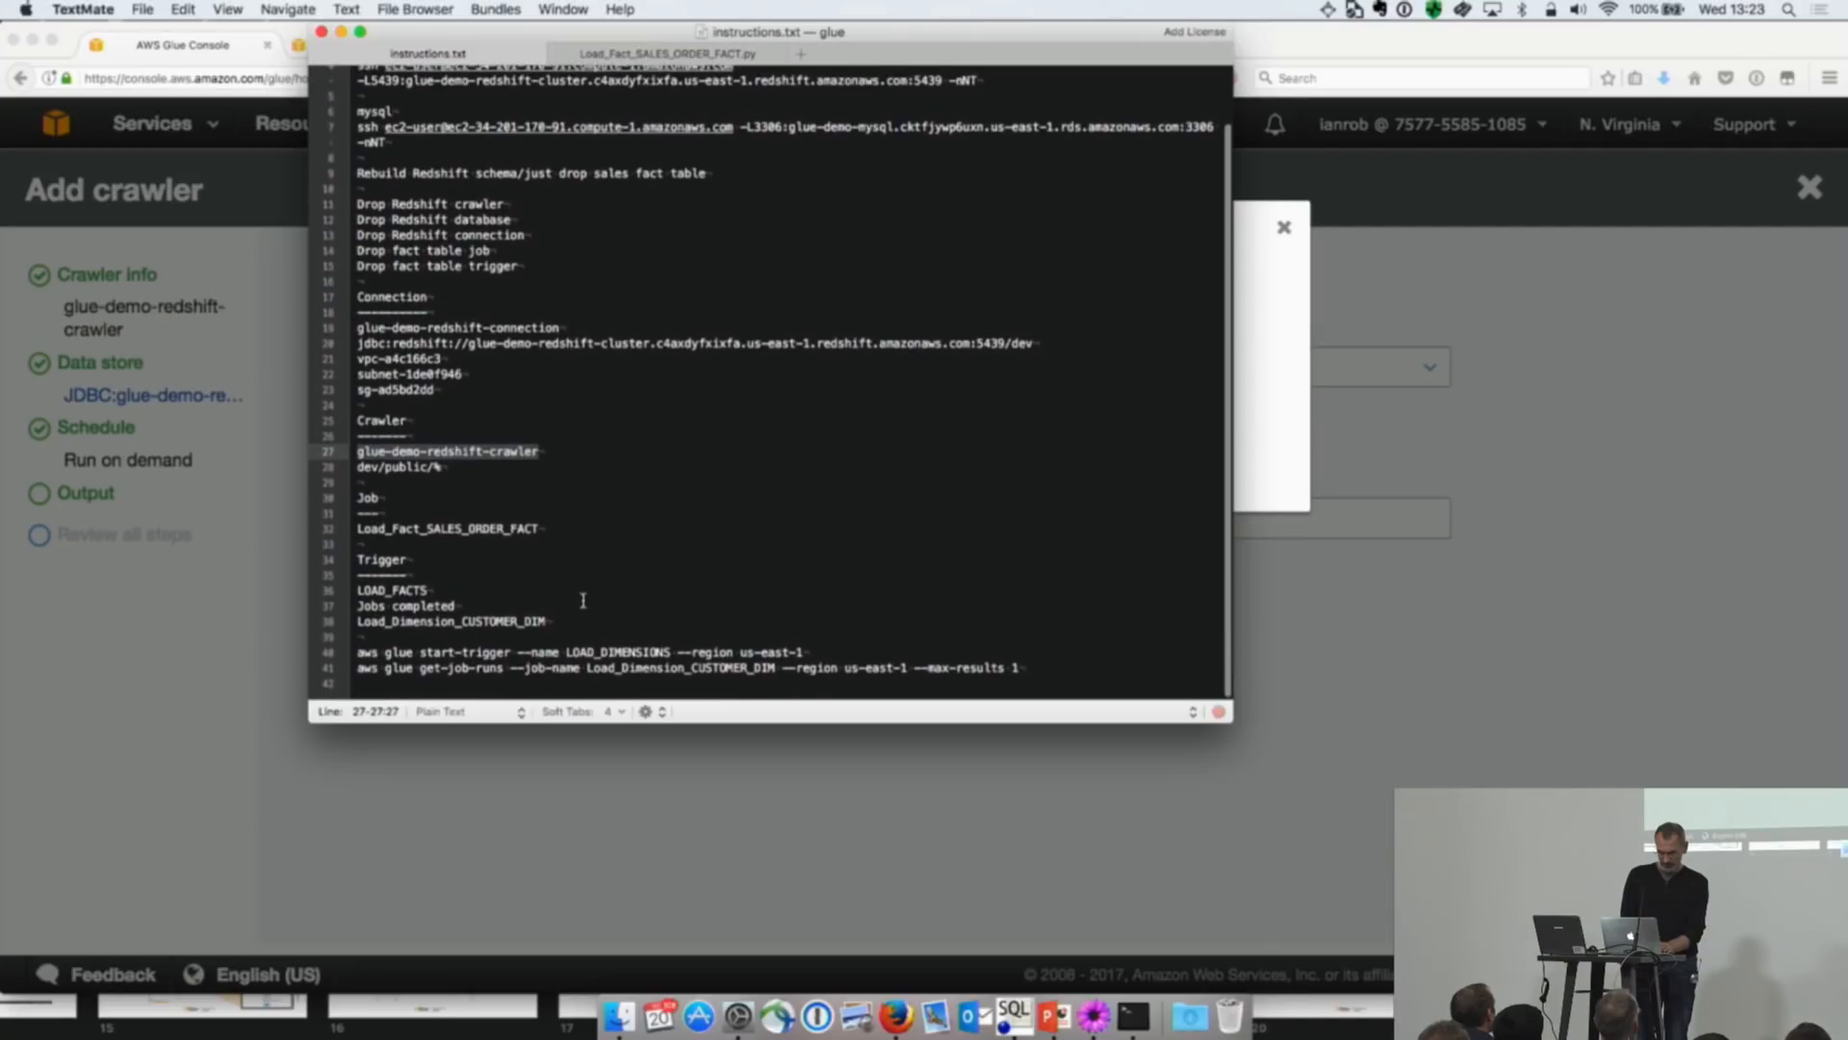
scroll(582, 599, up, 1)
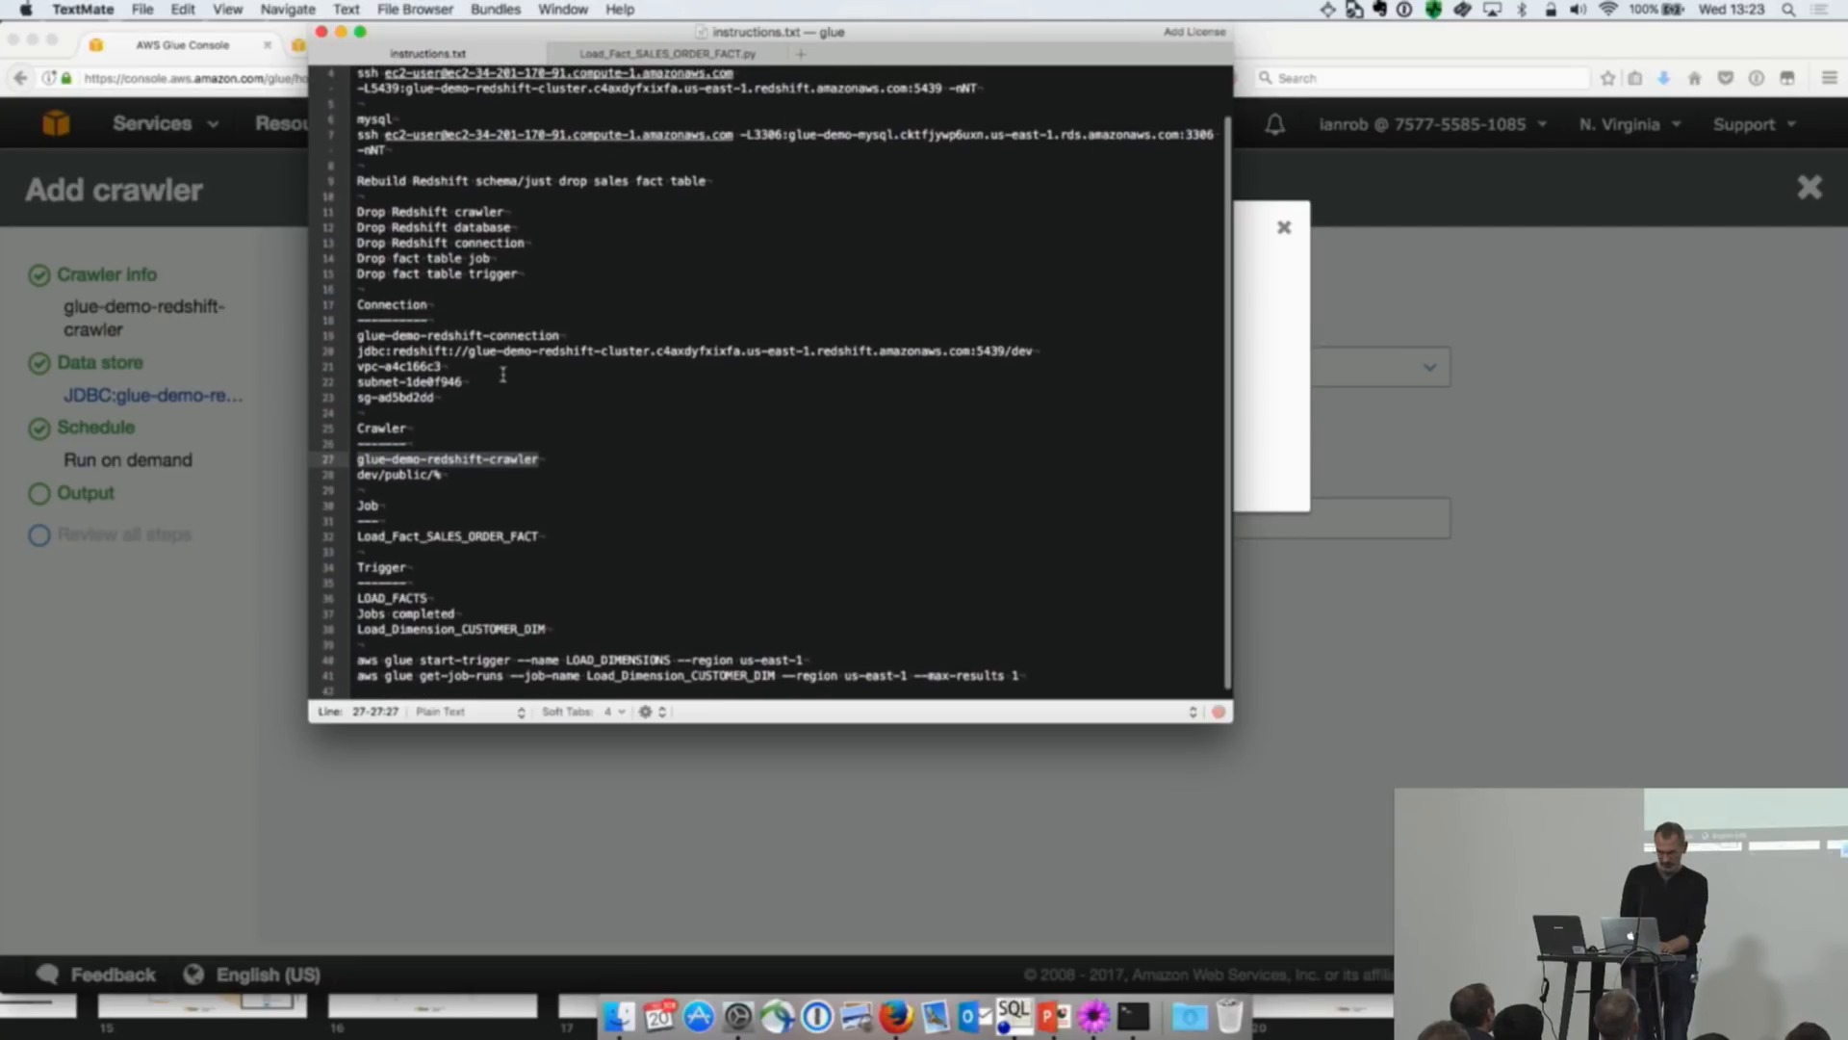
click(1284, 227)
click(1284, 227)
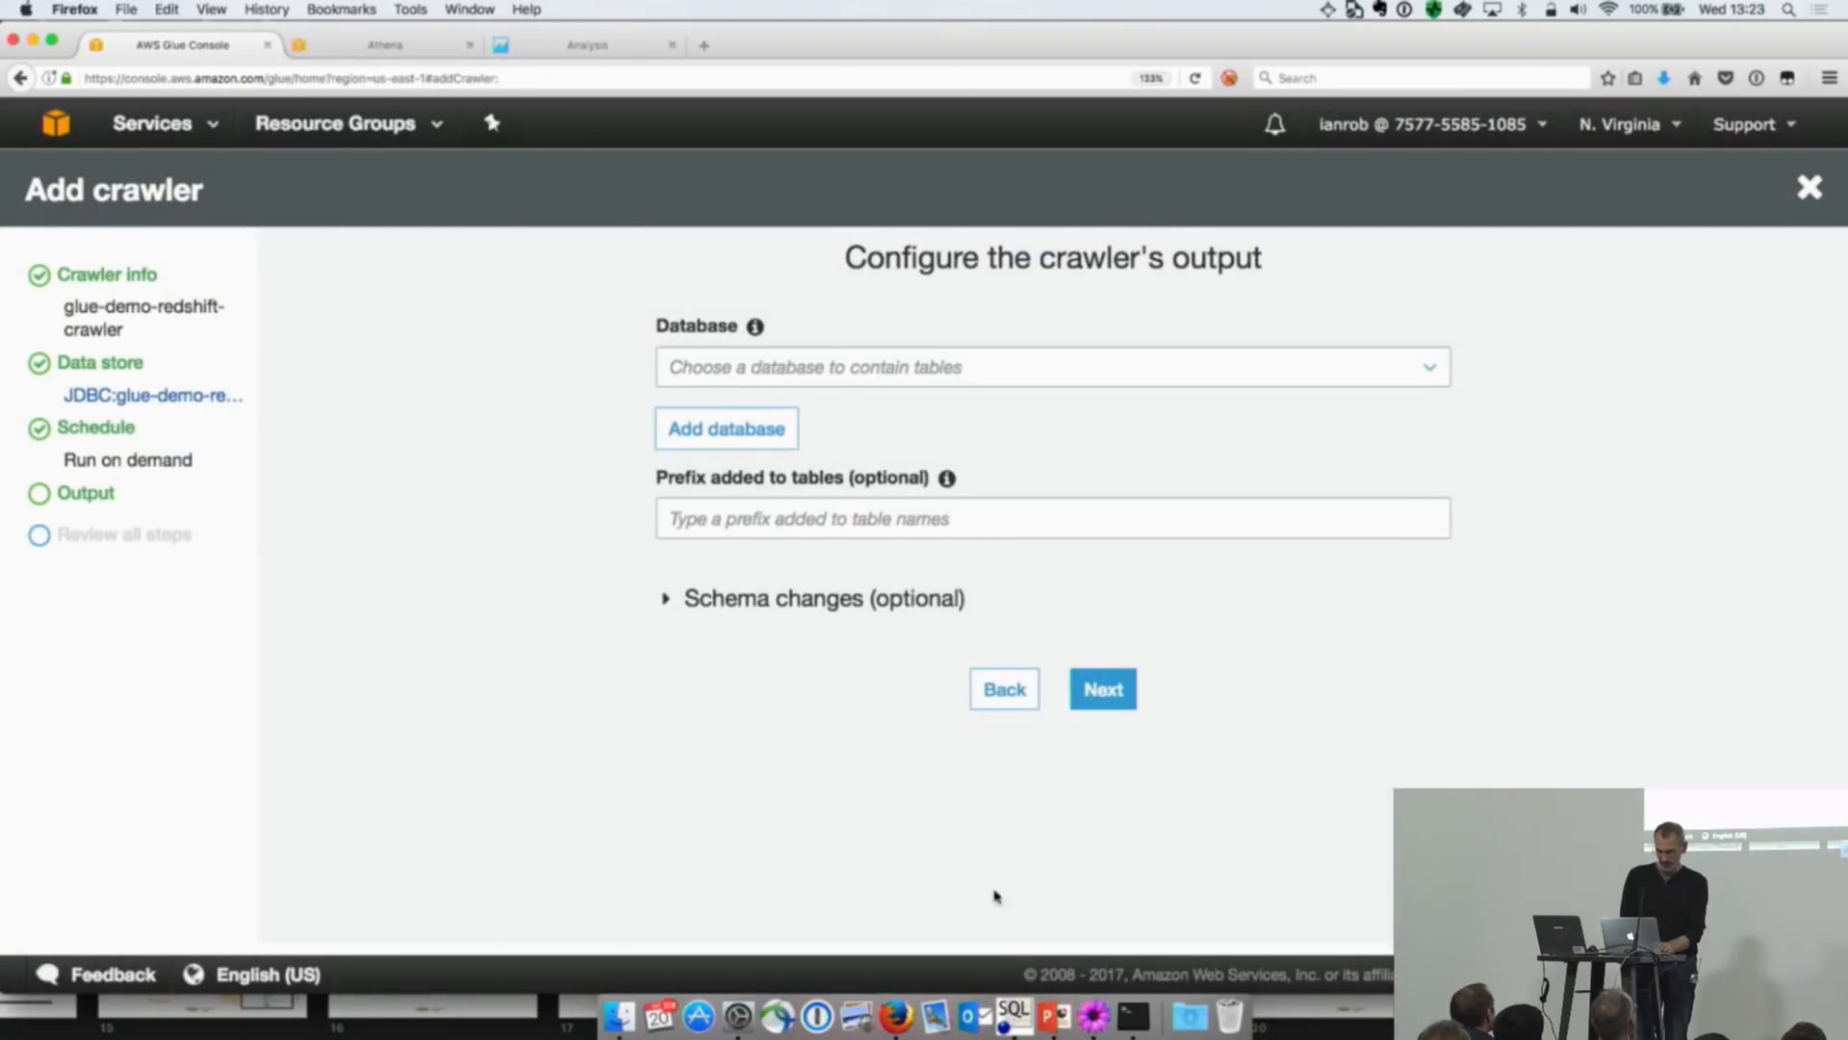
Step: Create the output database glue-demo-redshift, copying its name from the target_database value in Load_Fact_SALES_ORDER_FACT.py in TextMate
click(1090, 1021)
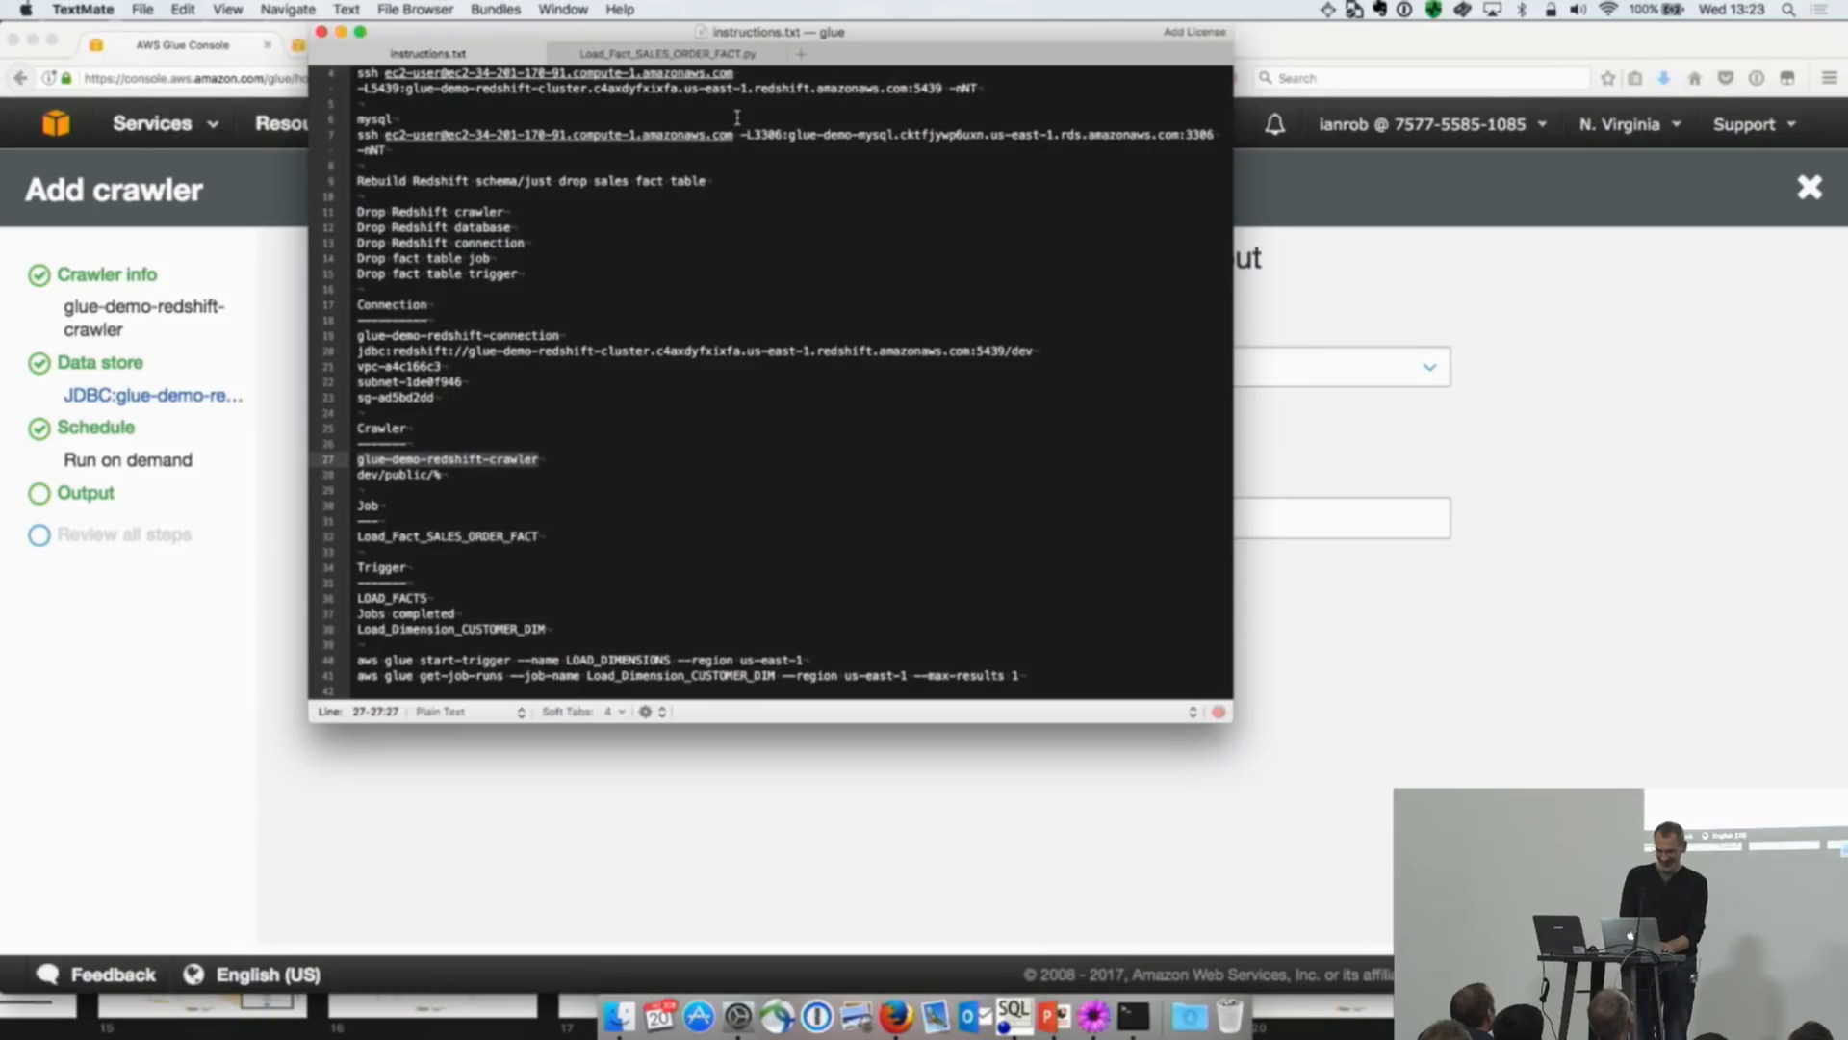
click(717, 56)
scroll(831, 376, down, 3)
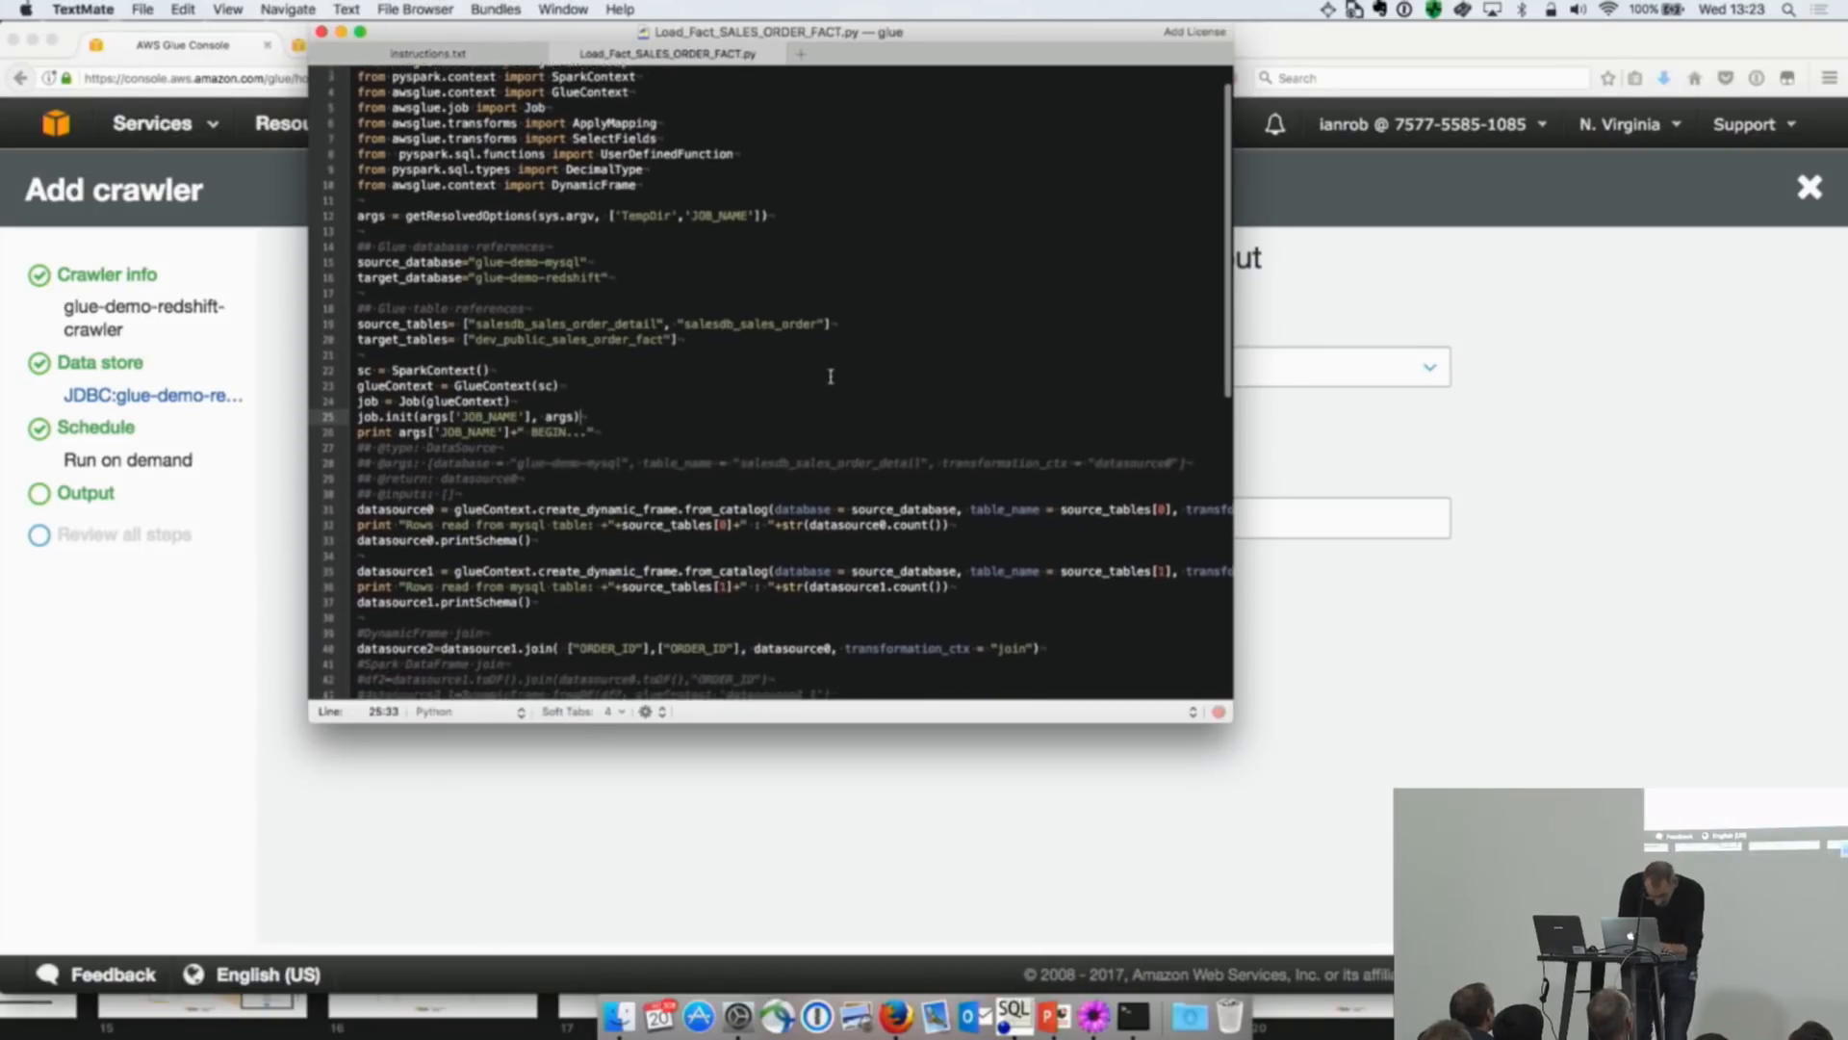
drag(603, 269, 479, 270)
key(super+c)
key(super+Tab)
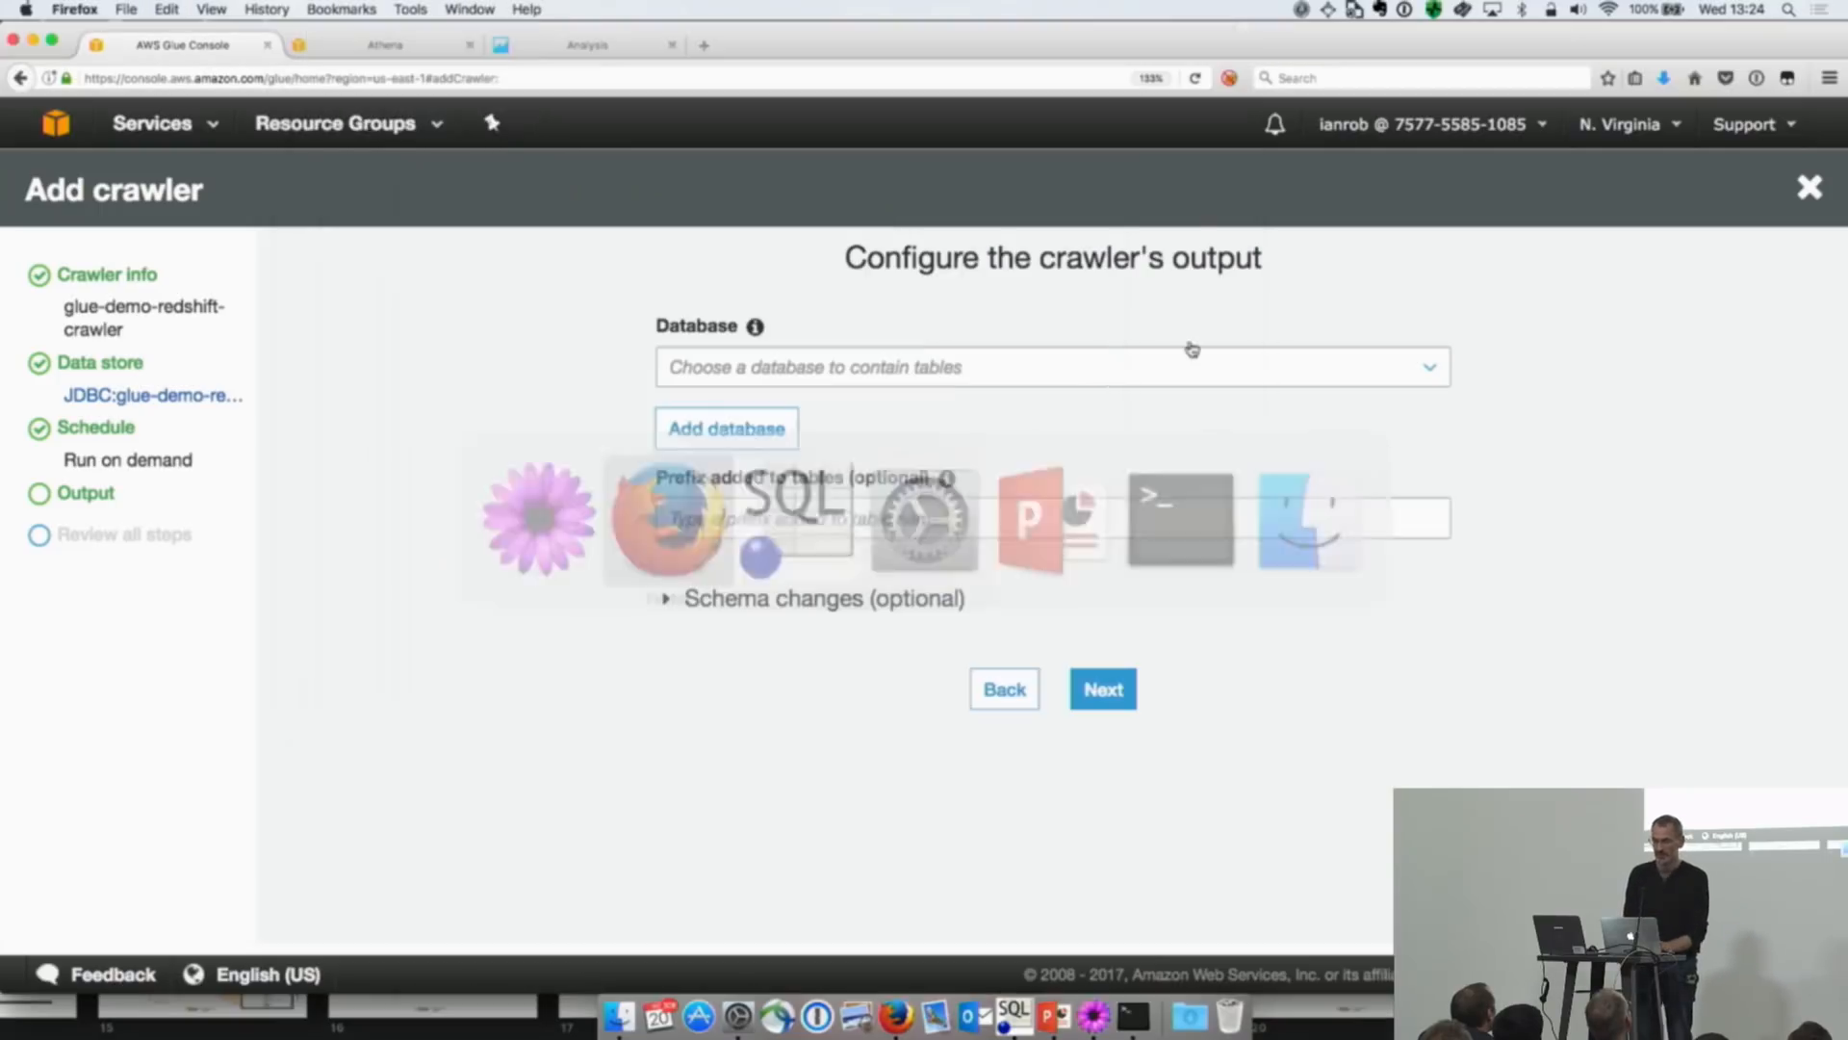
click(759, 428)
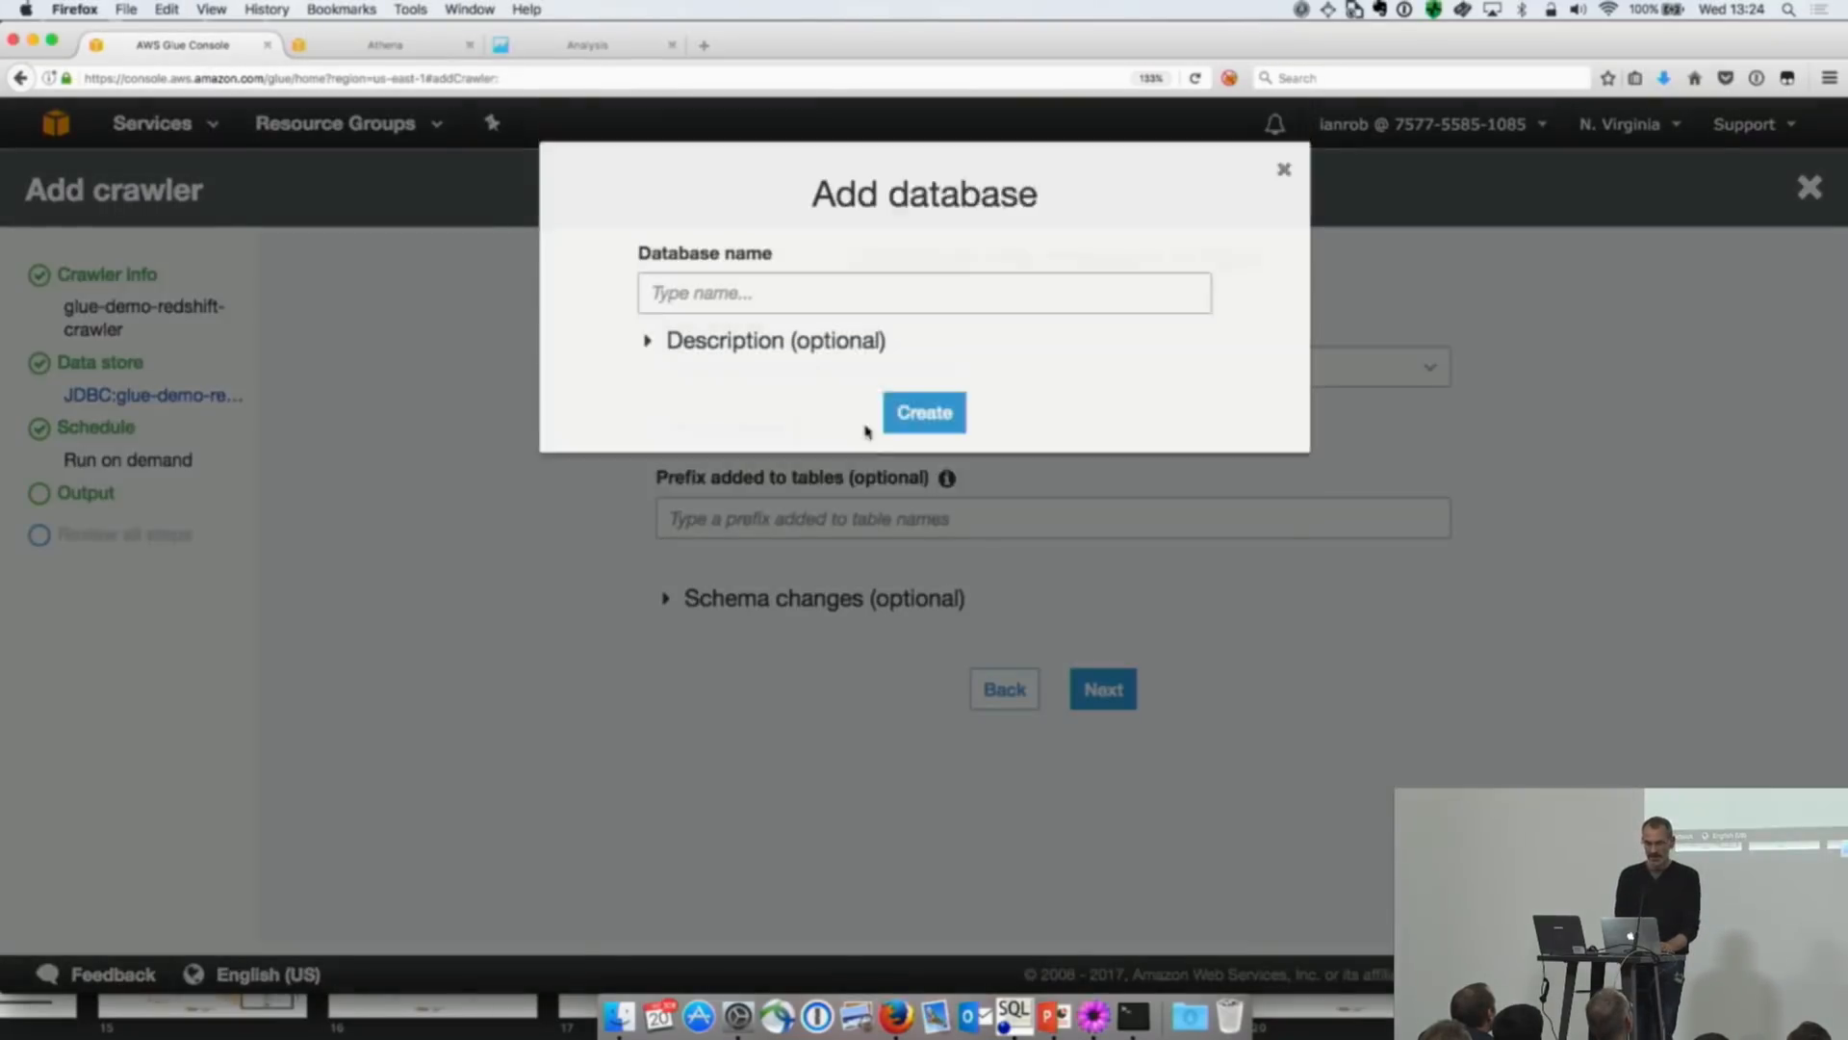
click(802, 356)
key(super+v)
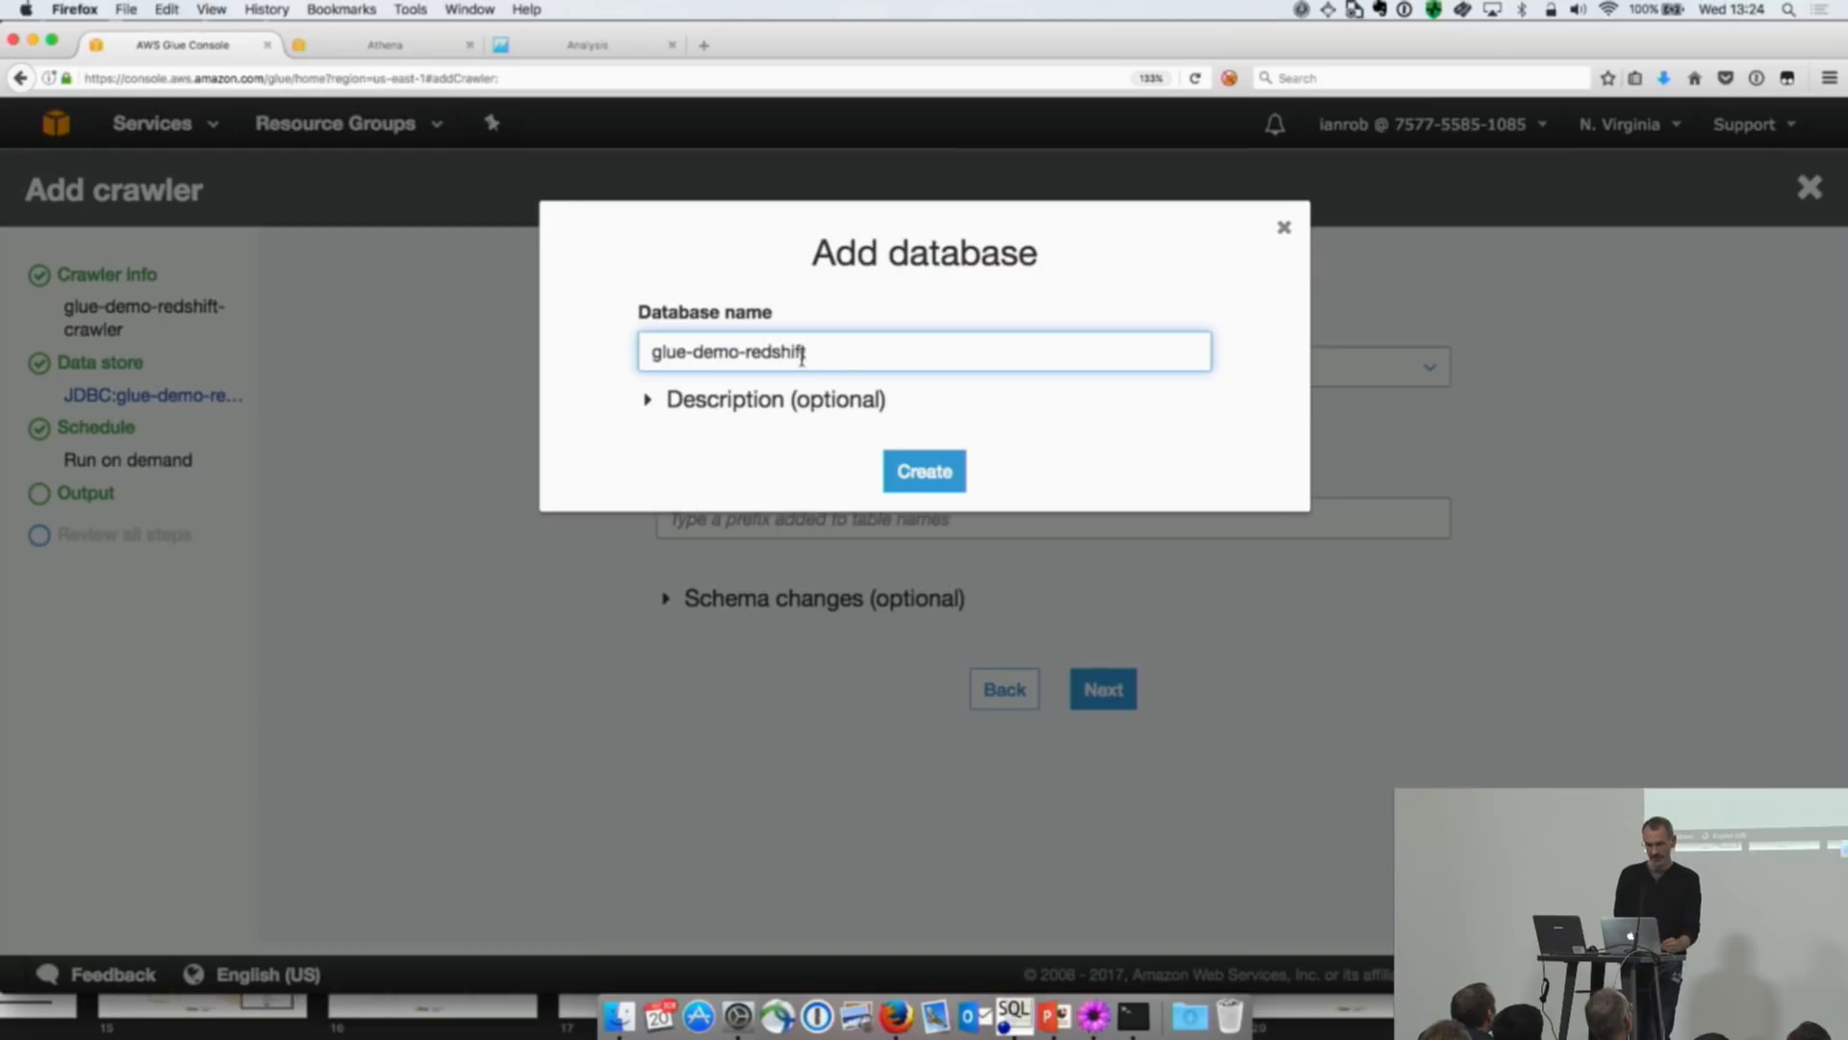
click(920, 468)
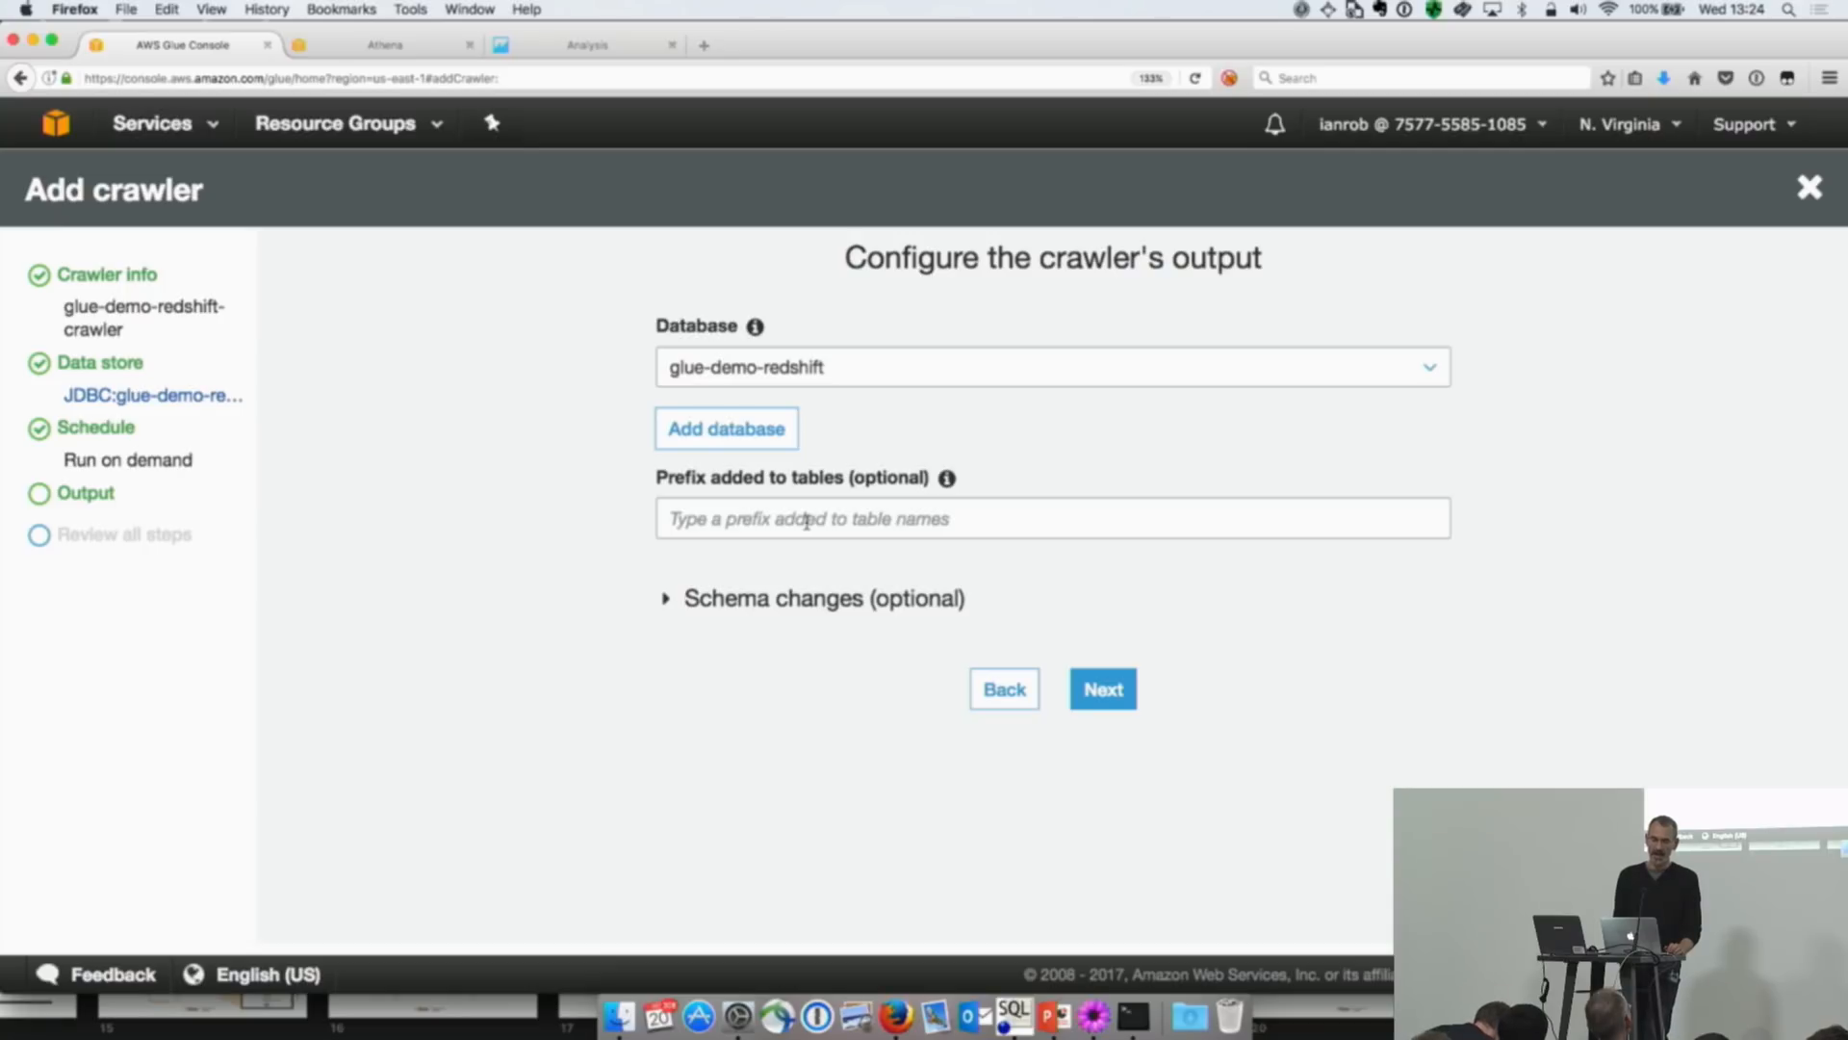
Step: Finish creating glue-demo-redshift-crawler and run it immediately, refreshing the crawler list
click(1111, 690)
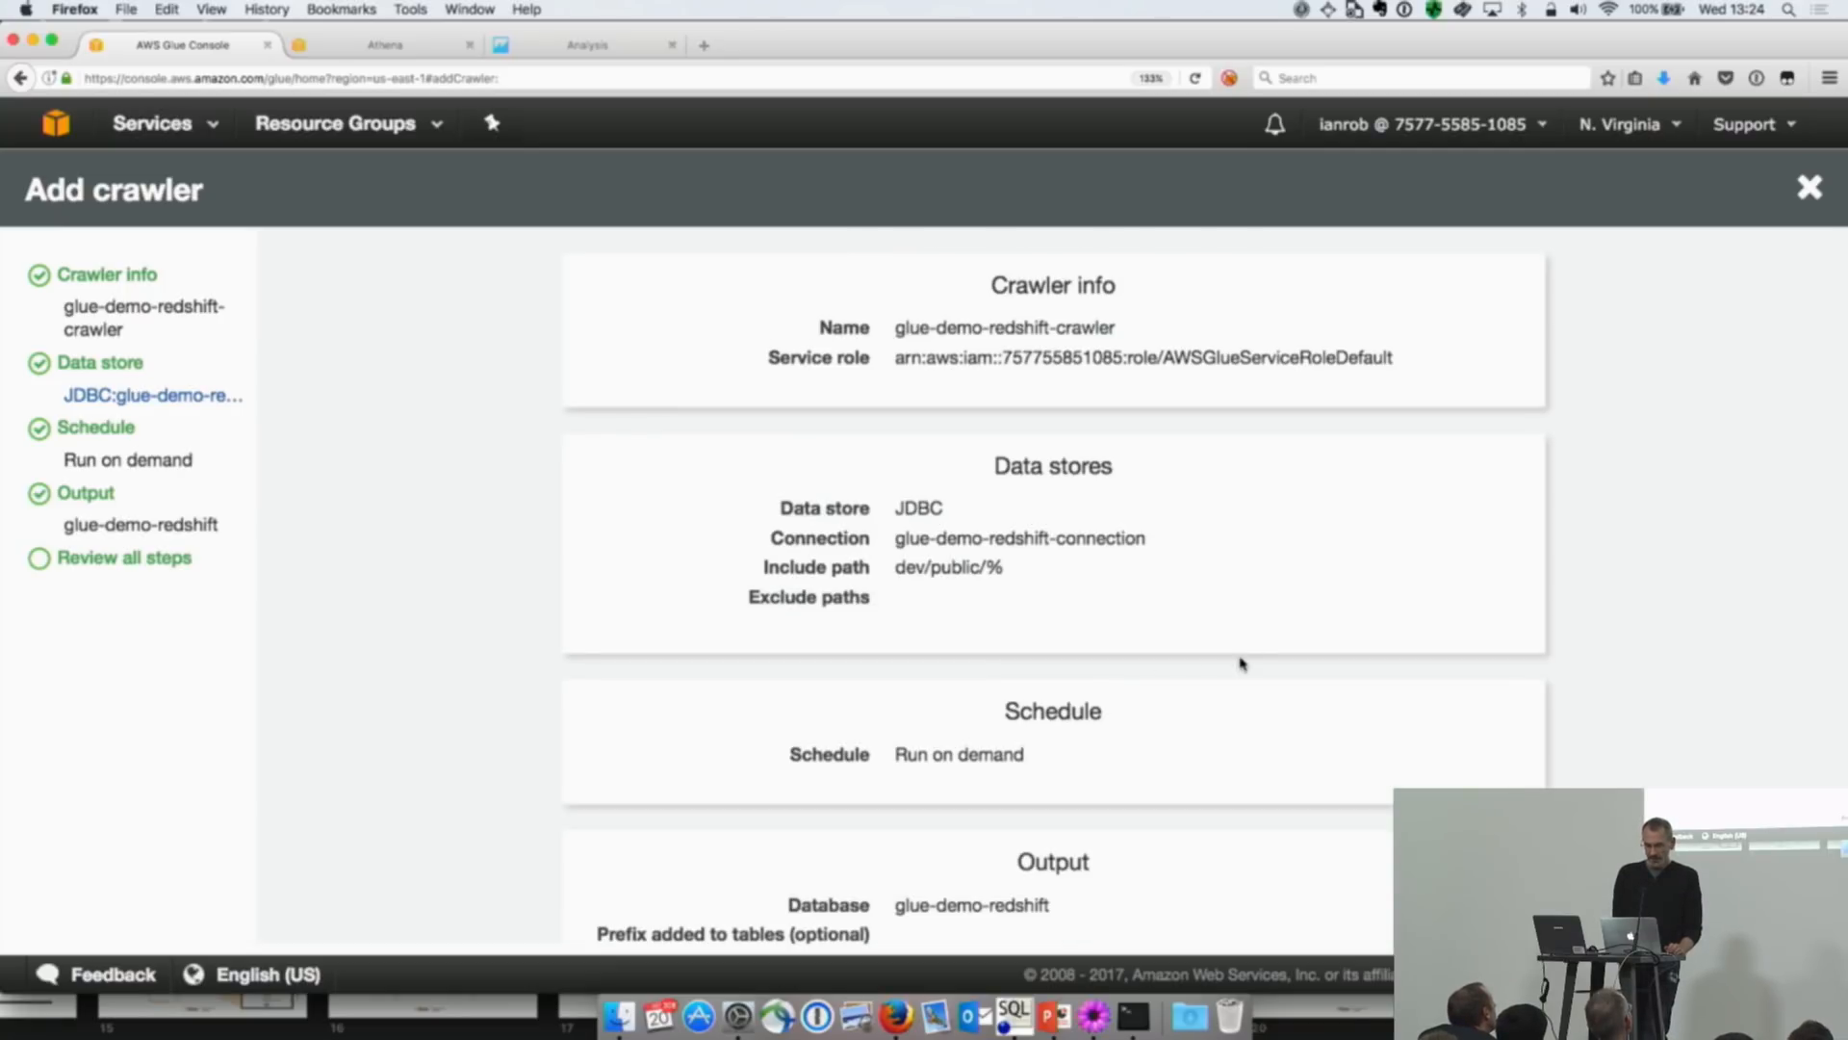
scroll(1238, 660, down, 3)
click(1121, 916)
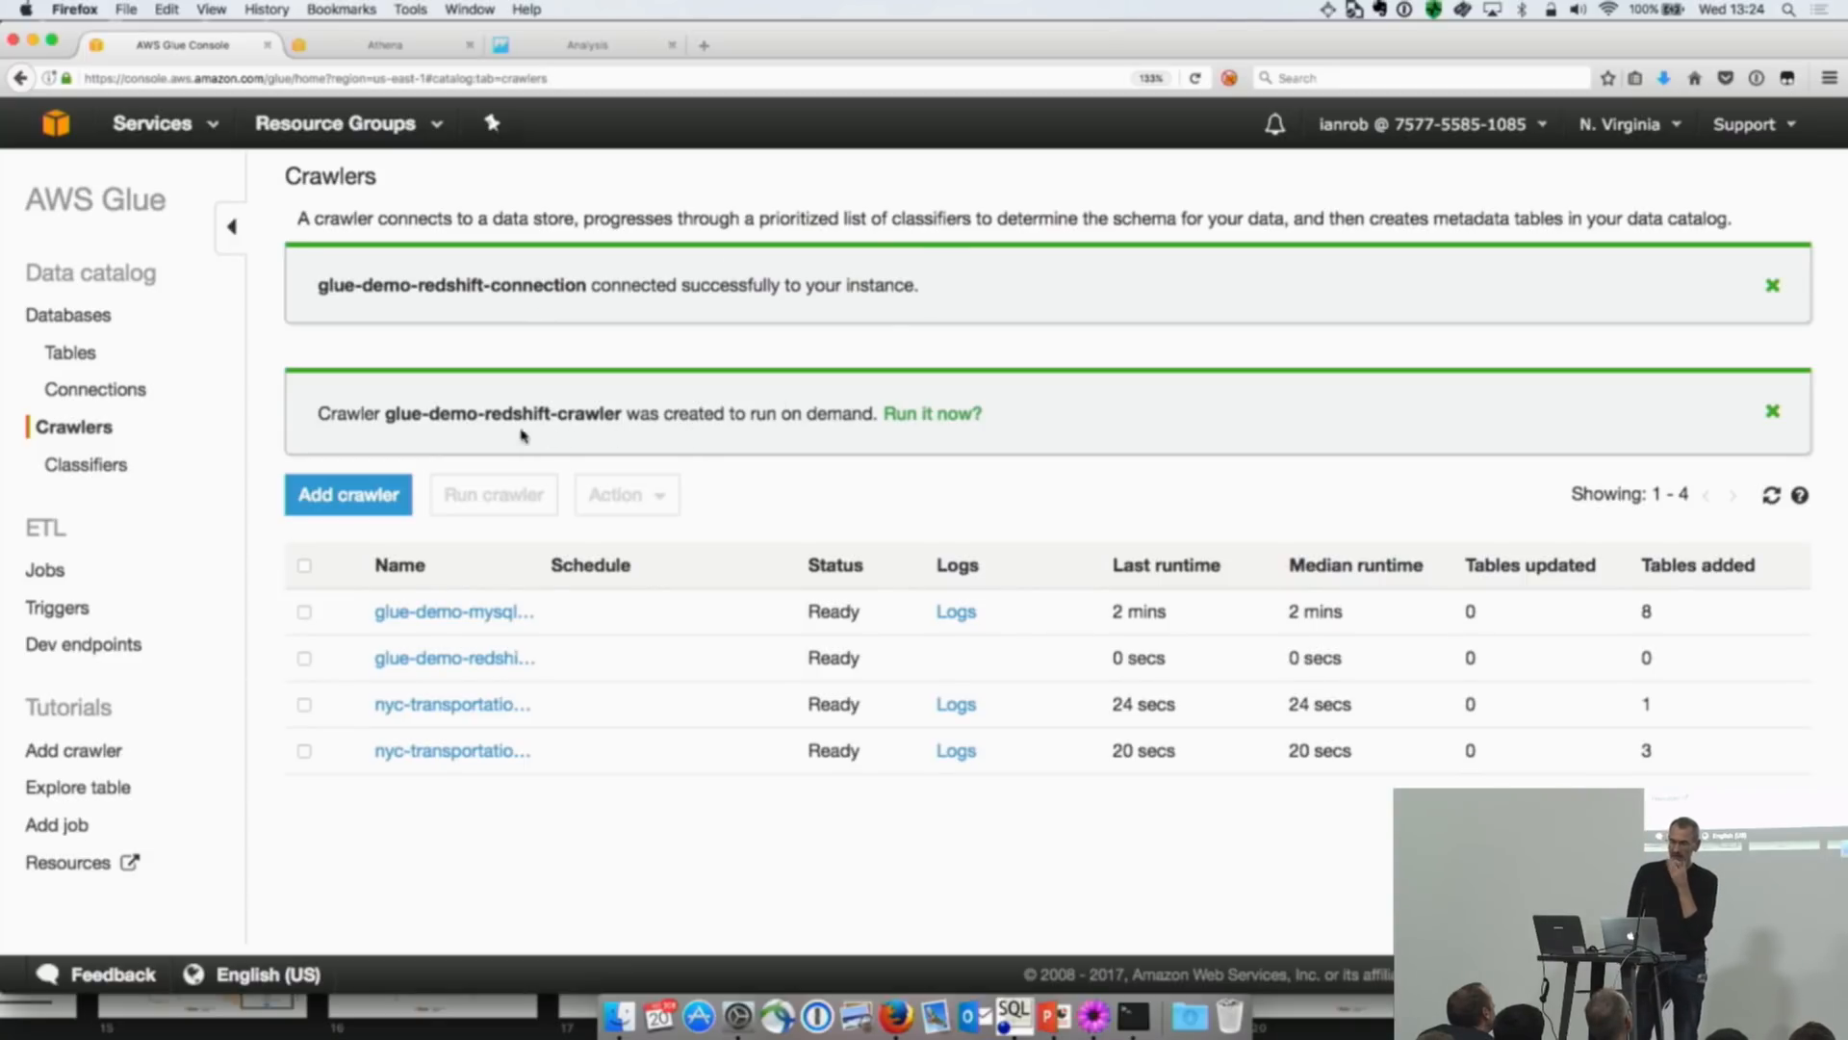
click(927, 416)
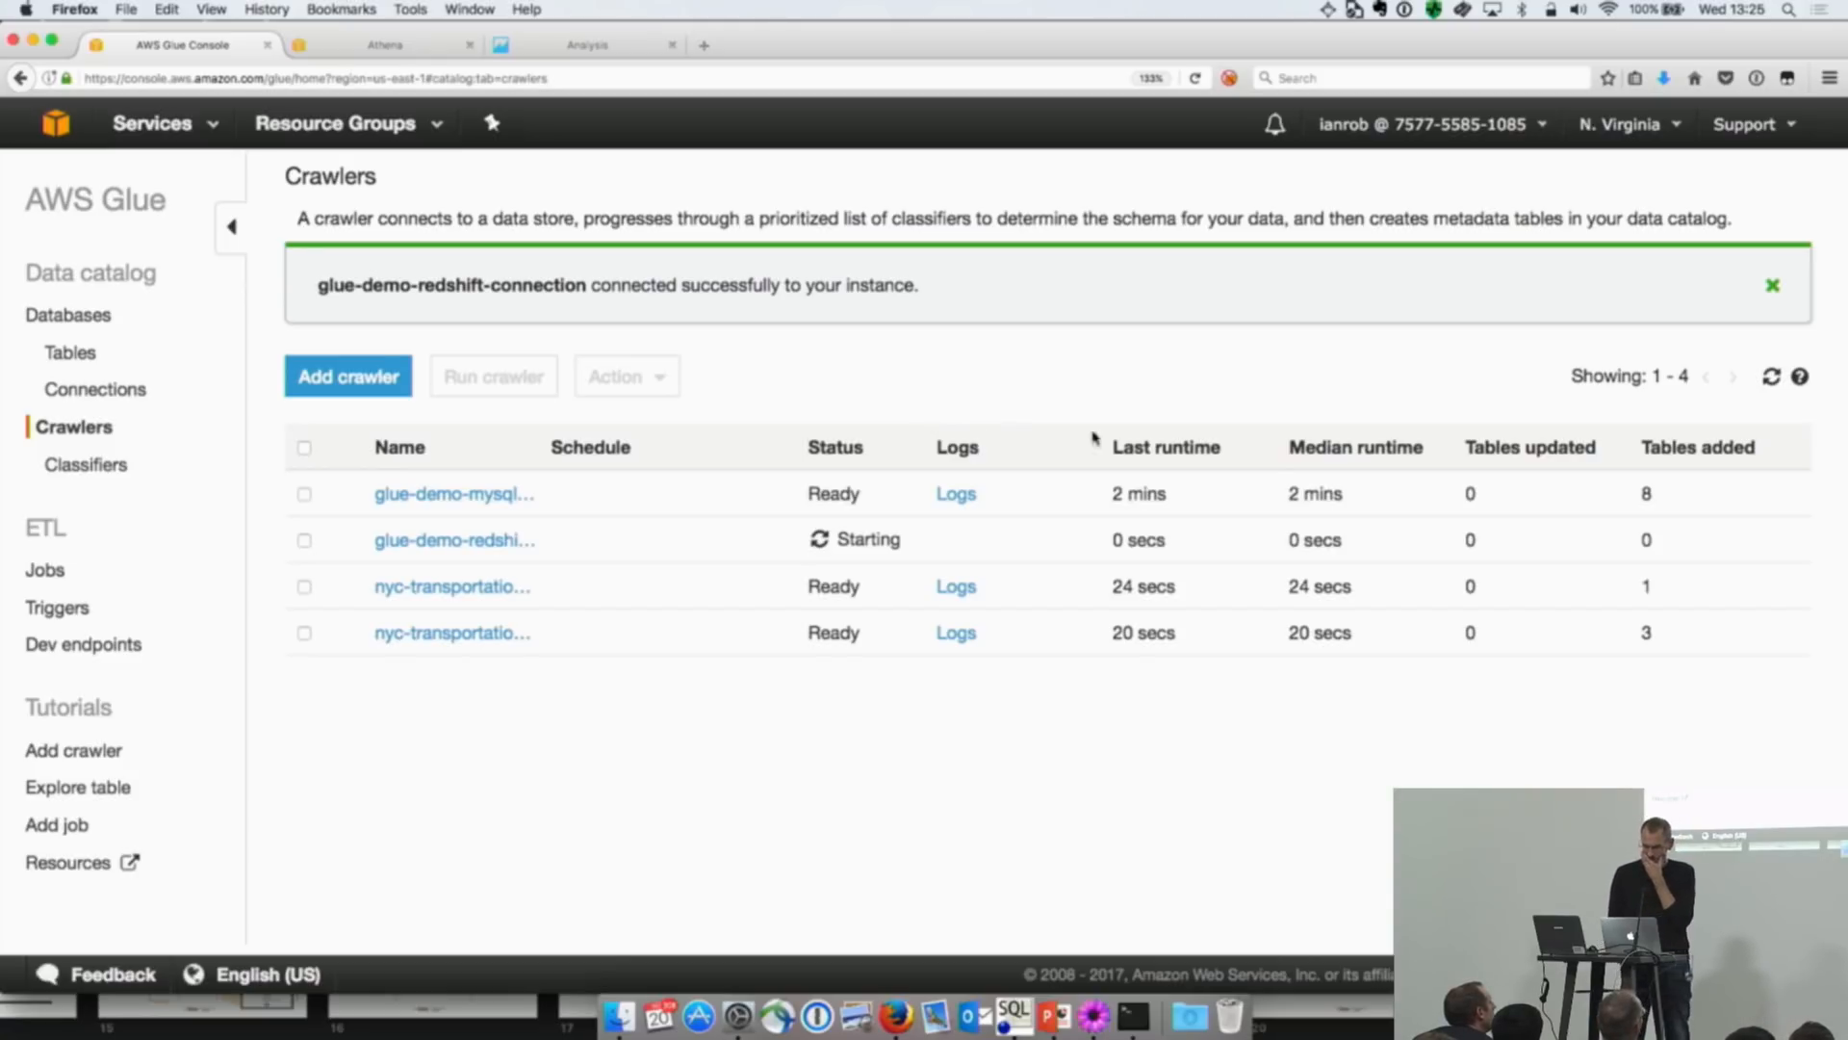
click(1773, 377)
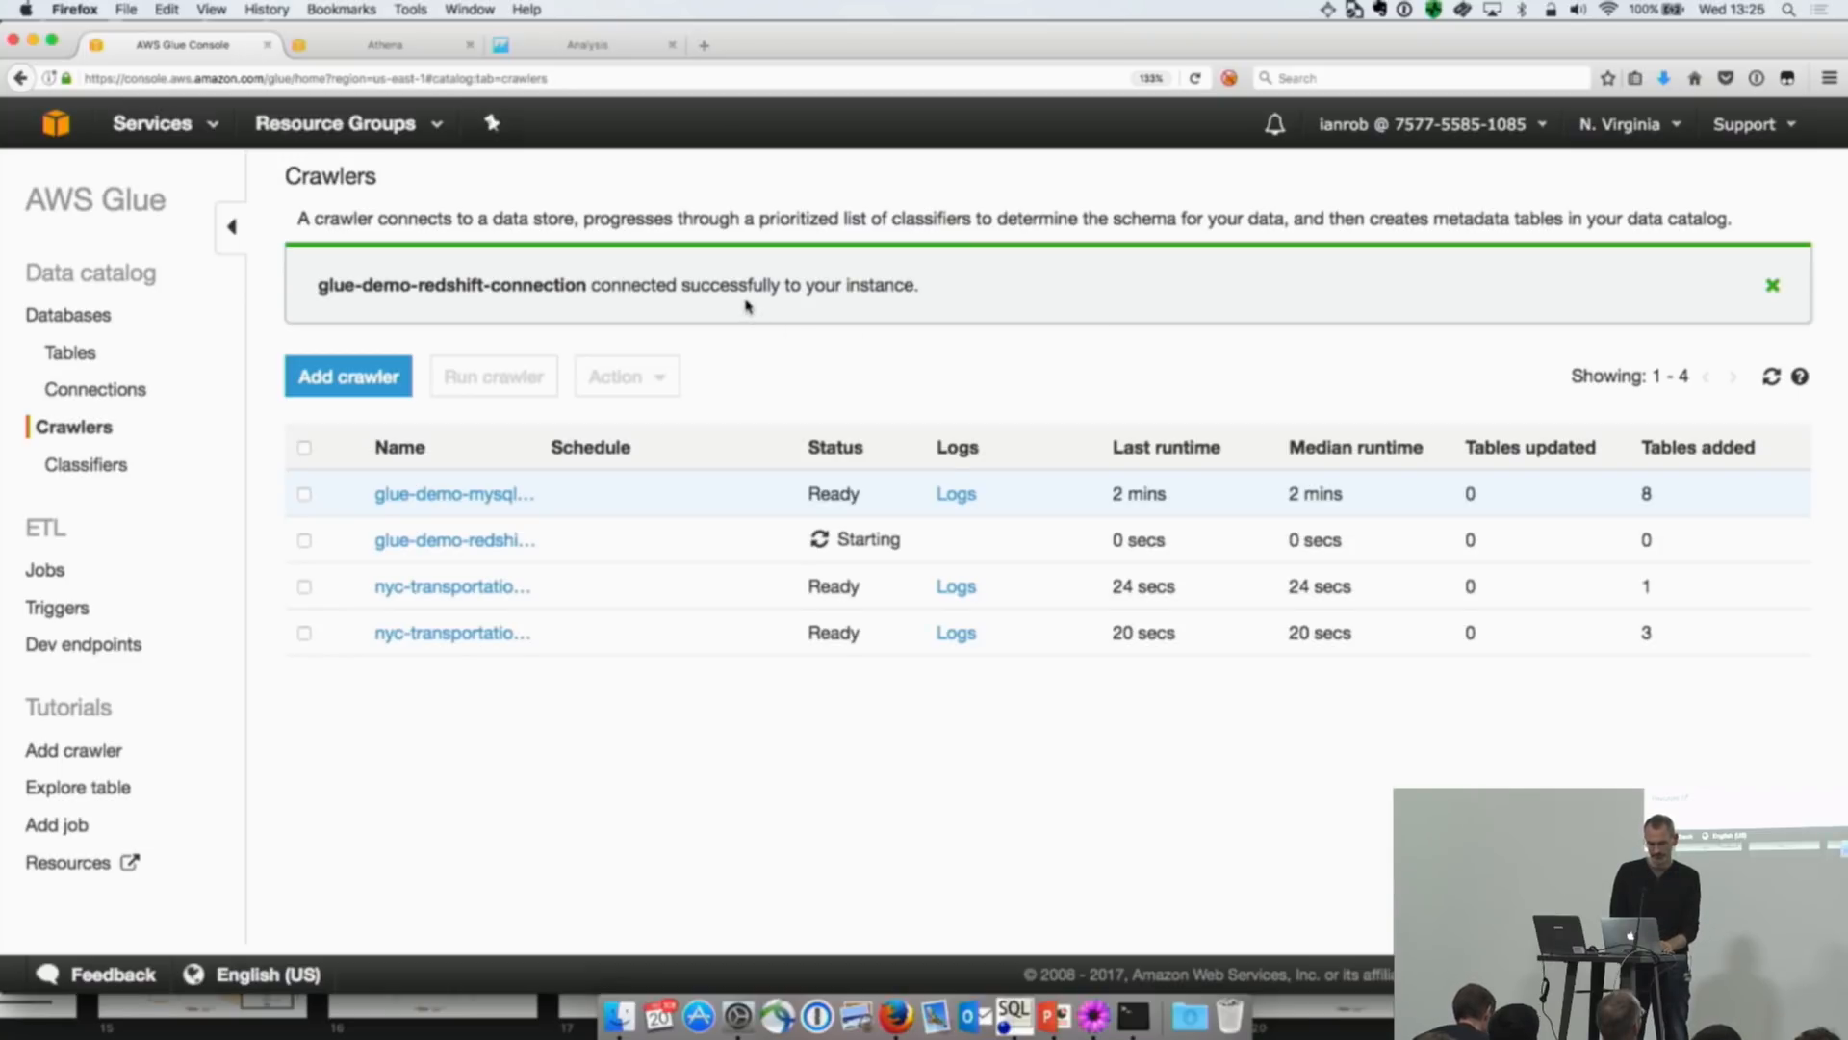
key(super+Tab)
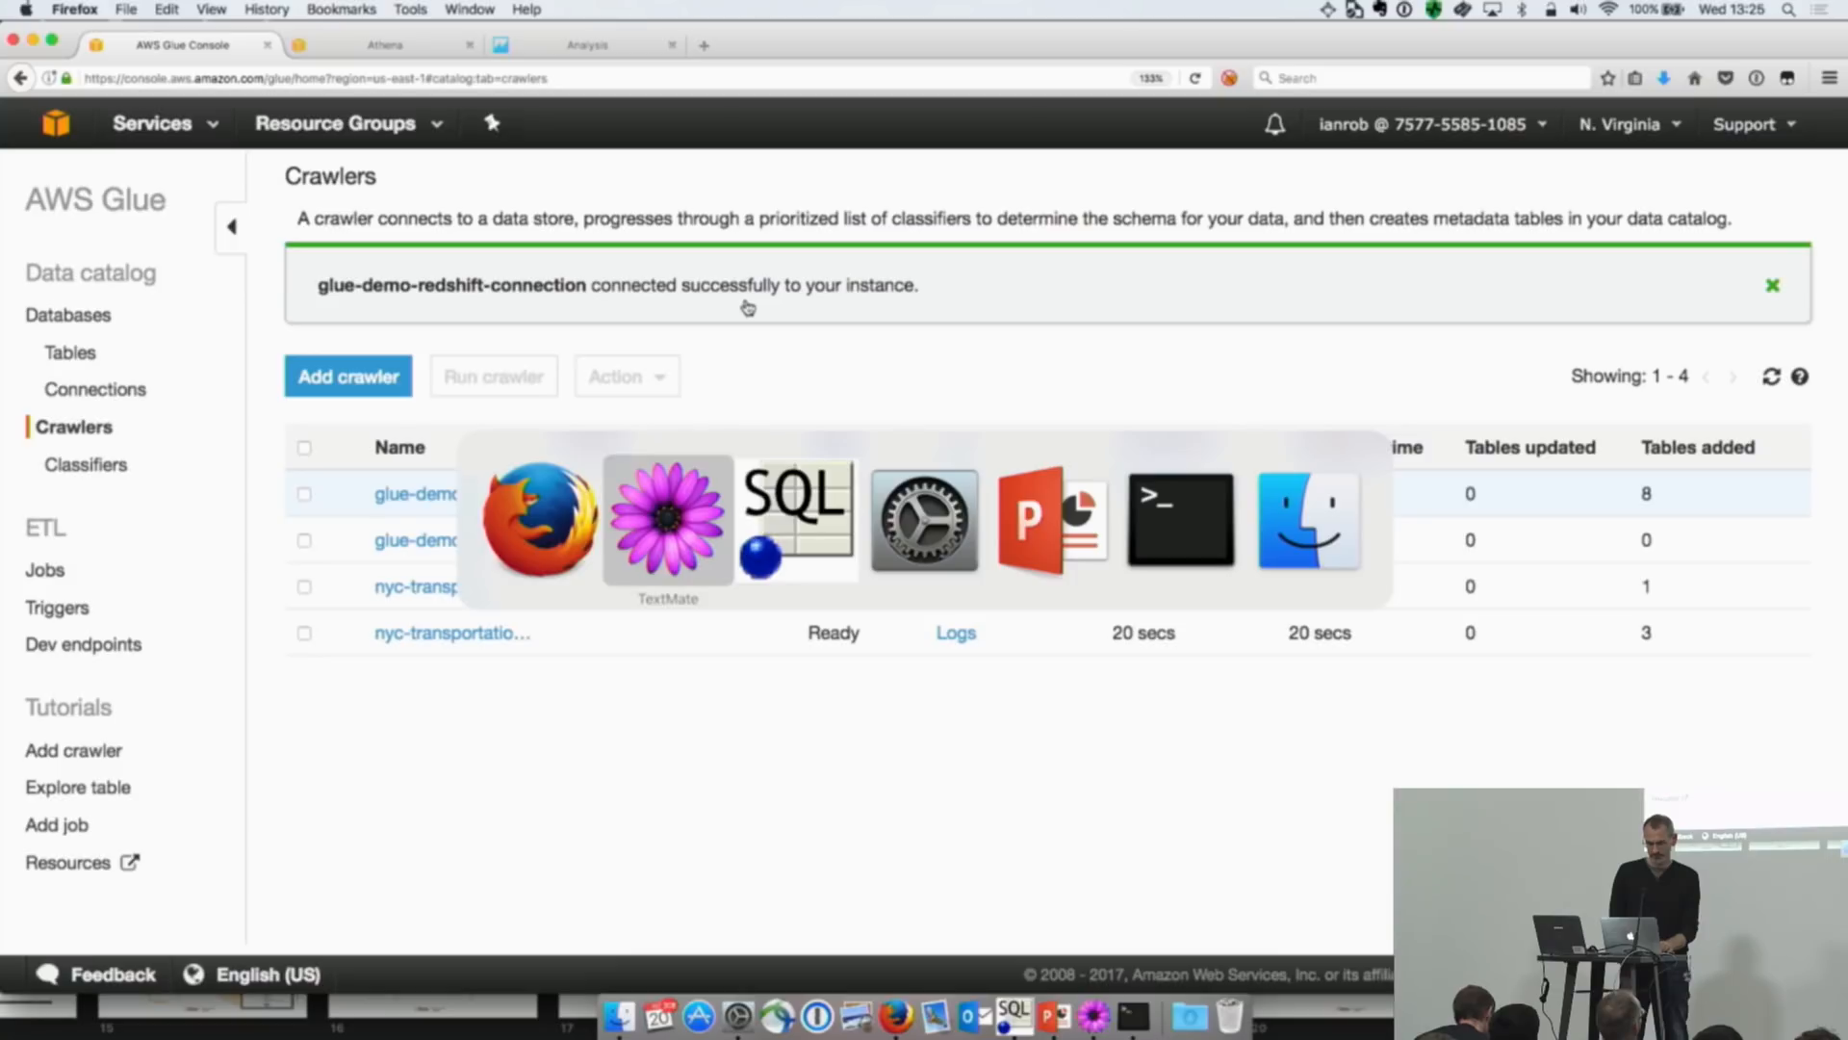
key(super+shift+Tab)
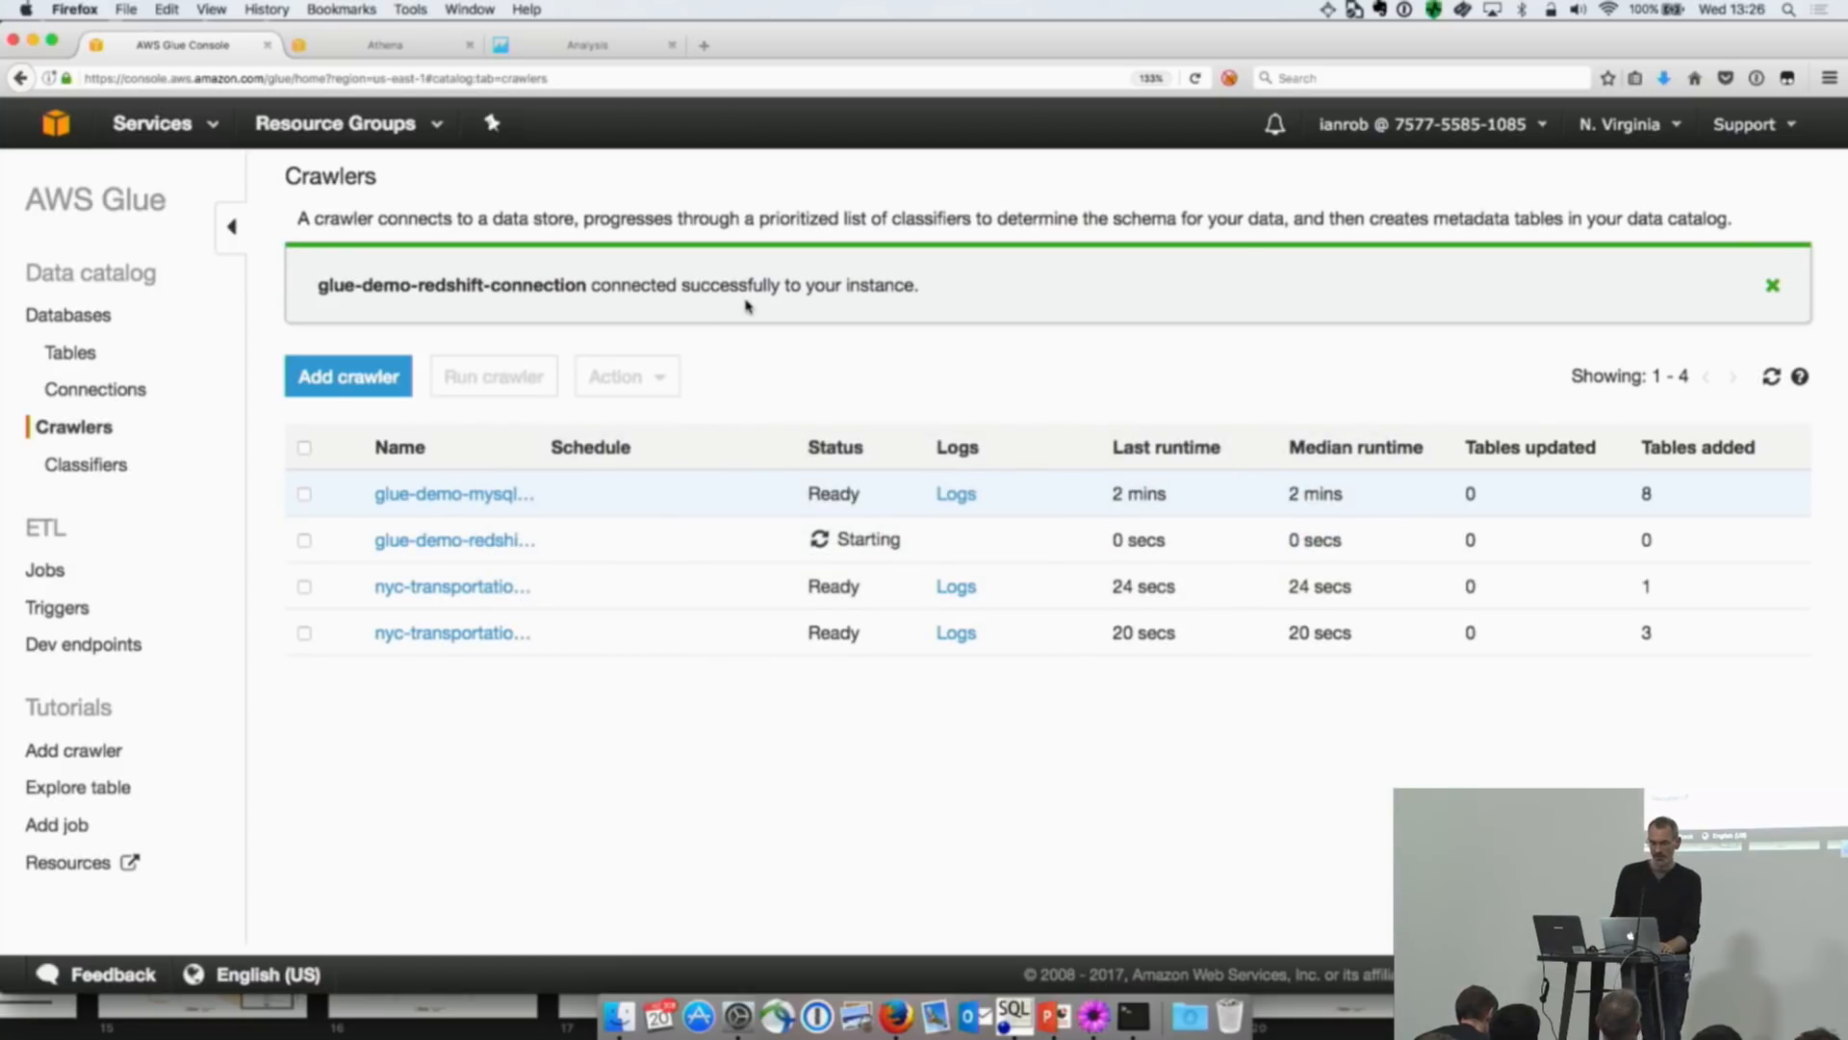
key(super+Tab)
key(super+Tab)
key(super+Tab)
key(super+Tab)
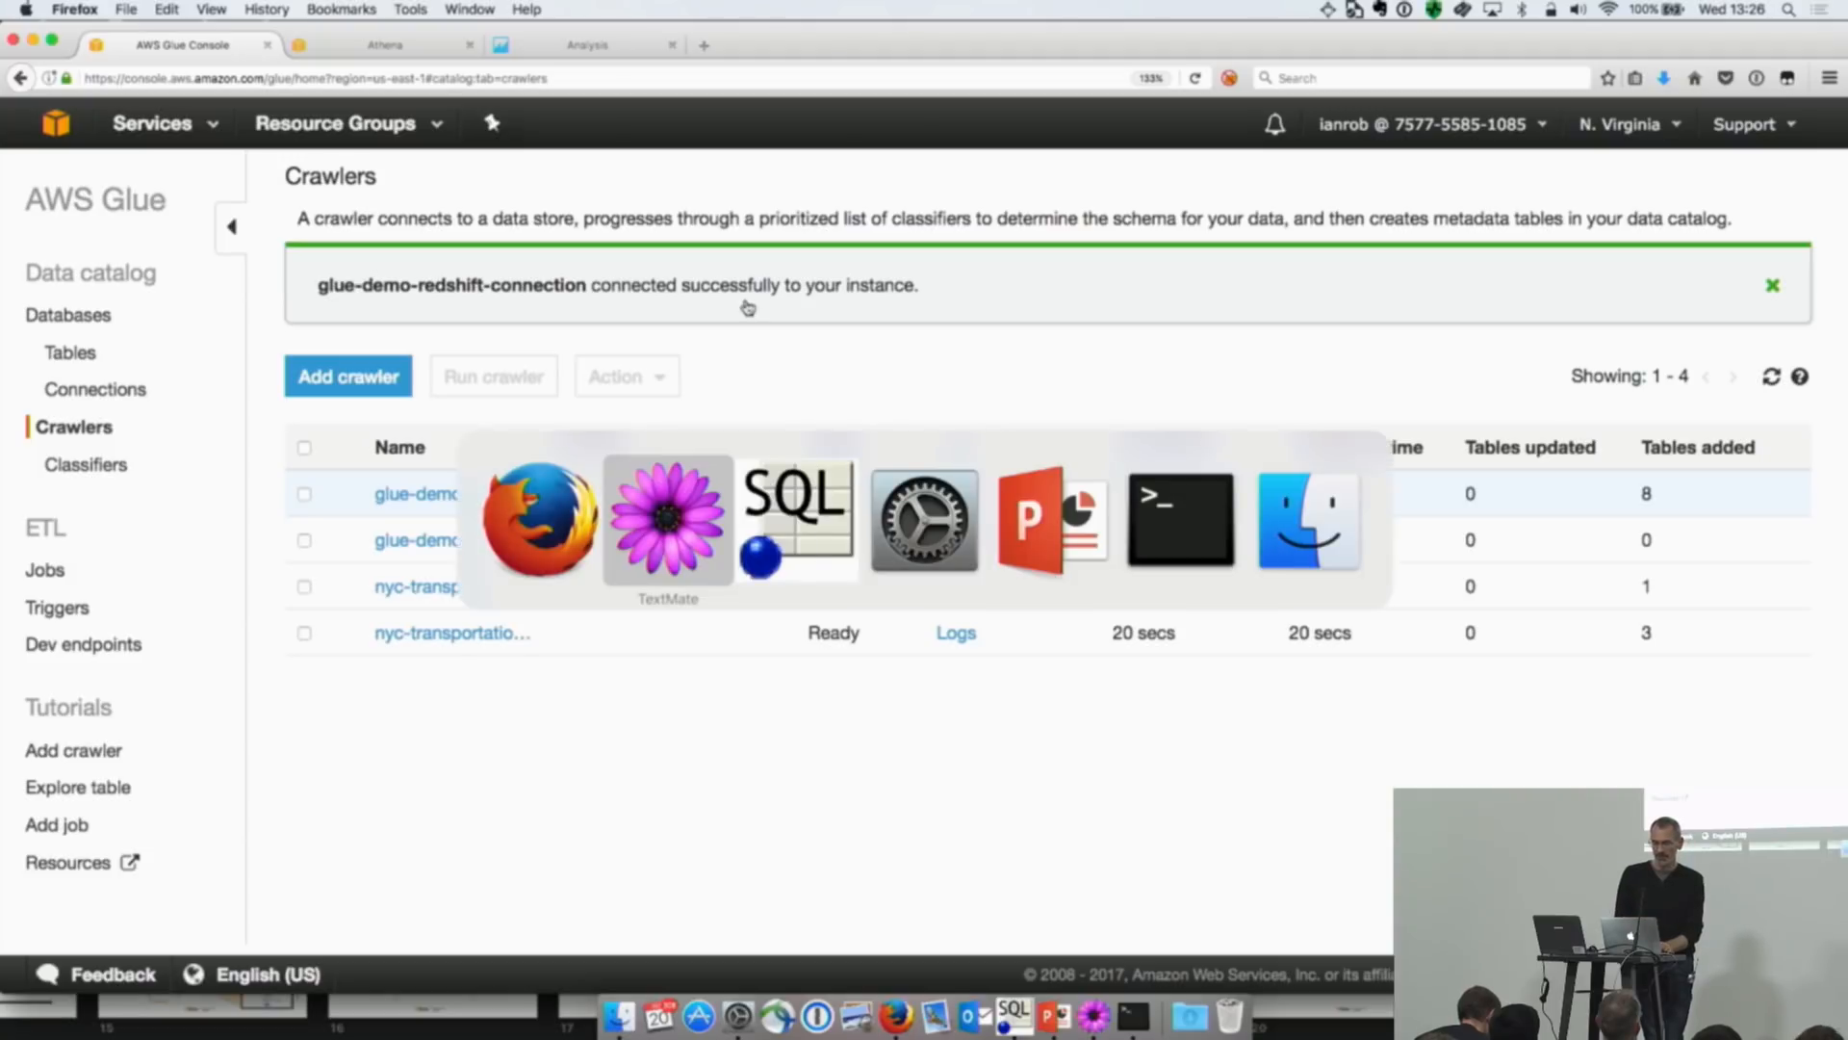
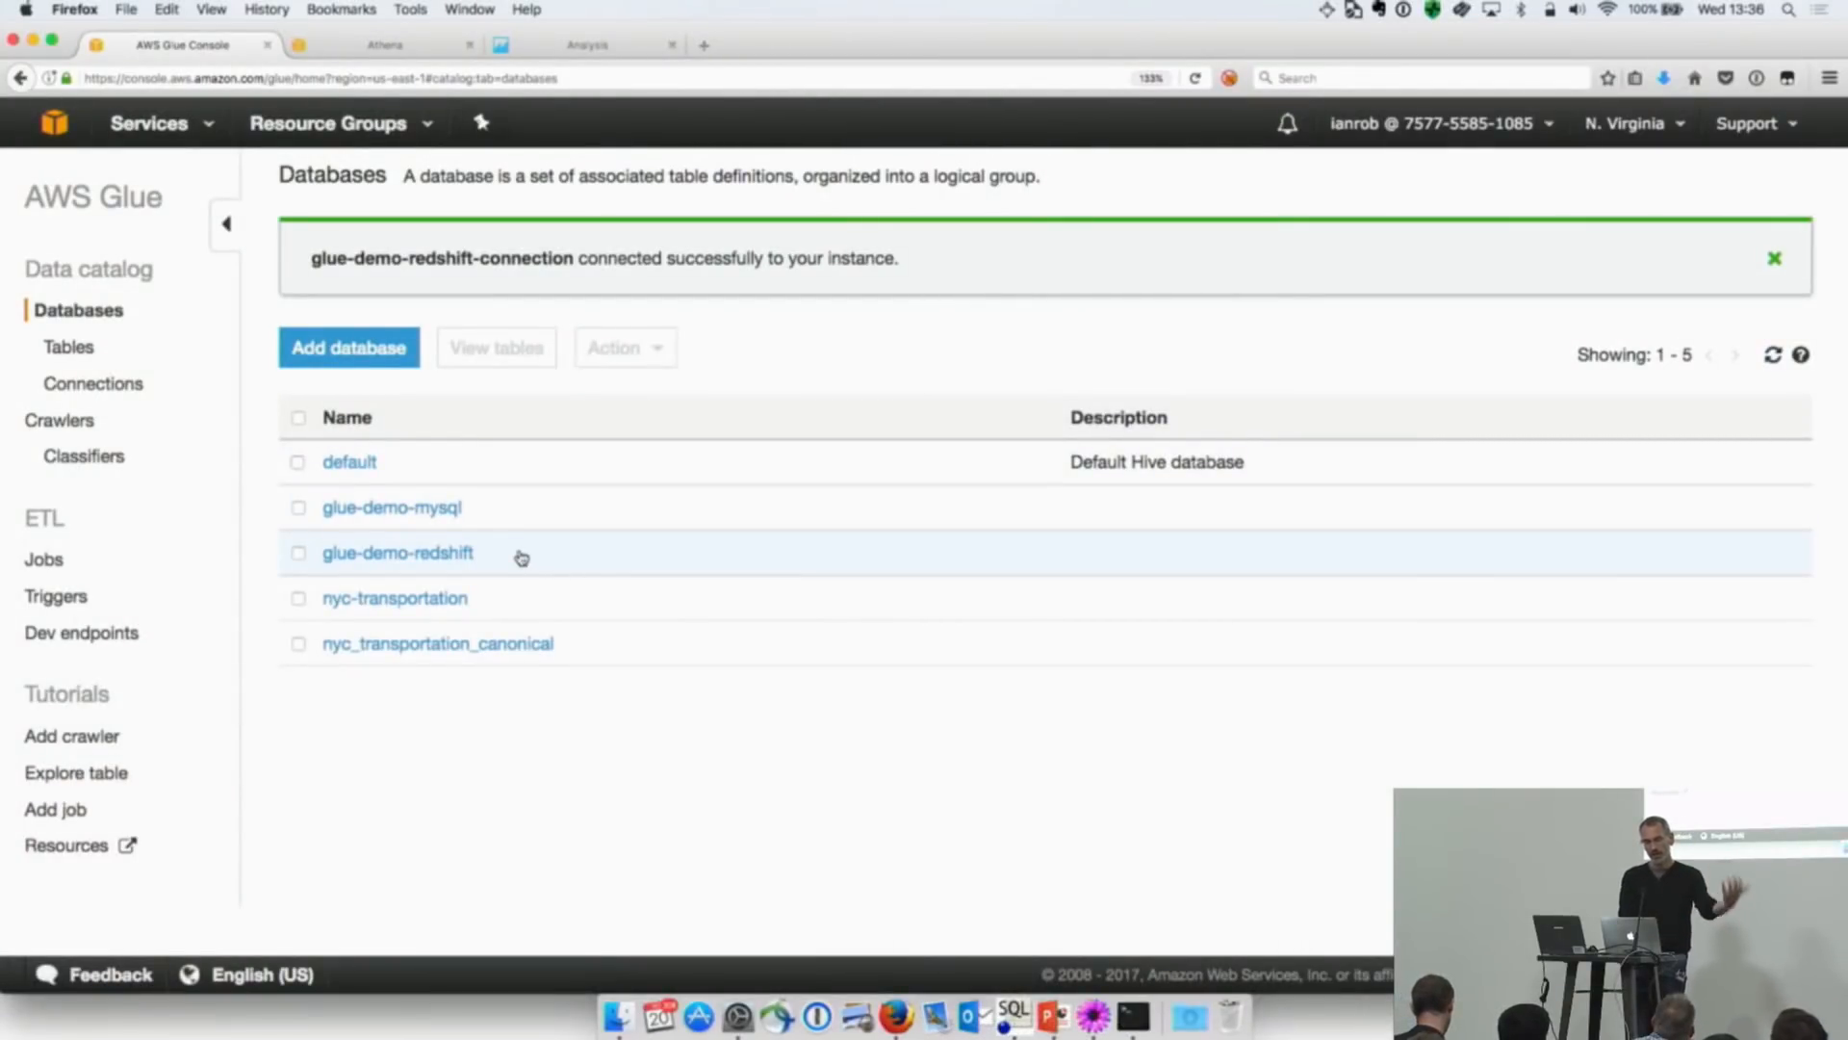
Step: View the tables that were cataloged in the glue-demo-redshift database
click(471, 553)
click(444, 455)
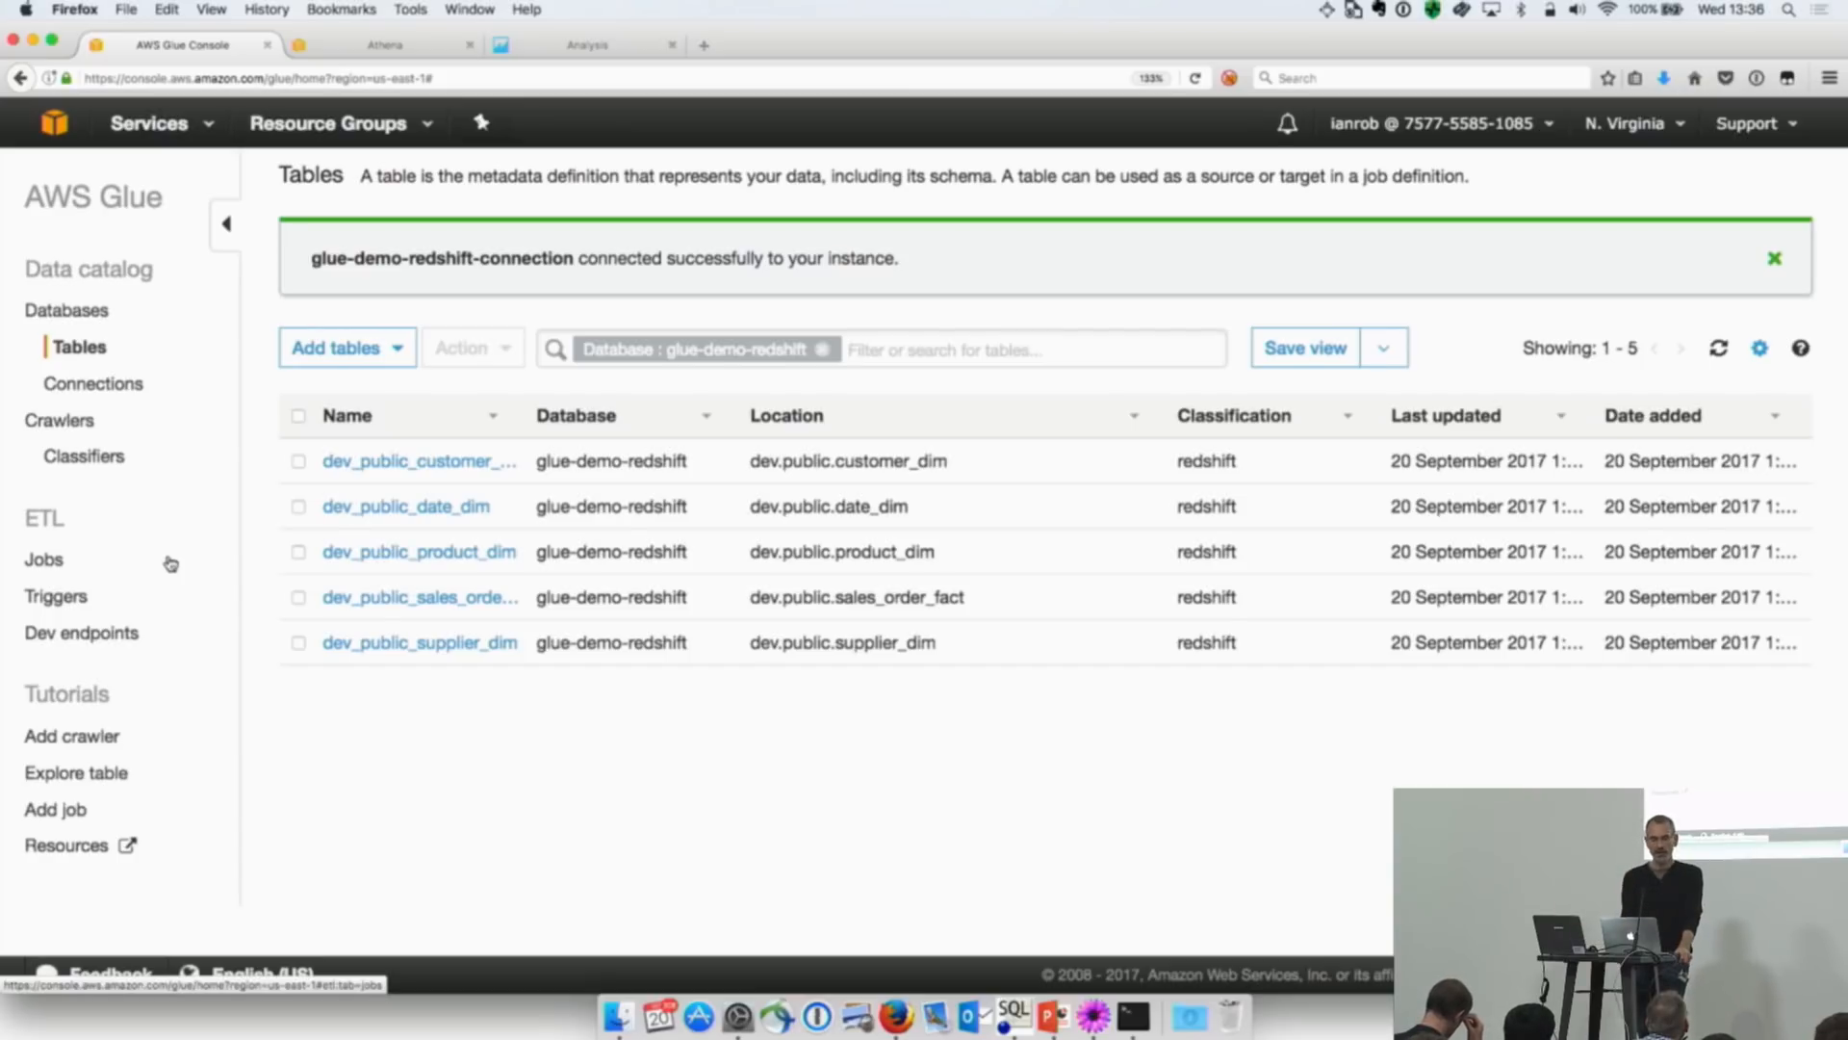
Step: Start adding a new Glue job and name it Load_Fact_SALES_ORDER_FACT, copying the name from instructions.txt in TextMate
click(58, 560)
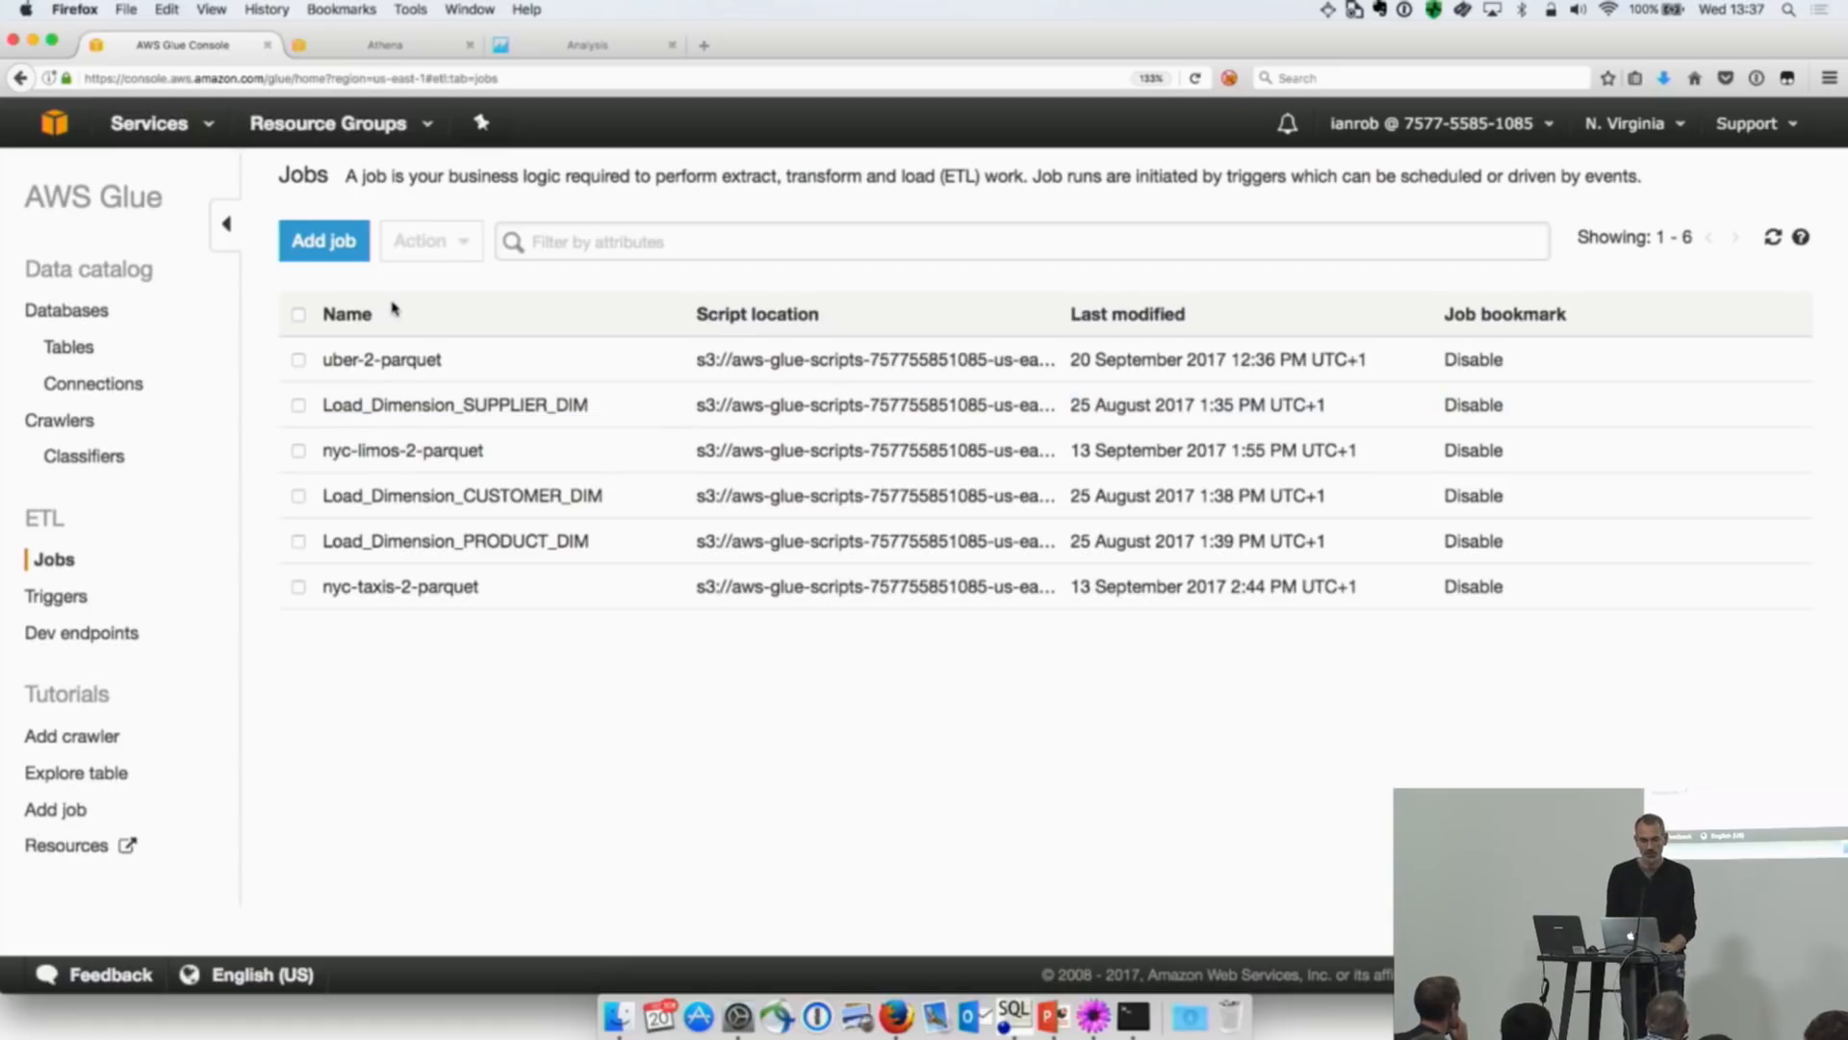
click(324, 241)
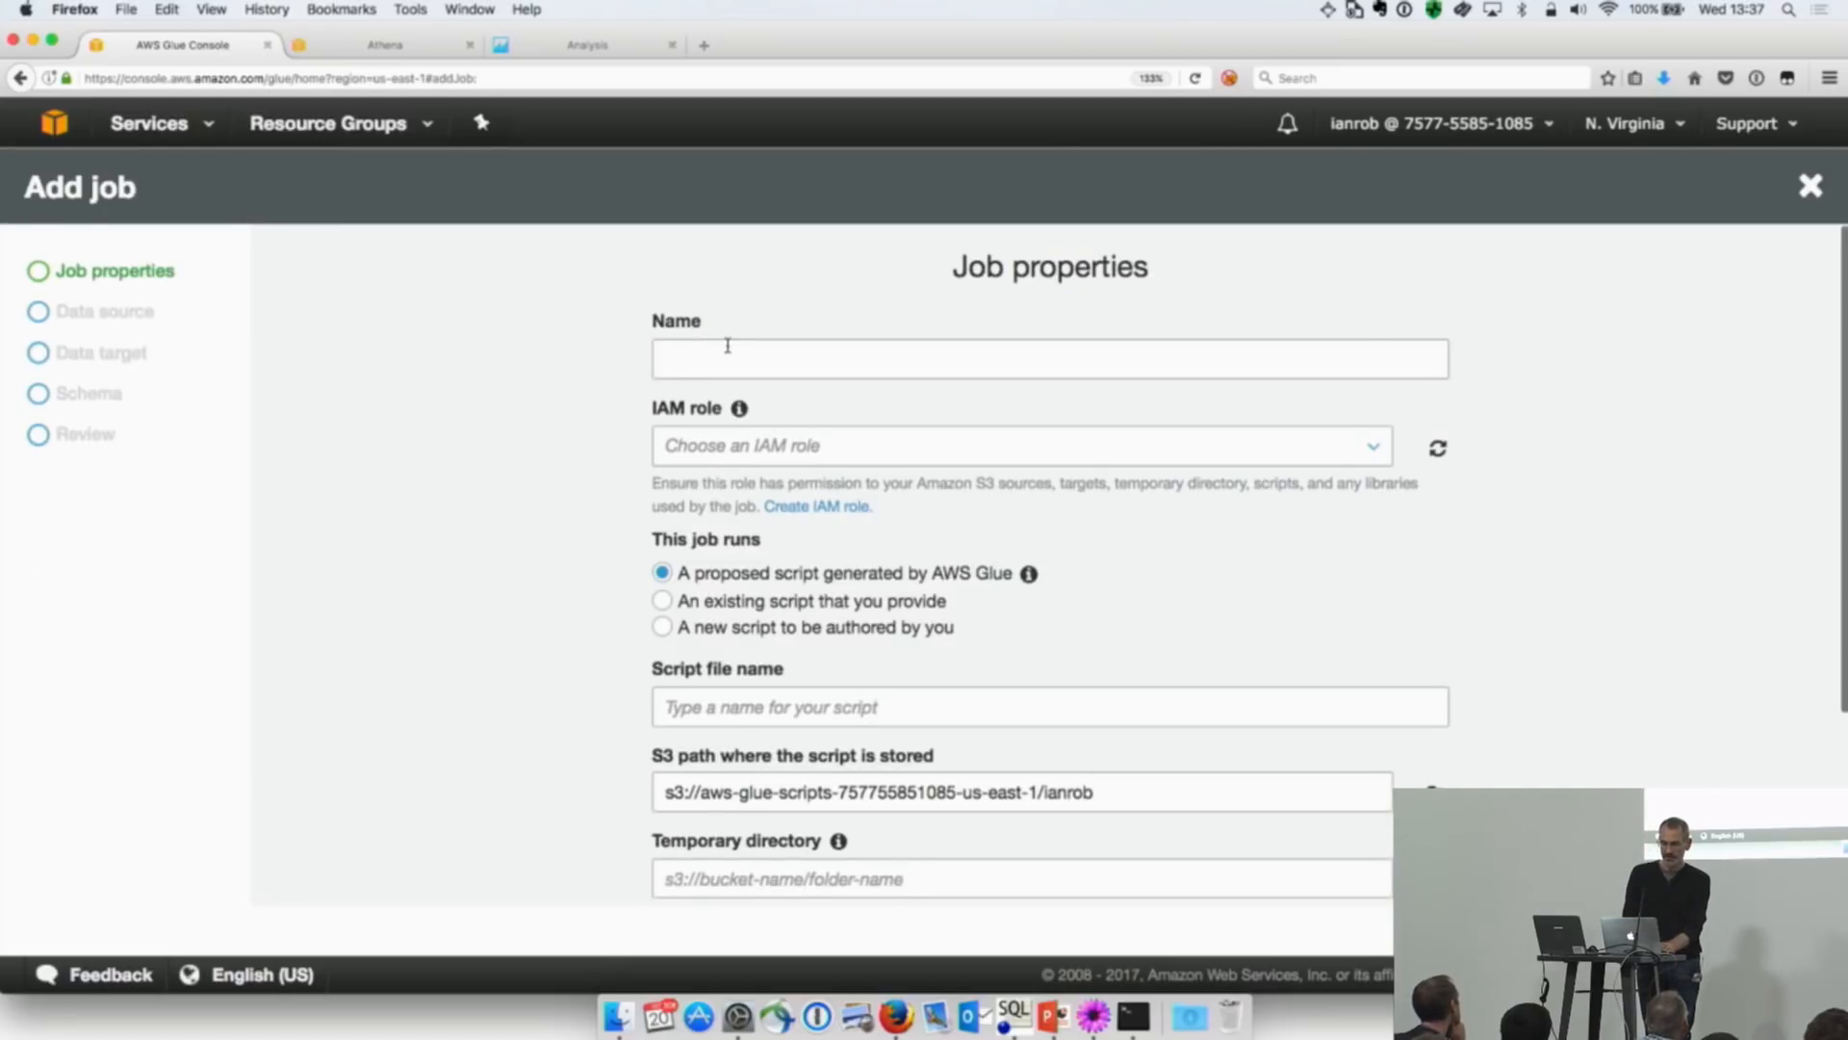
key(super+Tab)
key(super+Tab)
key(super+Tab)
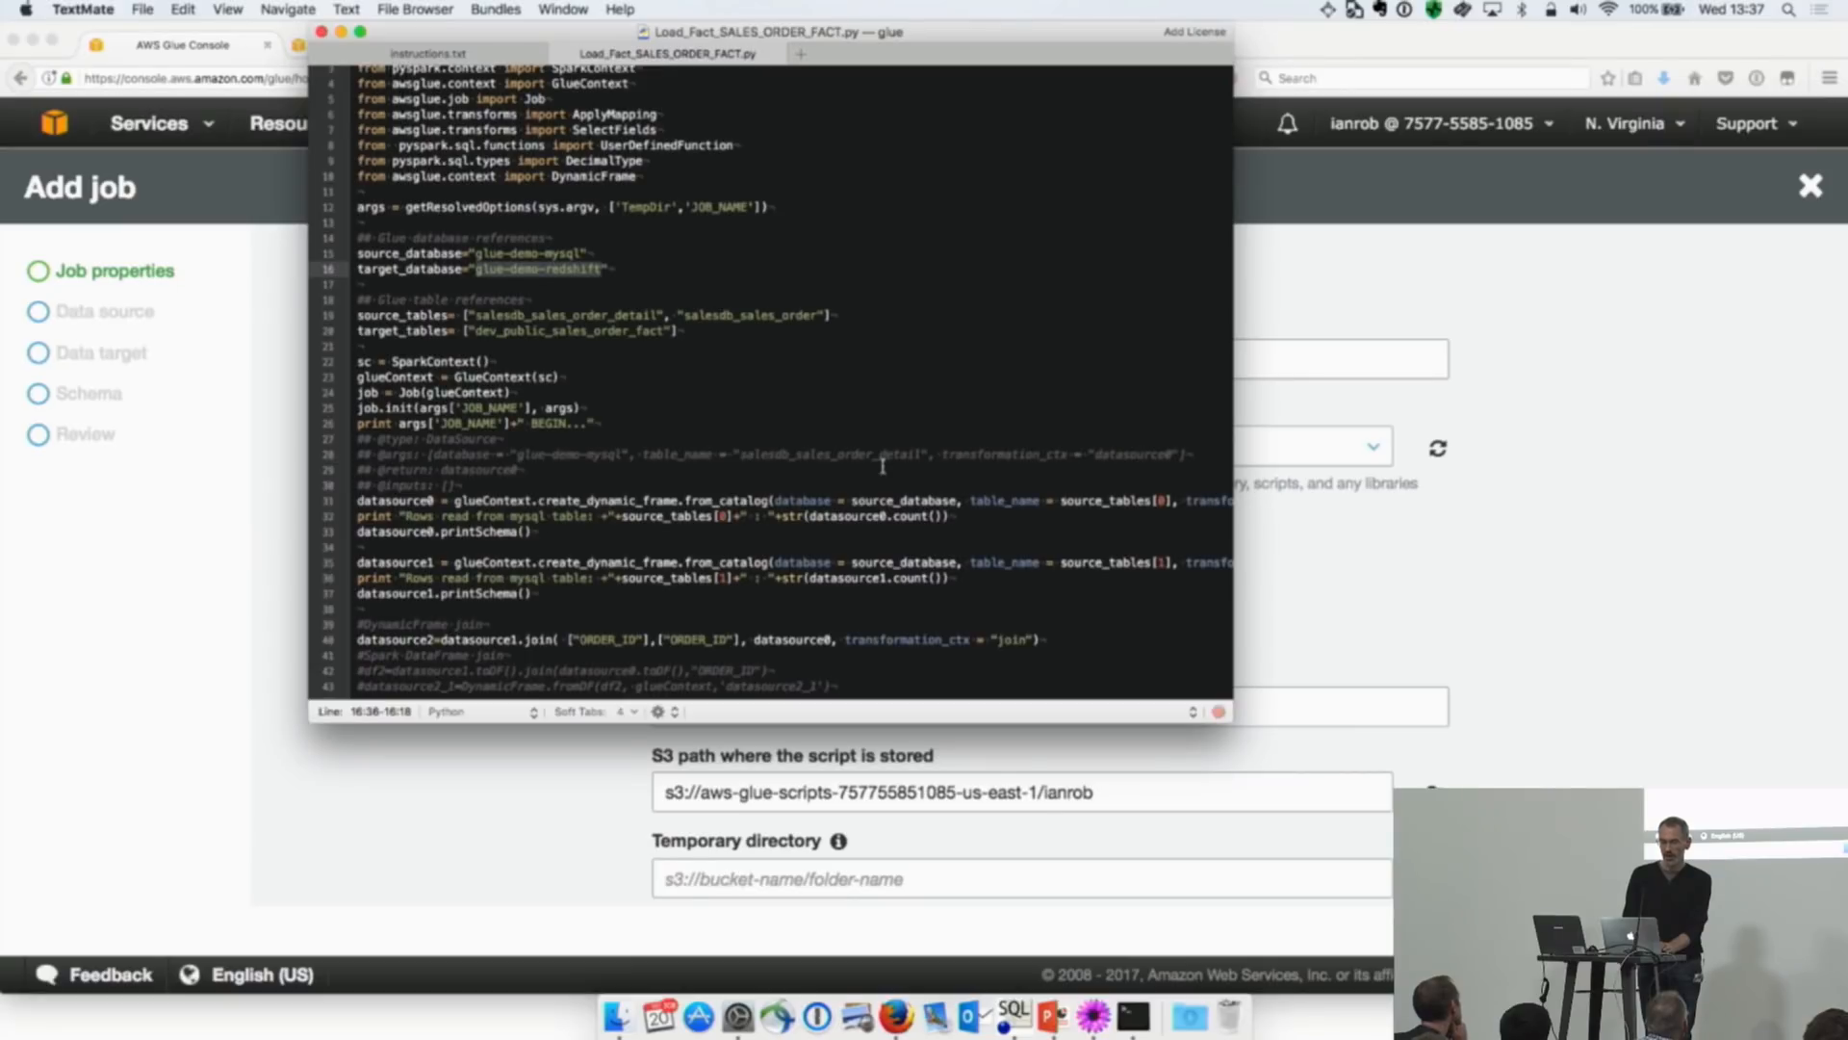
click(428, 53)
scroll(760, 392, down, 1)
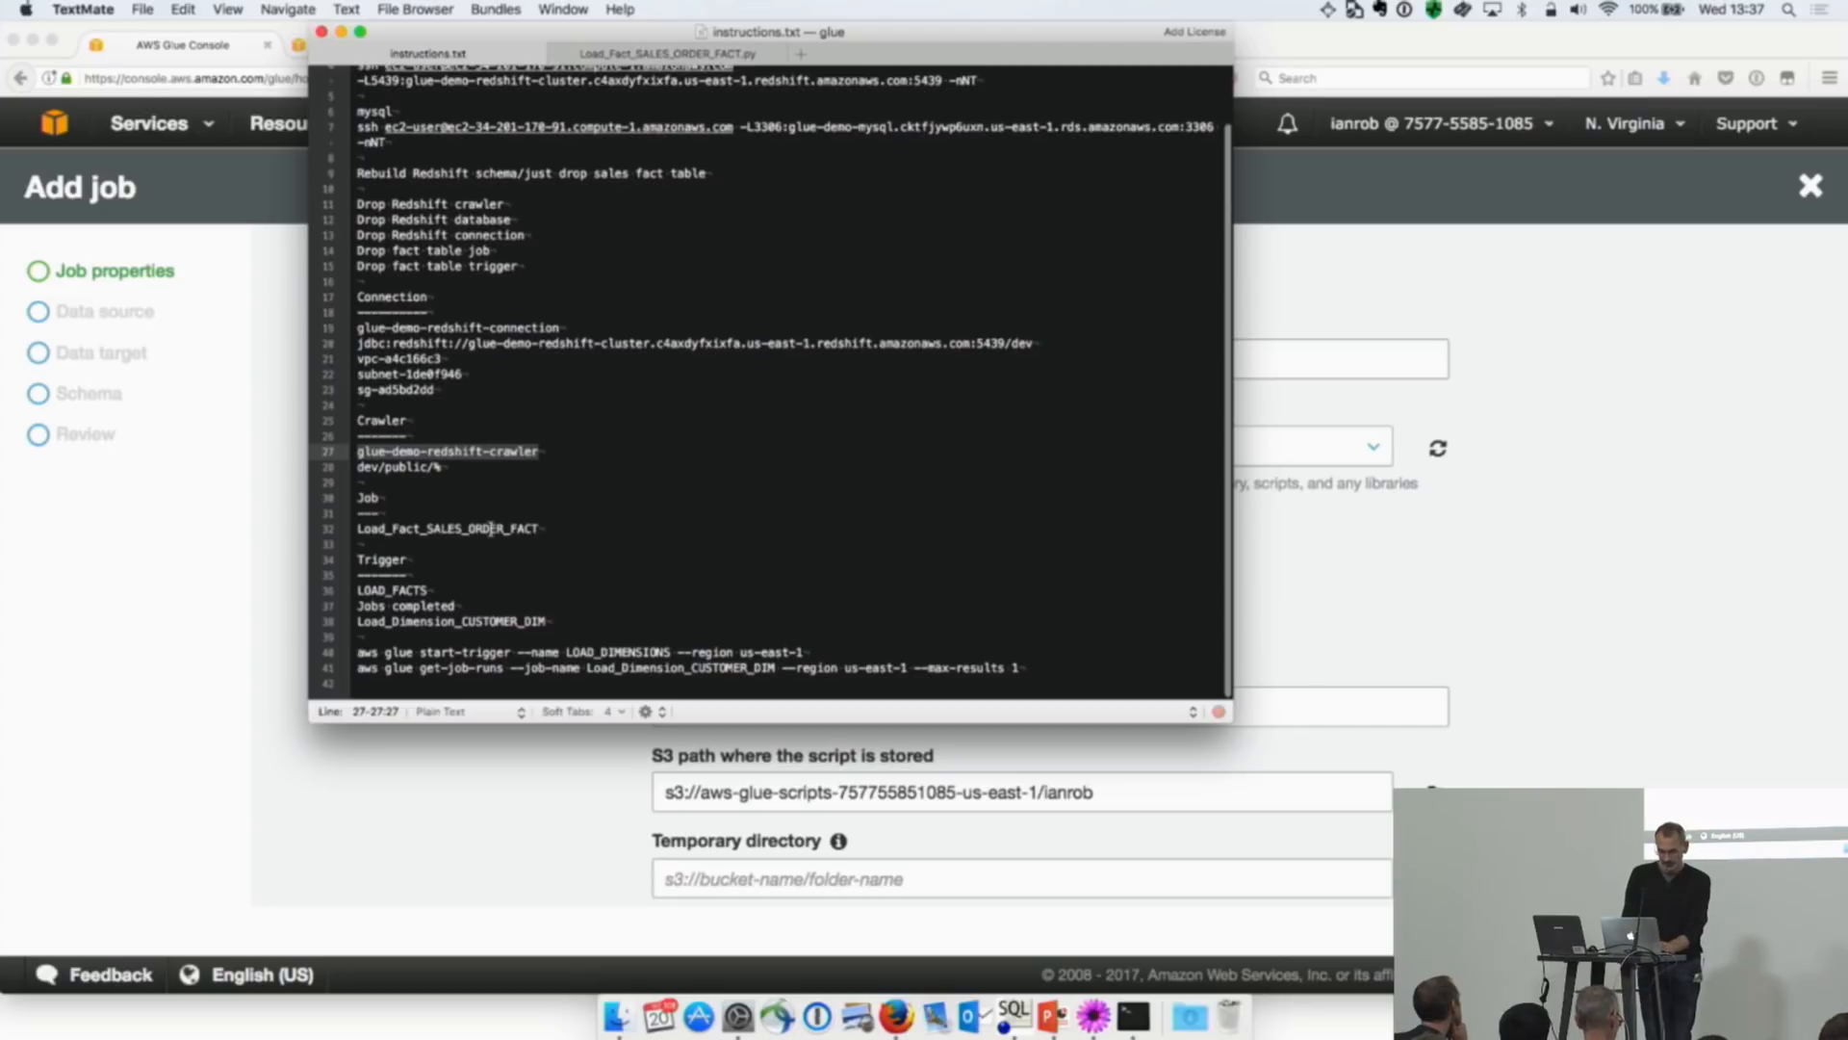
drag(541, 528, 349, 535)
key(super+c)
key(super+Tab)
click(719, 359)
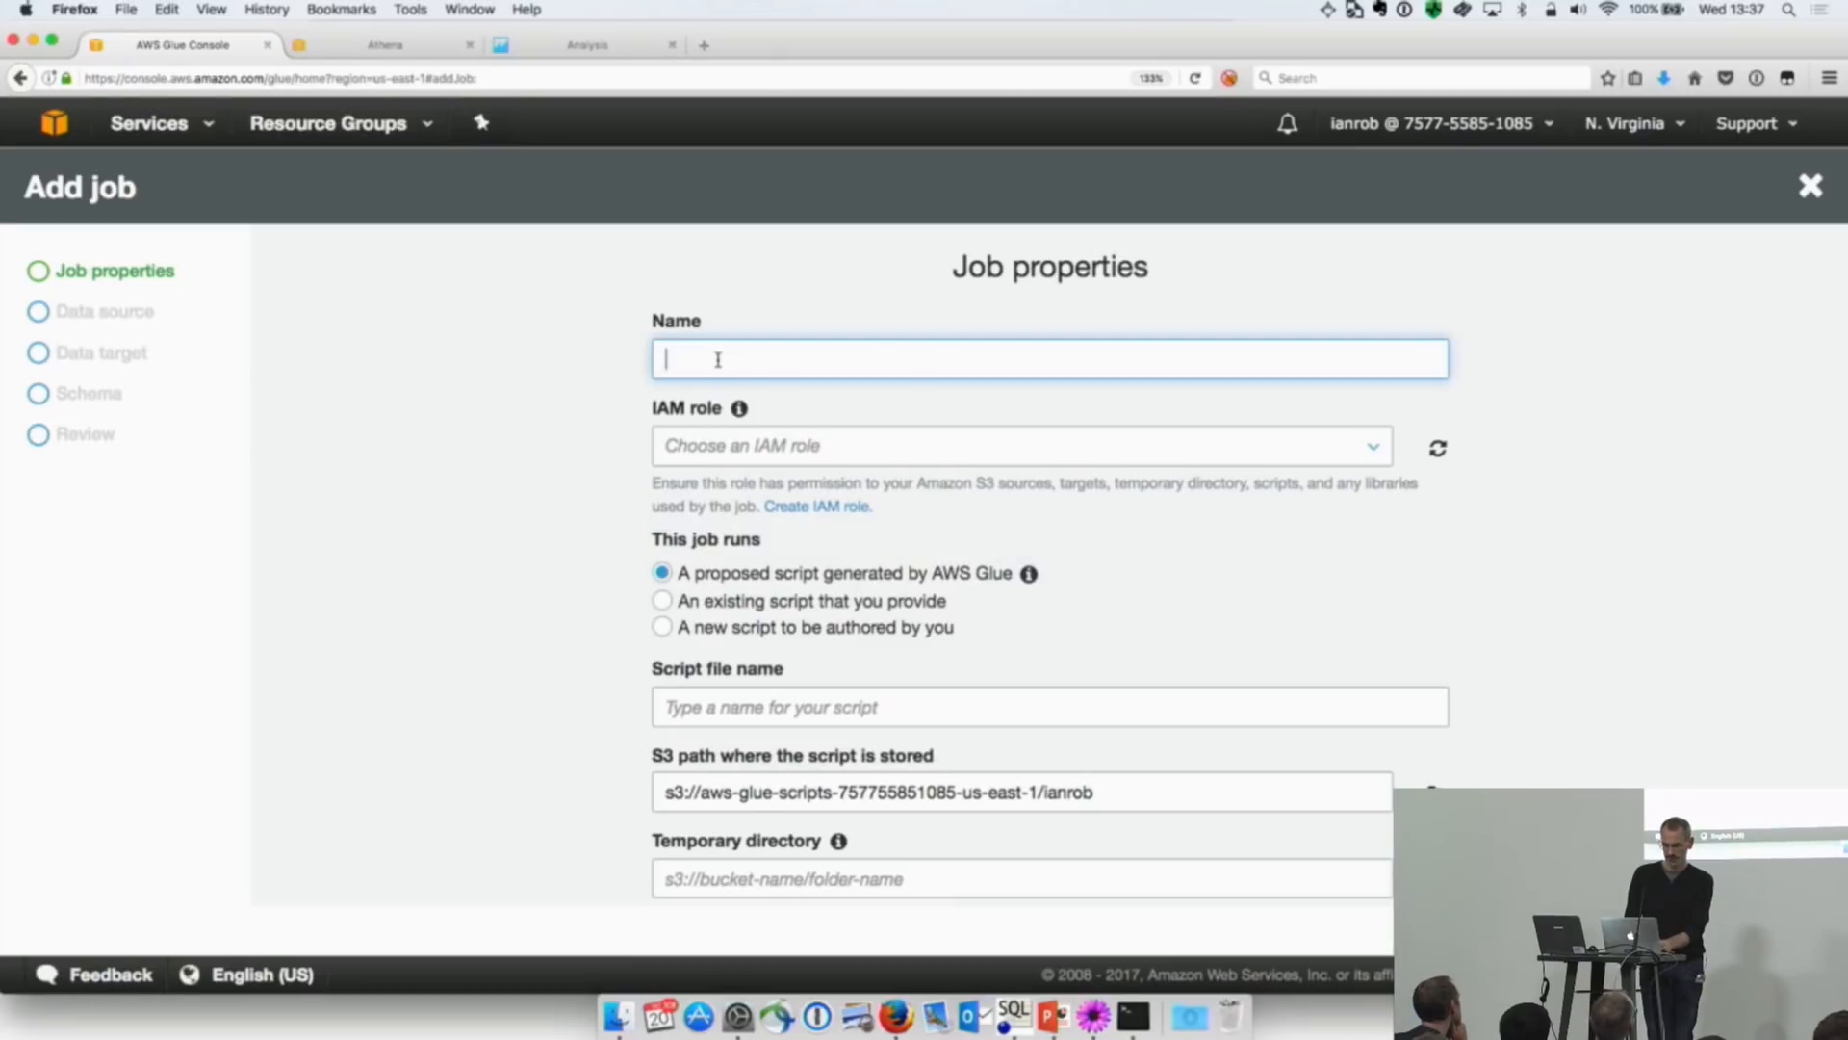
key(super+v)
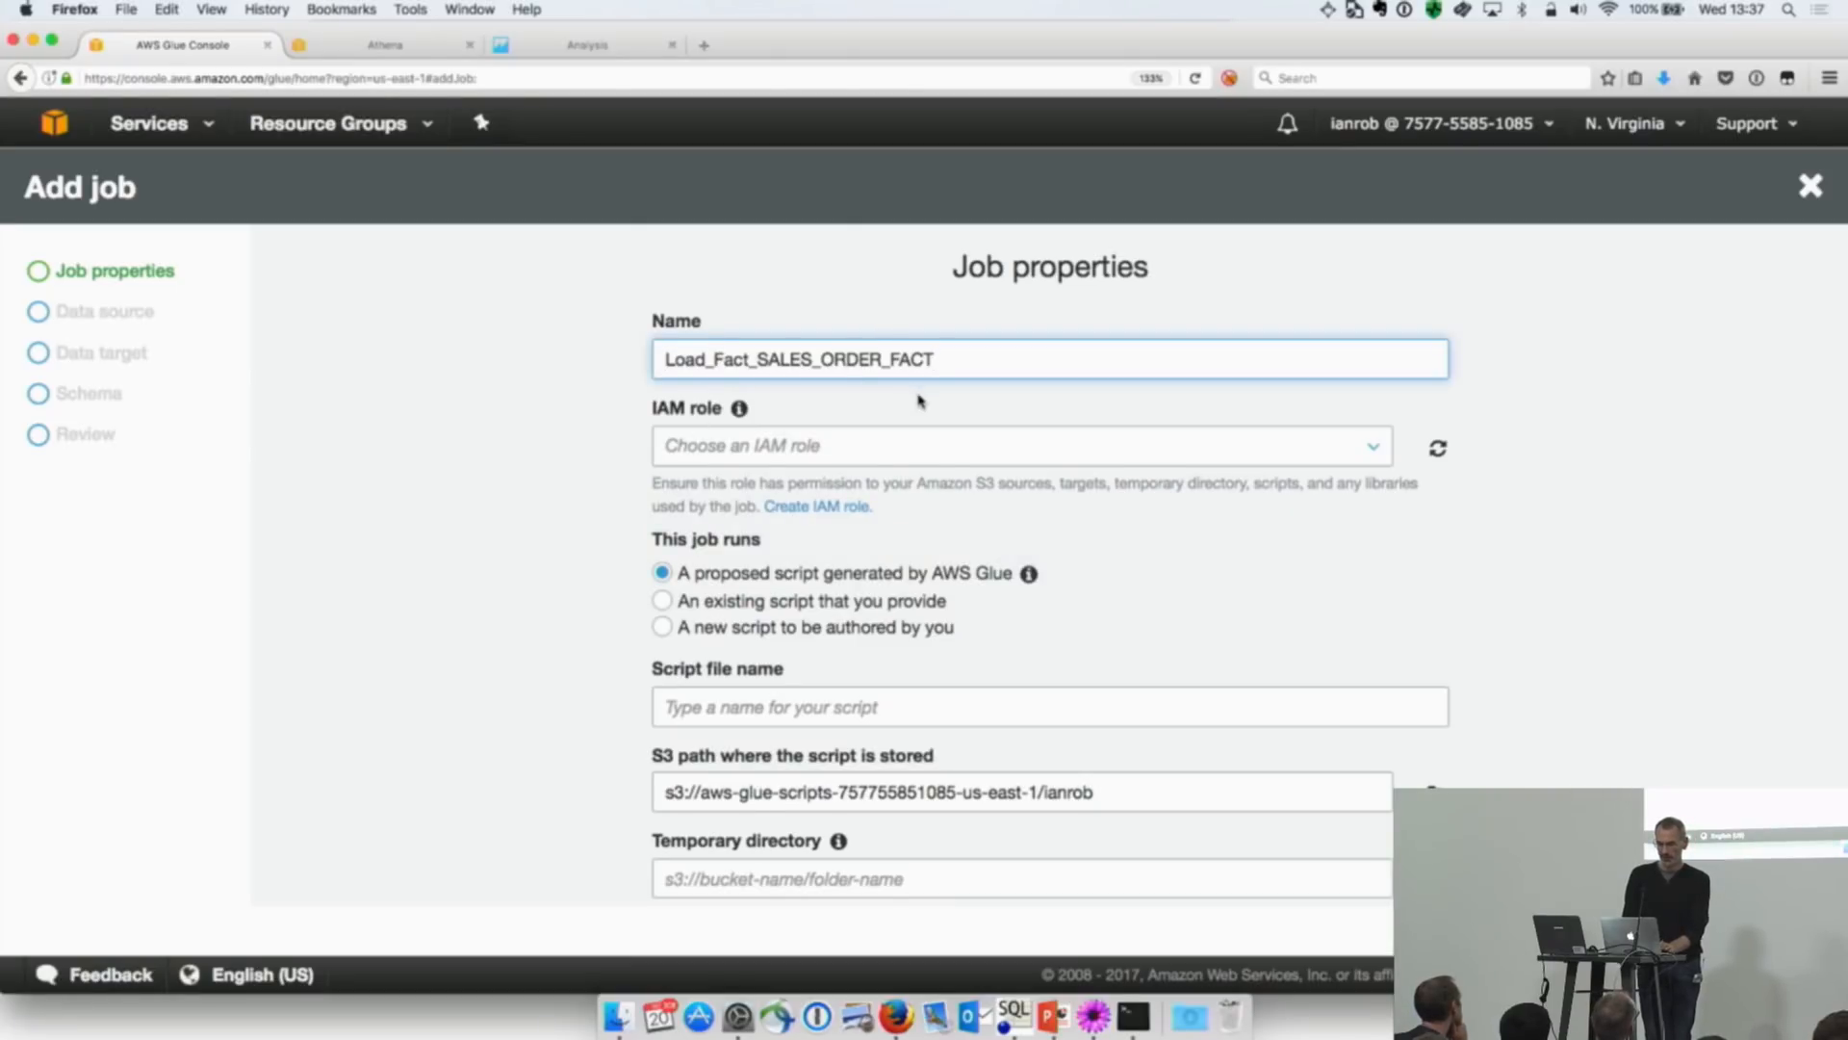
Step: Assign the AWSGlueServiceRoleDefault role, set the temporary directory to the S3 bucket ending in -temp, and continue to the data sources
click(1376, 450)
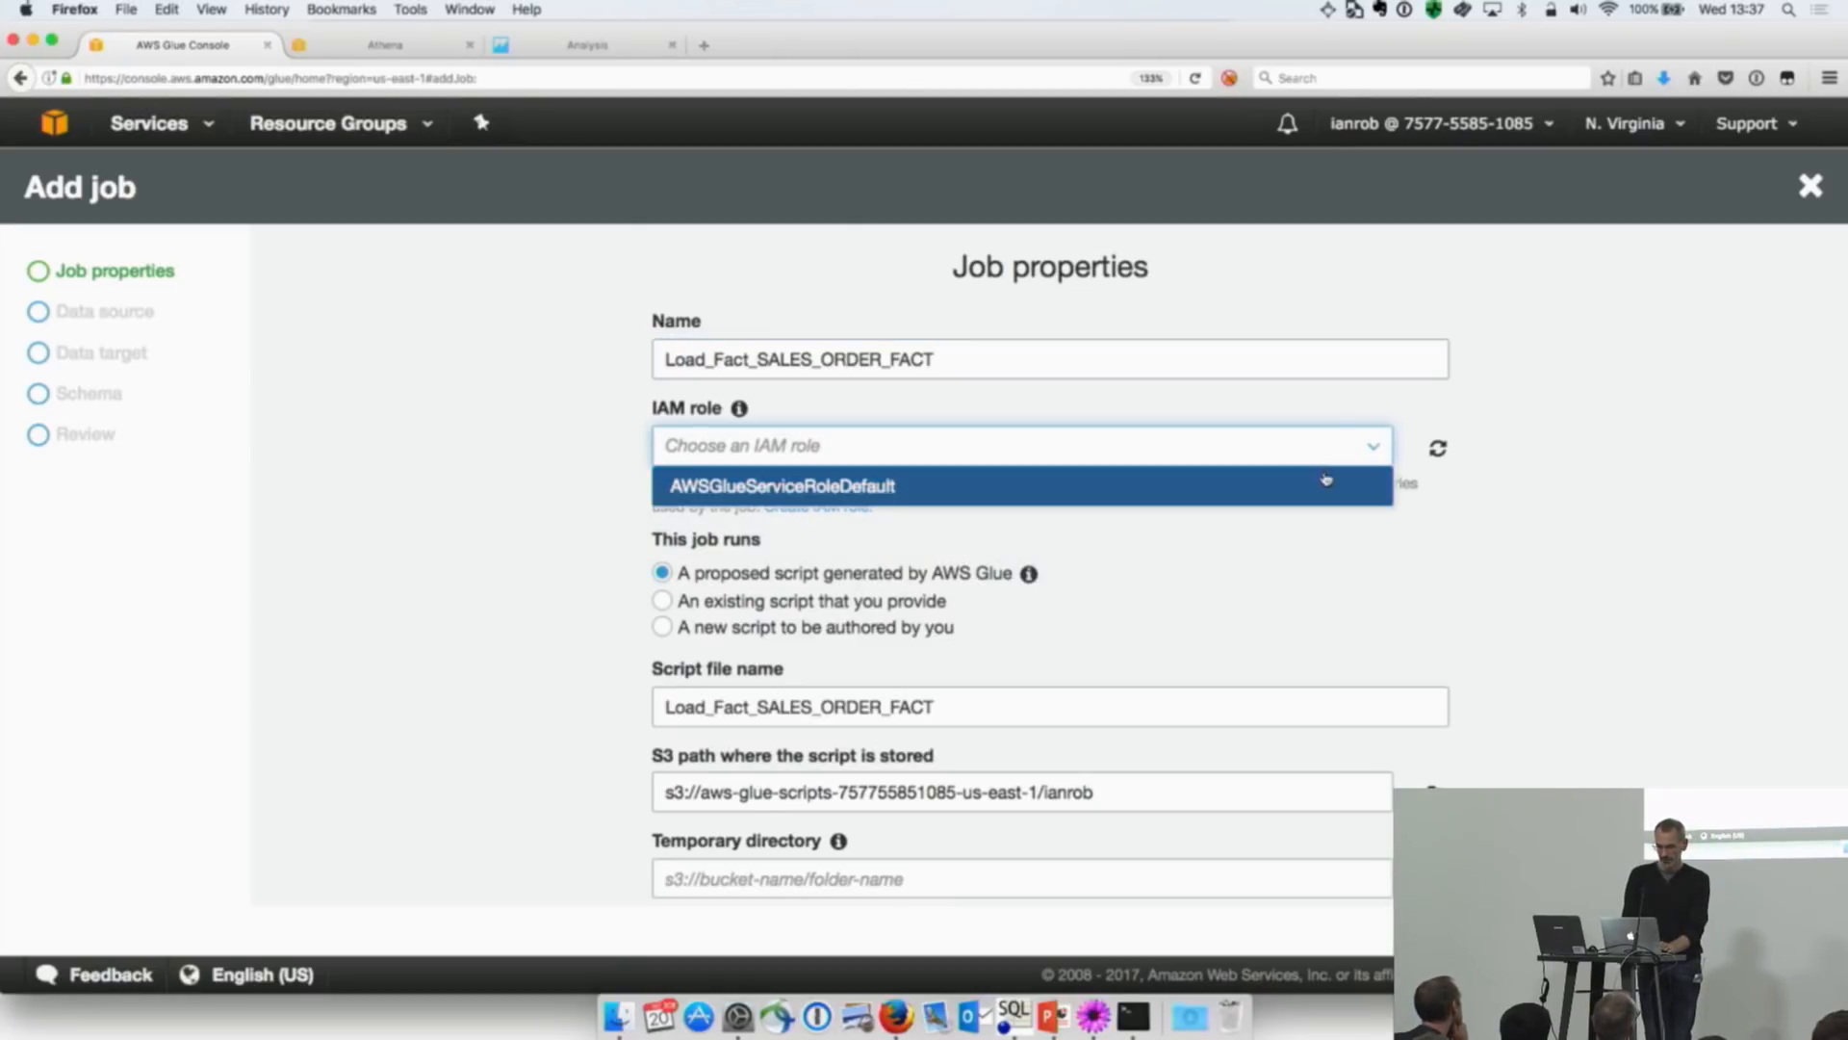
click(1326, 482)
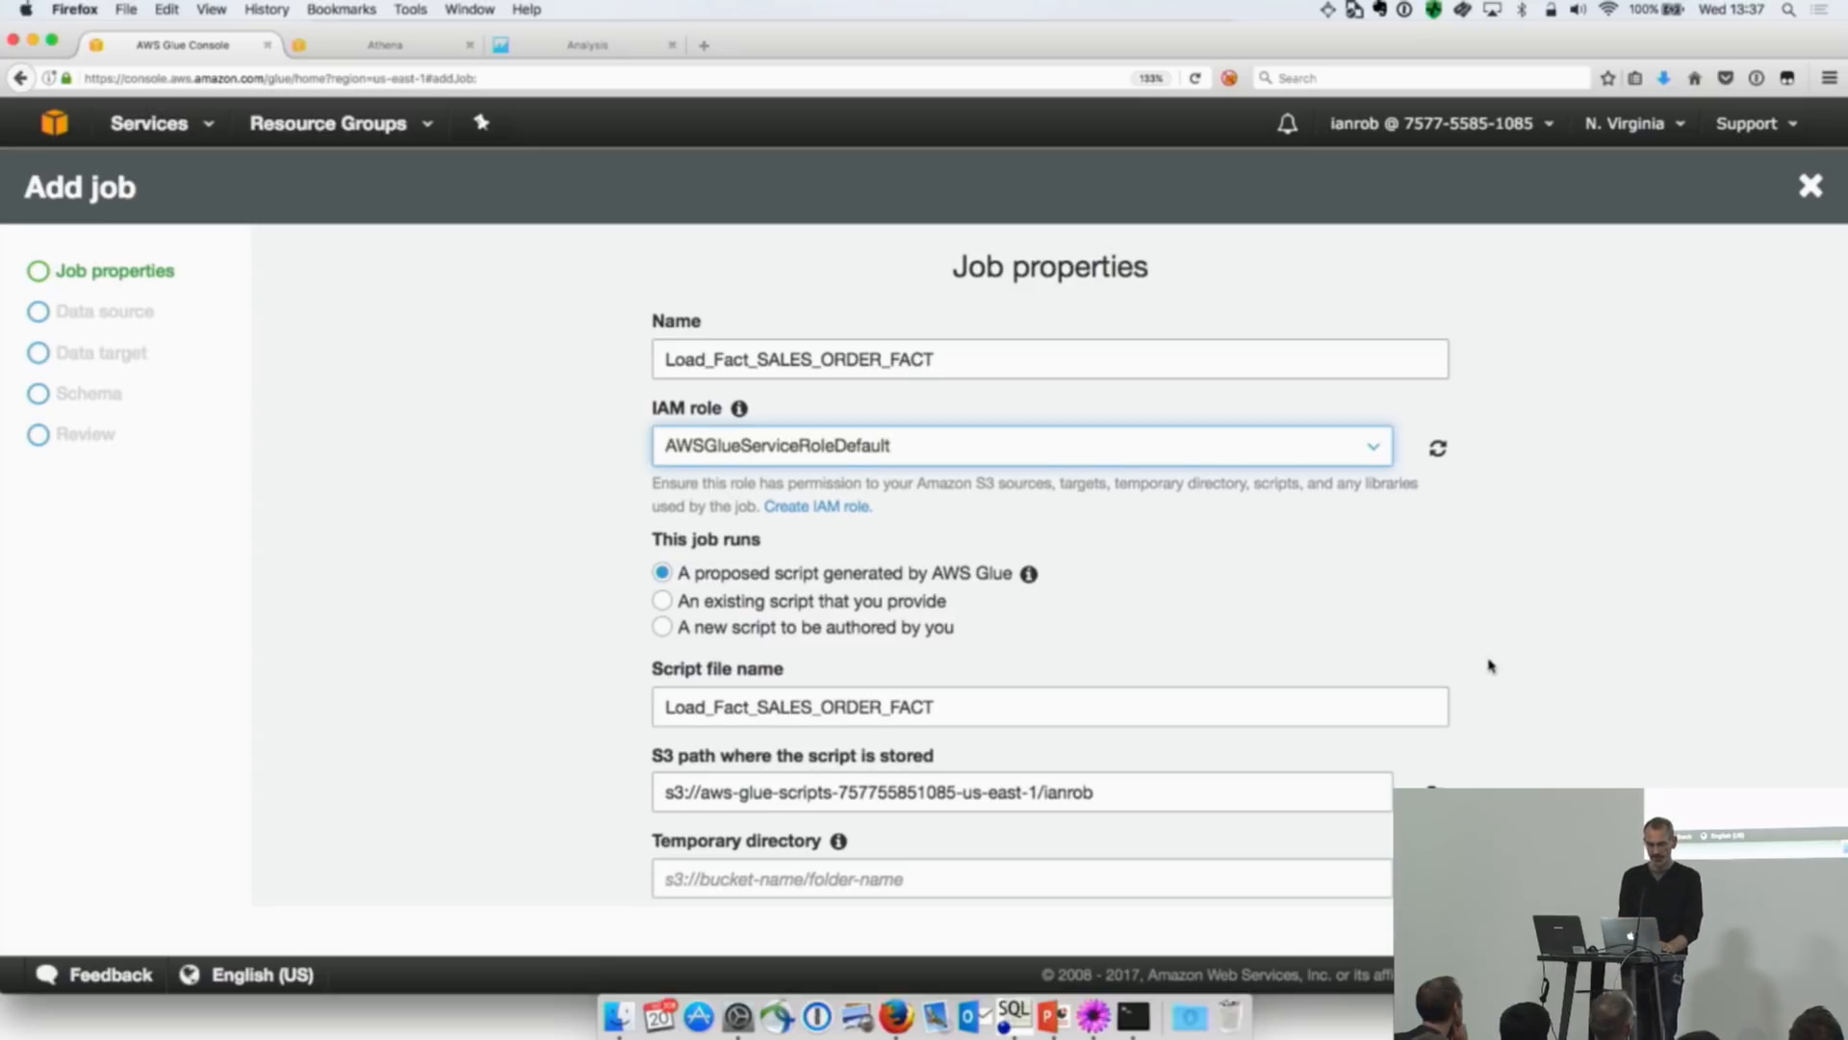
scroll(1489, 664, down, 3)
drag(1156, 603, 689, 582)
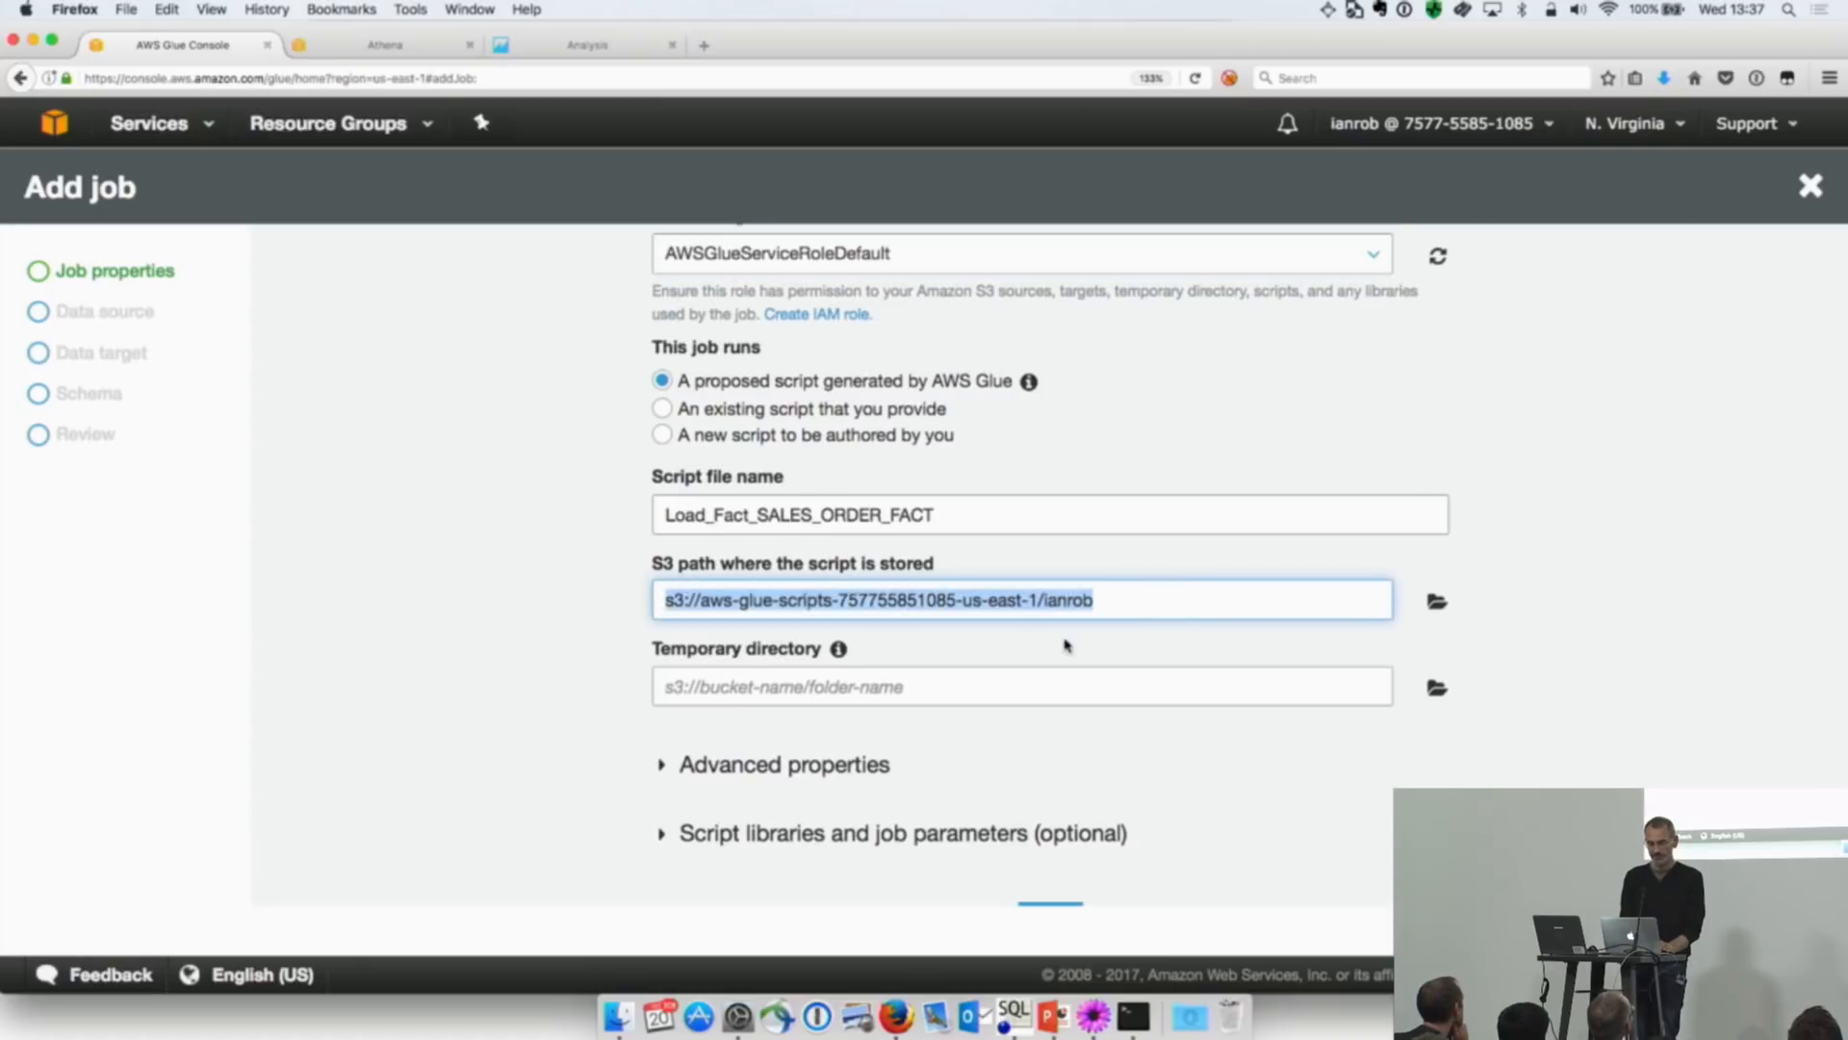
click(1437, 688)
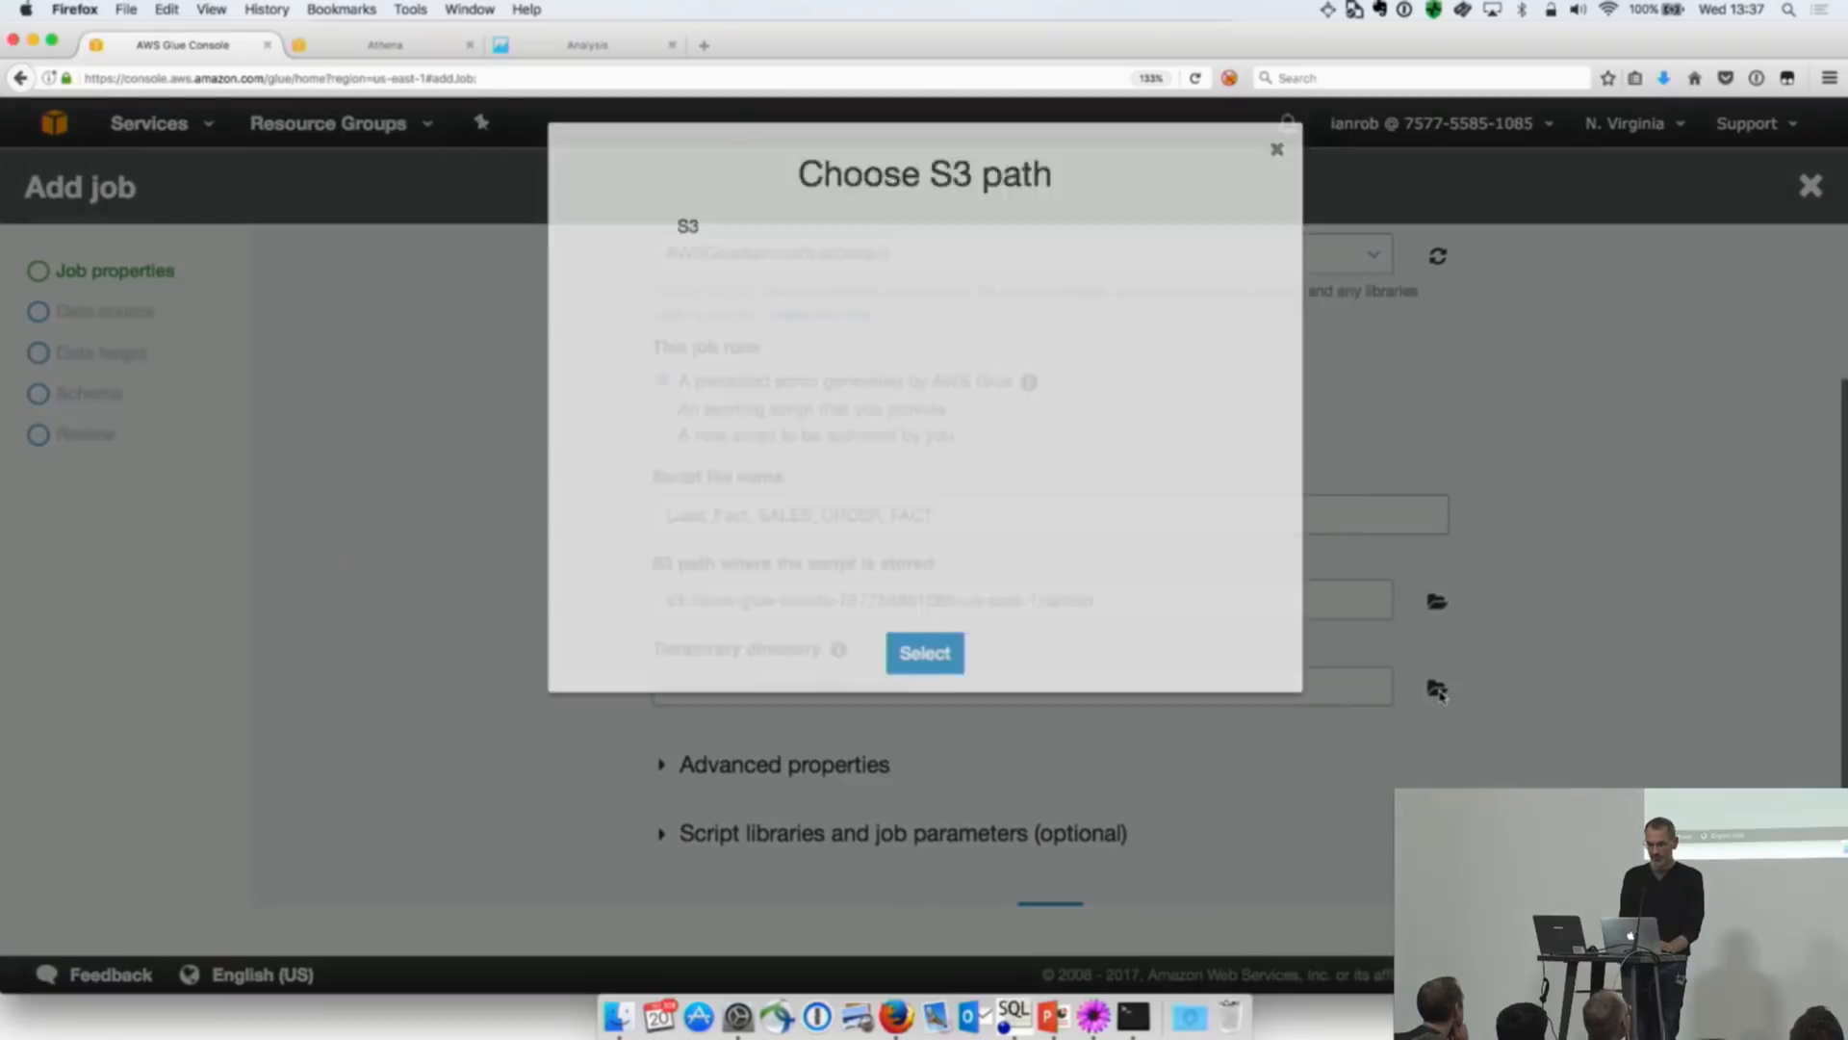
scroll(993, 528, down, 10)
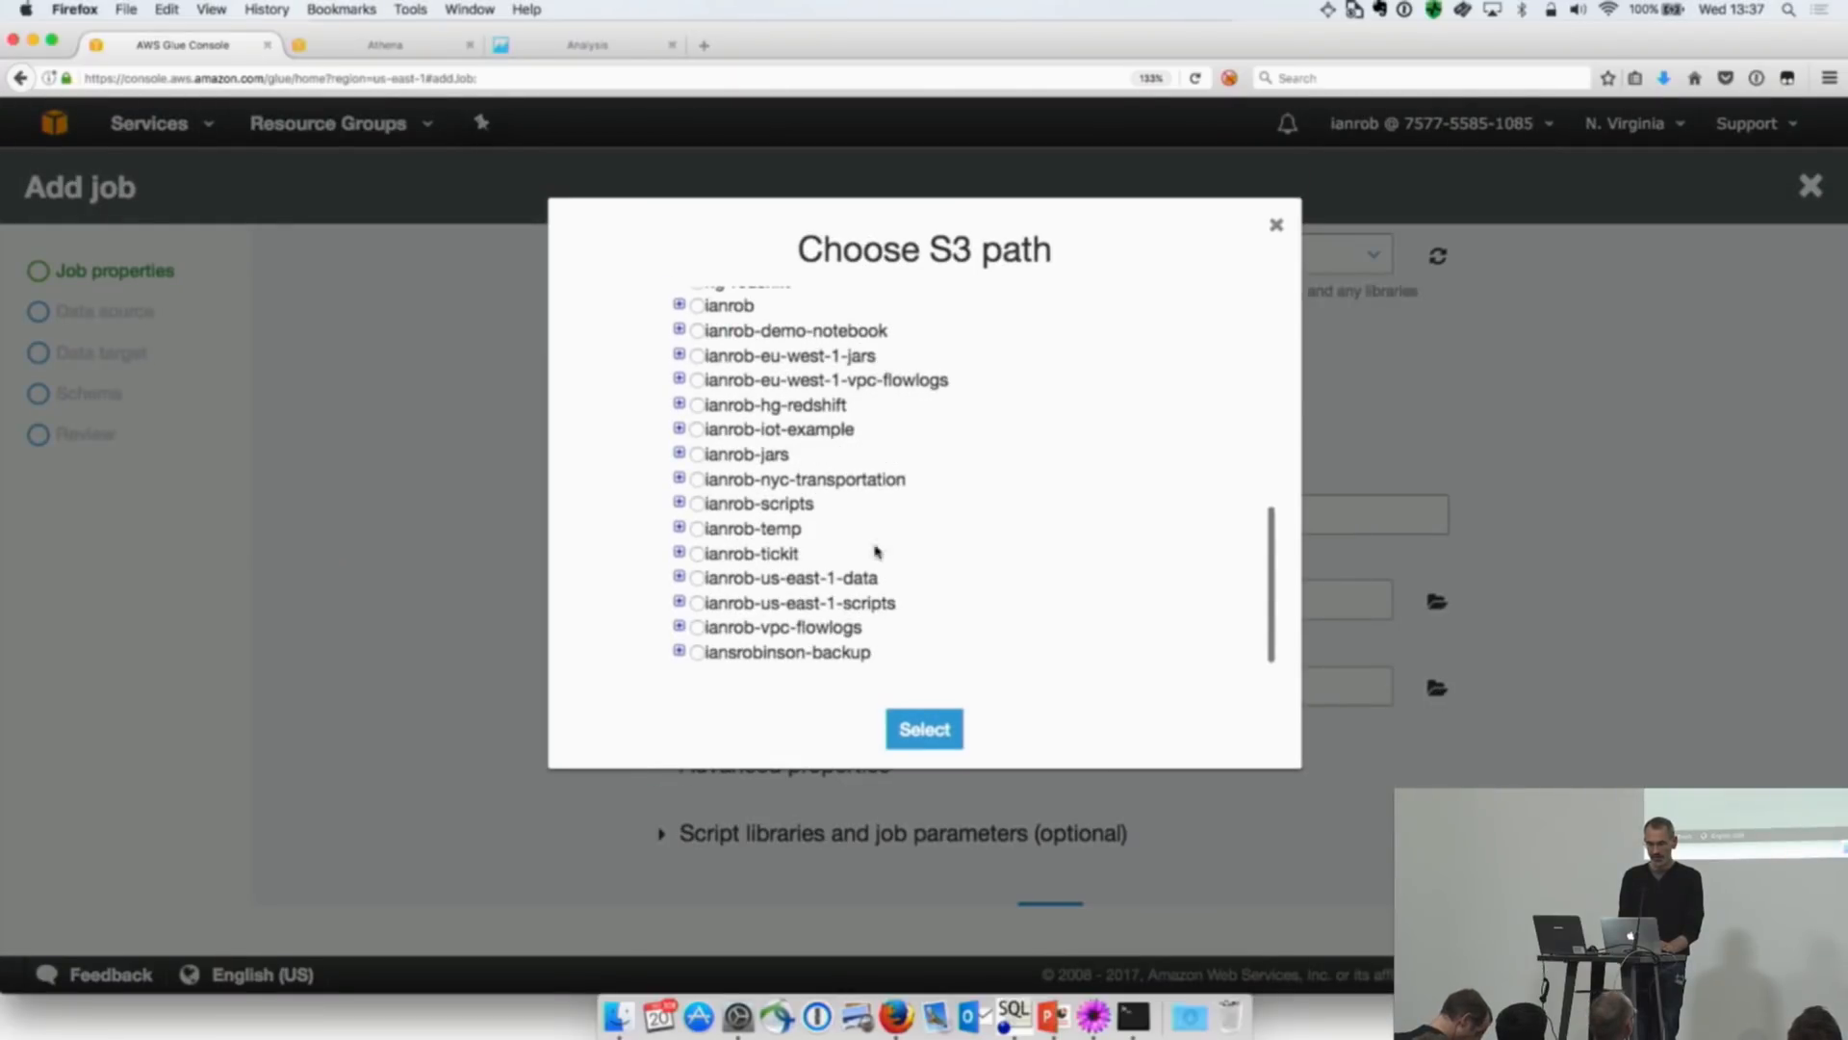
click(697, 529)
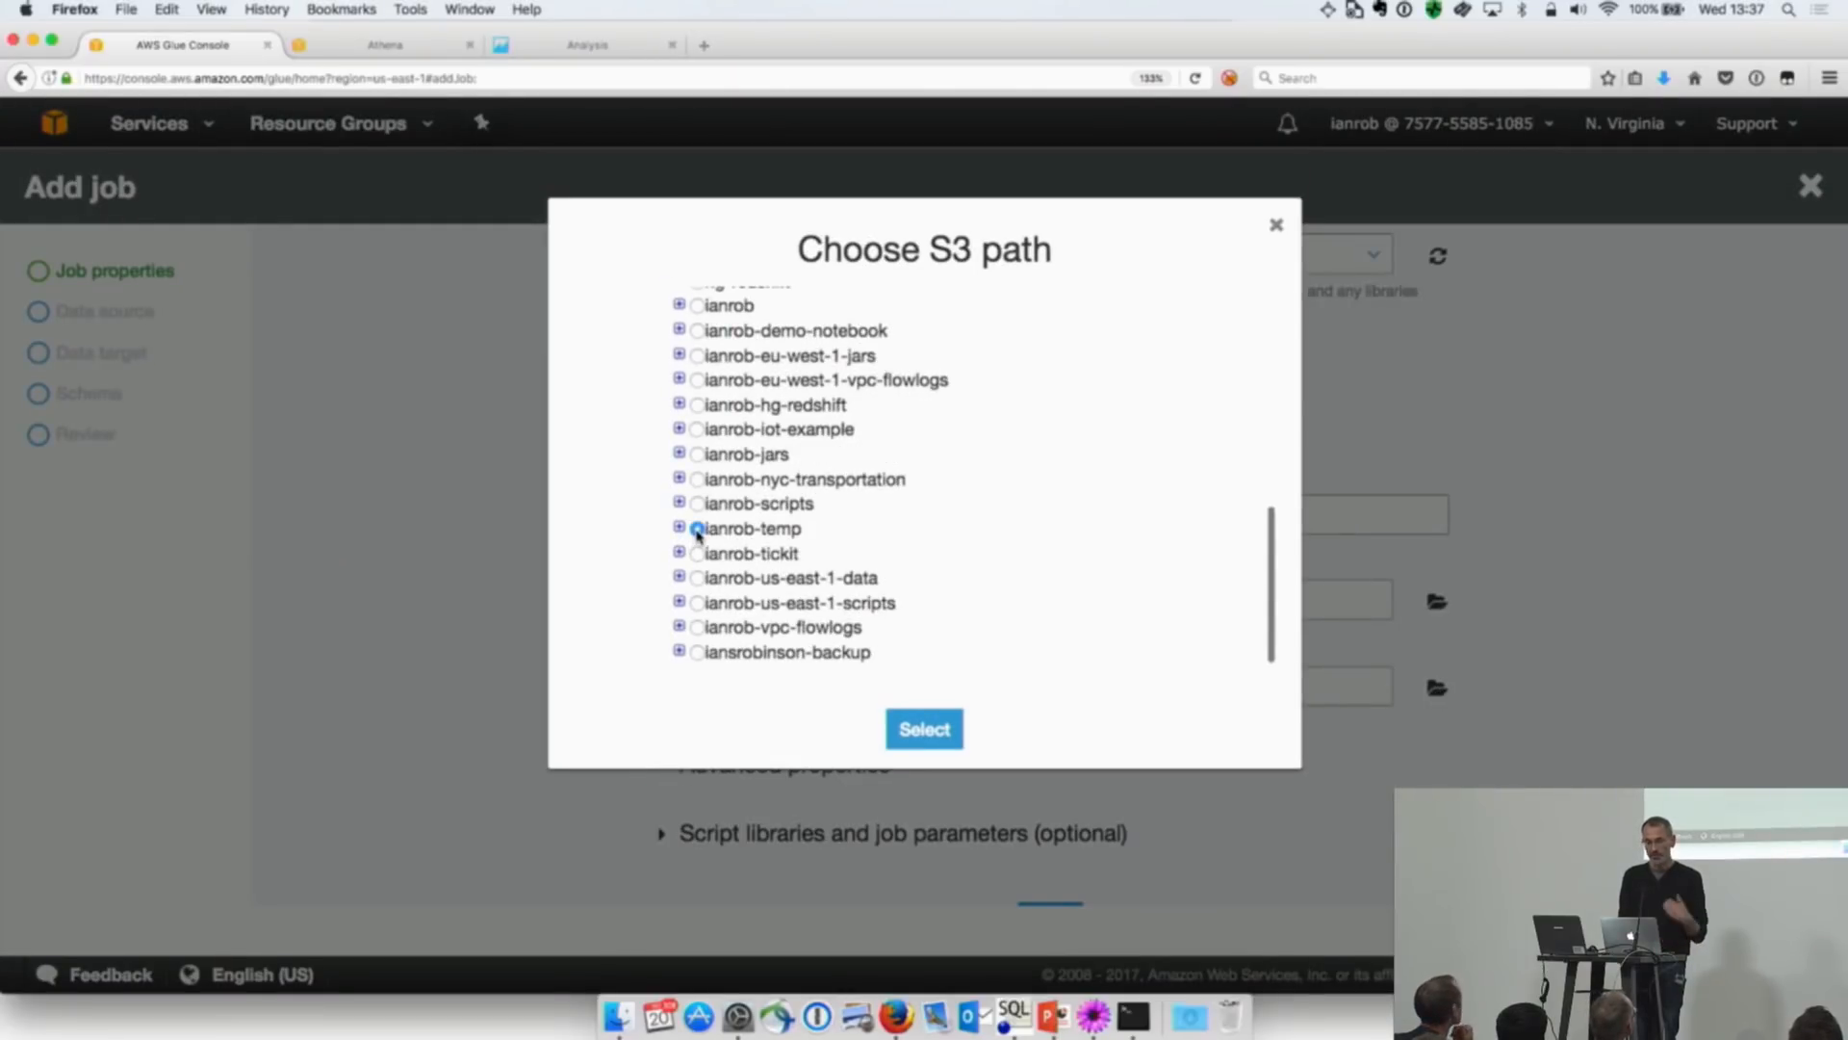
click(902, 729)
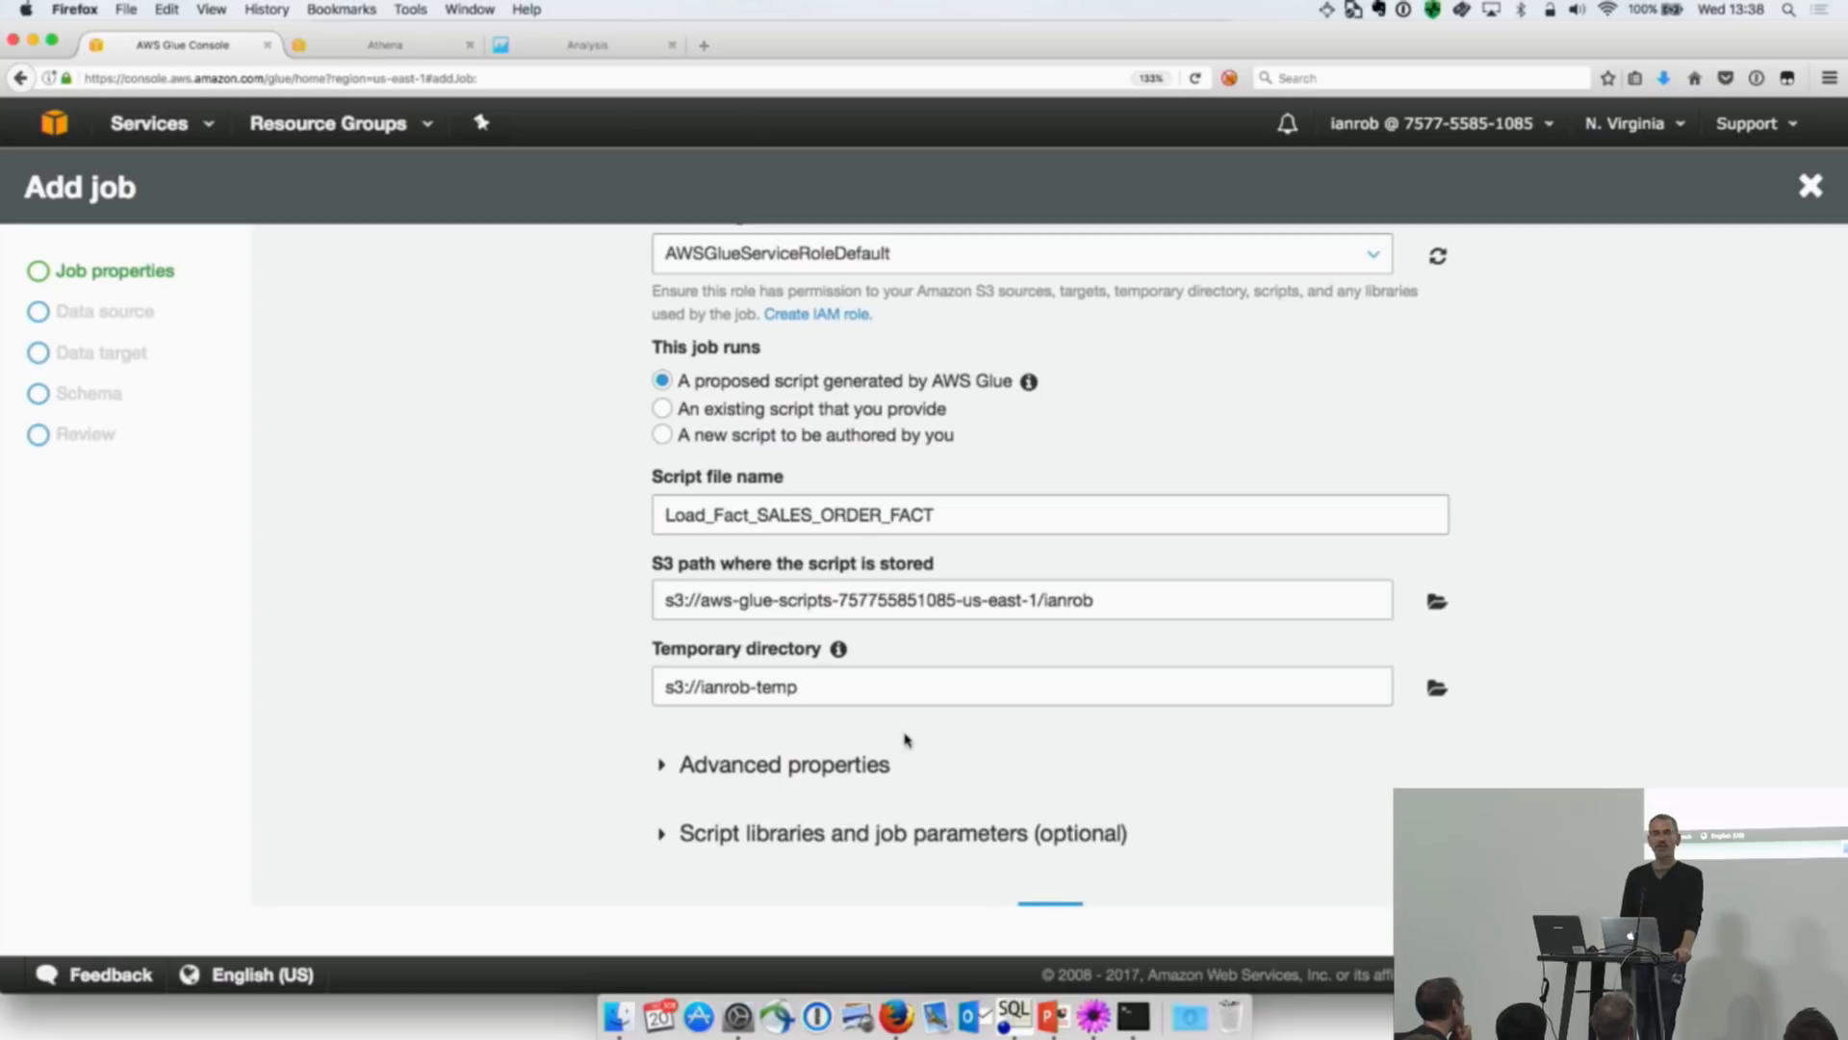
scroll(1223, 761, down, 1)
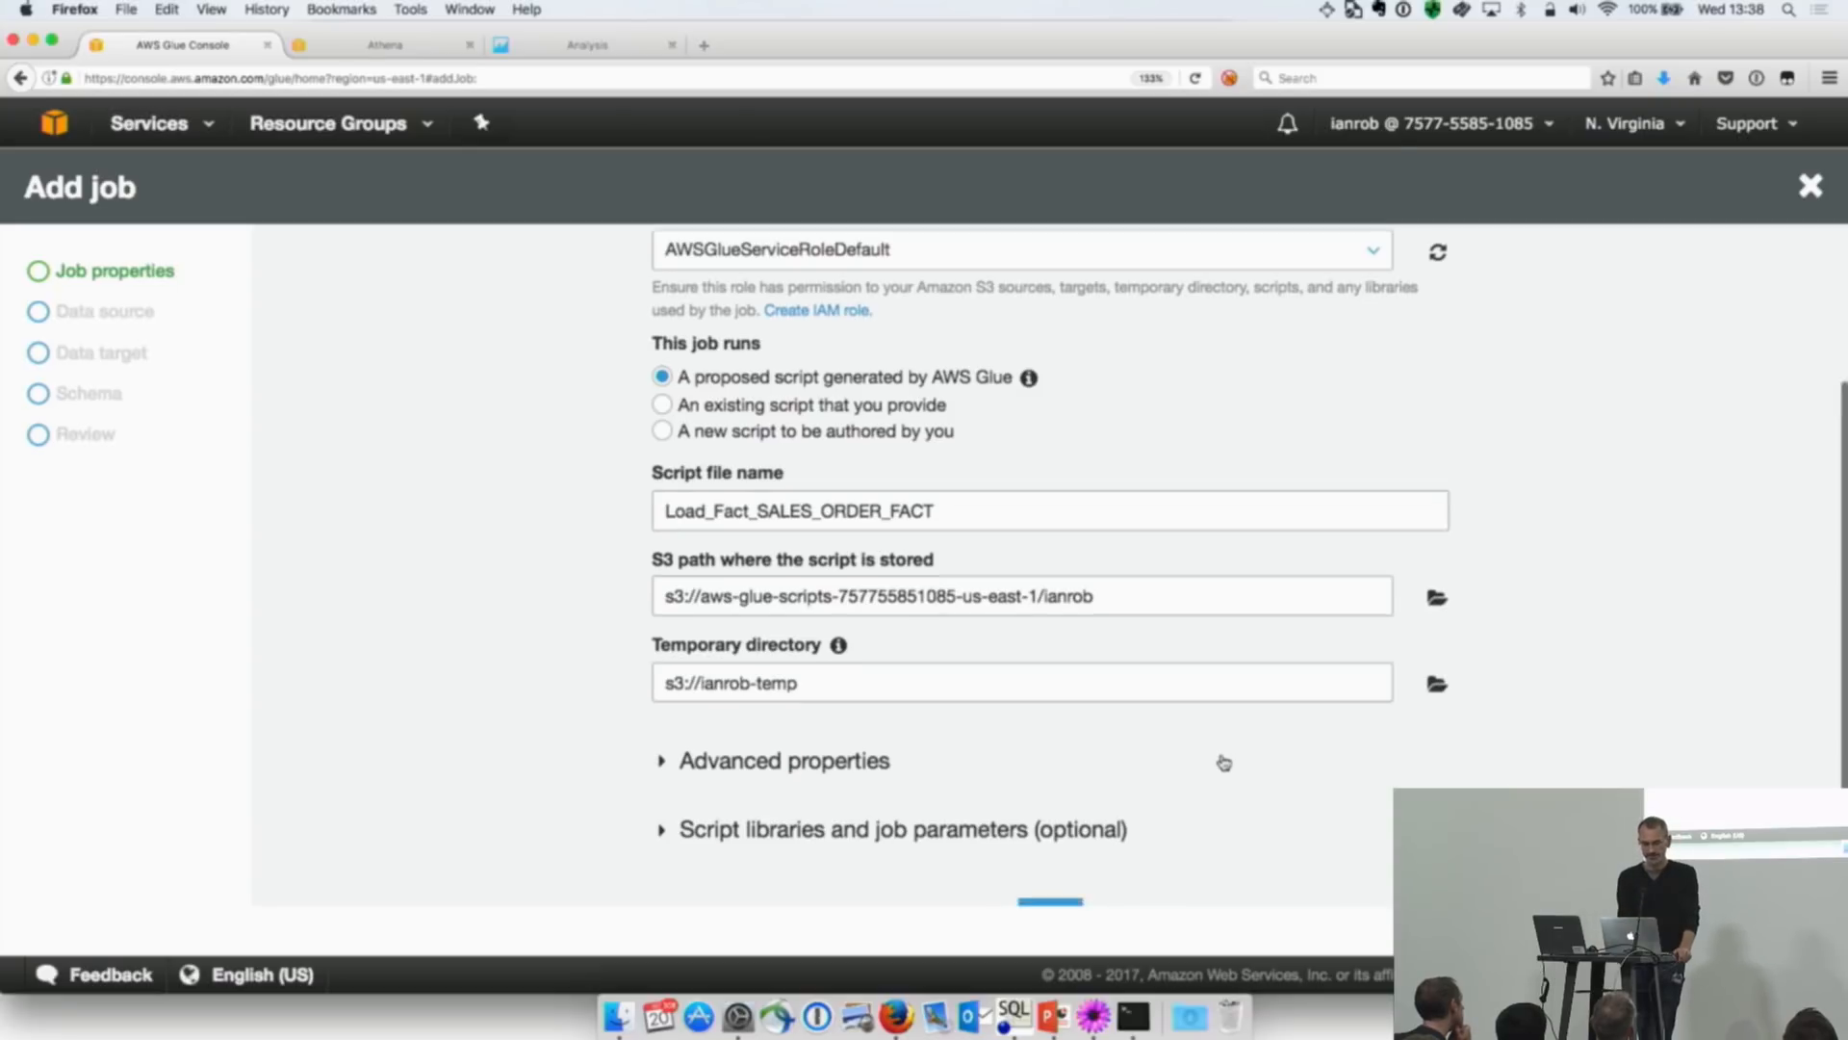
click(1050, 872)
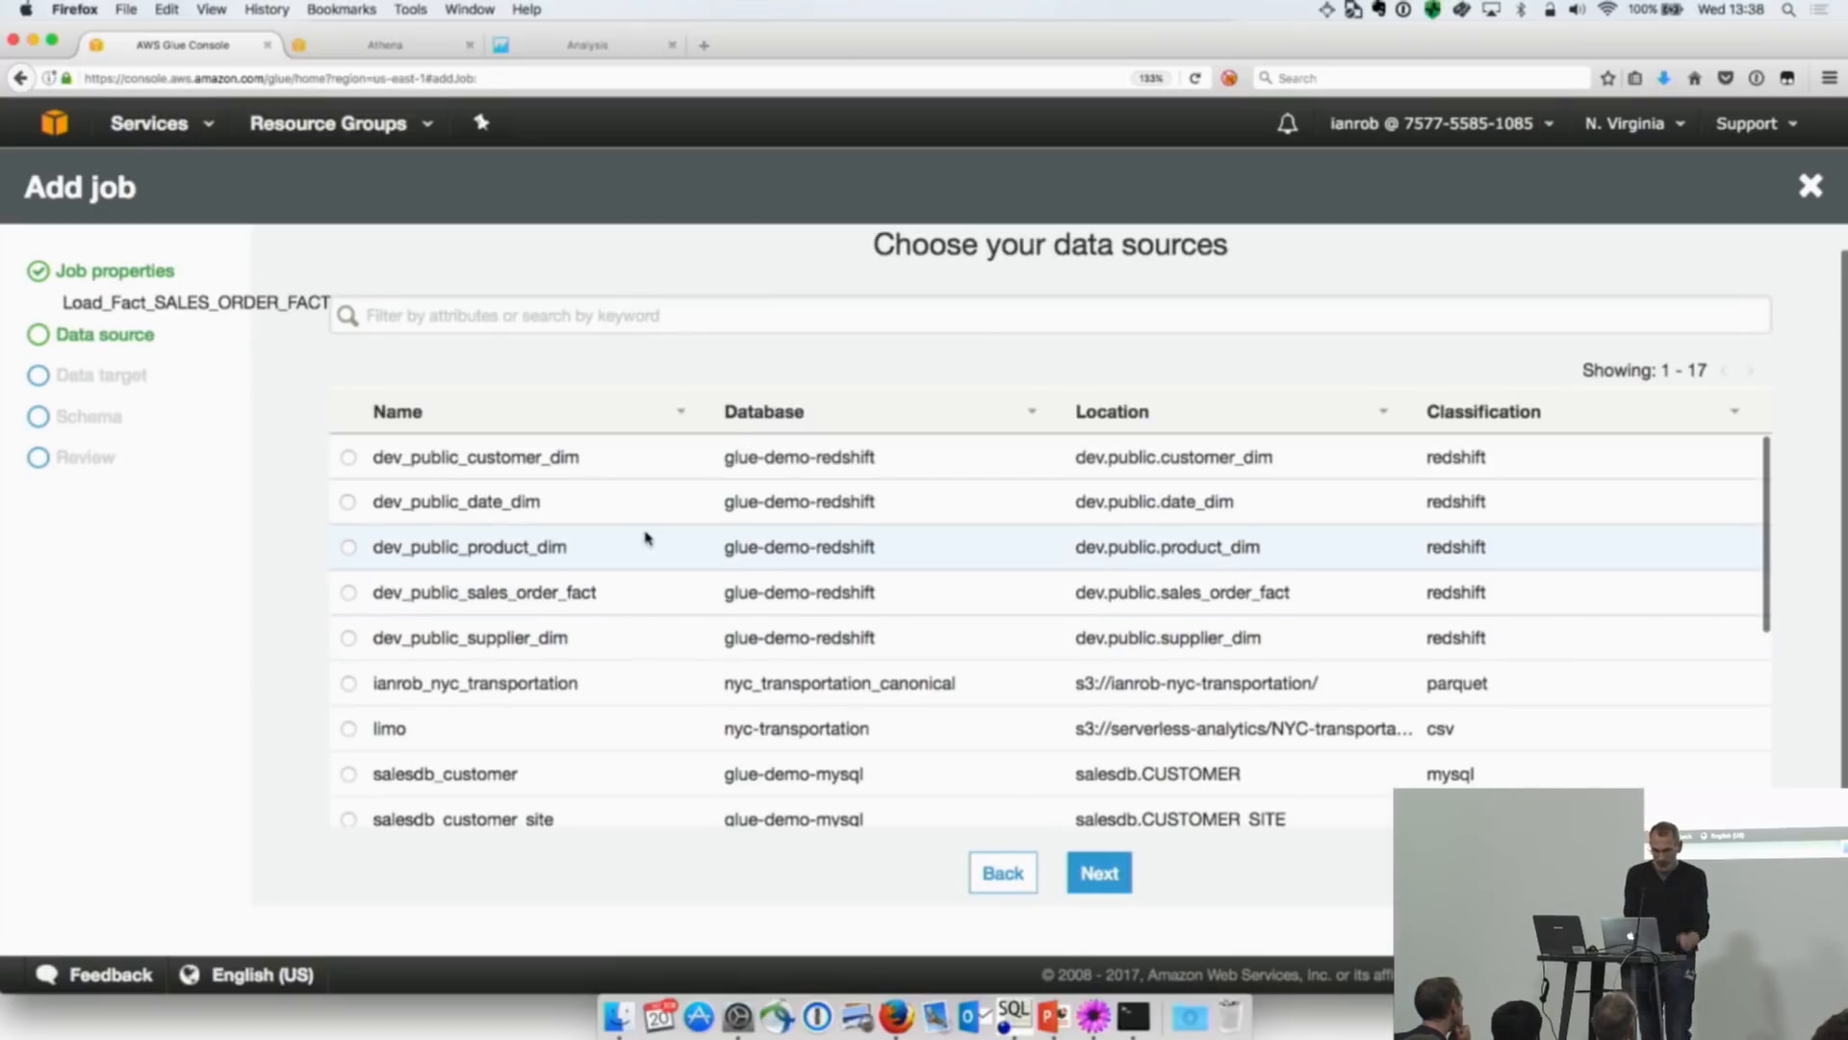
Step: Choose salesdb_sales_order_all as the job's data source and the existing catalog table dev_public_sales_order_fact as its data target
scroll(661, 597, down, 1)
scroll(661, 597, up, 1)
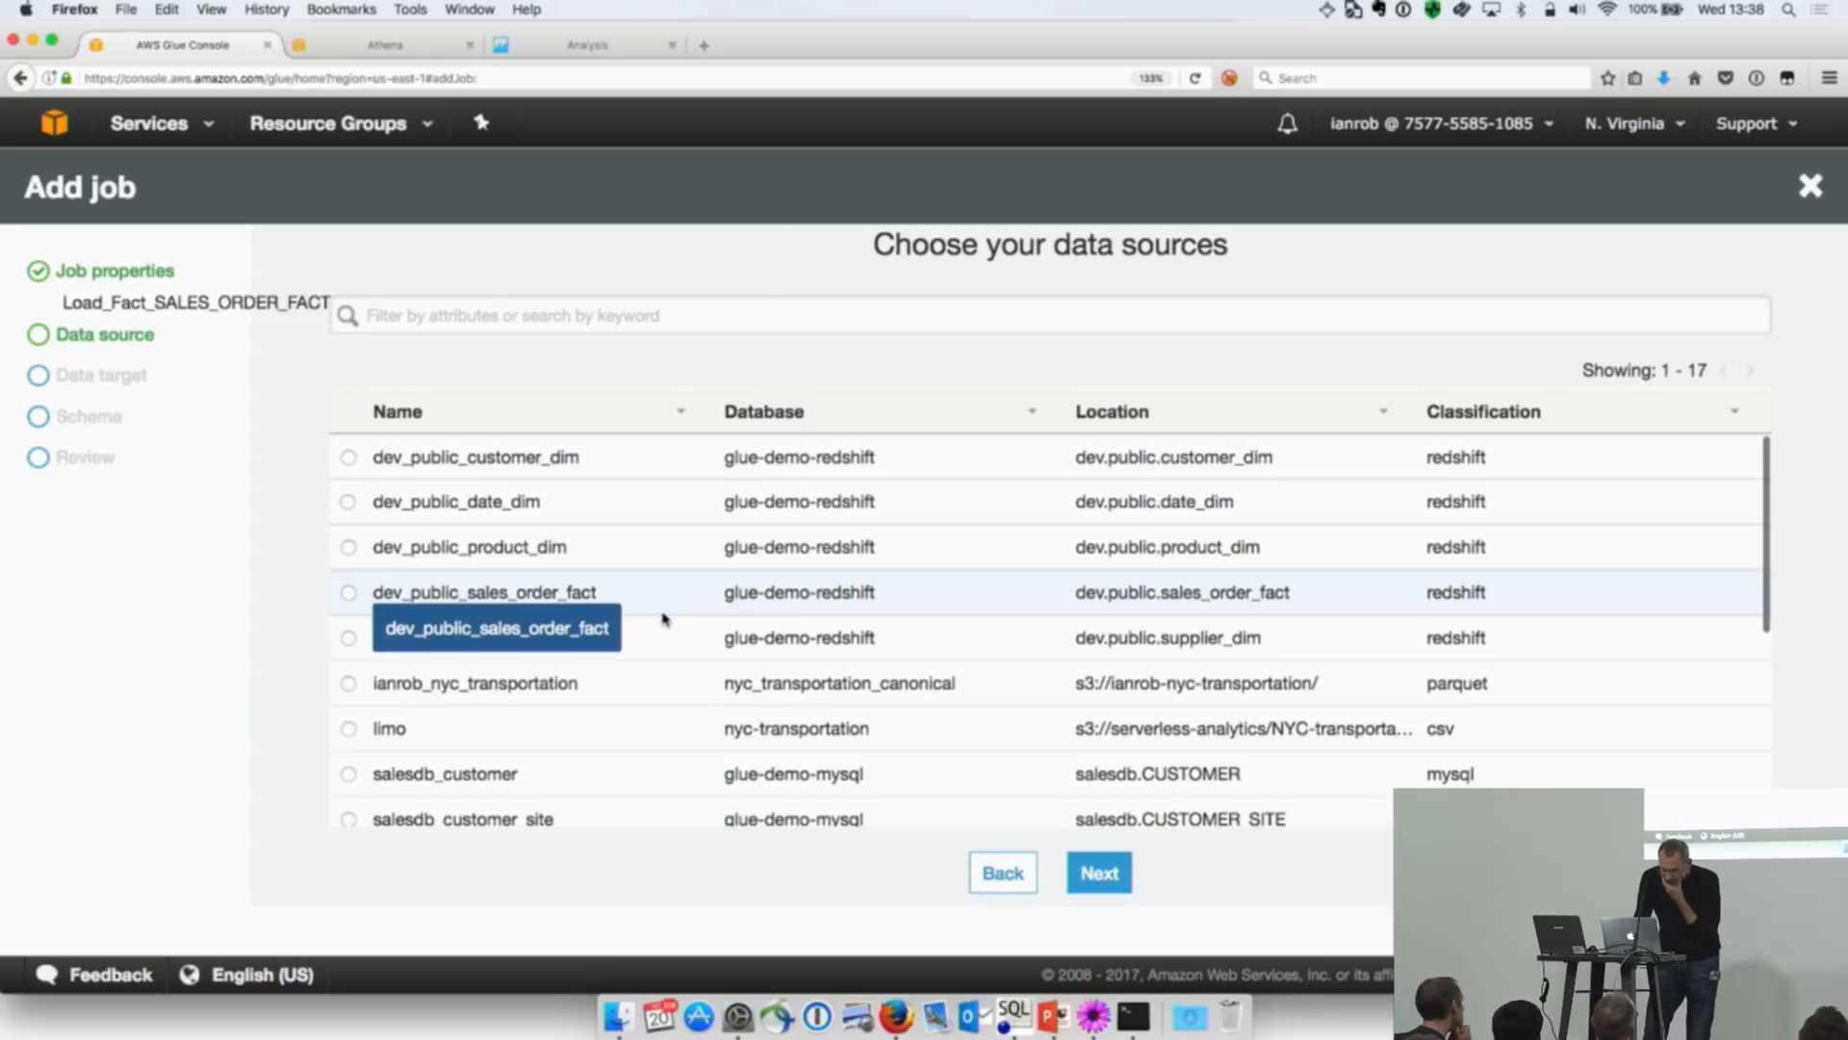
scroll(662, 597, down, 5)
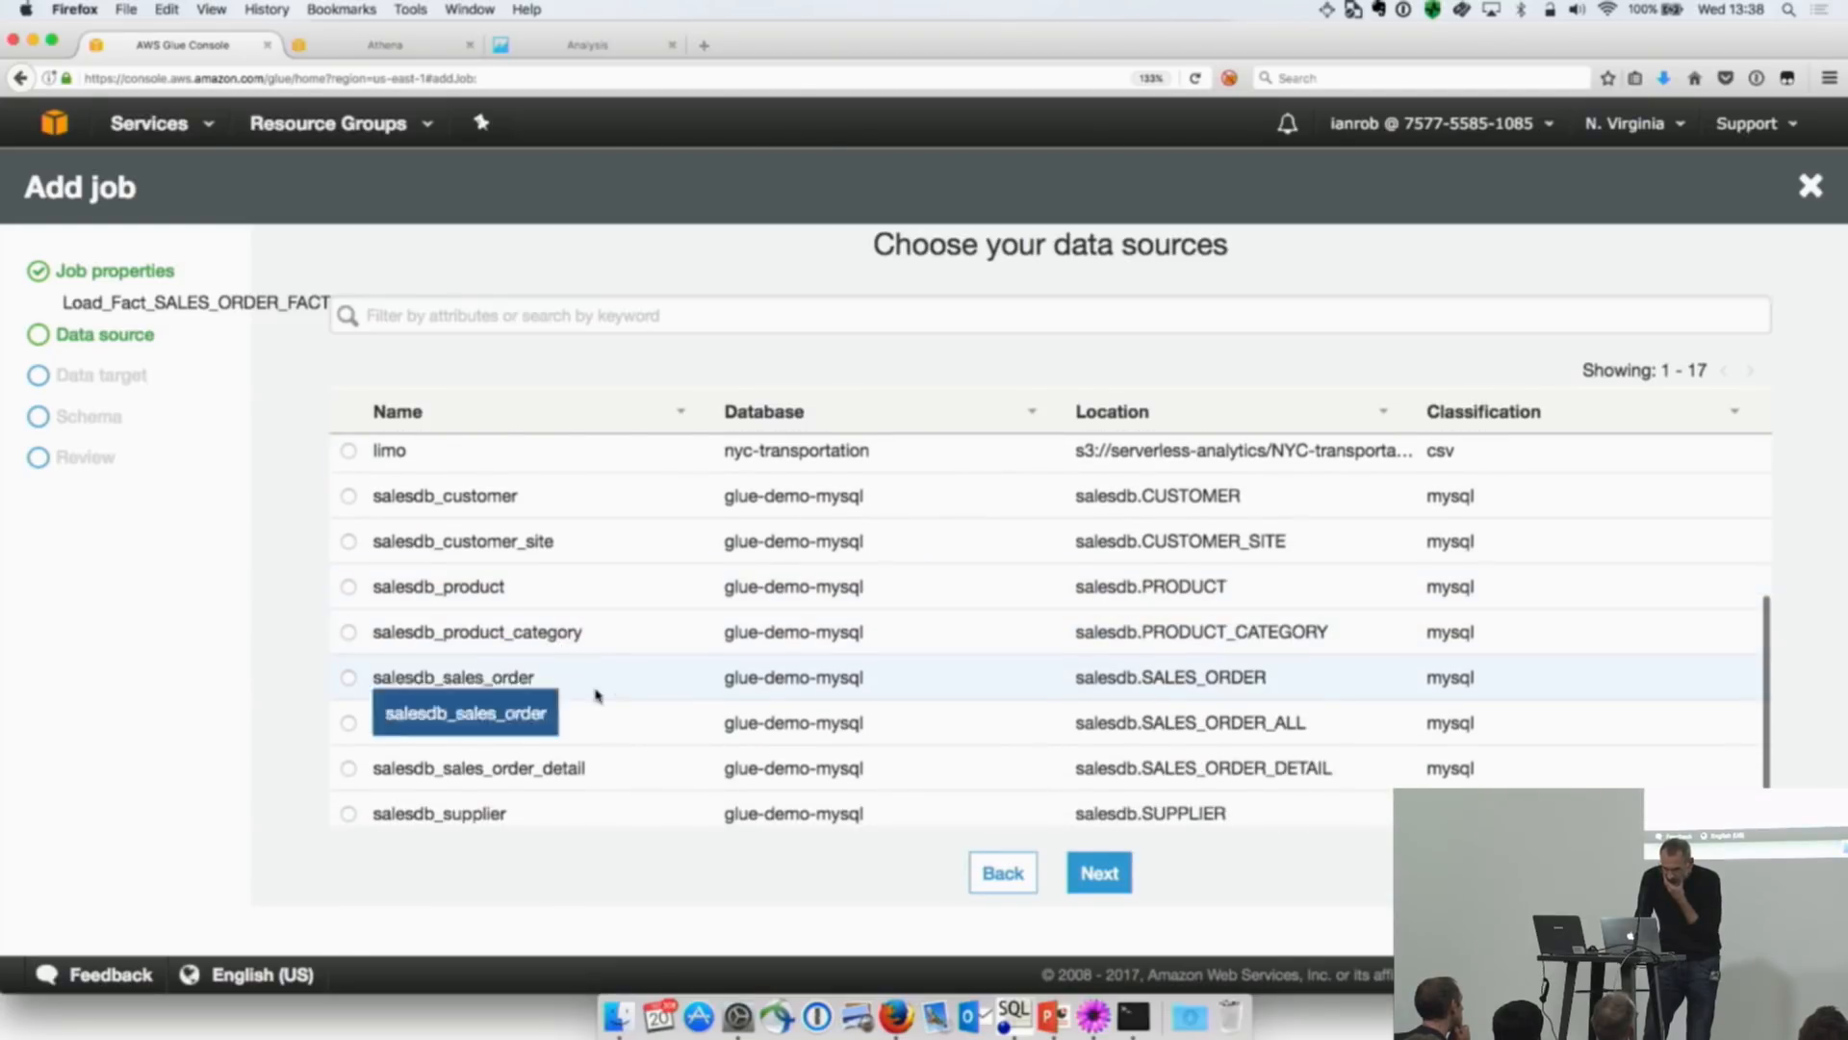
click(346, 728)
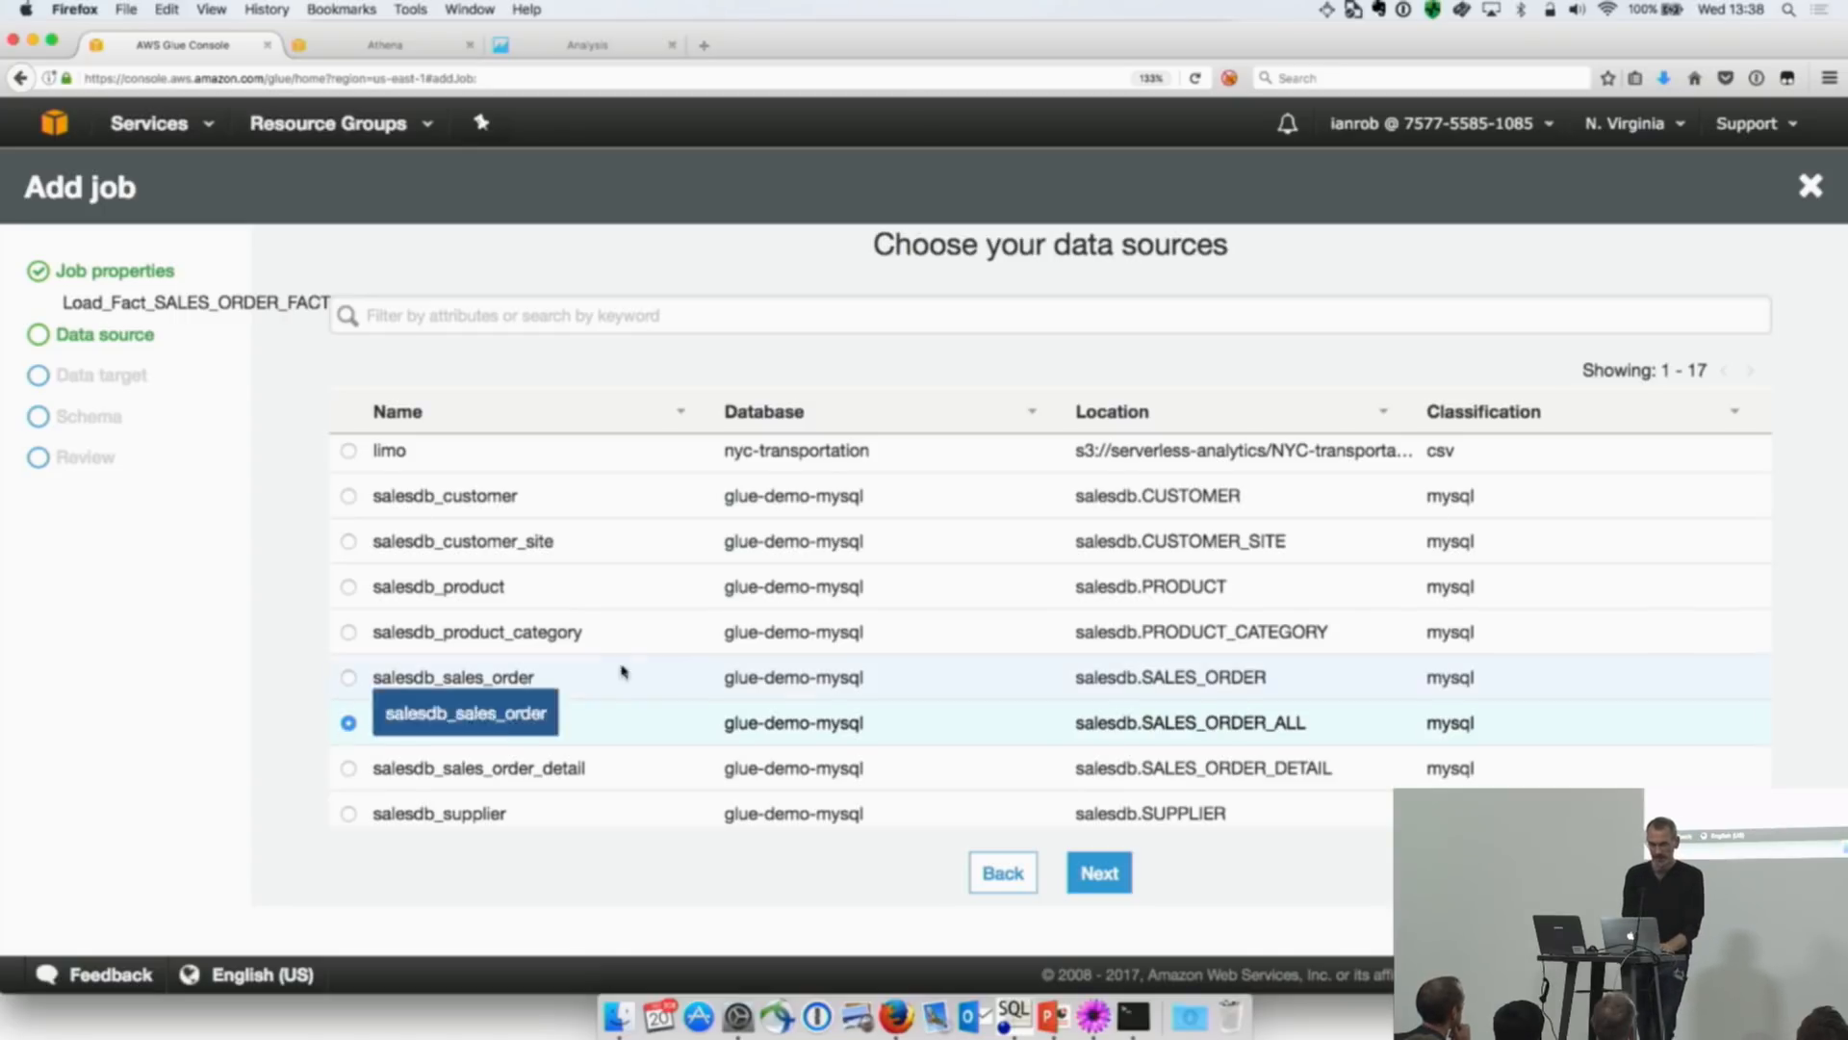
click(1100, 882)
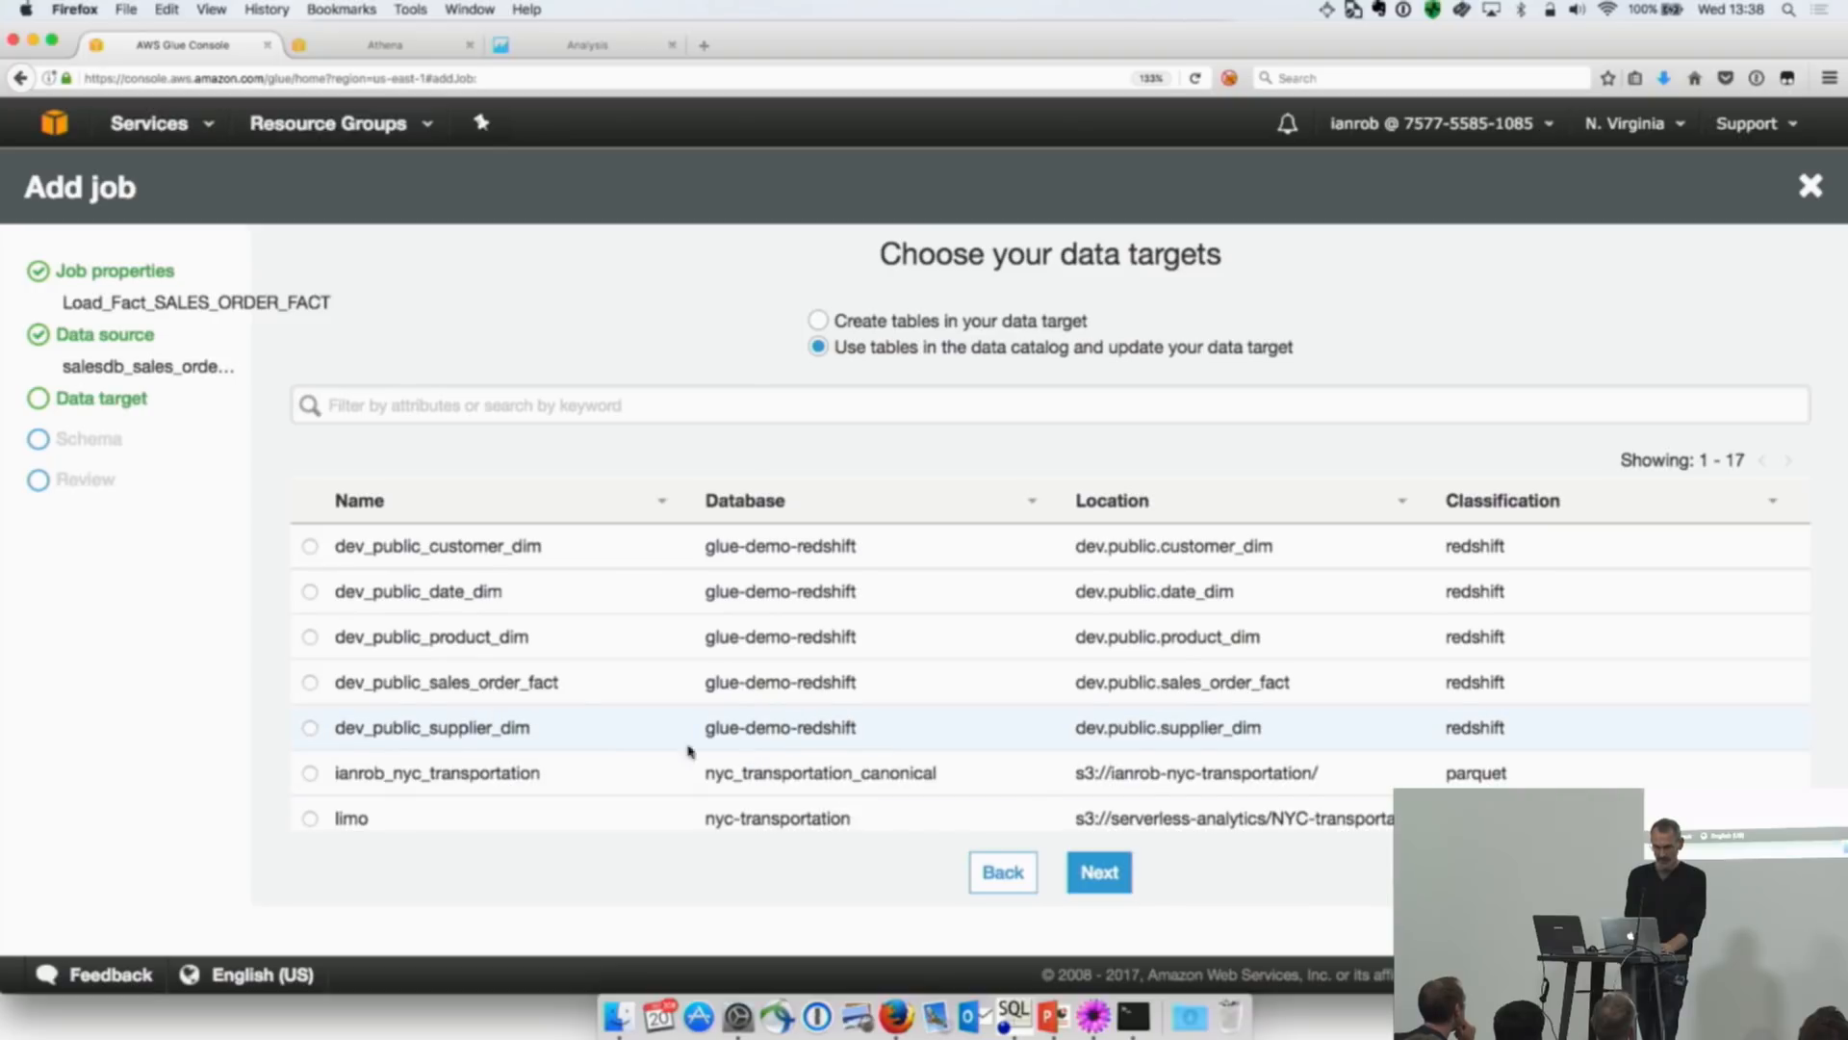
click(309, 682)
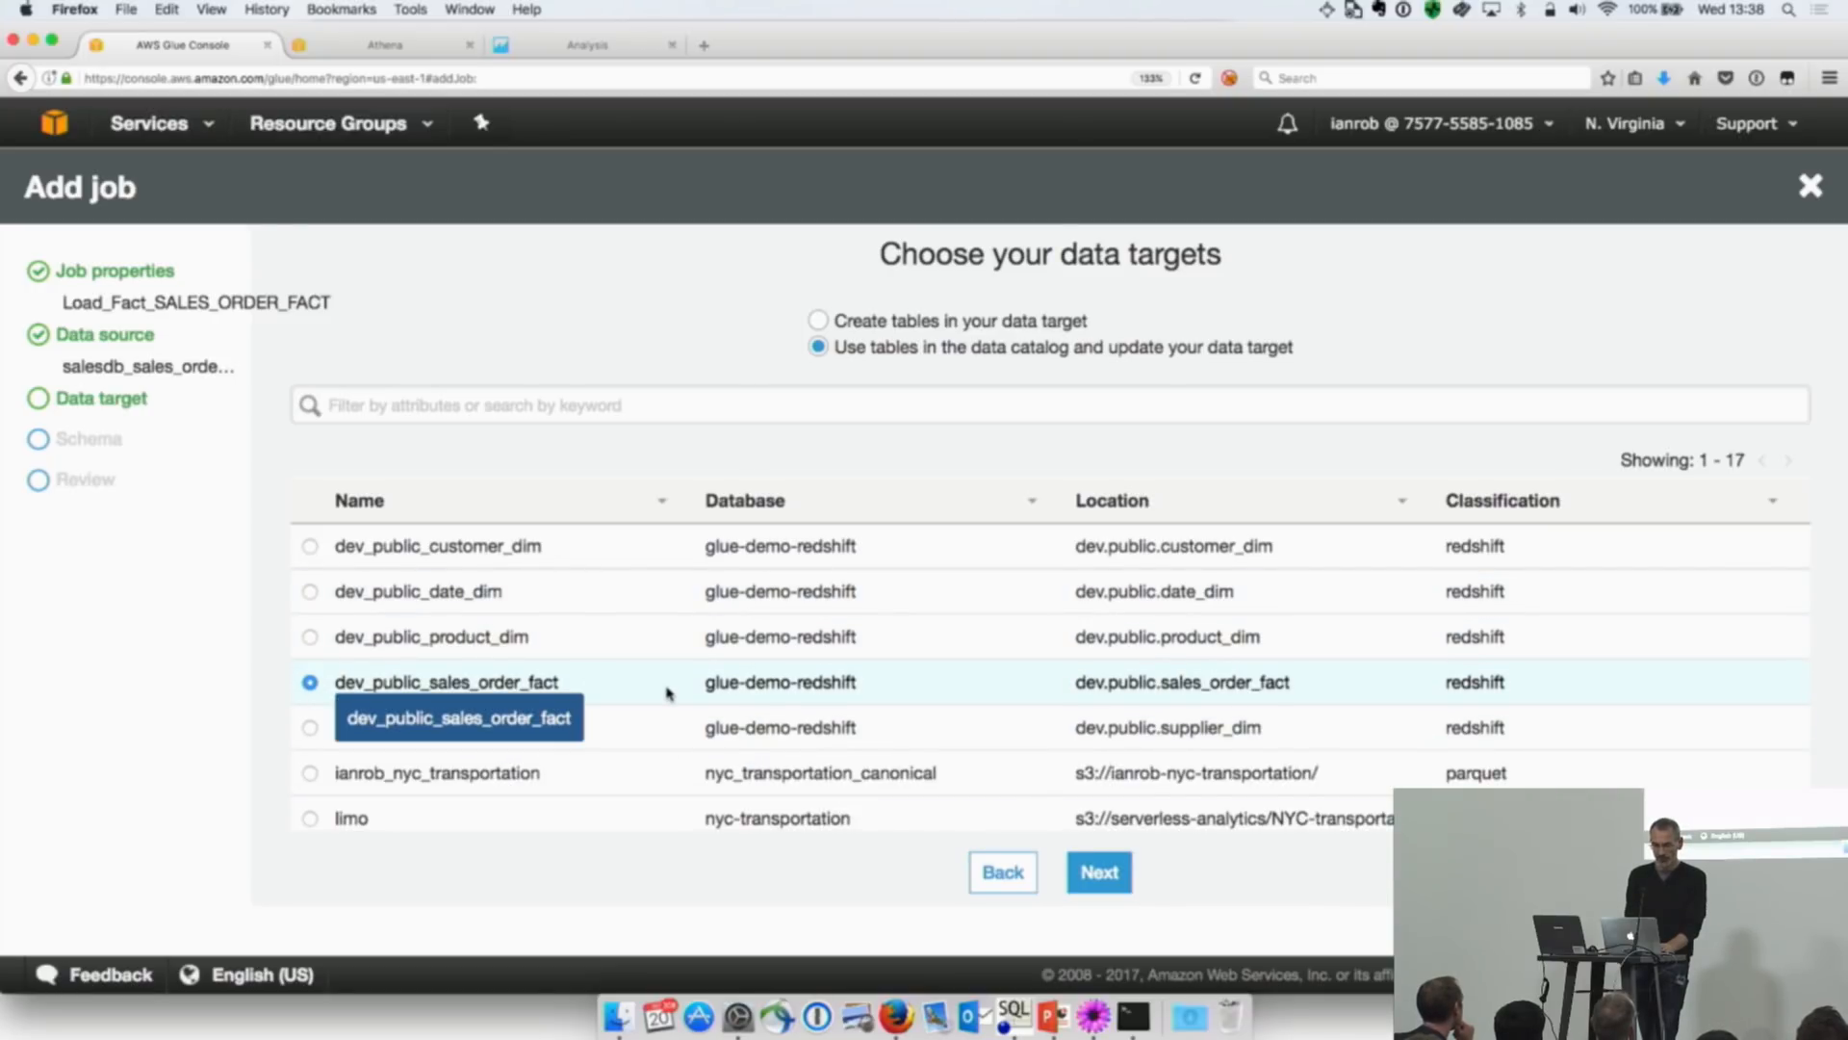
click(1096, 872)
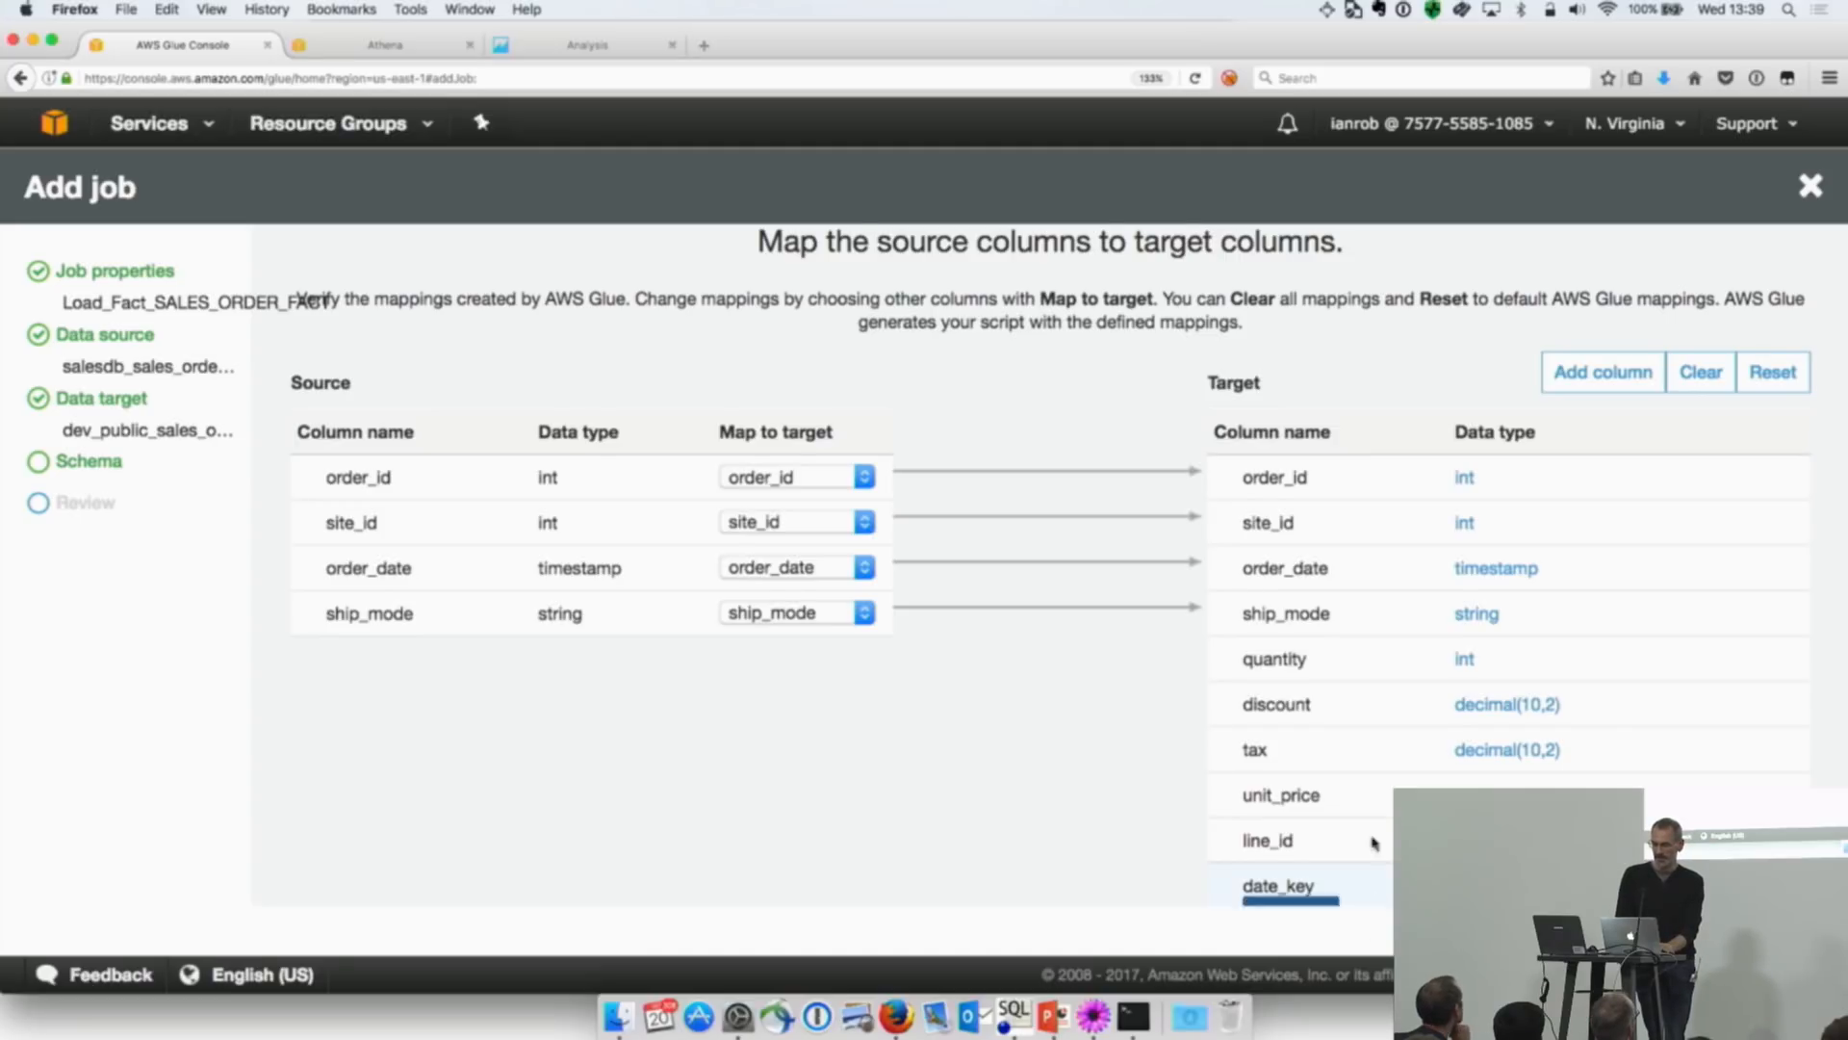
Step: Accept the proposed source-to-target column mappings and finish creating the job
scroll(1373, 836, down, 5)
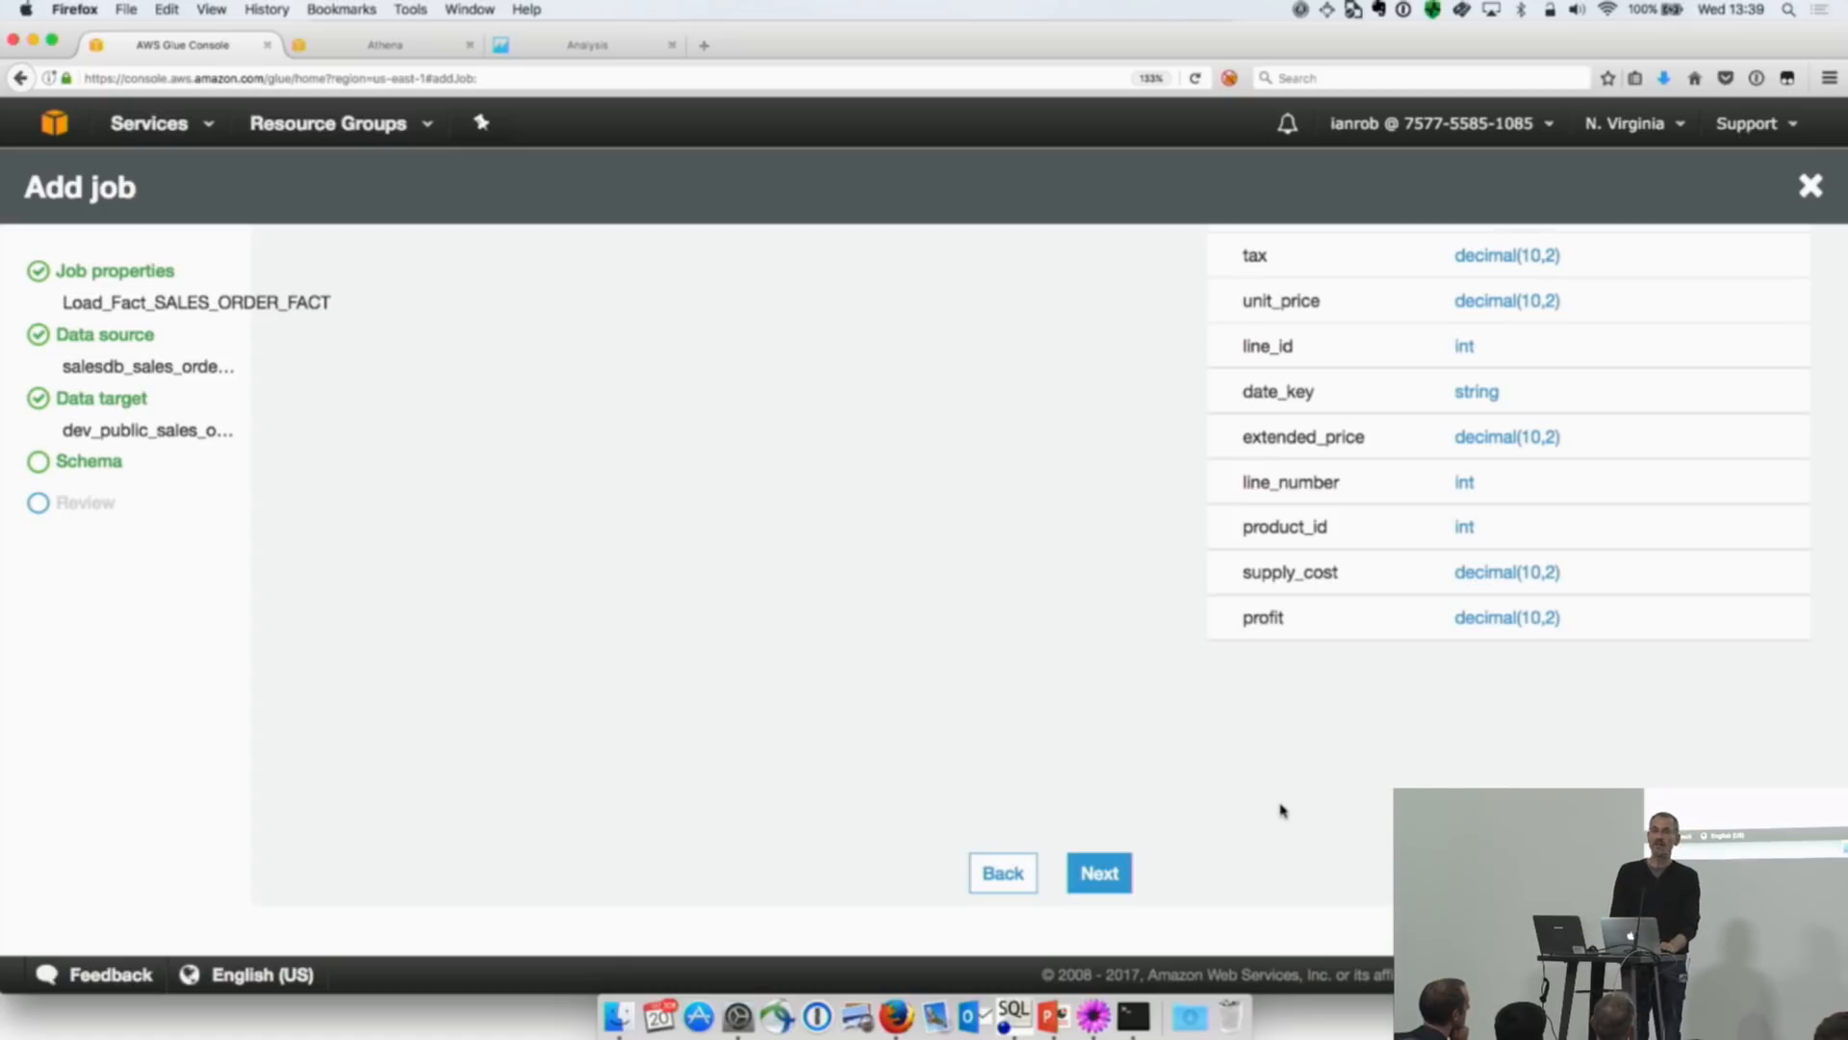
click(1107, 872)
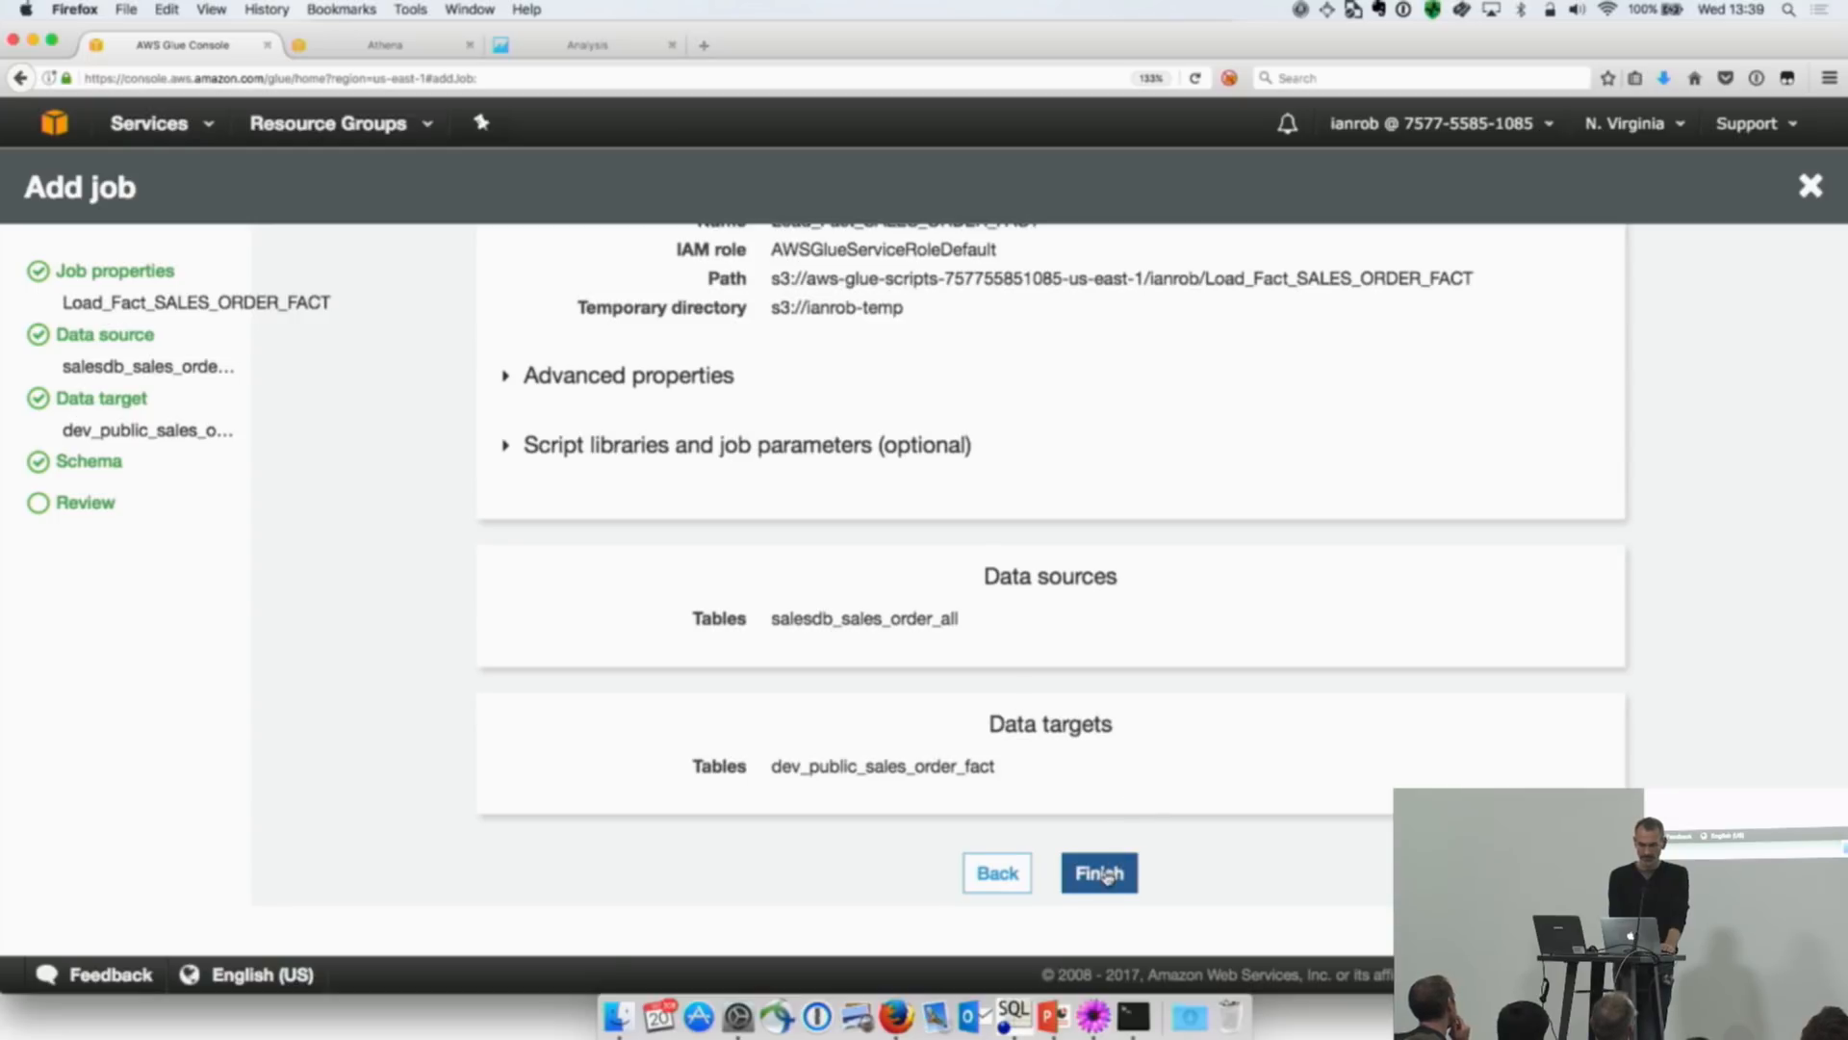
click(1107, 873)
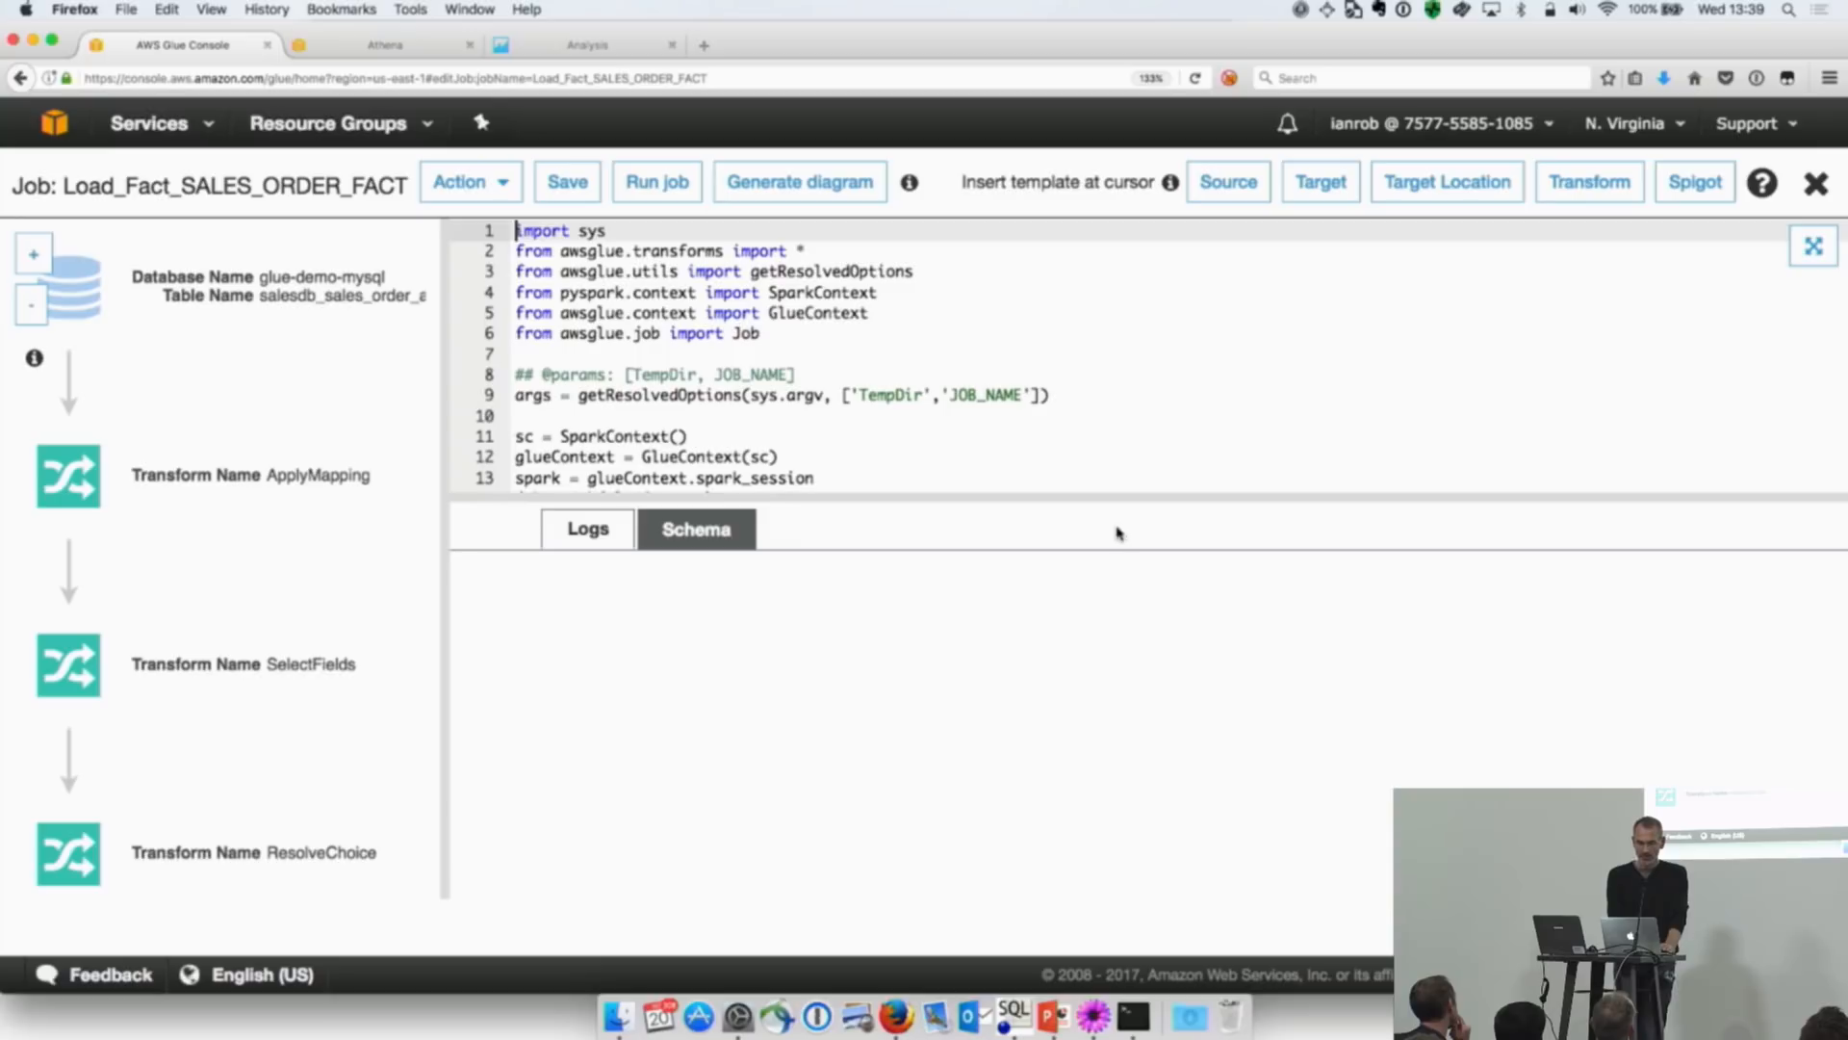
Step: Enlarge the job's script editor and replace the generated script with the full contents of Load_Fact_SALES_ORDER_FACT.py from TextMate
drag(1116, 497, 1144, 776)
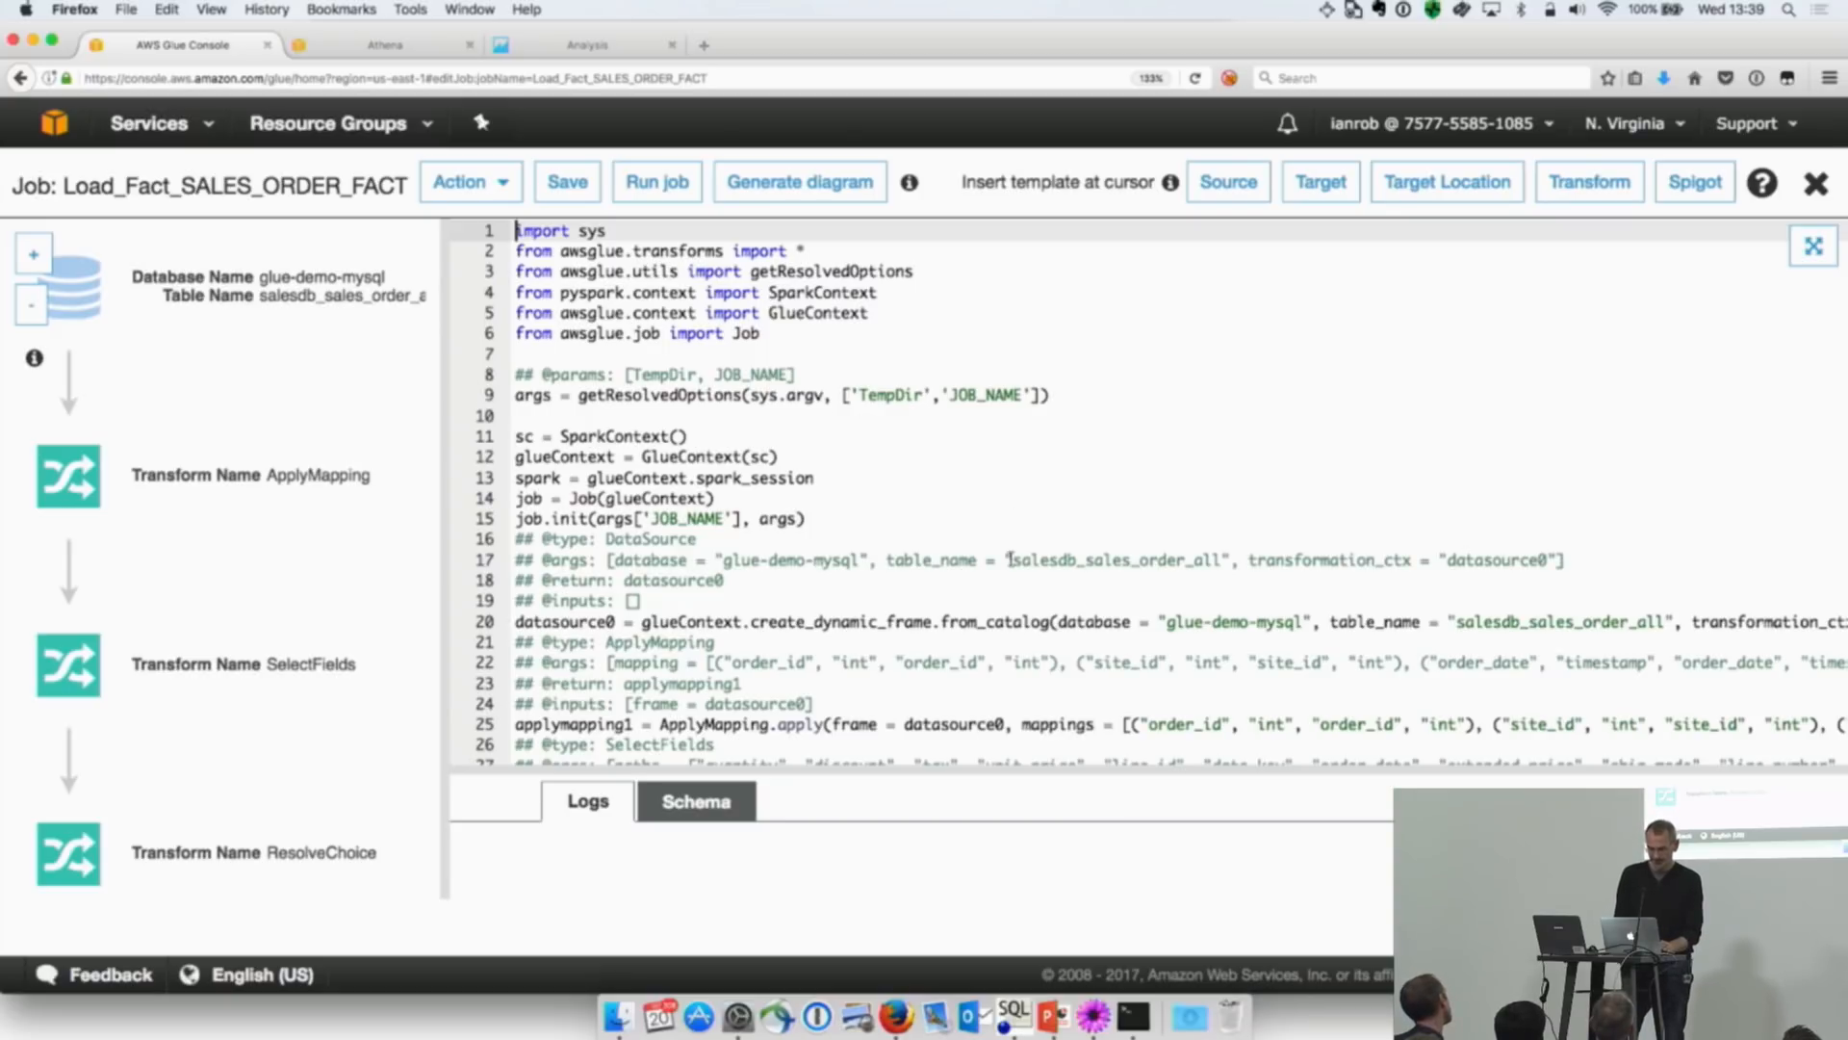
click(1093, 1016)
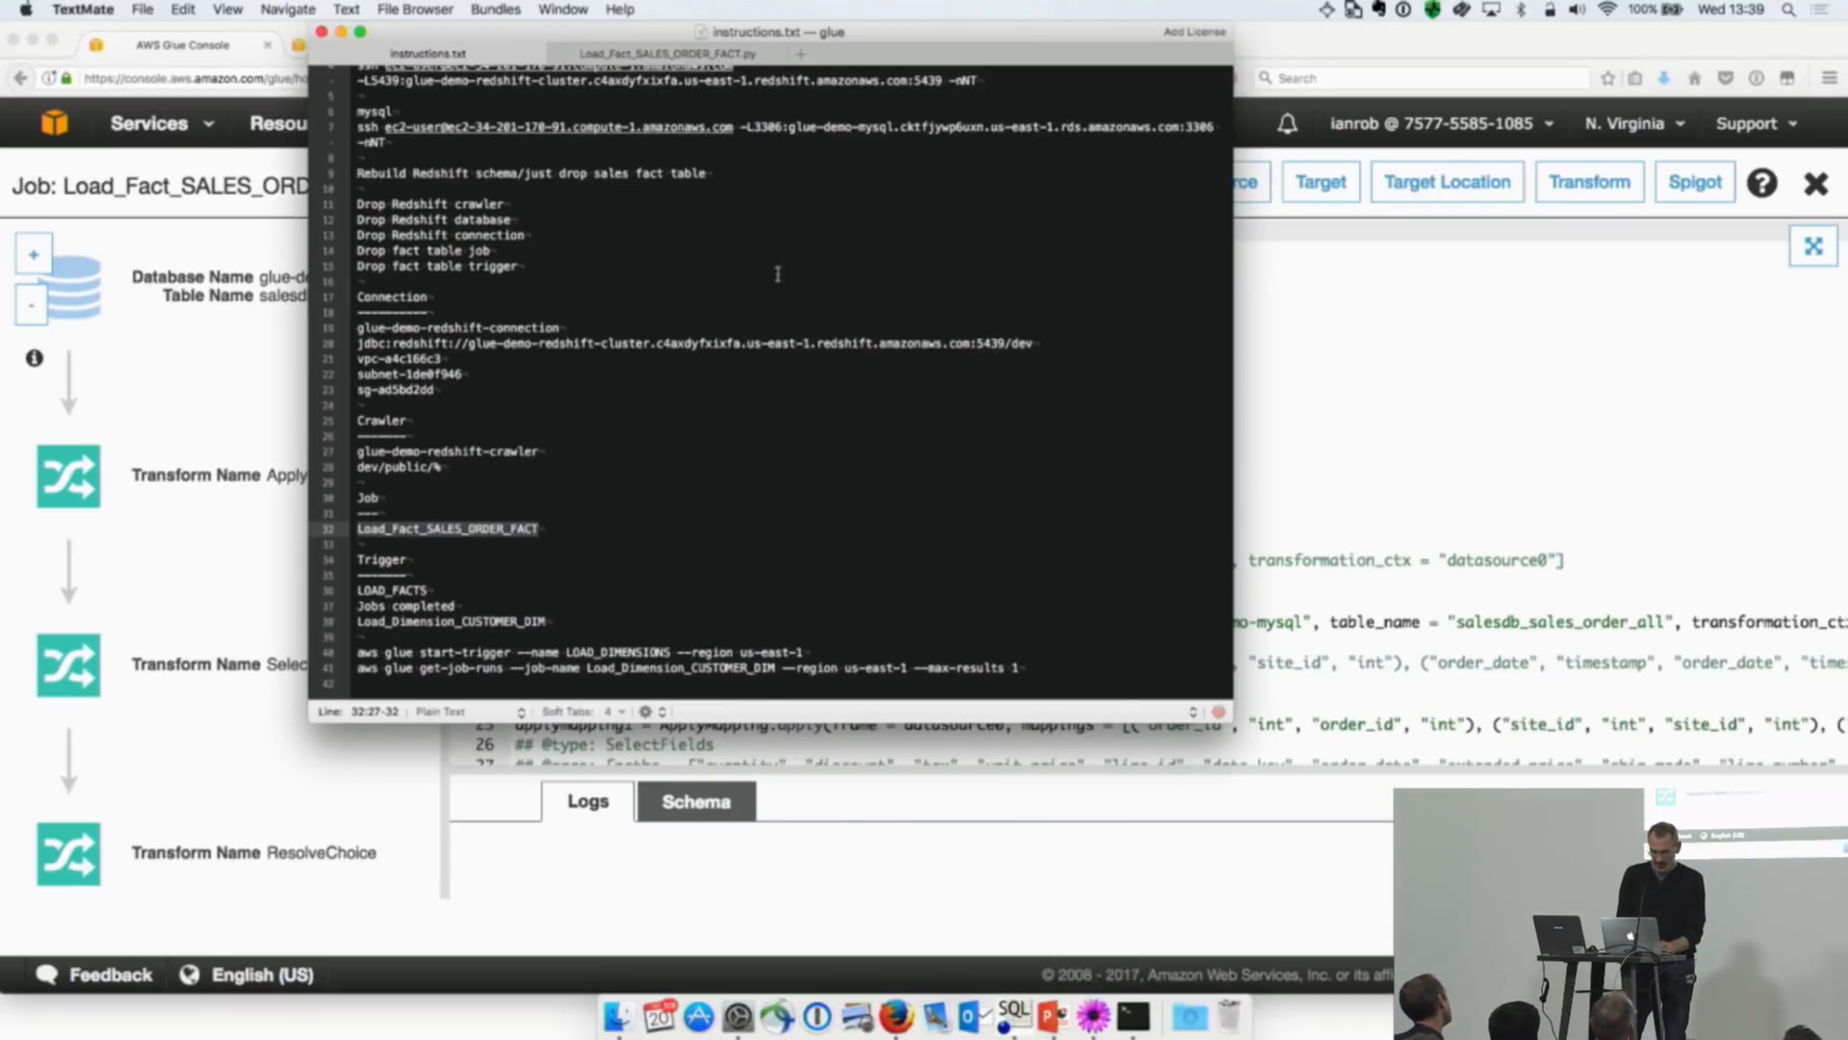
click(704, 54)
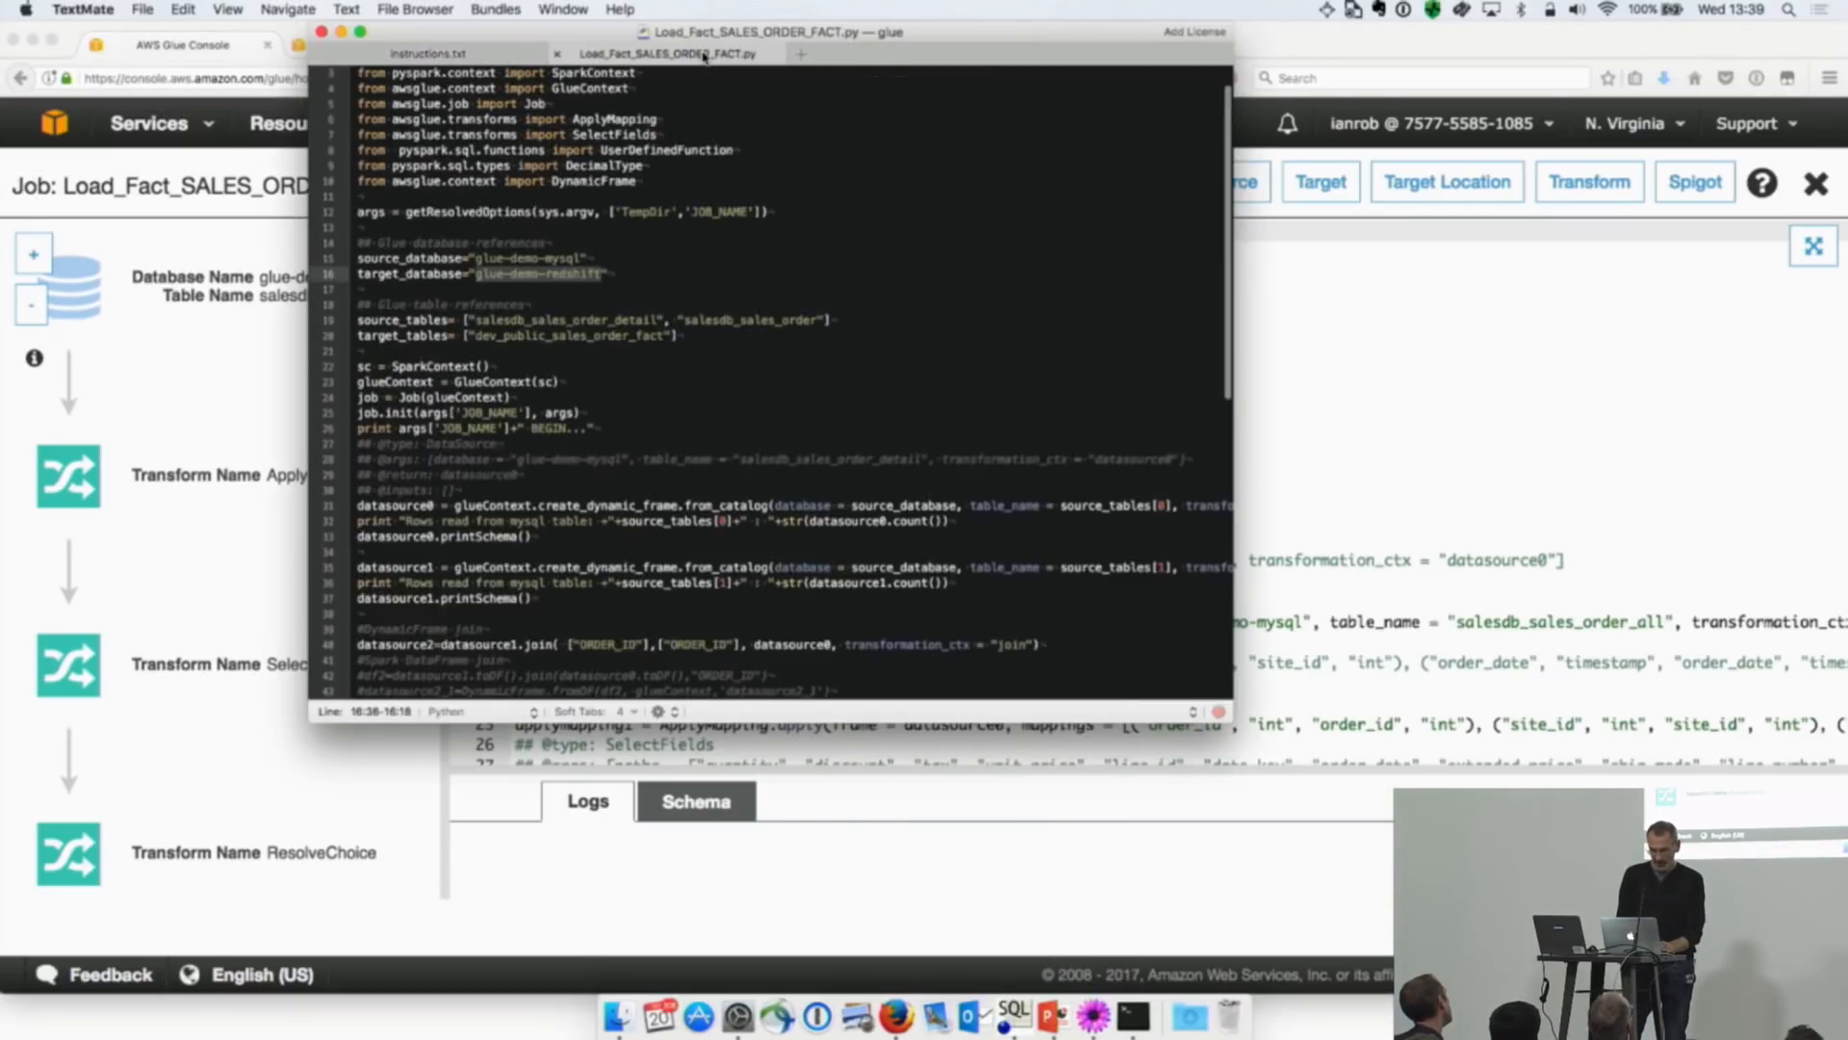
click(746, 299)
click(732, 260)
click(710, 213)
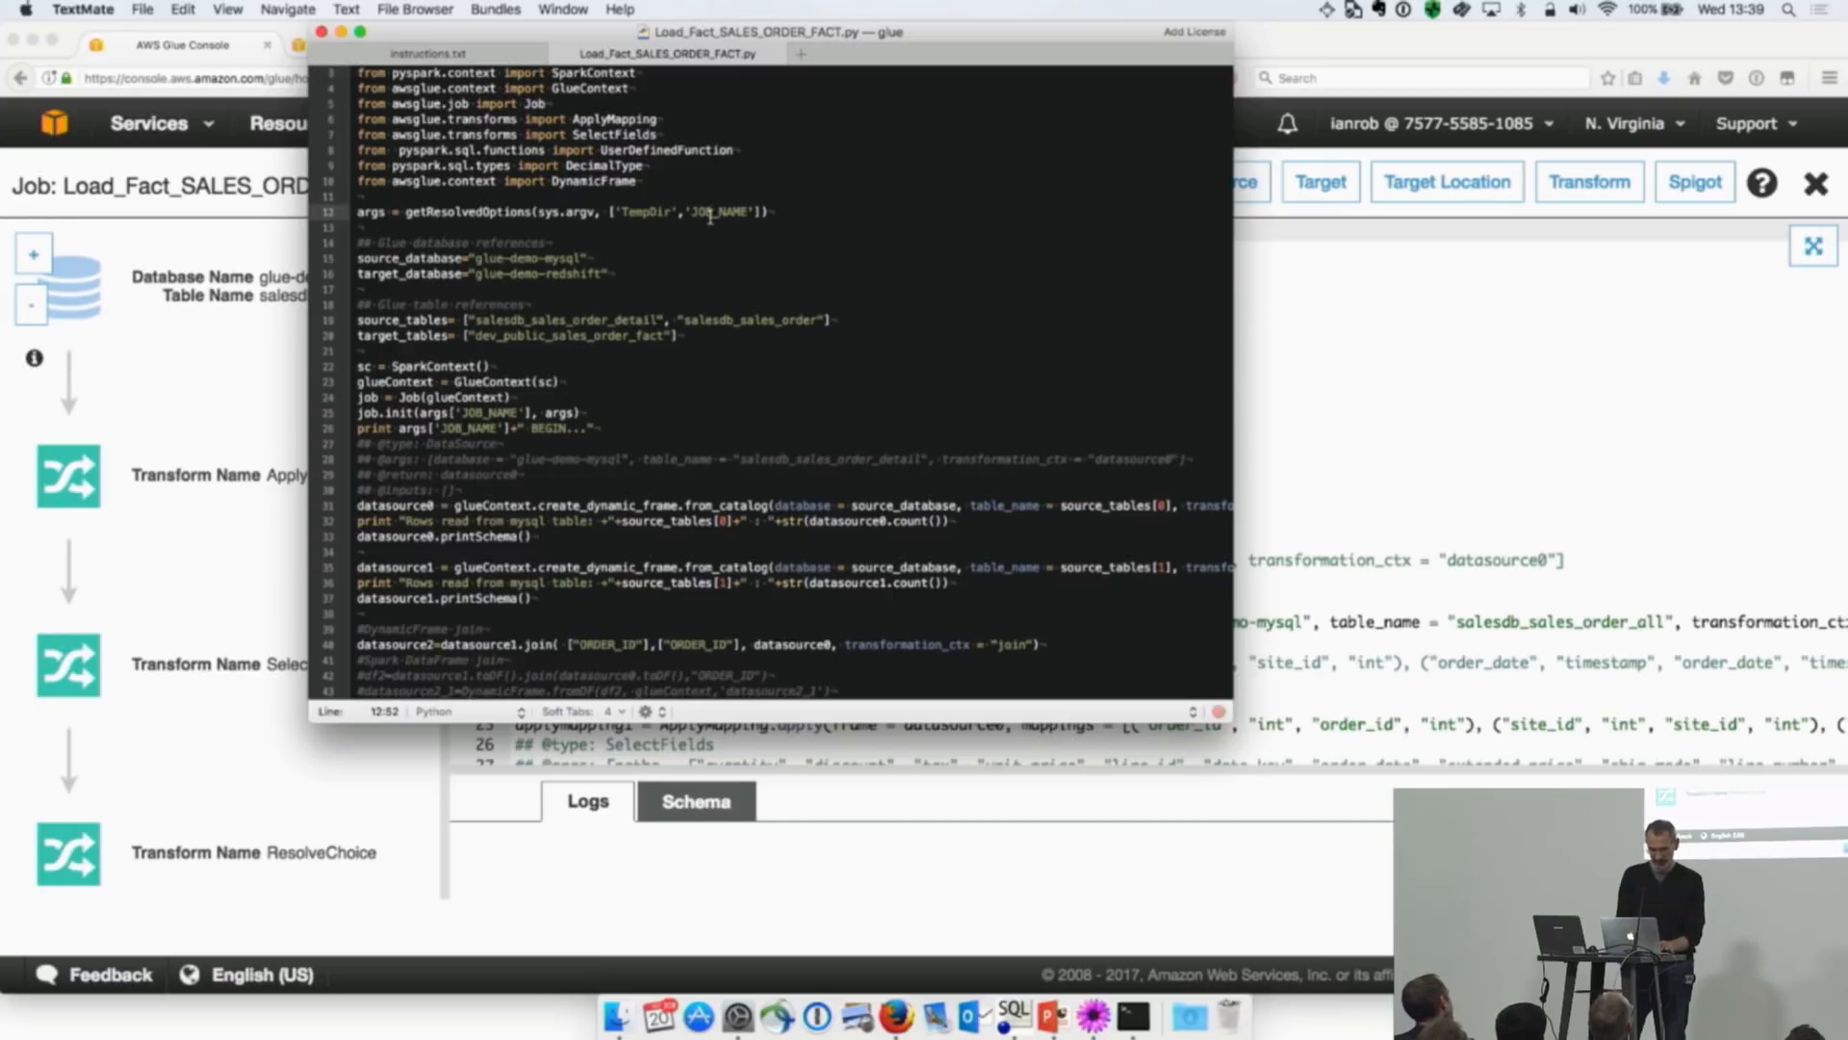
key(super+a)
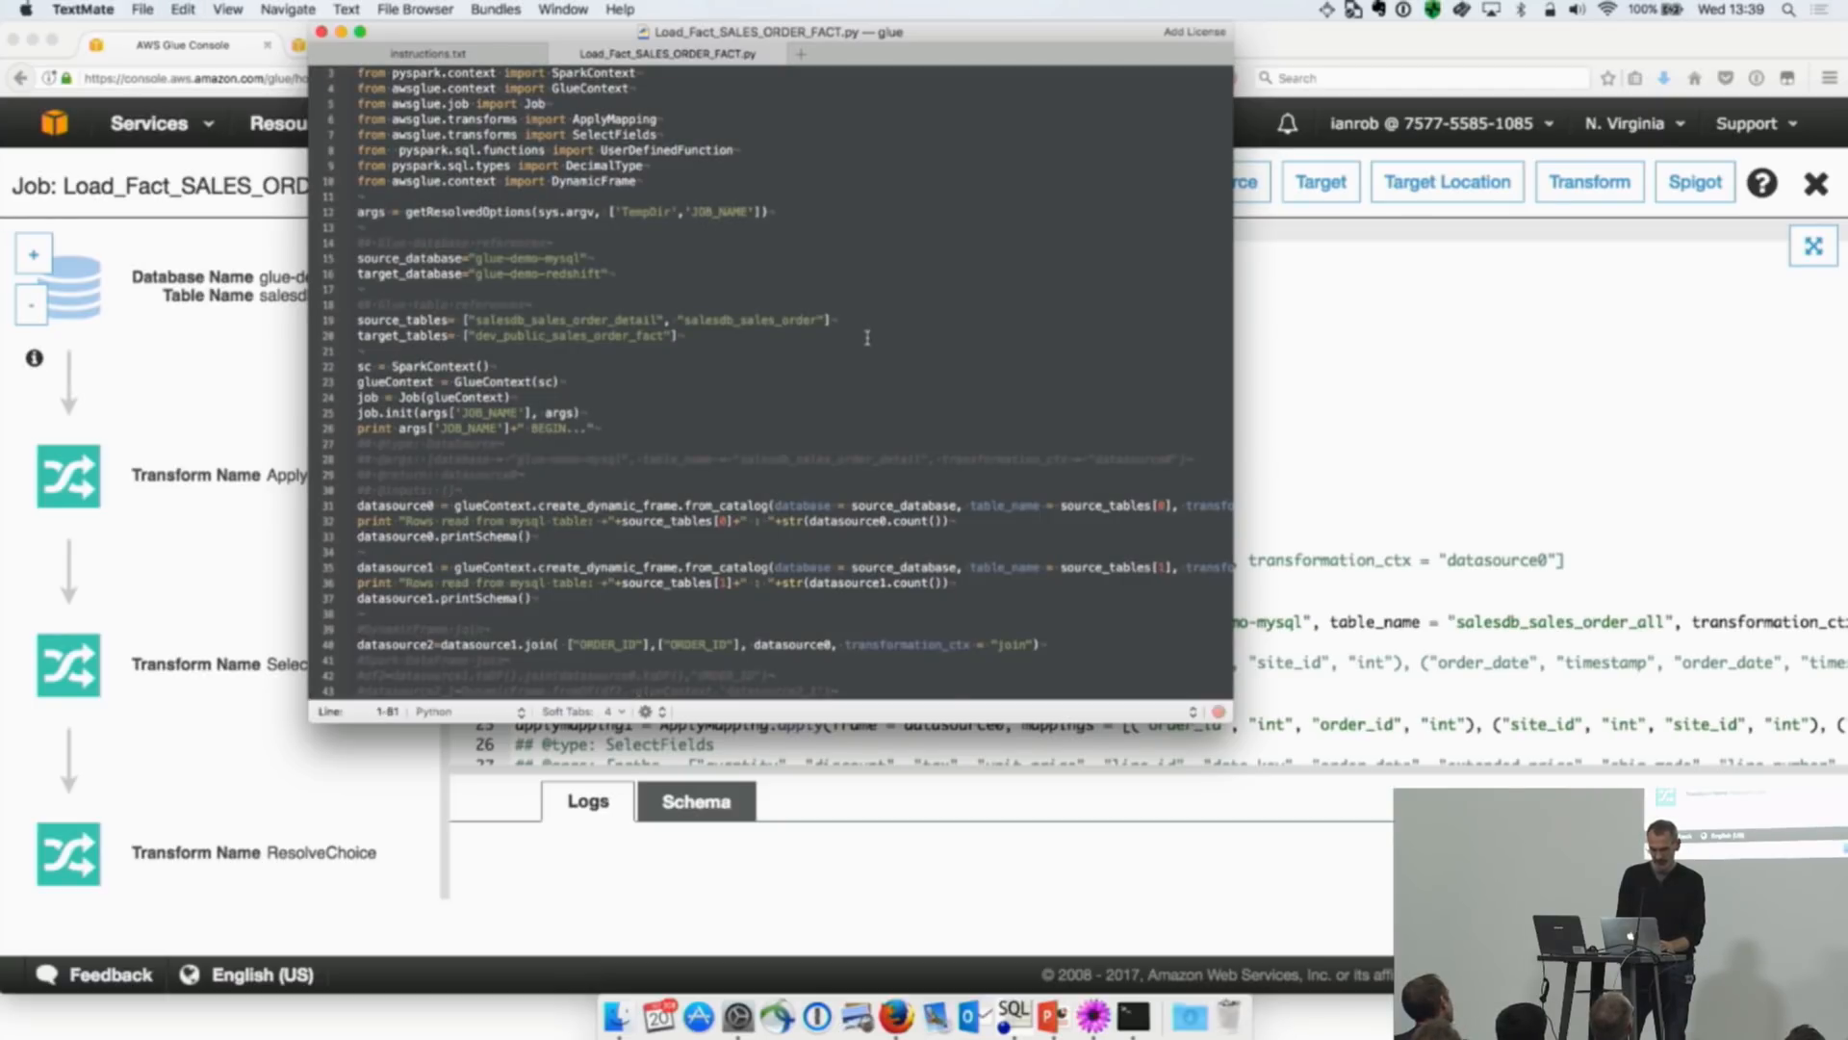
click(1444, 450)
key(super+a)
key(super+v)
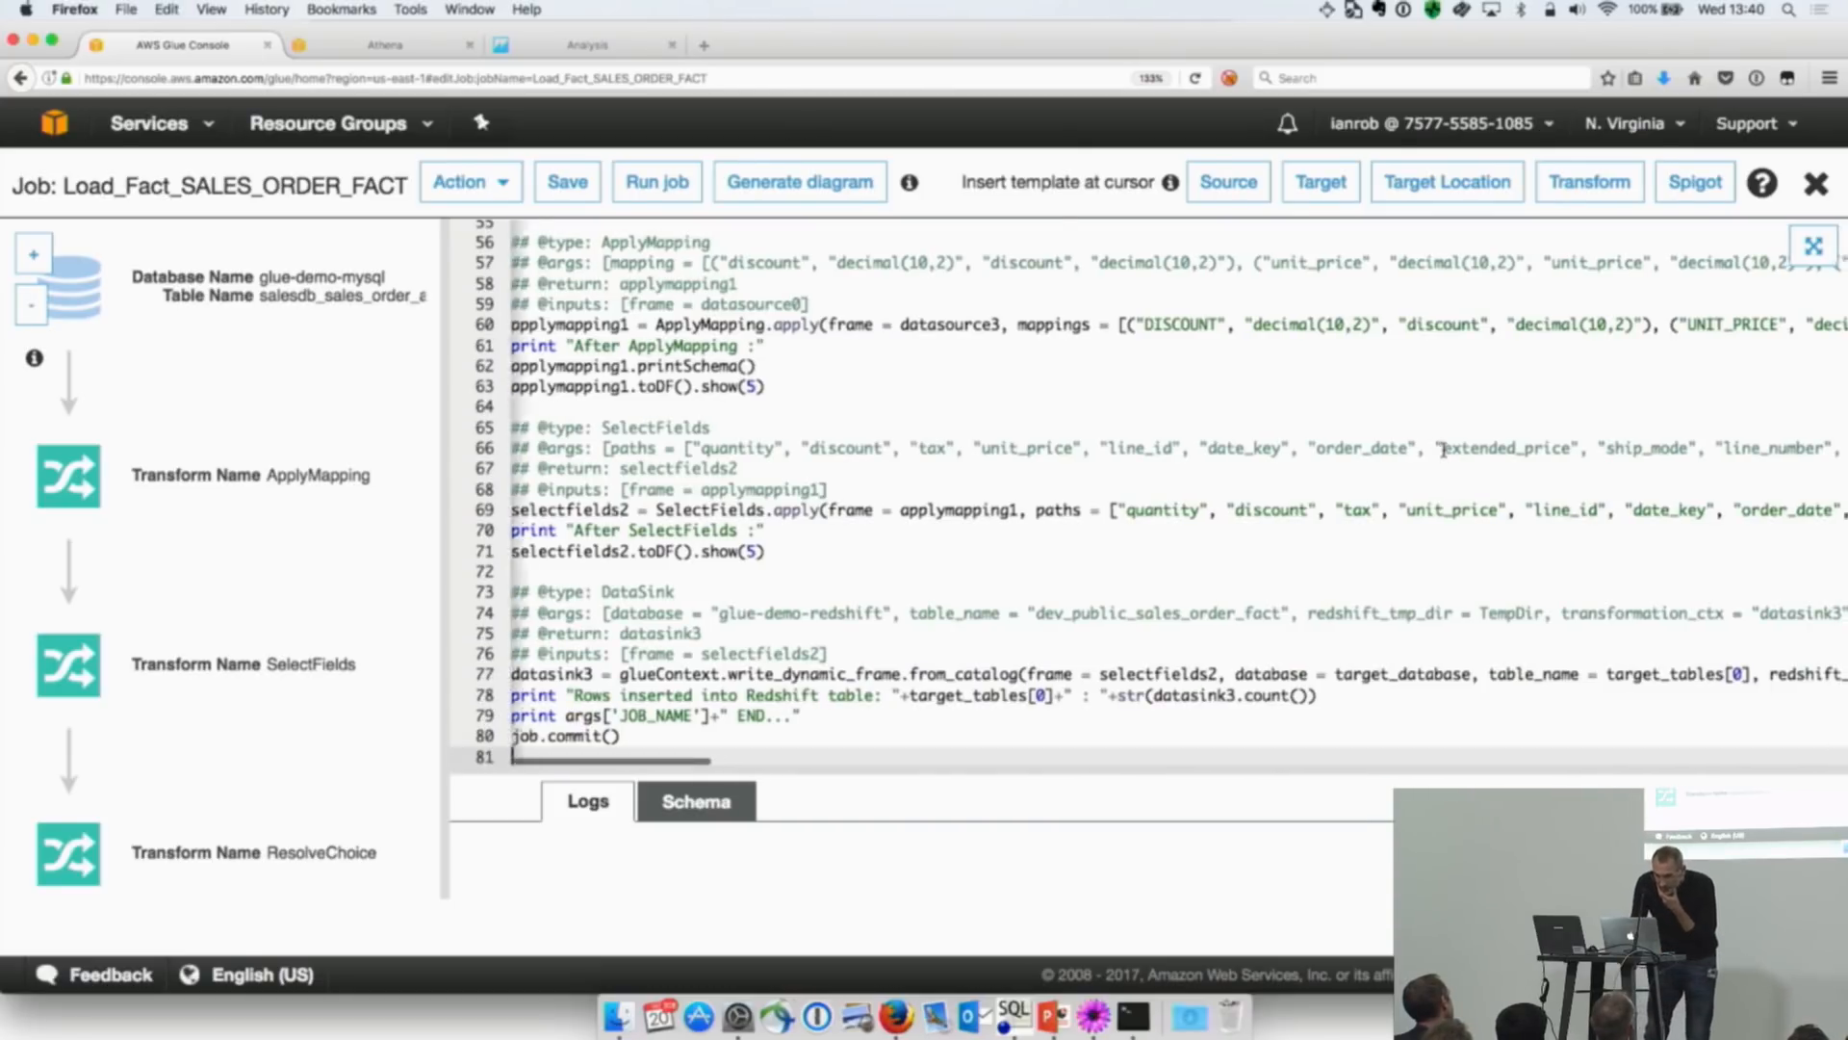
Step: Review the script's database and table references and the code that reads the two MySQL source tables
scroll(1444, 450, up, 8)
scroll(1444, 449, up, 10)
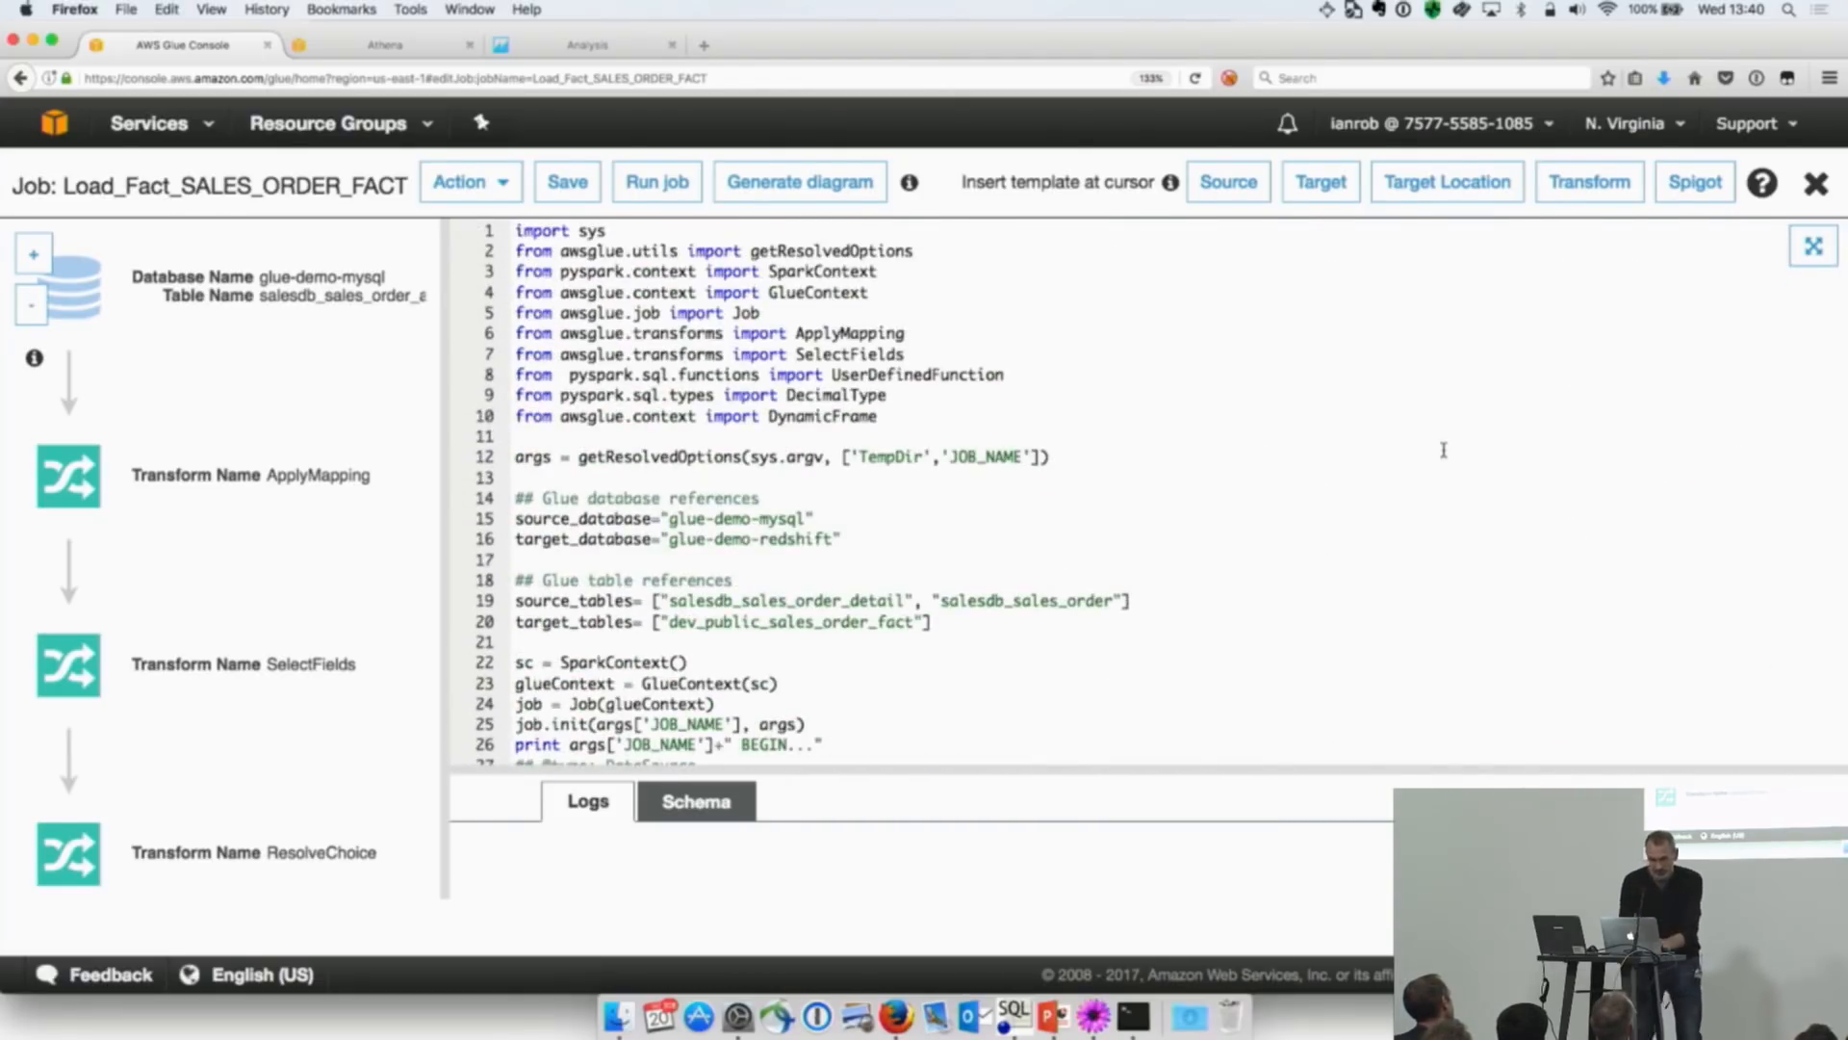
key(super+plus)
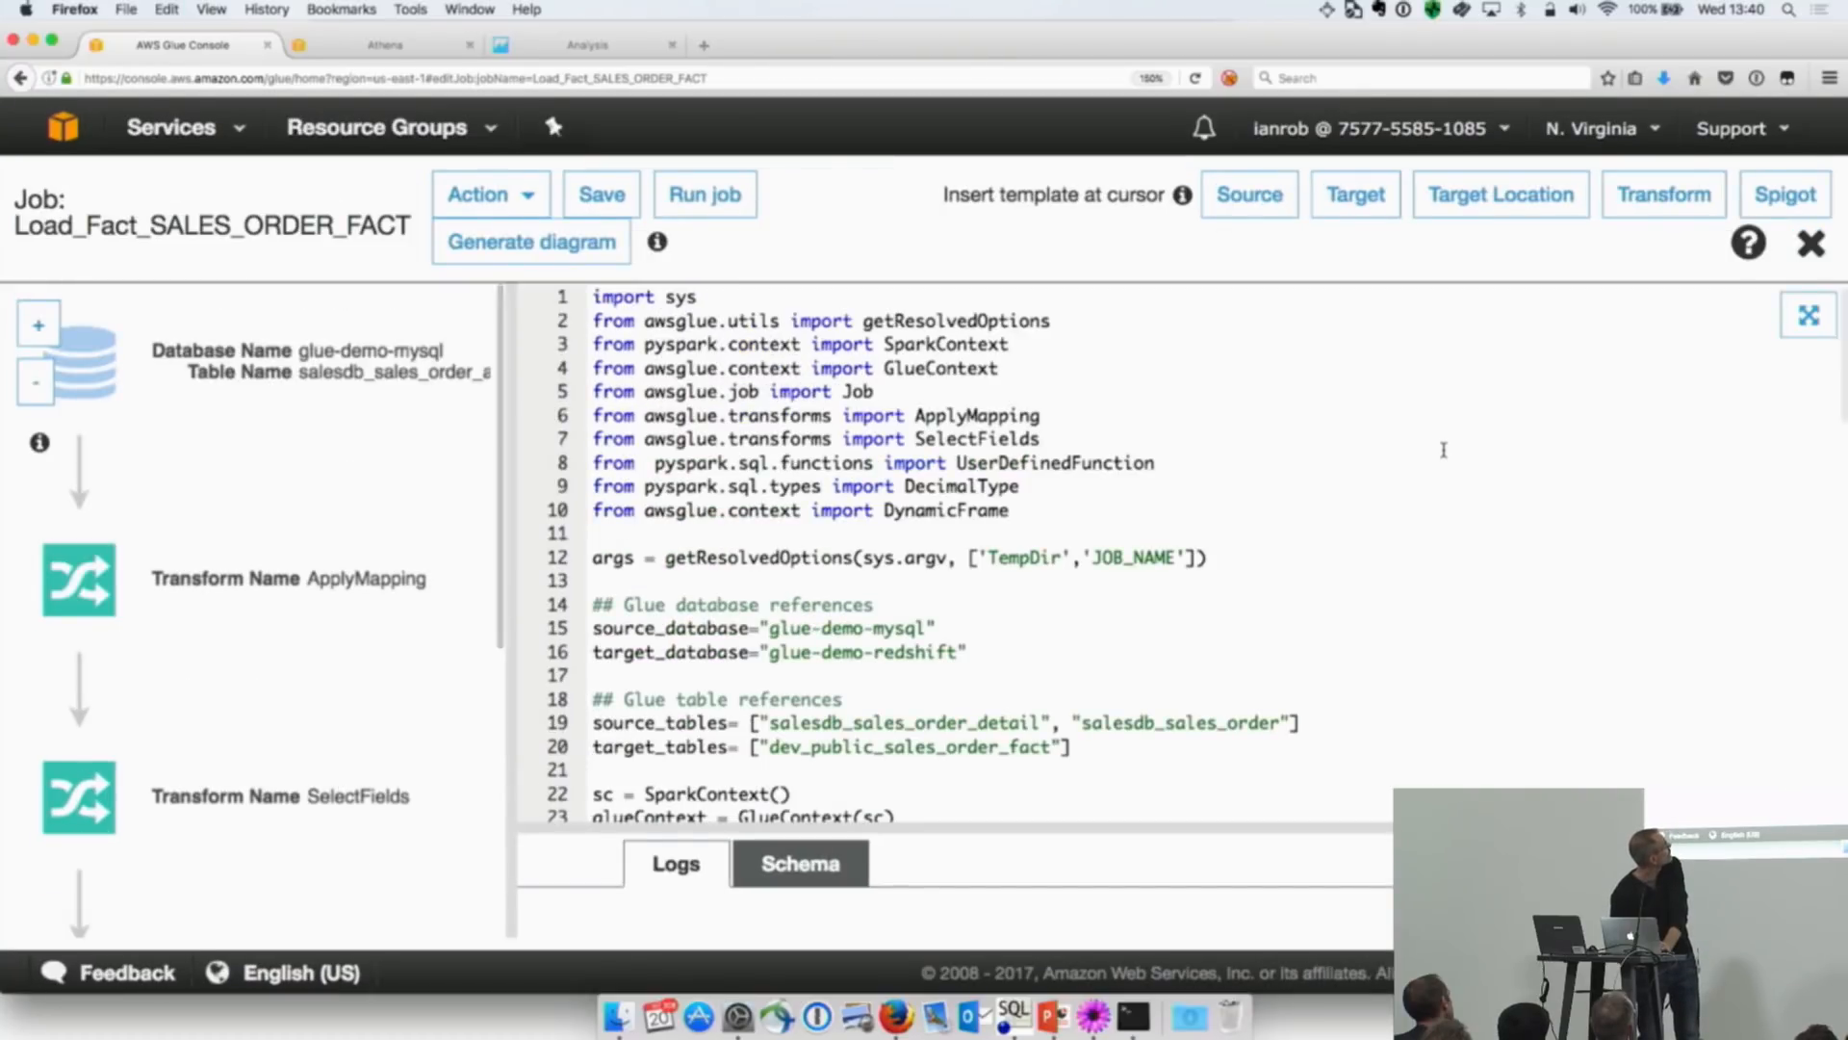
scroll(1454, 508, down, 10)
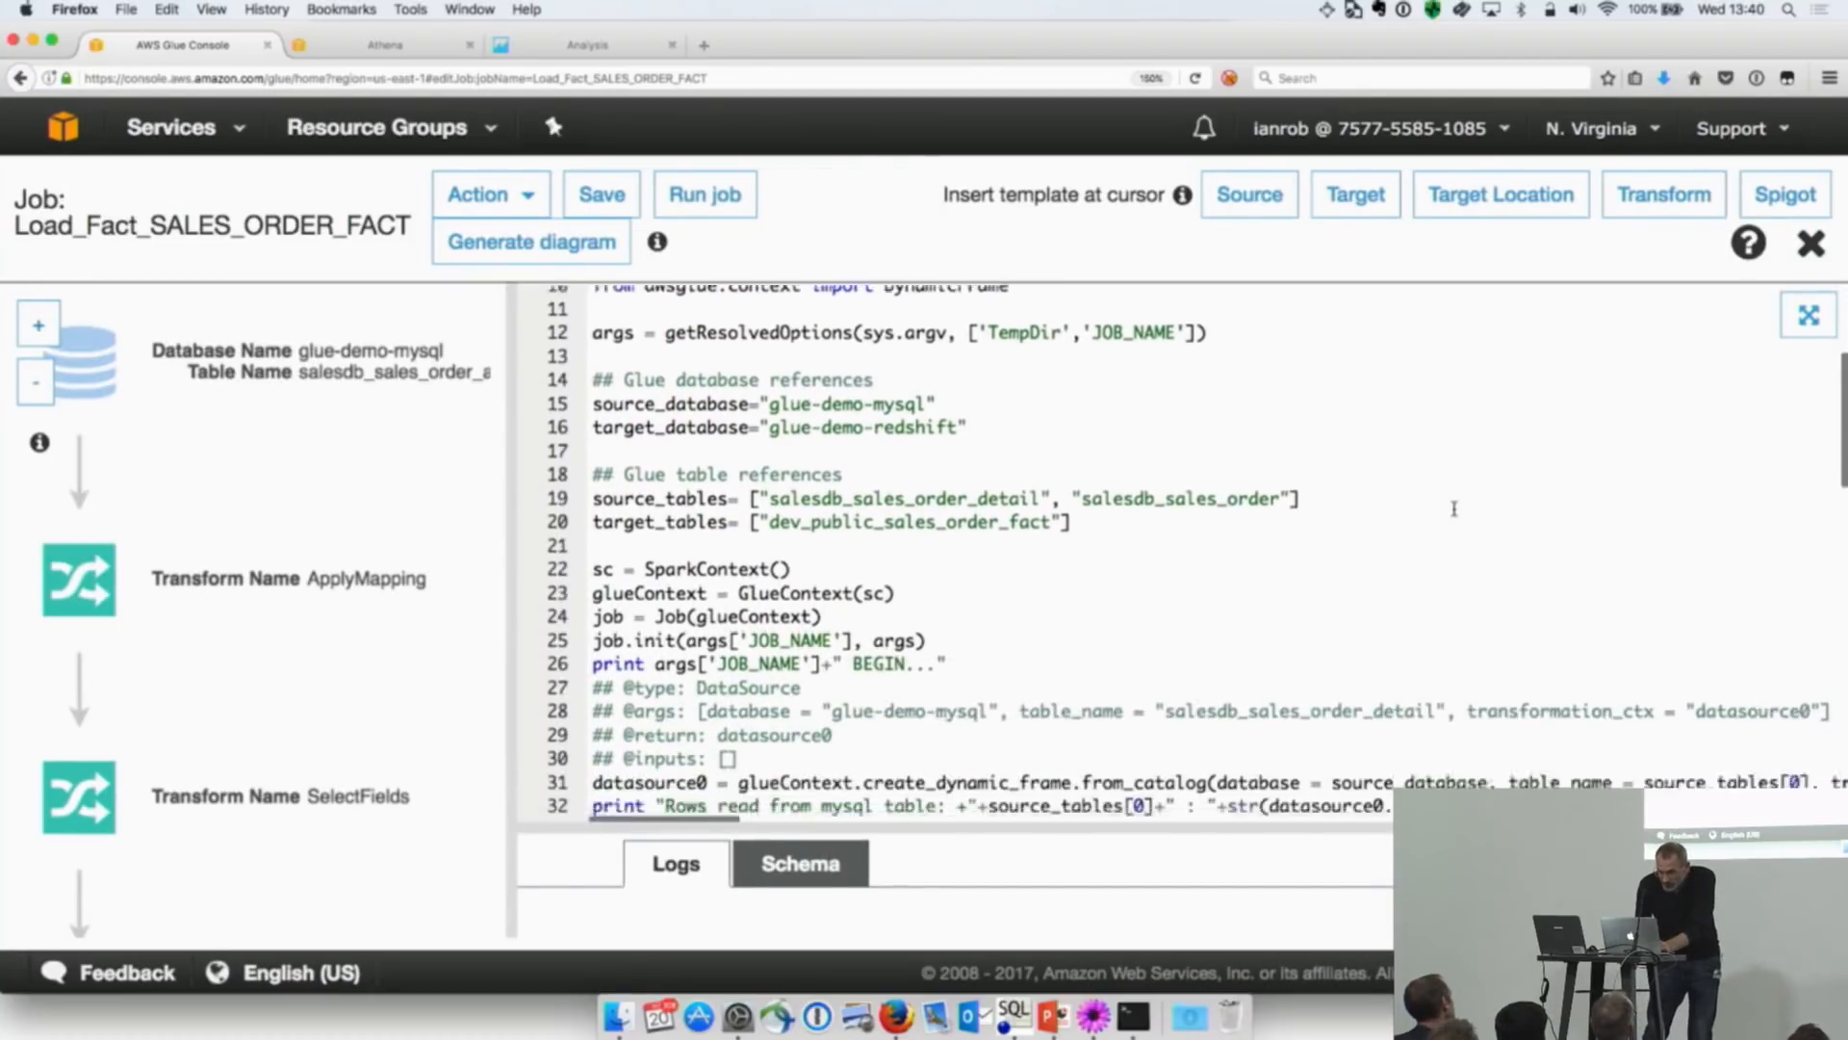
scroll(1454, 511, down, 3)
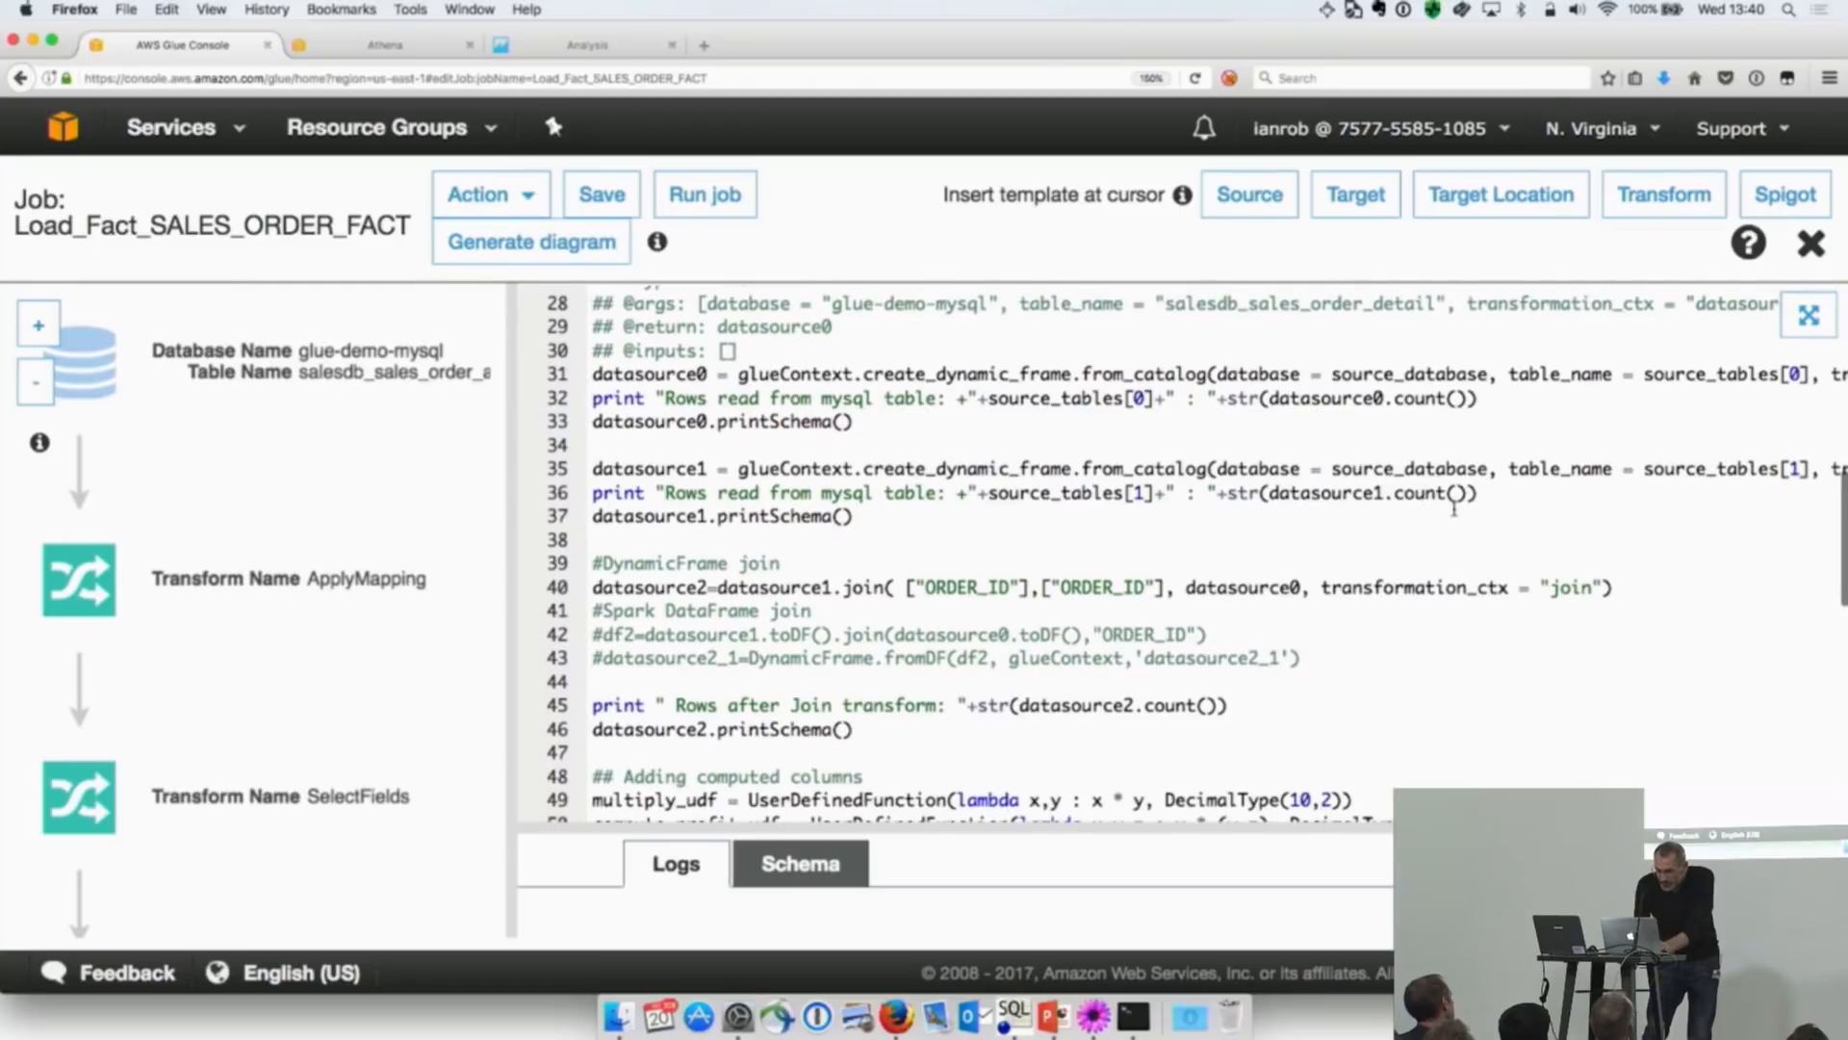
drag(874, 472, 581, 418)
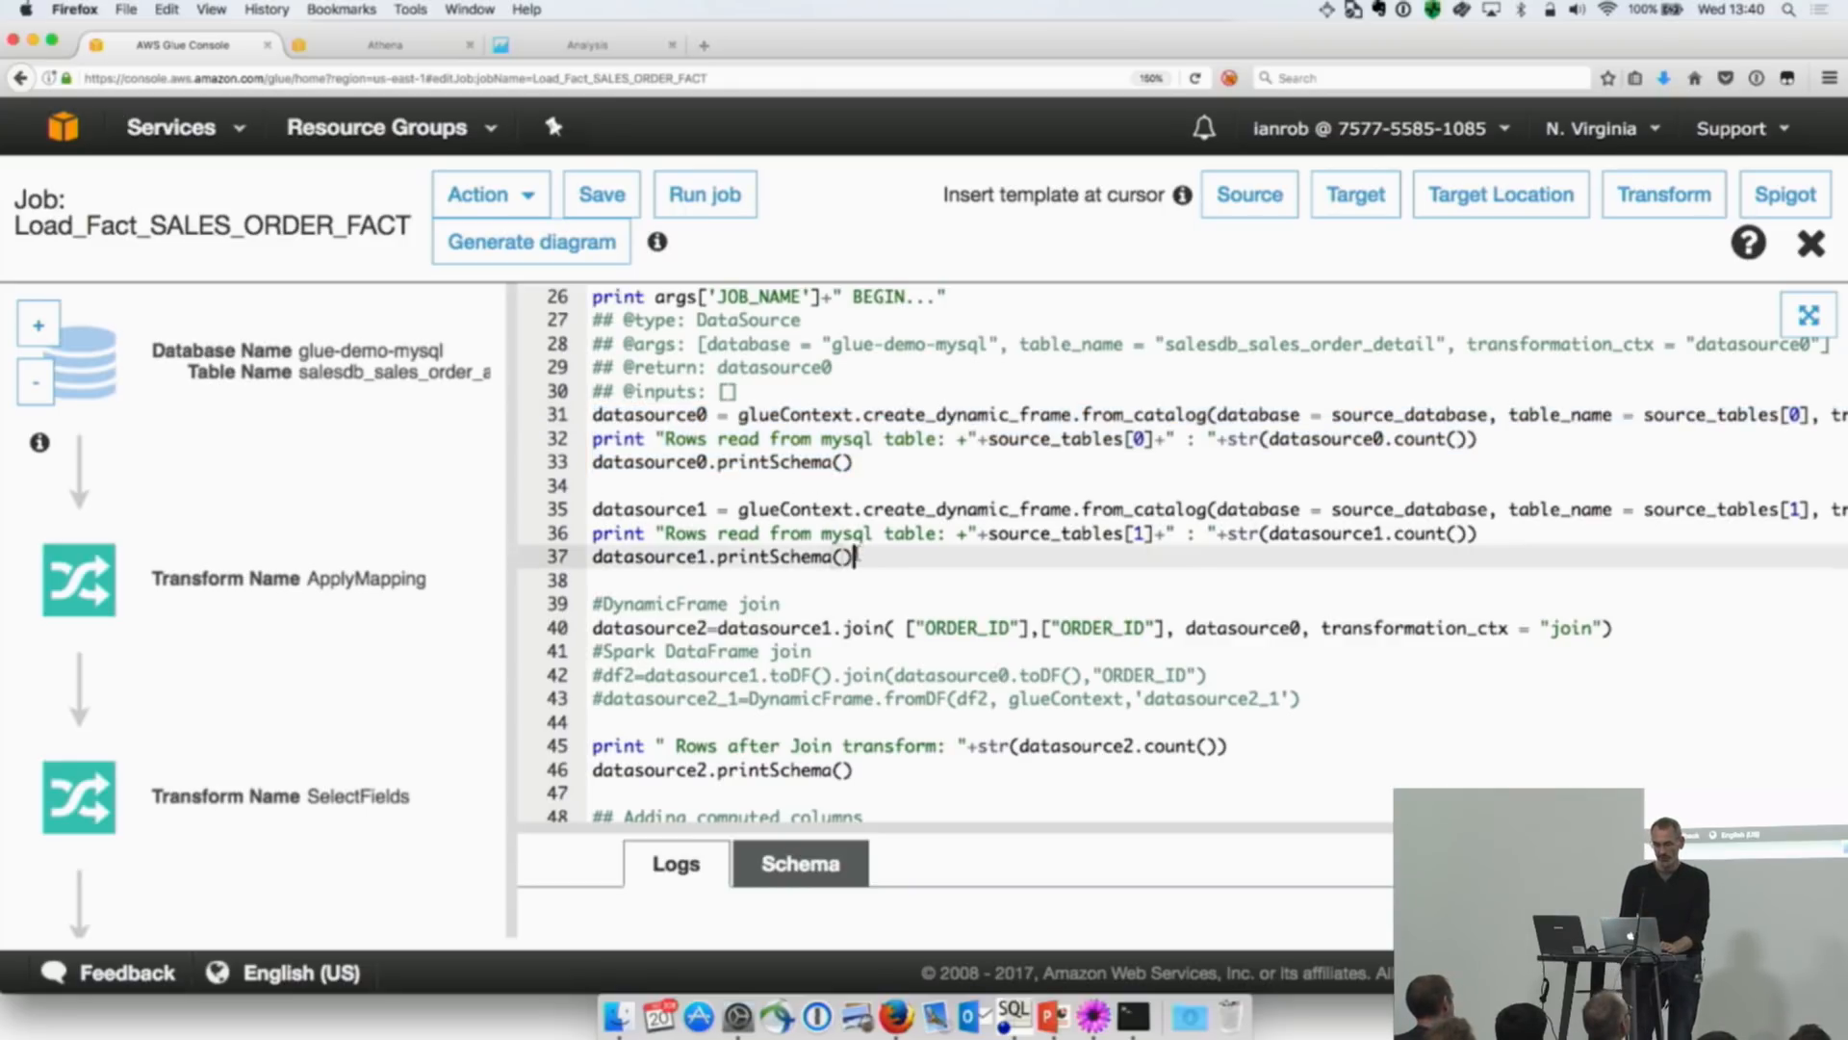
drag(853, 556, 592, 508)
scroll(1246, 592, right, 5)
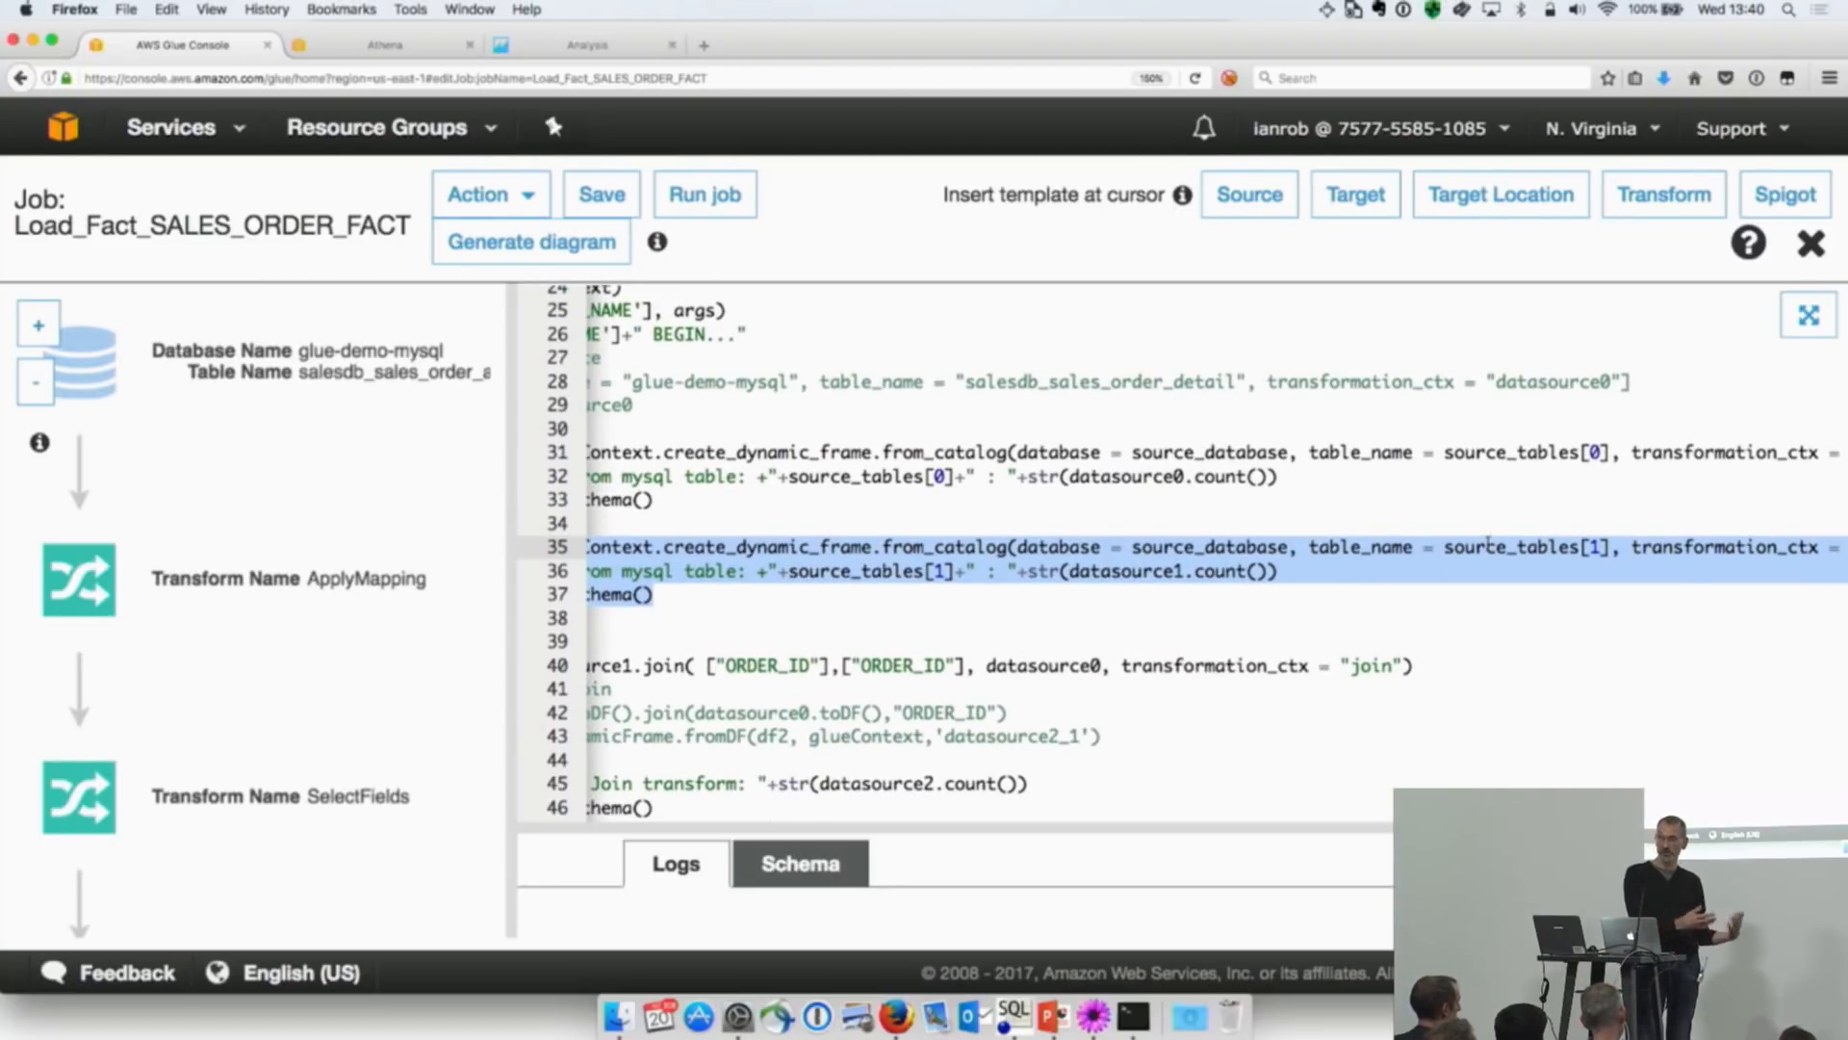
scroll(1625, 565, left, 3)
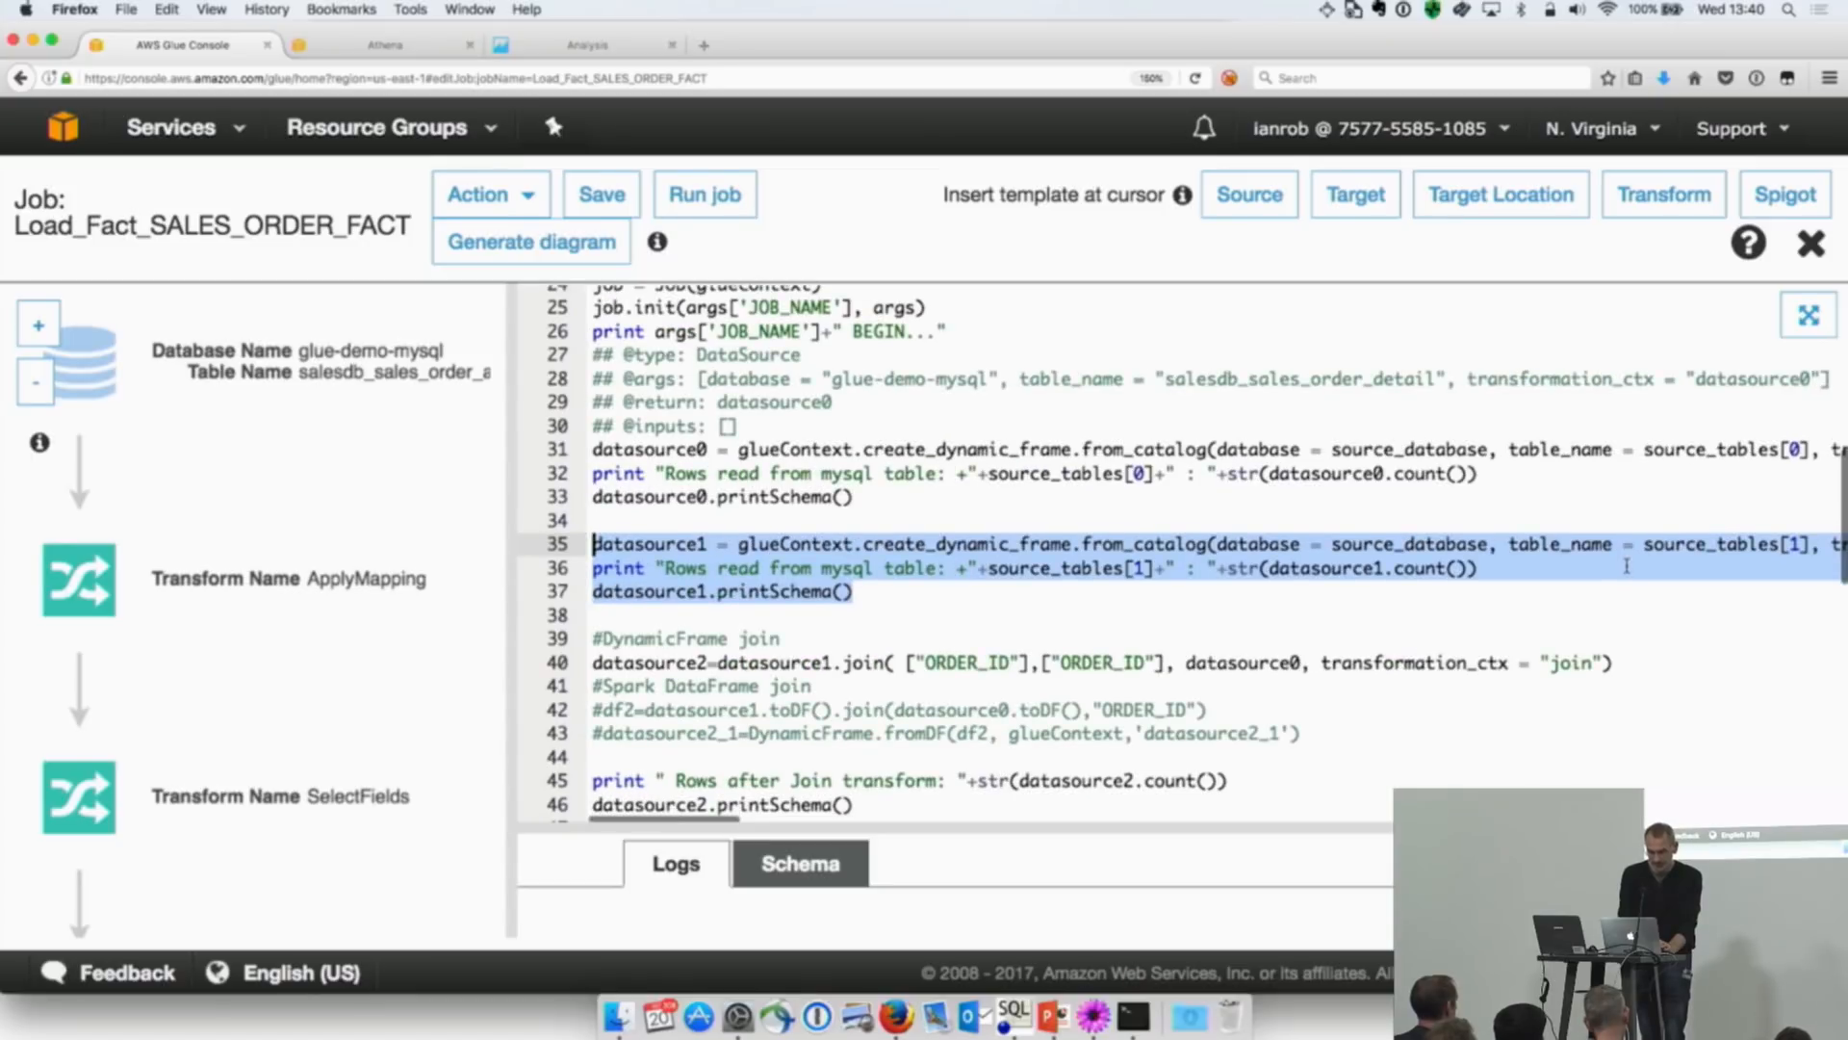
Step: Examine the script's join, computed columns, field mapping and Redshift write section, and close the script editor
scroll(1626, 565, down, 5)
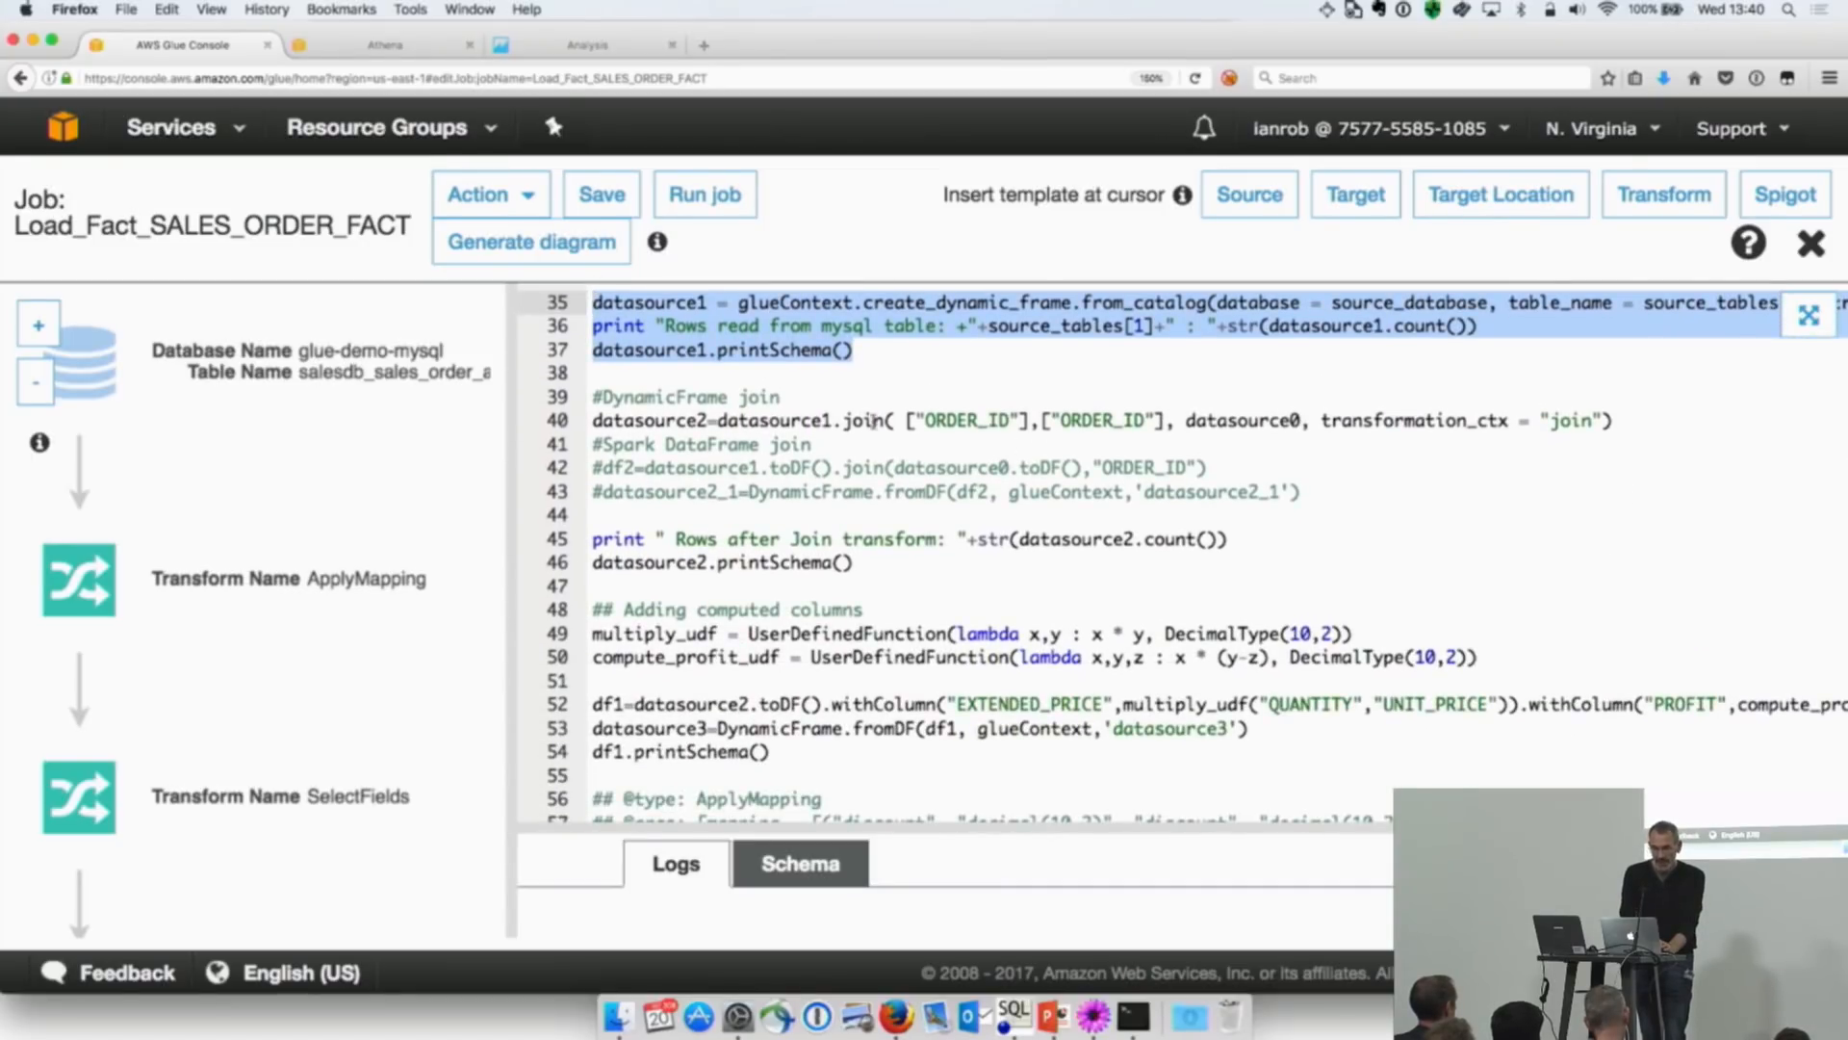
click(864, 421)
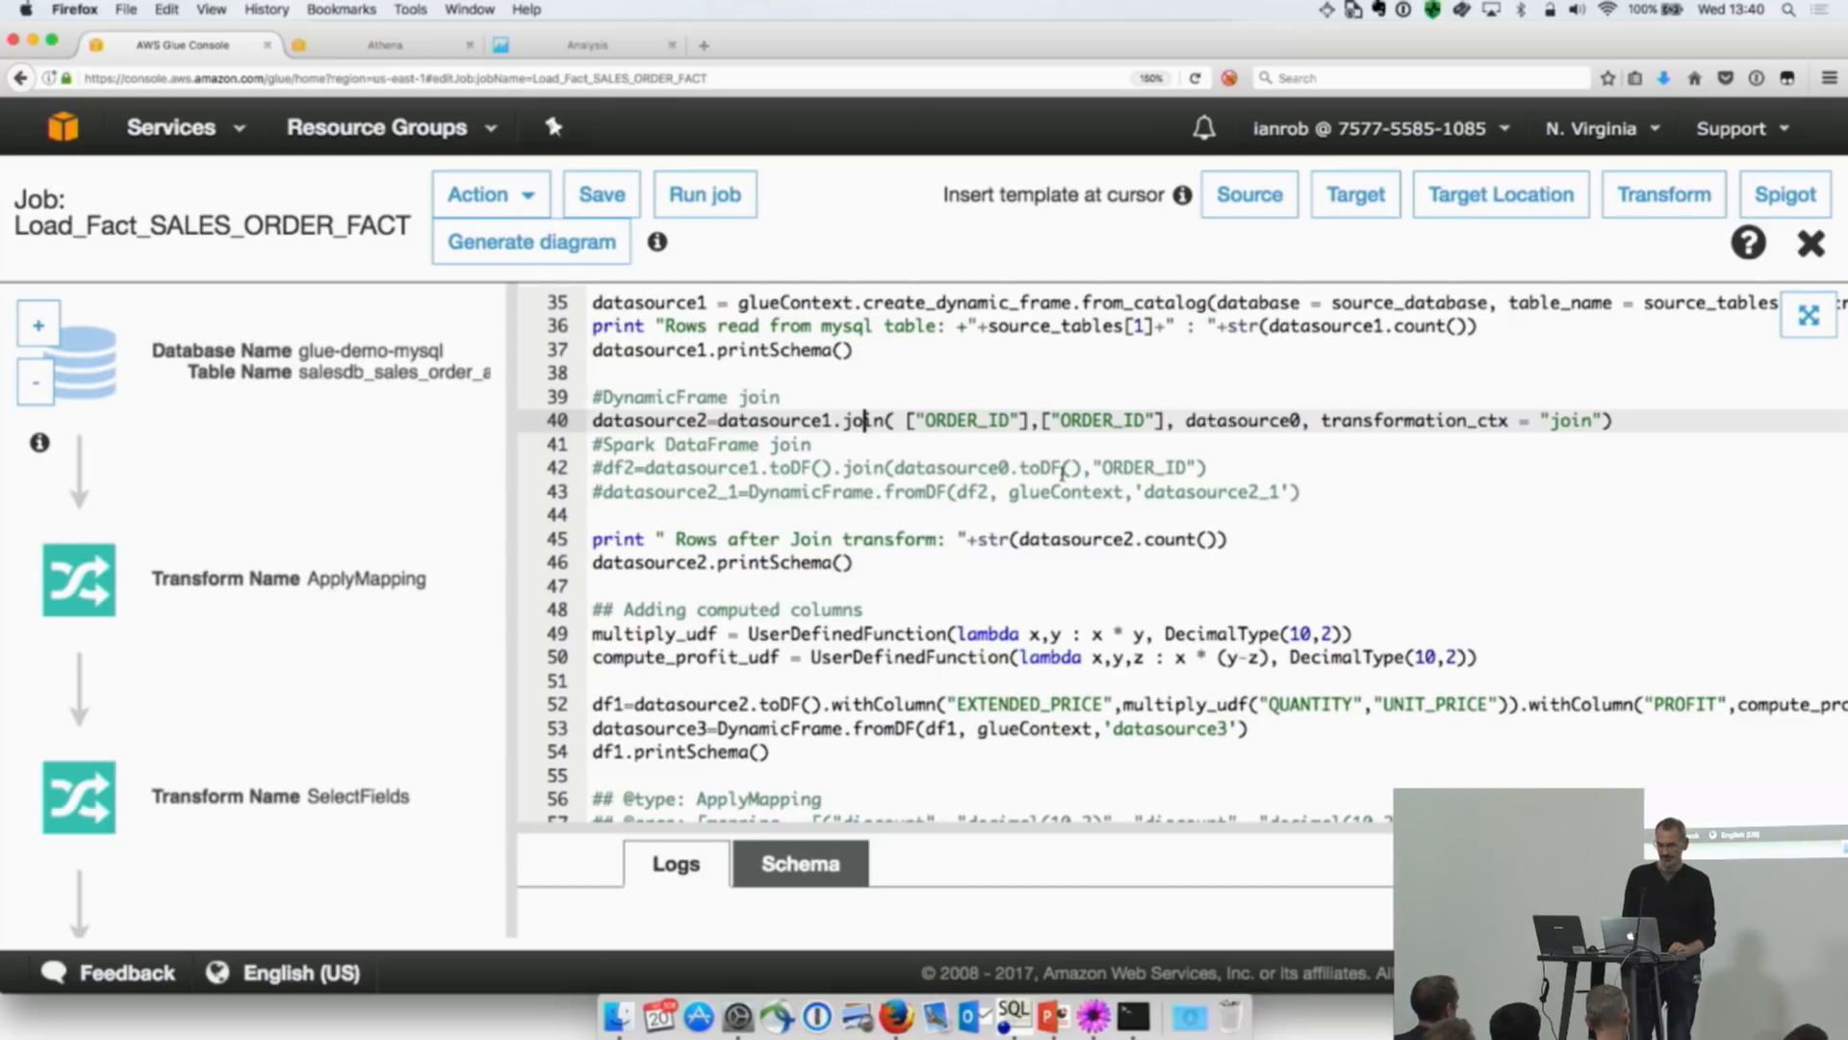
scroll(1062, 472, down, 7)
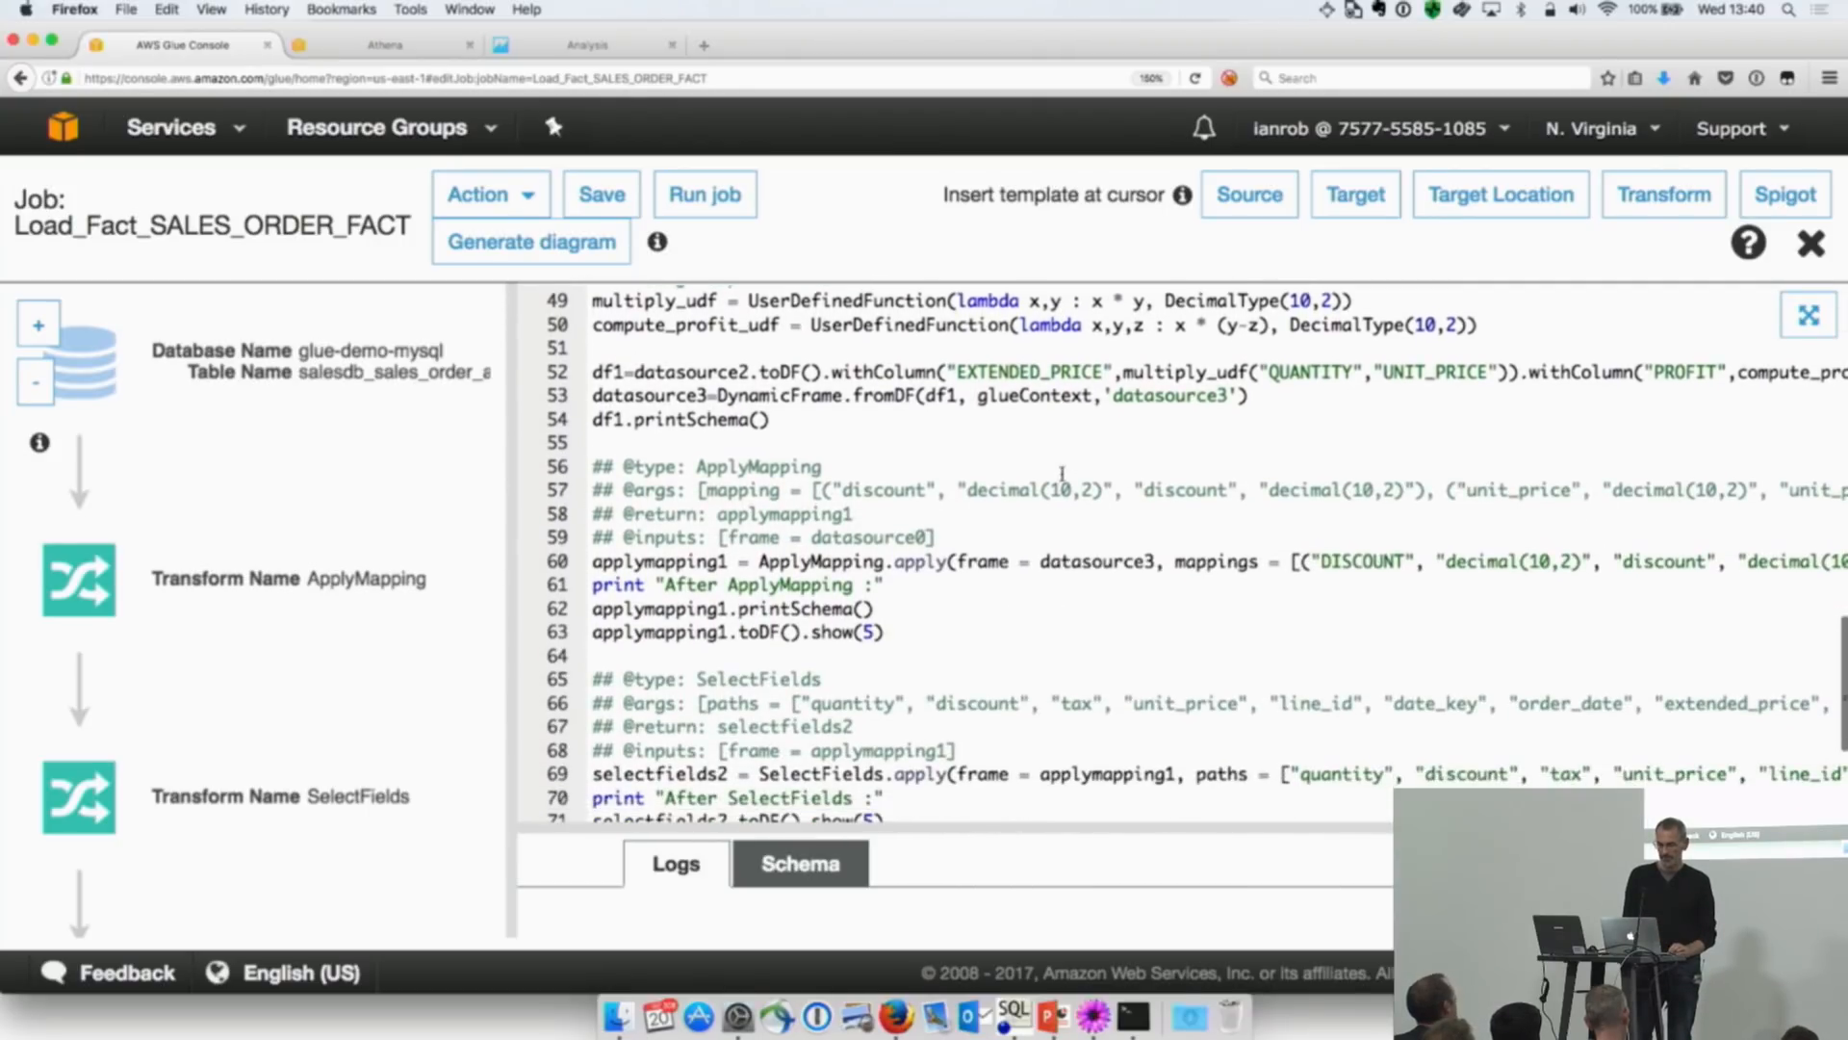
click(878, 308)
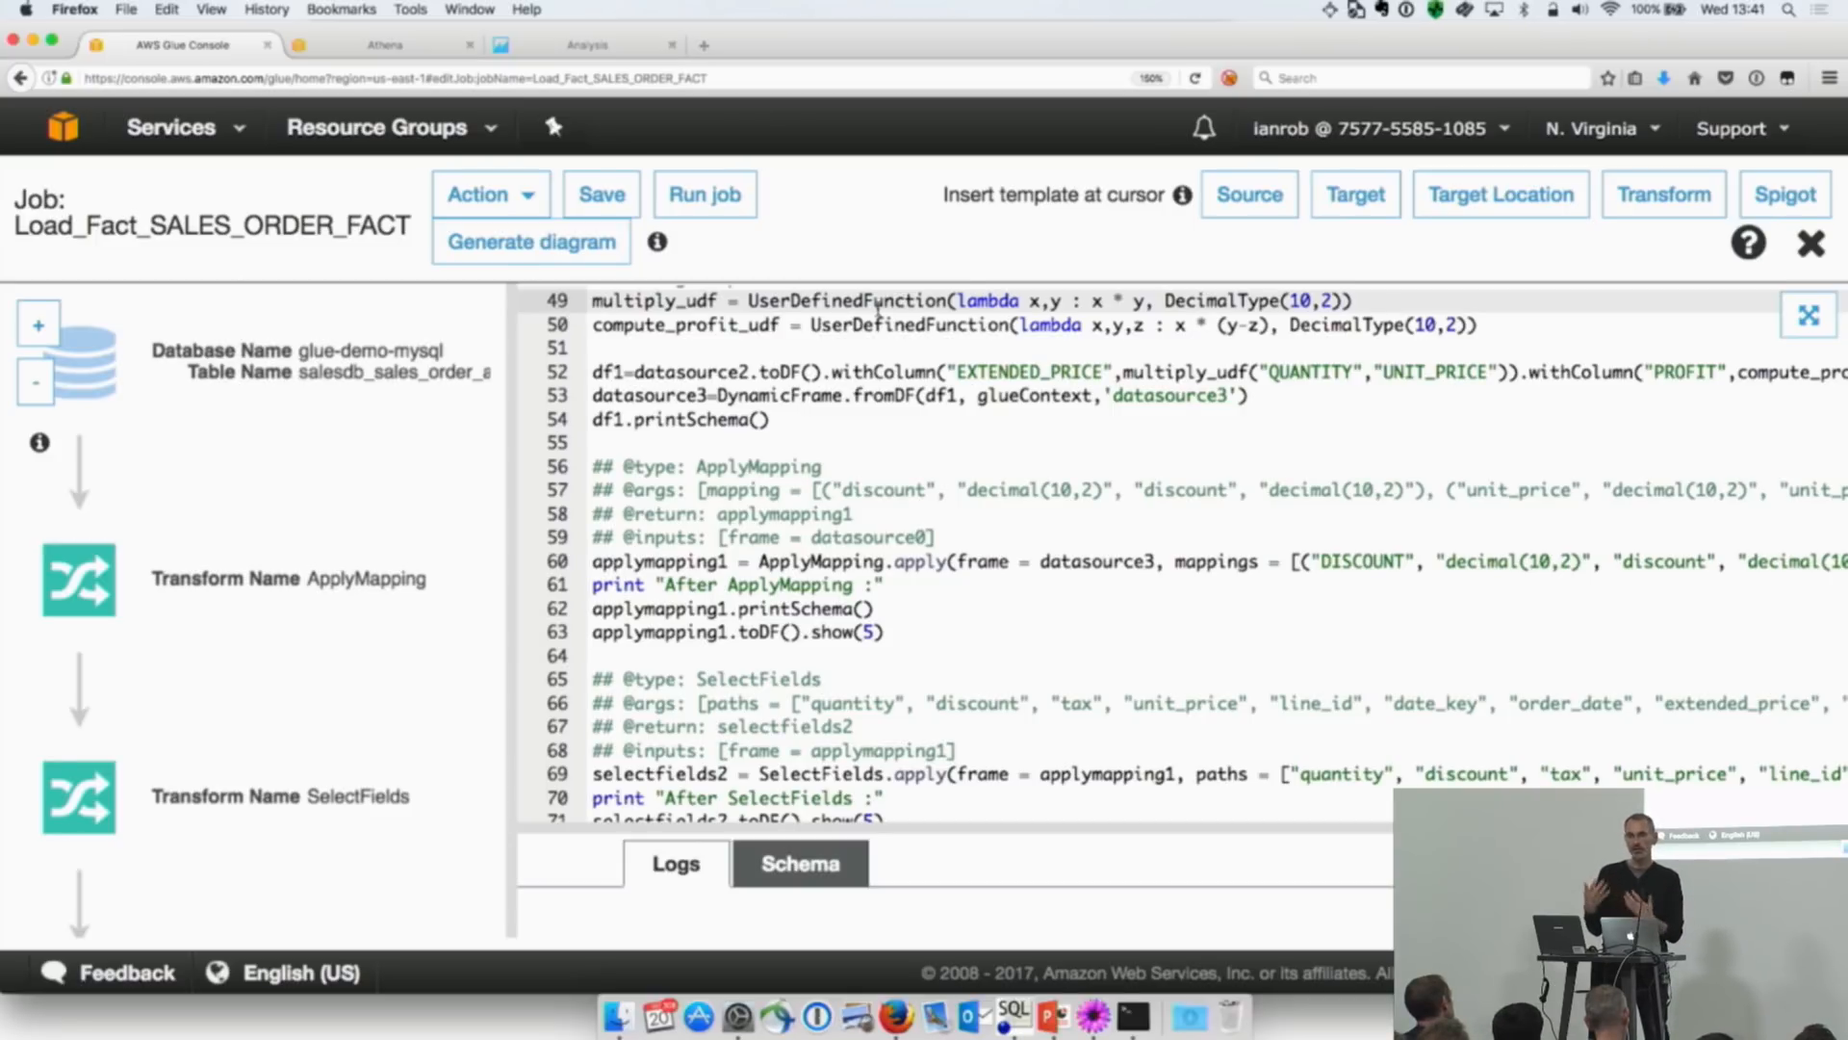
scroll(880, 302, down, 5)
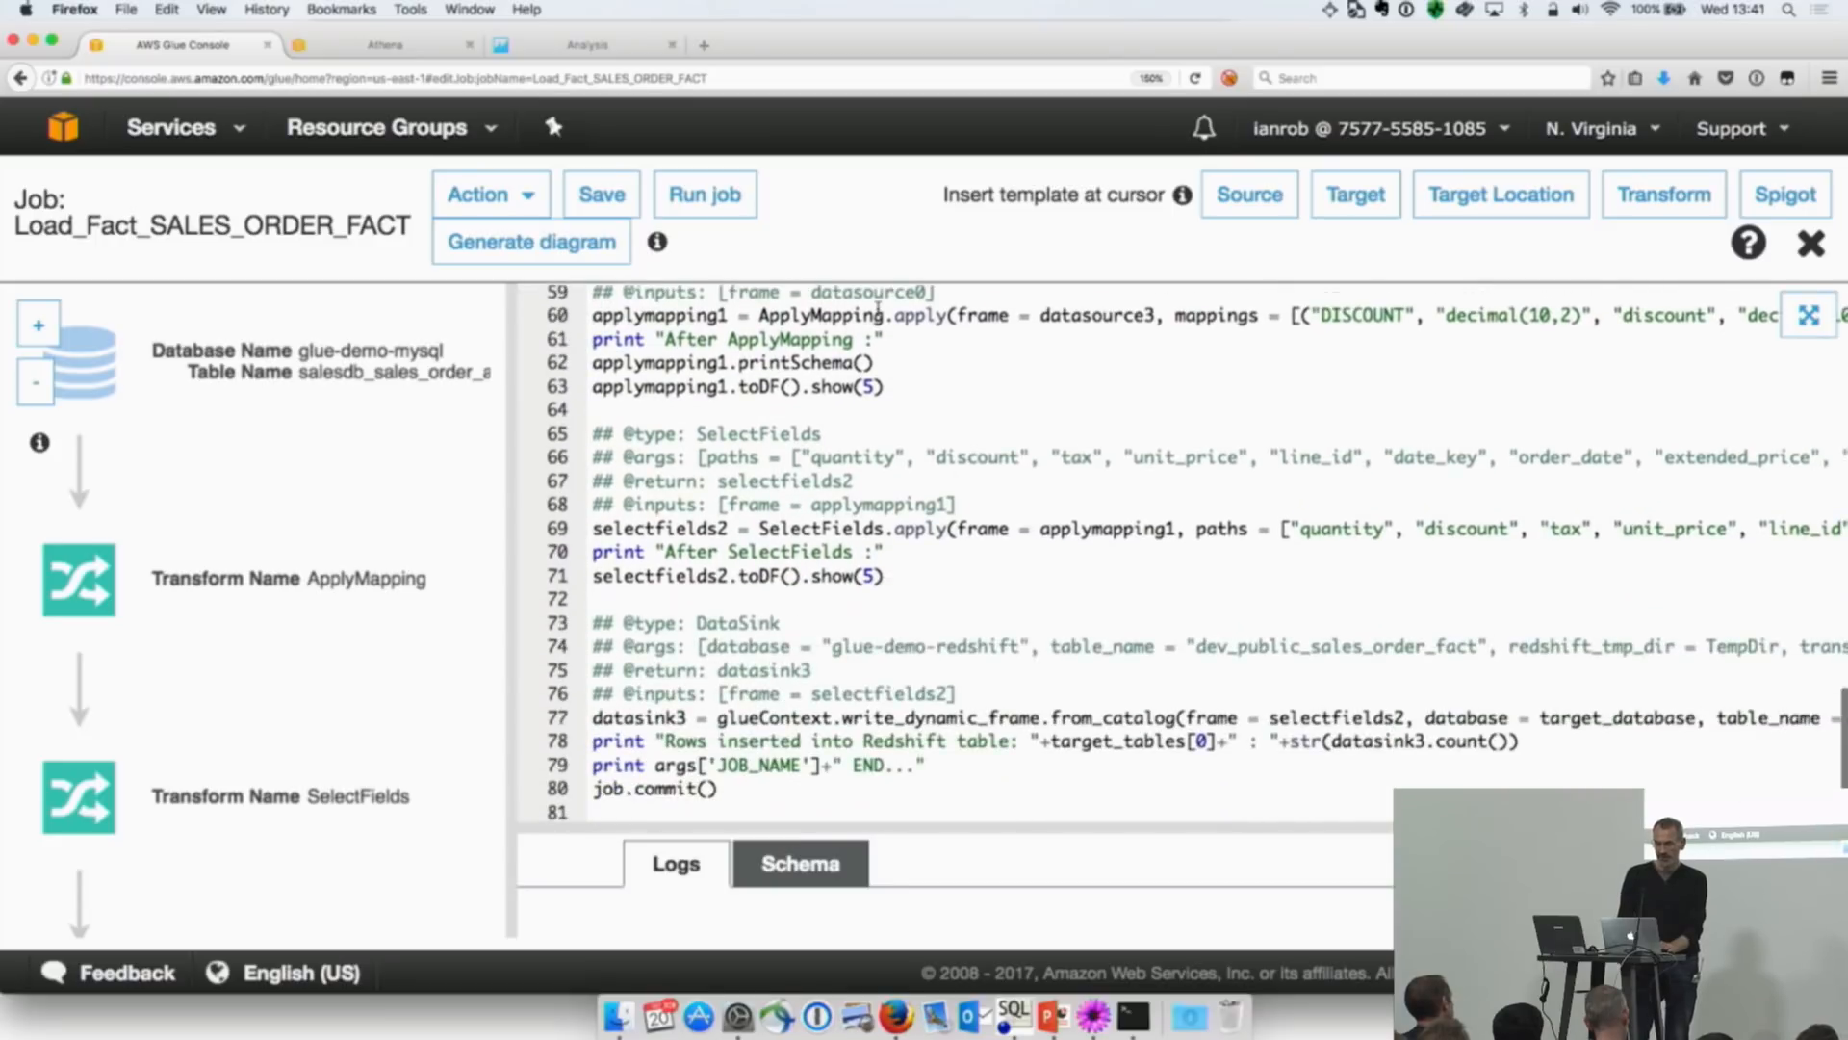
drag(736, 790, 578, 707)
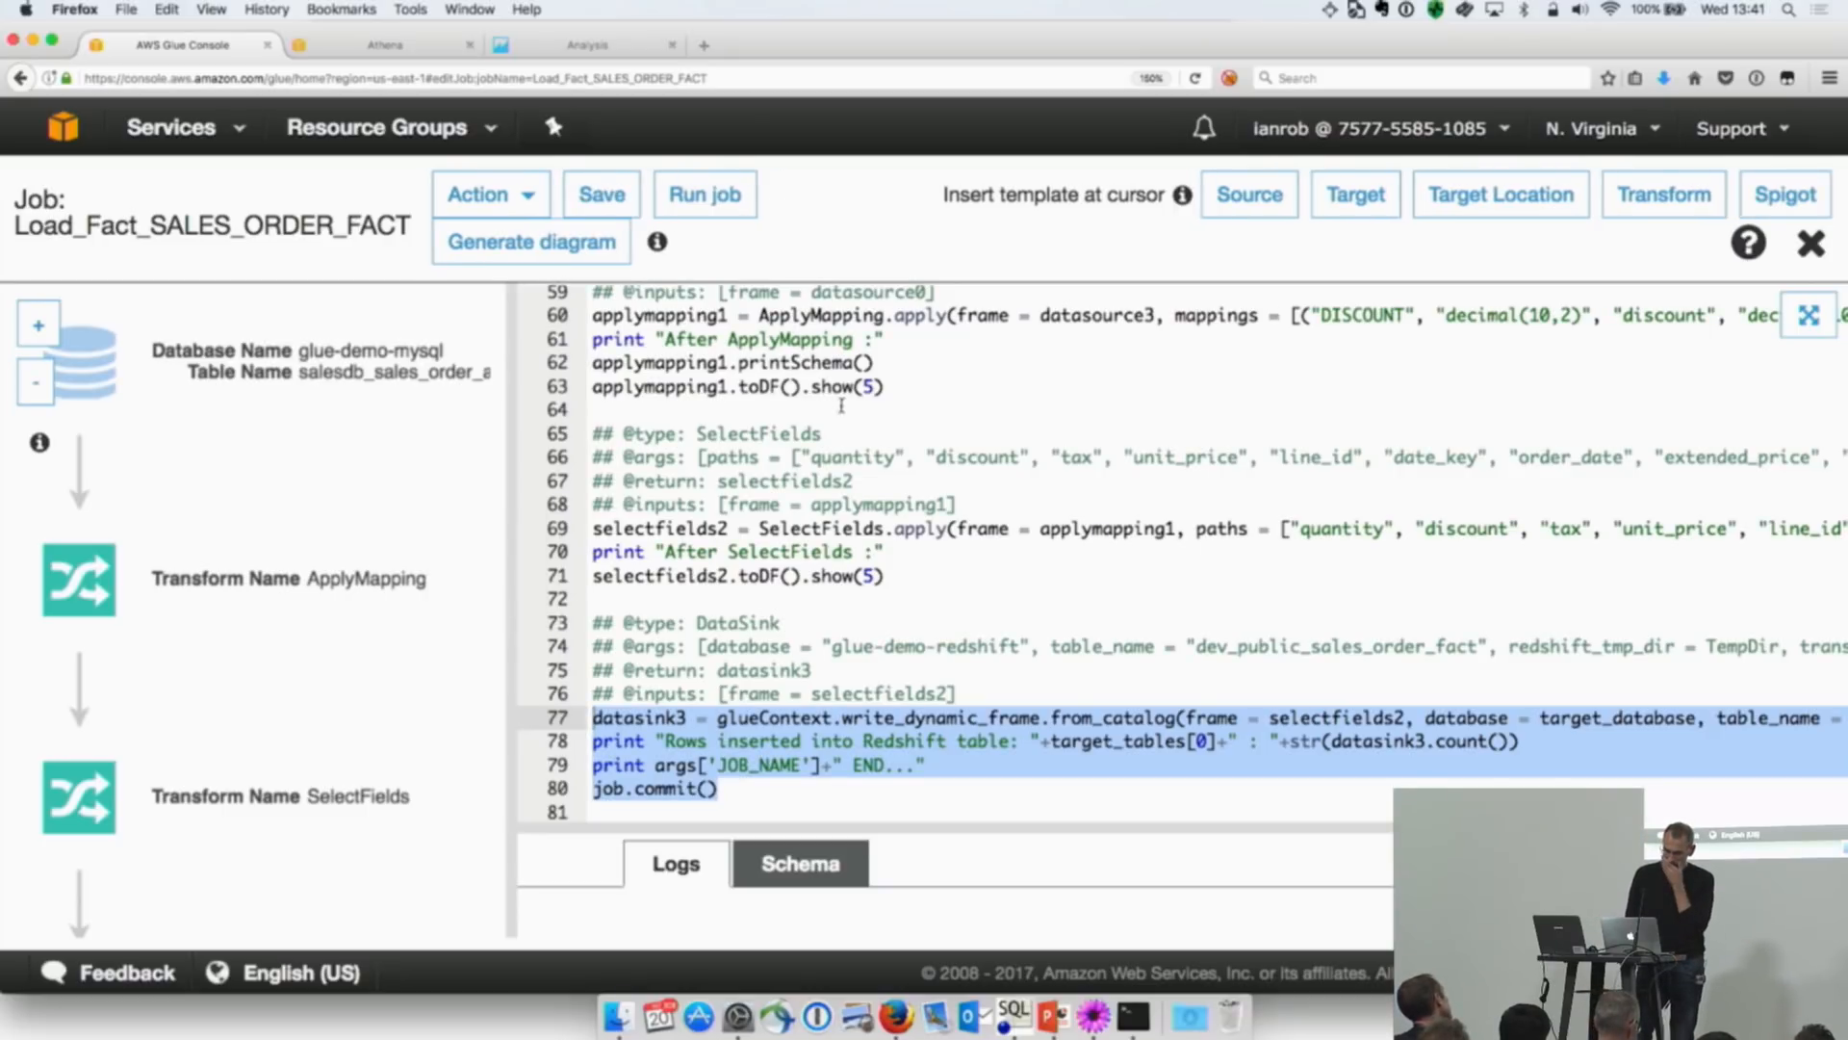
click(1811, 244)
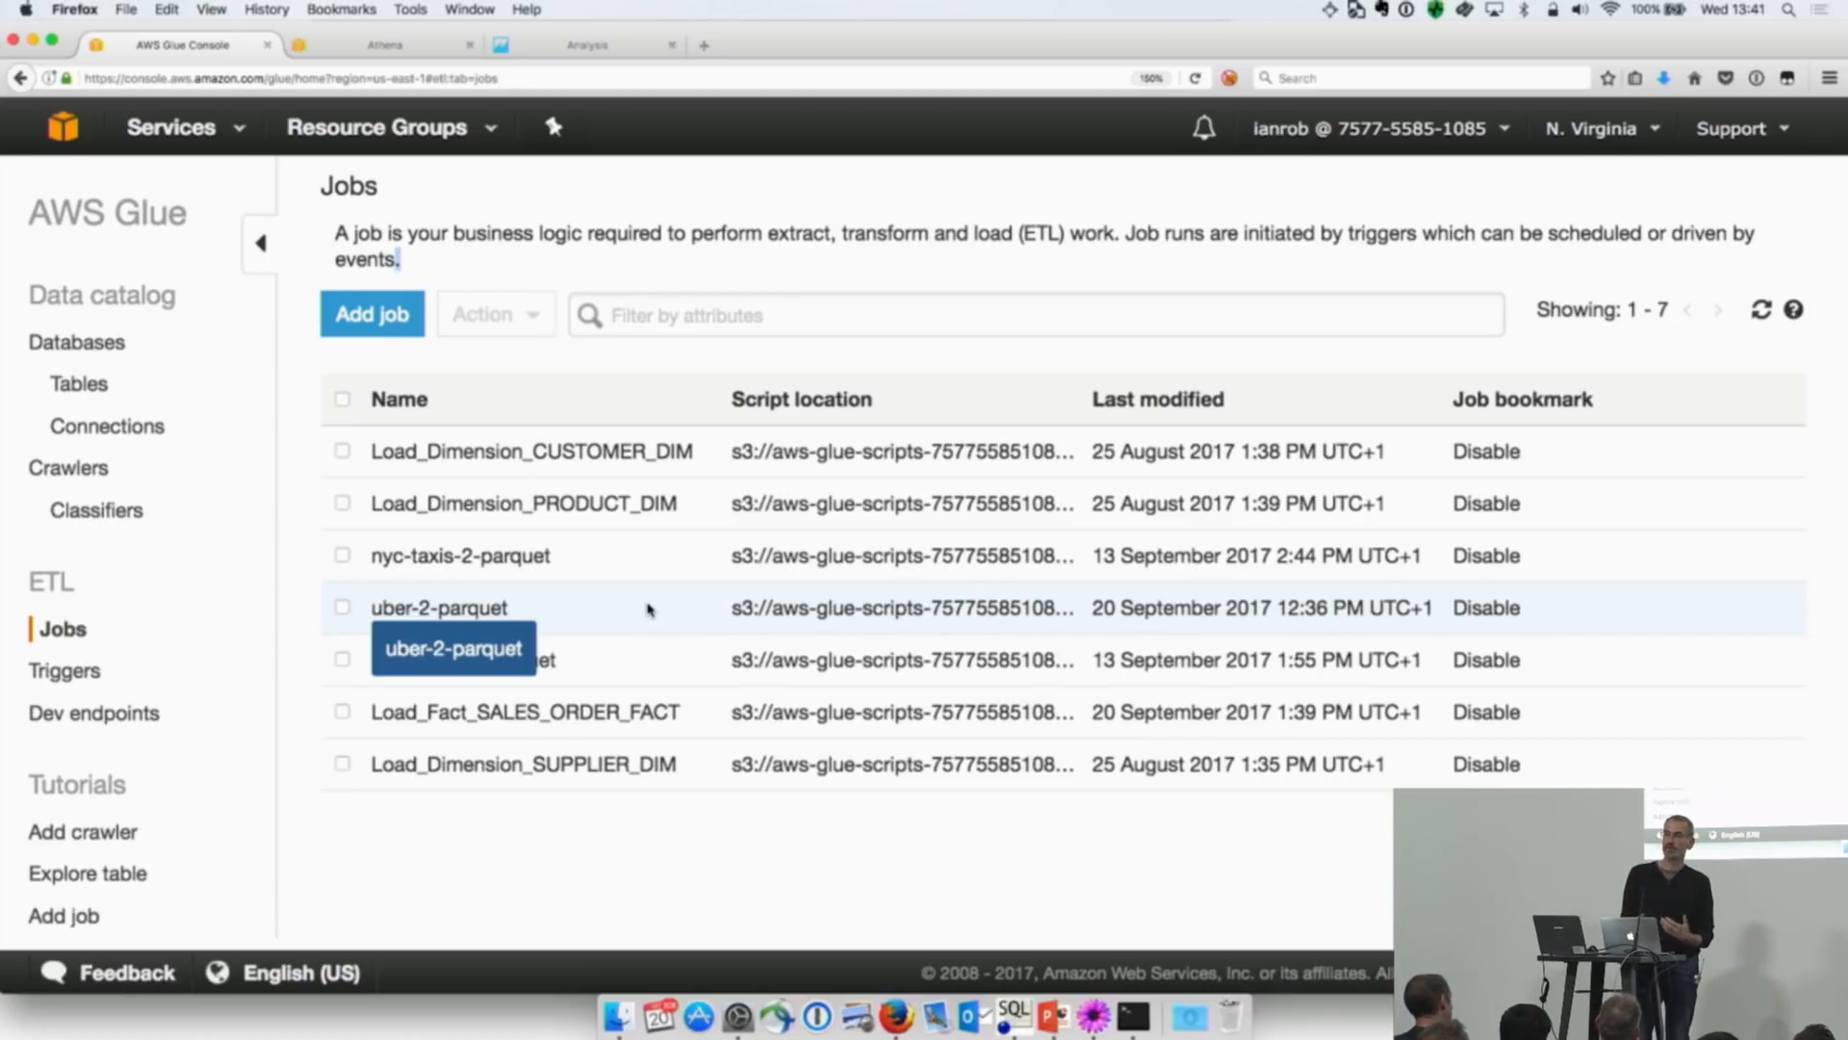
Step: Start a new Glue trigger and name it LOAD_FACTS
click(72, 671)
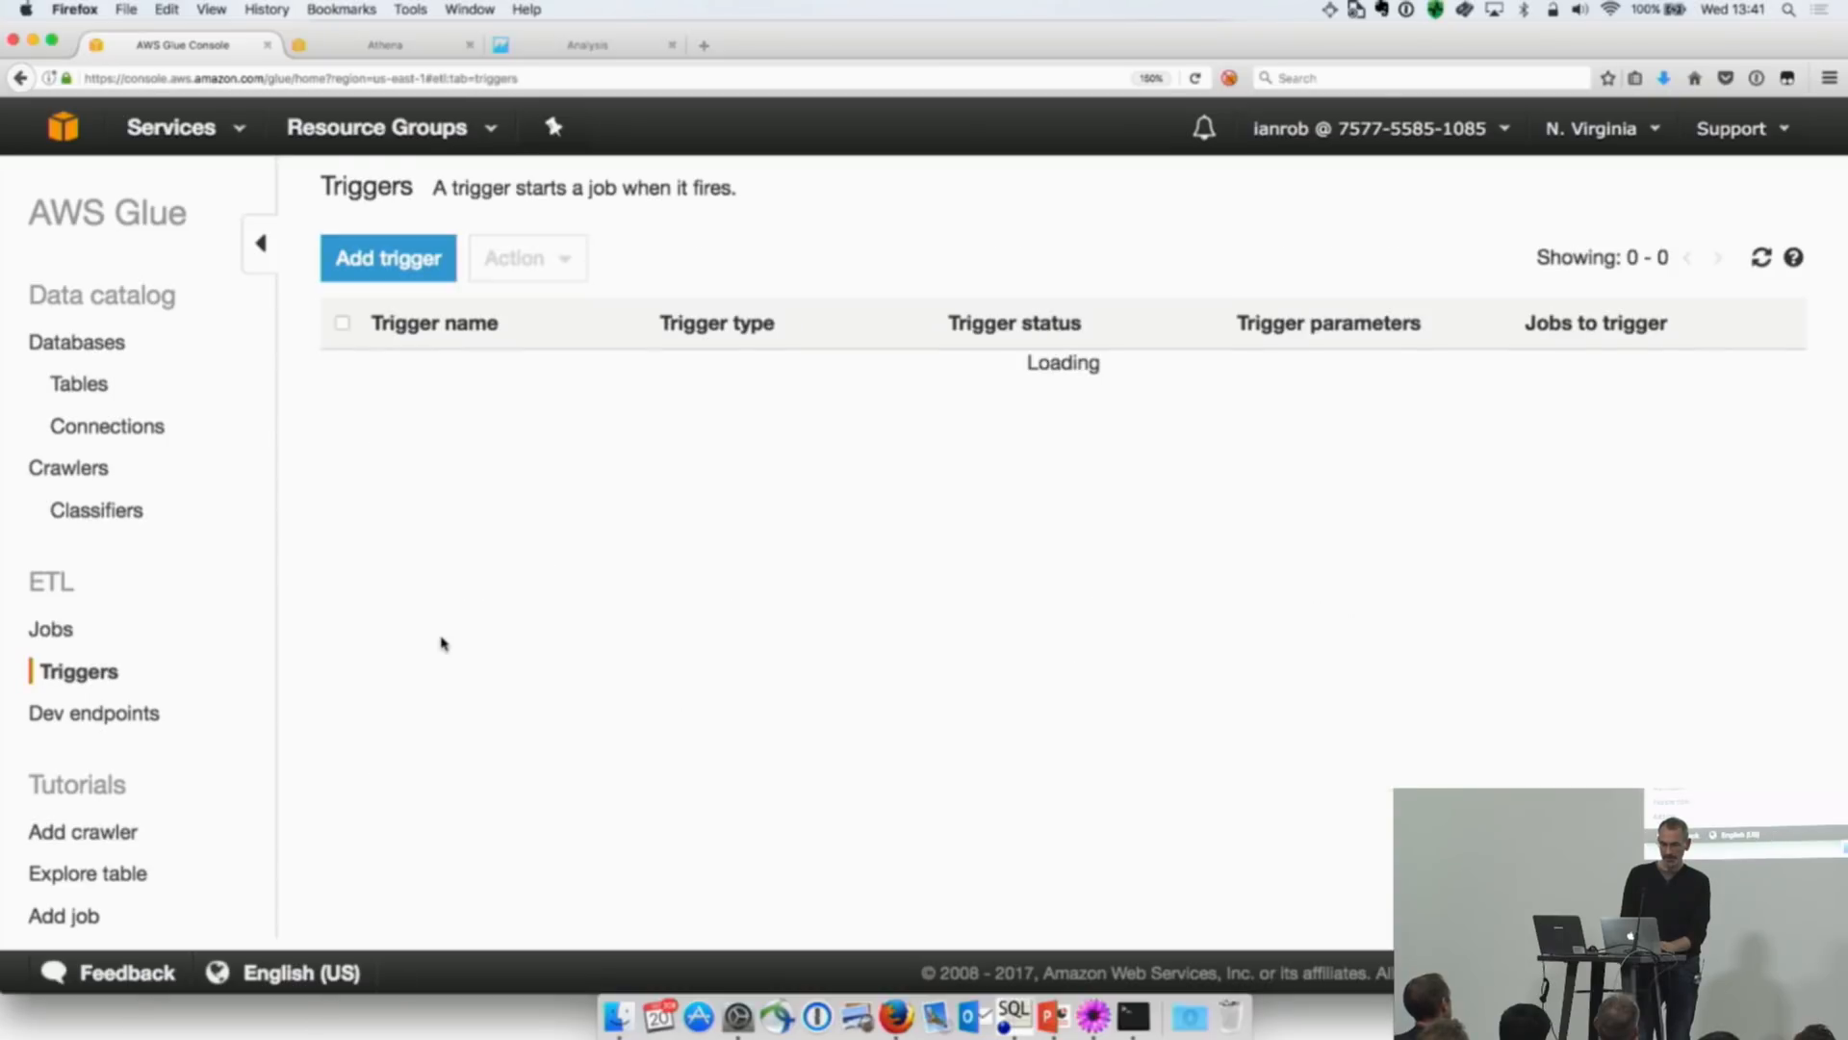
click(420, 266)
click(748, 393)
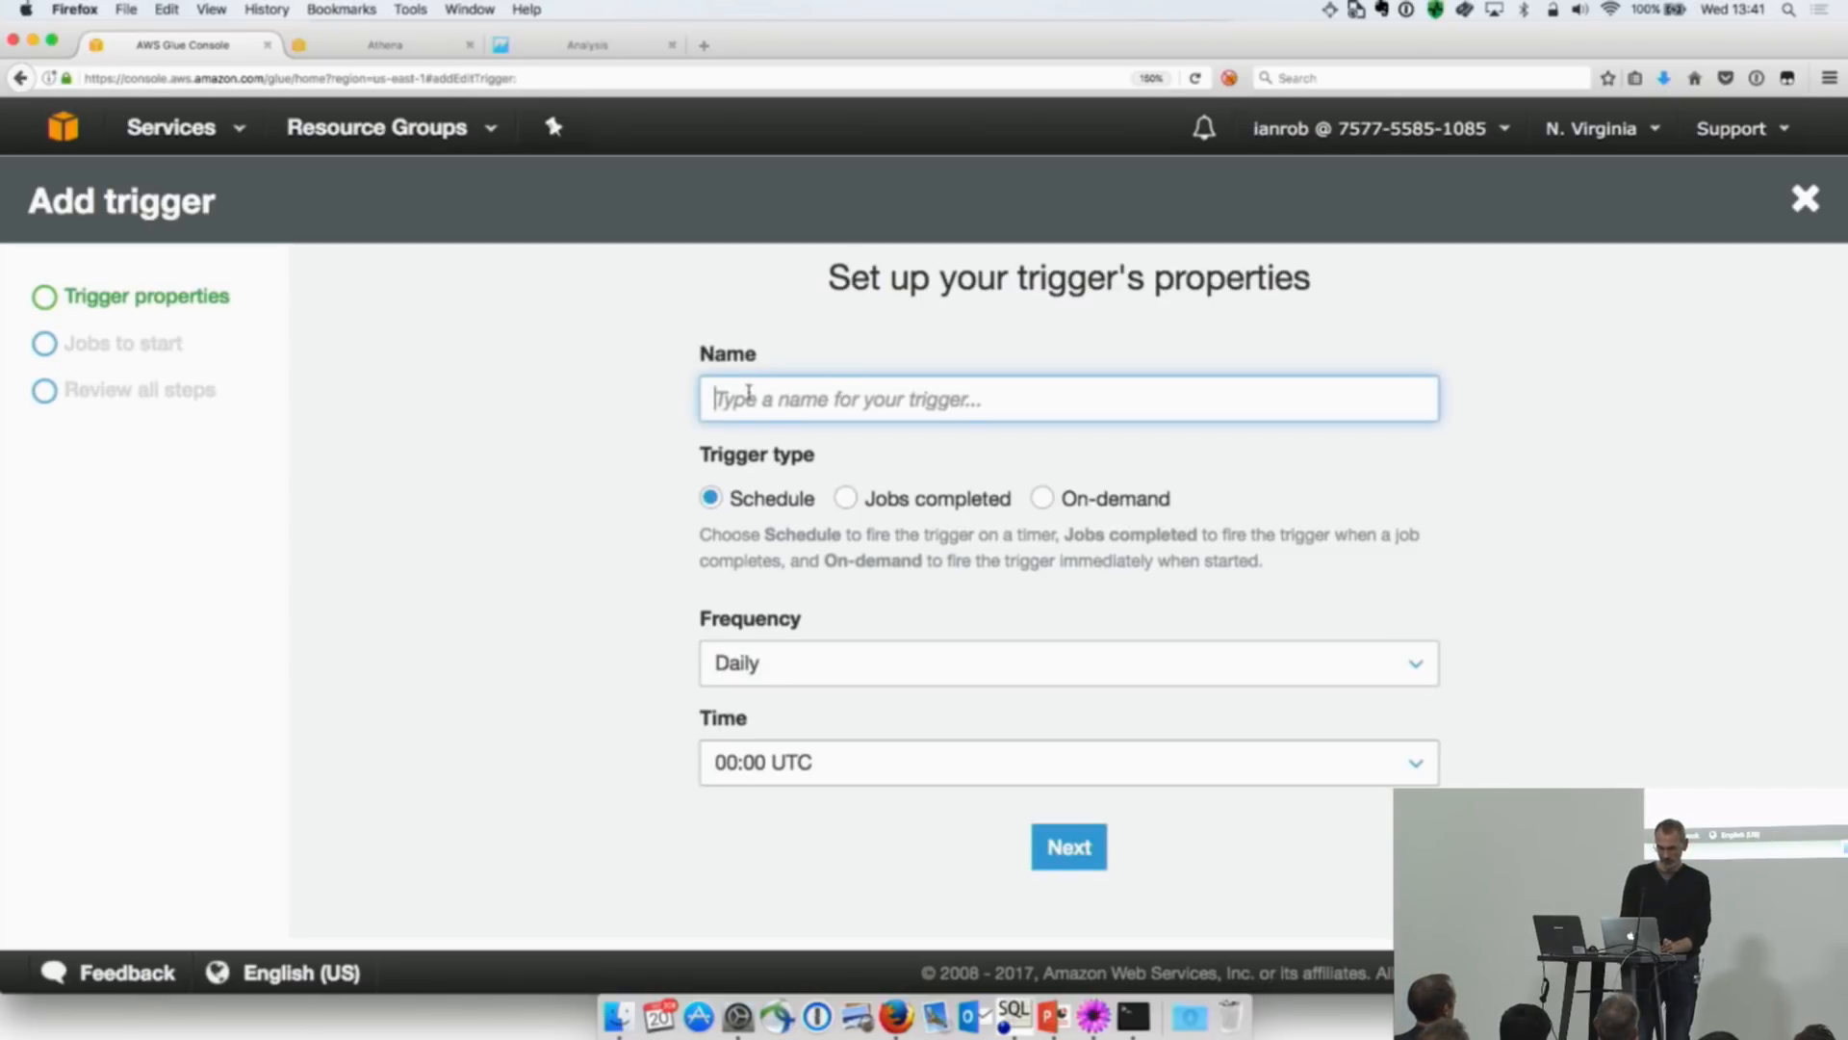
text(LOAF)
key(BackSpace)
text(D_FACTS)
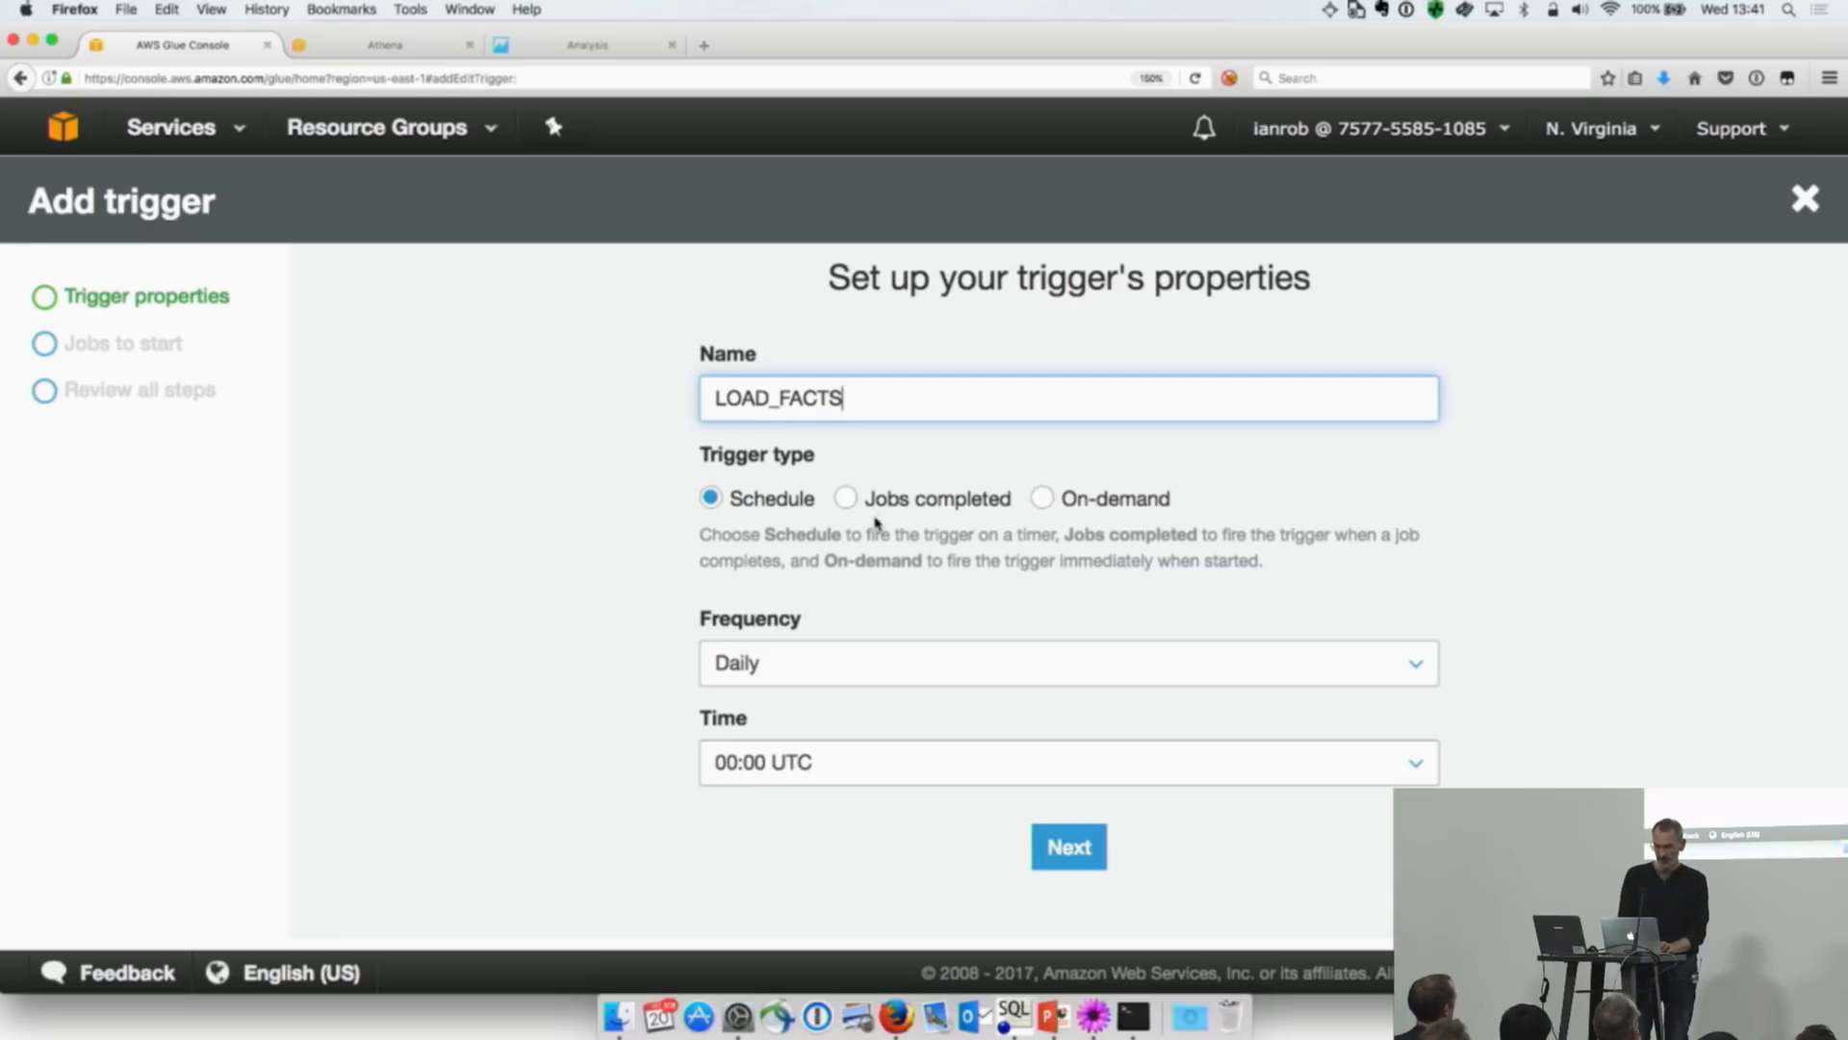
Step: Set the trigger type to Jobs completed, watch Load_Dimension_CUSTOMER_DIM for completion, and continue to the jobs to start
click(847, 504)
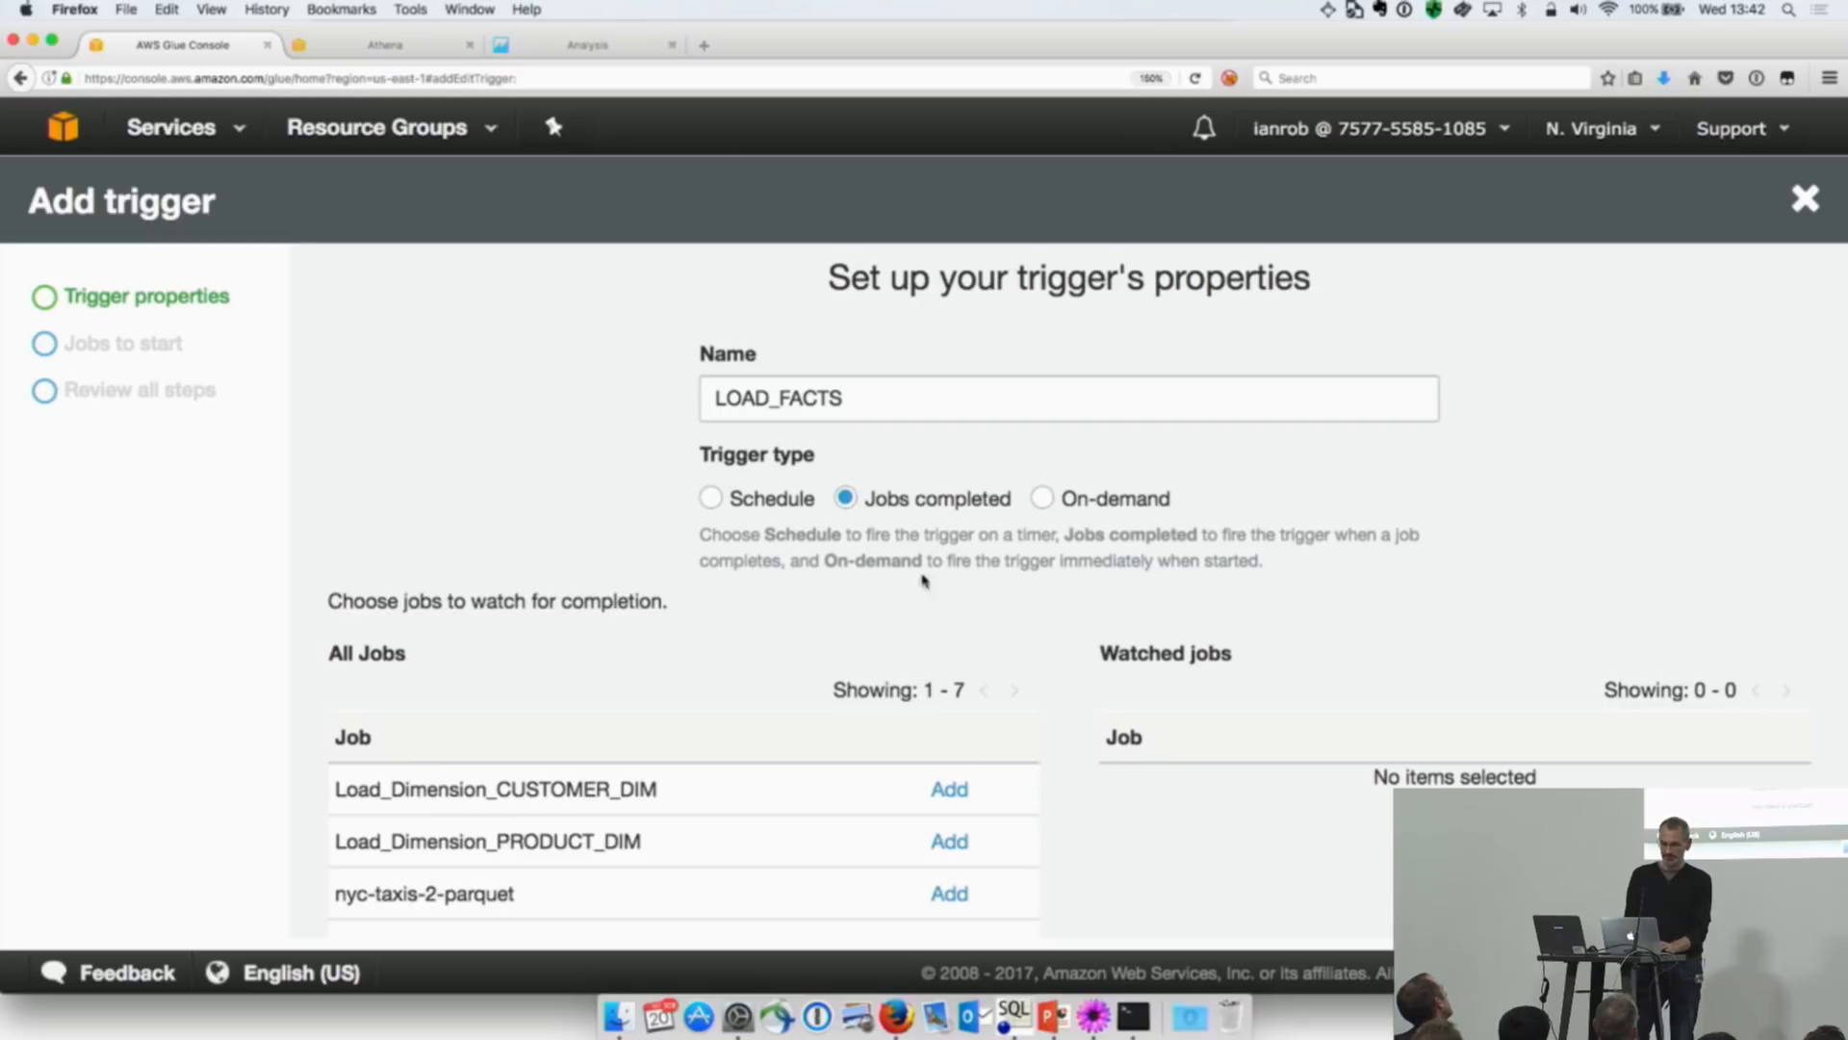
scroll(1052, 627, down, 5)
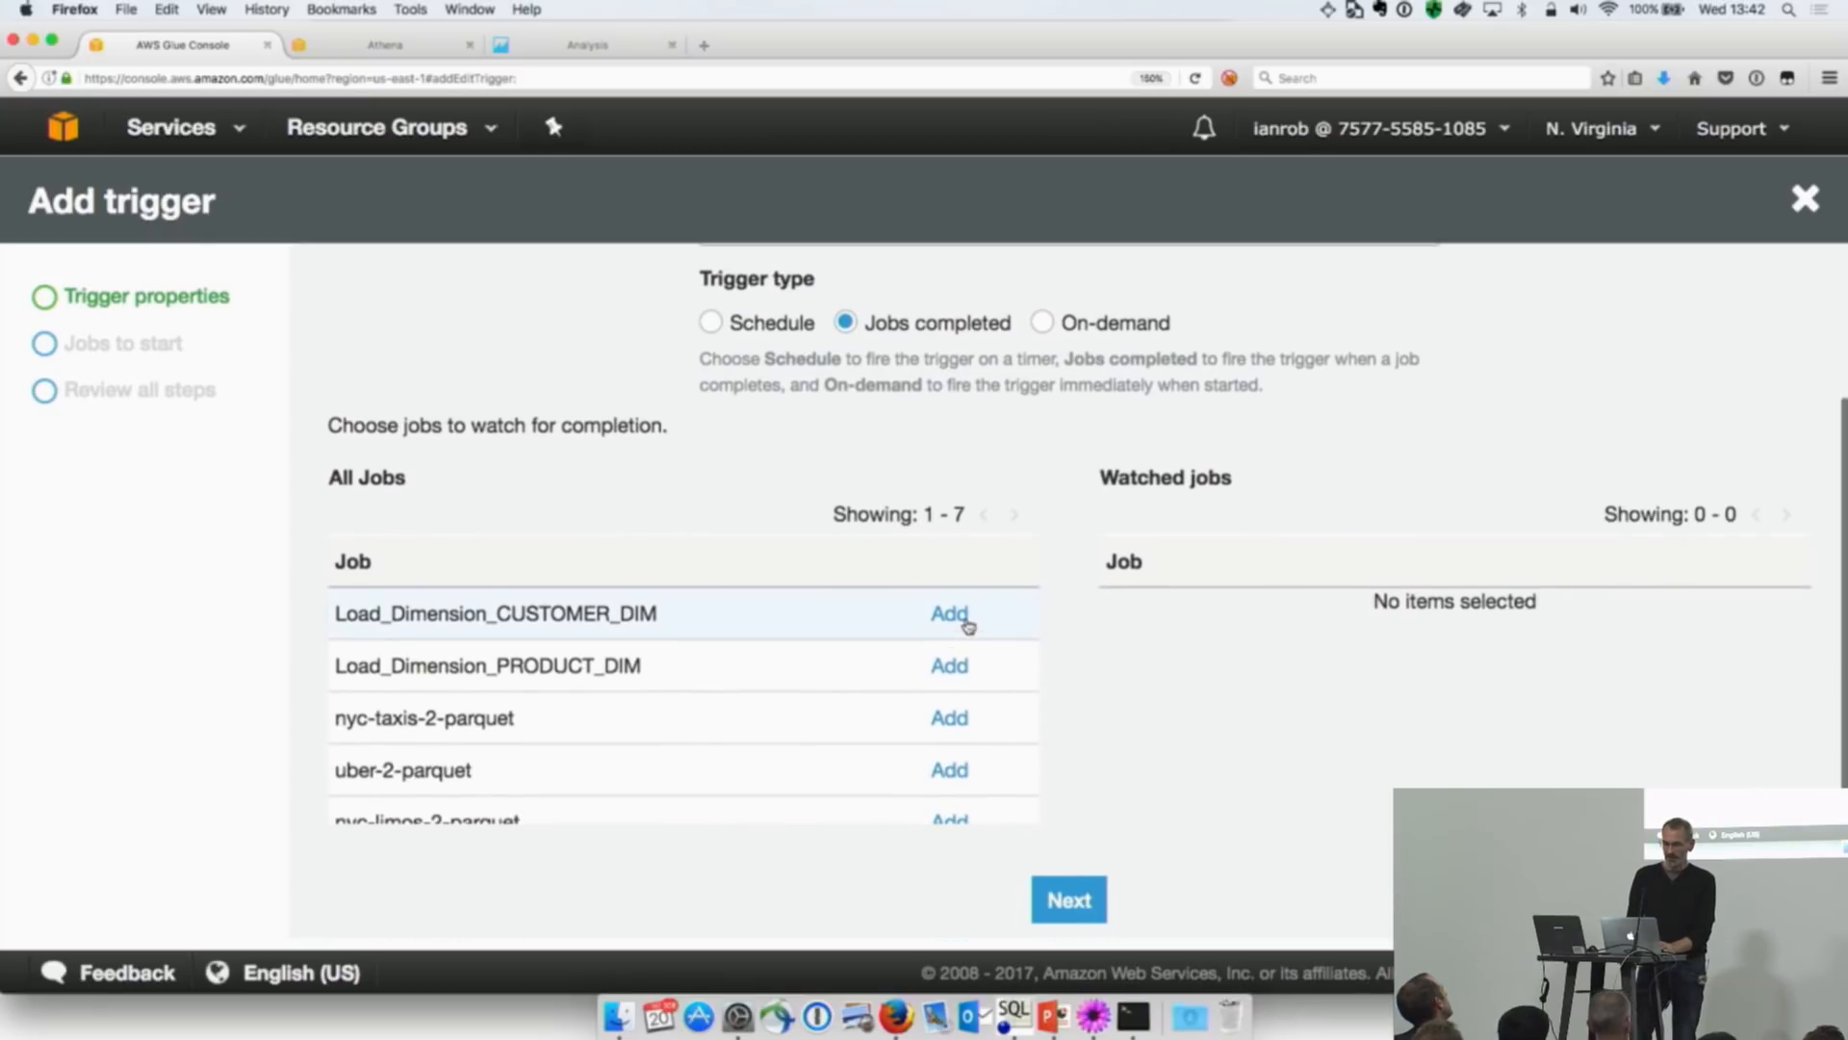
click(966, 624)
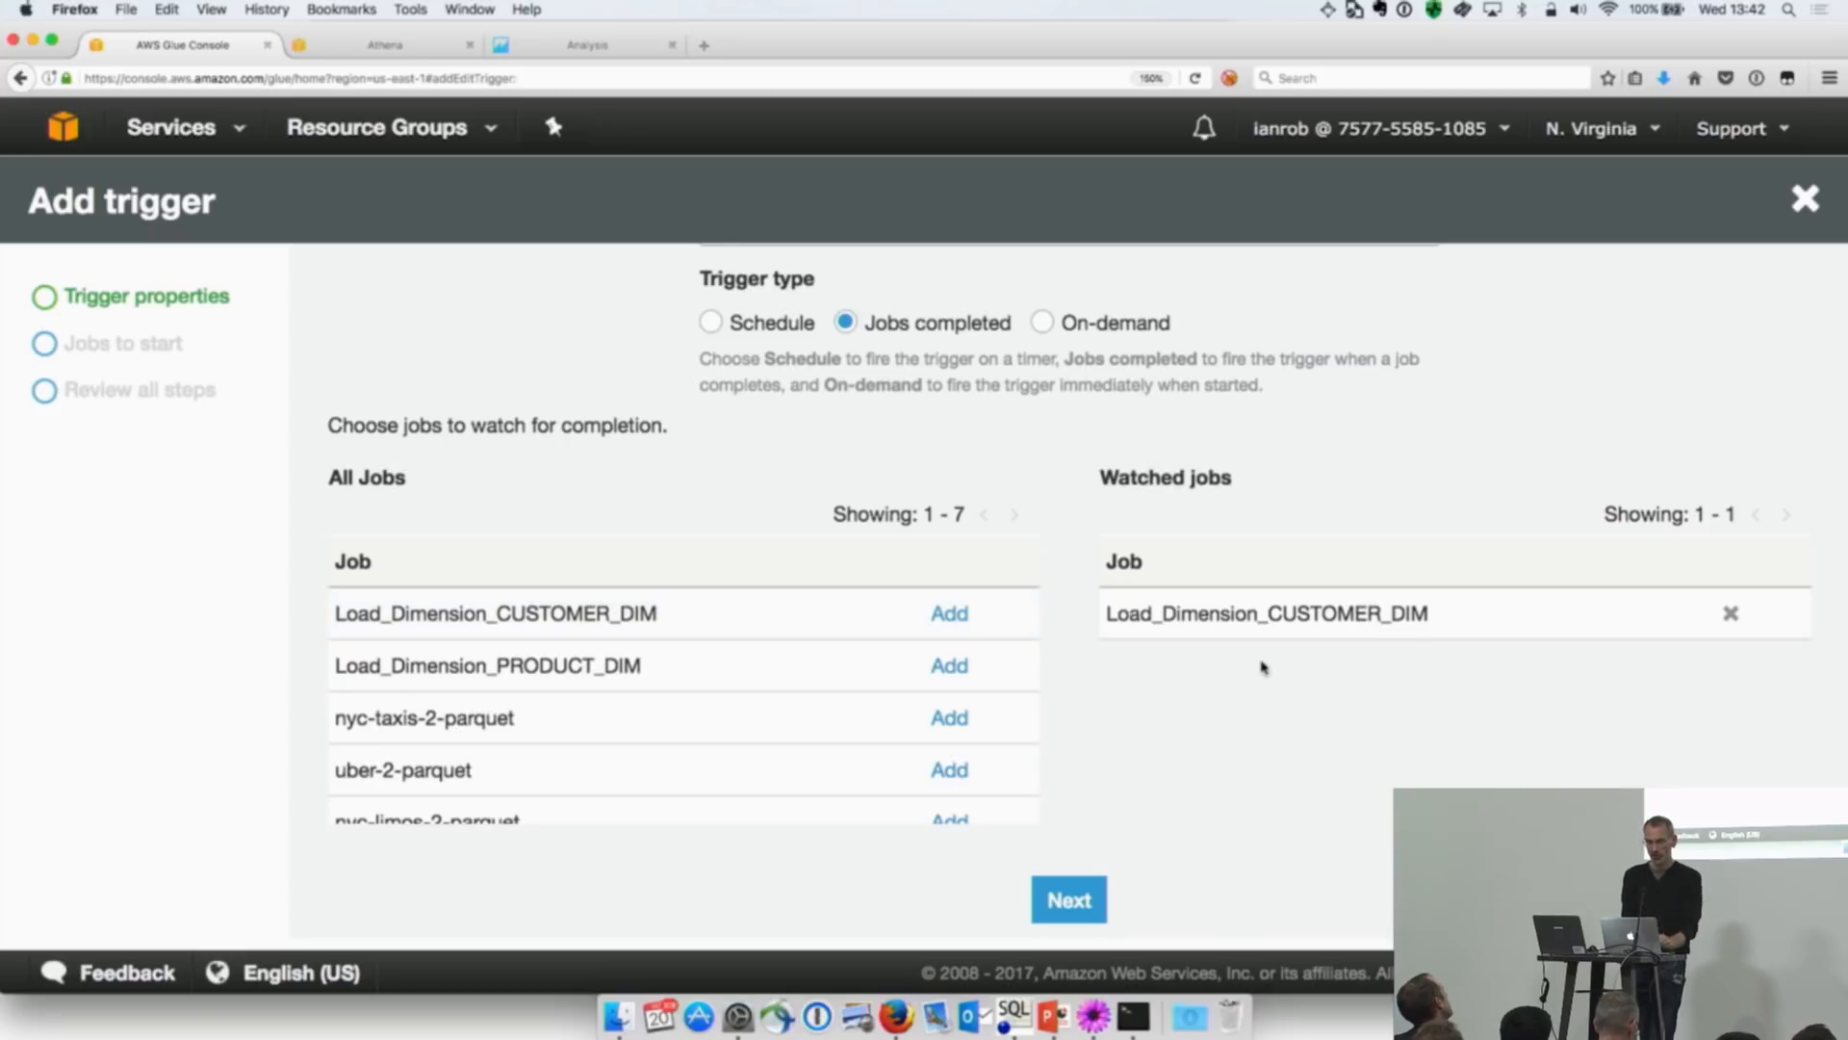
click(1070, 896)
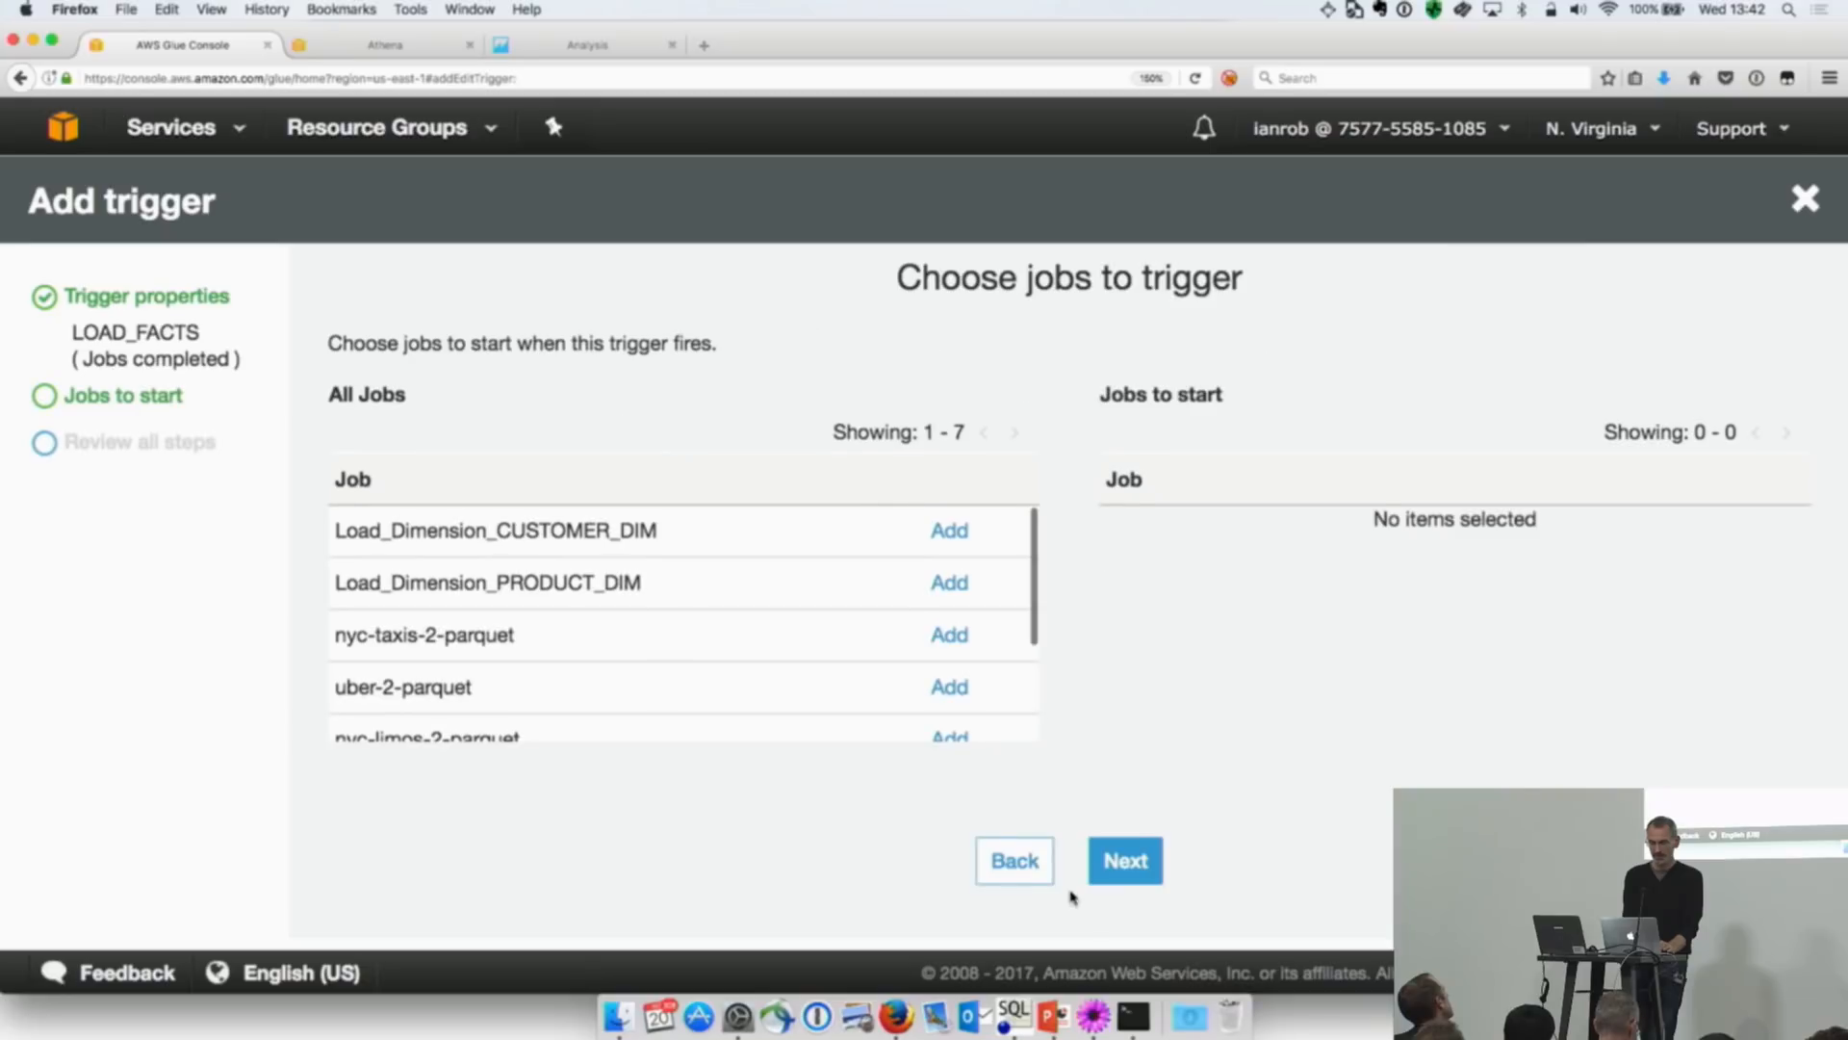
Step: Choose Load_Fact_SALES_ORDER_FACT as the job to start, keep its default parameters, and finish creating the trigger
scroll(805, 652, down, 3)
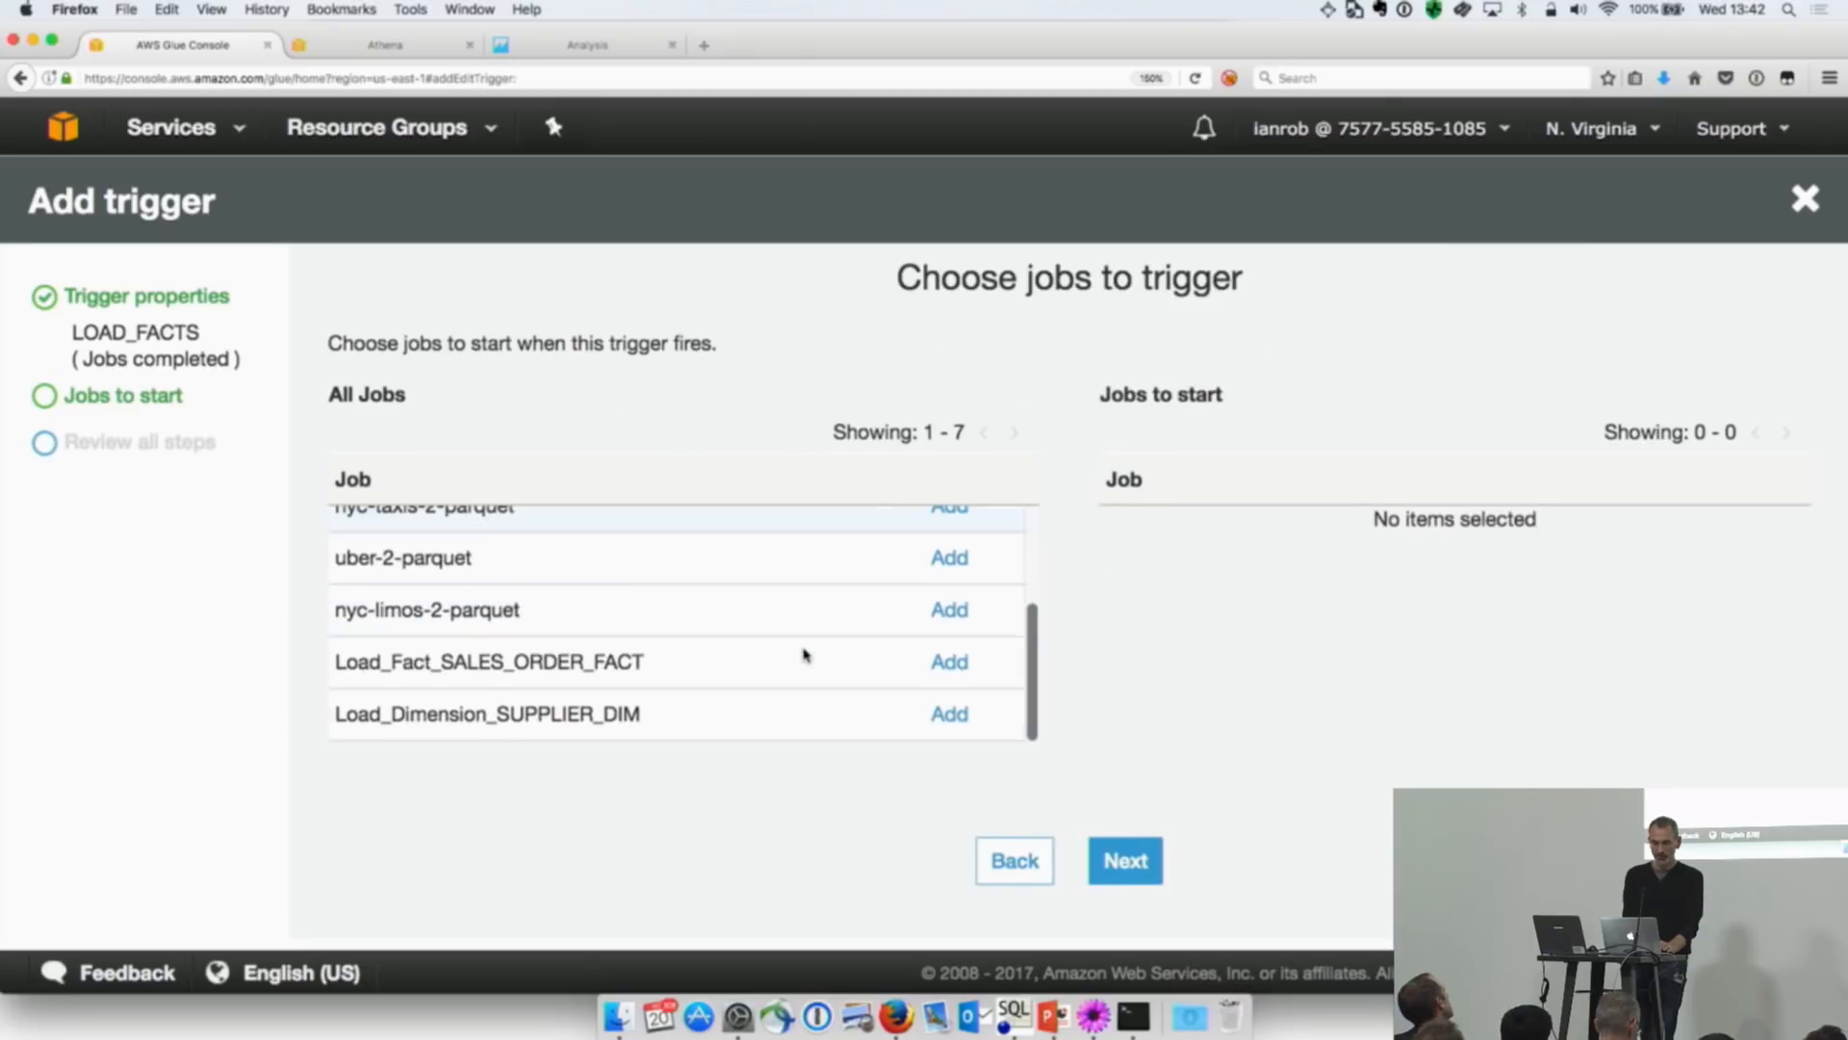
click(949, 665)
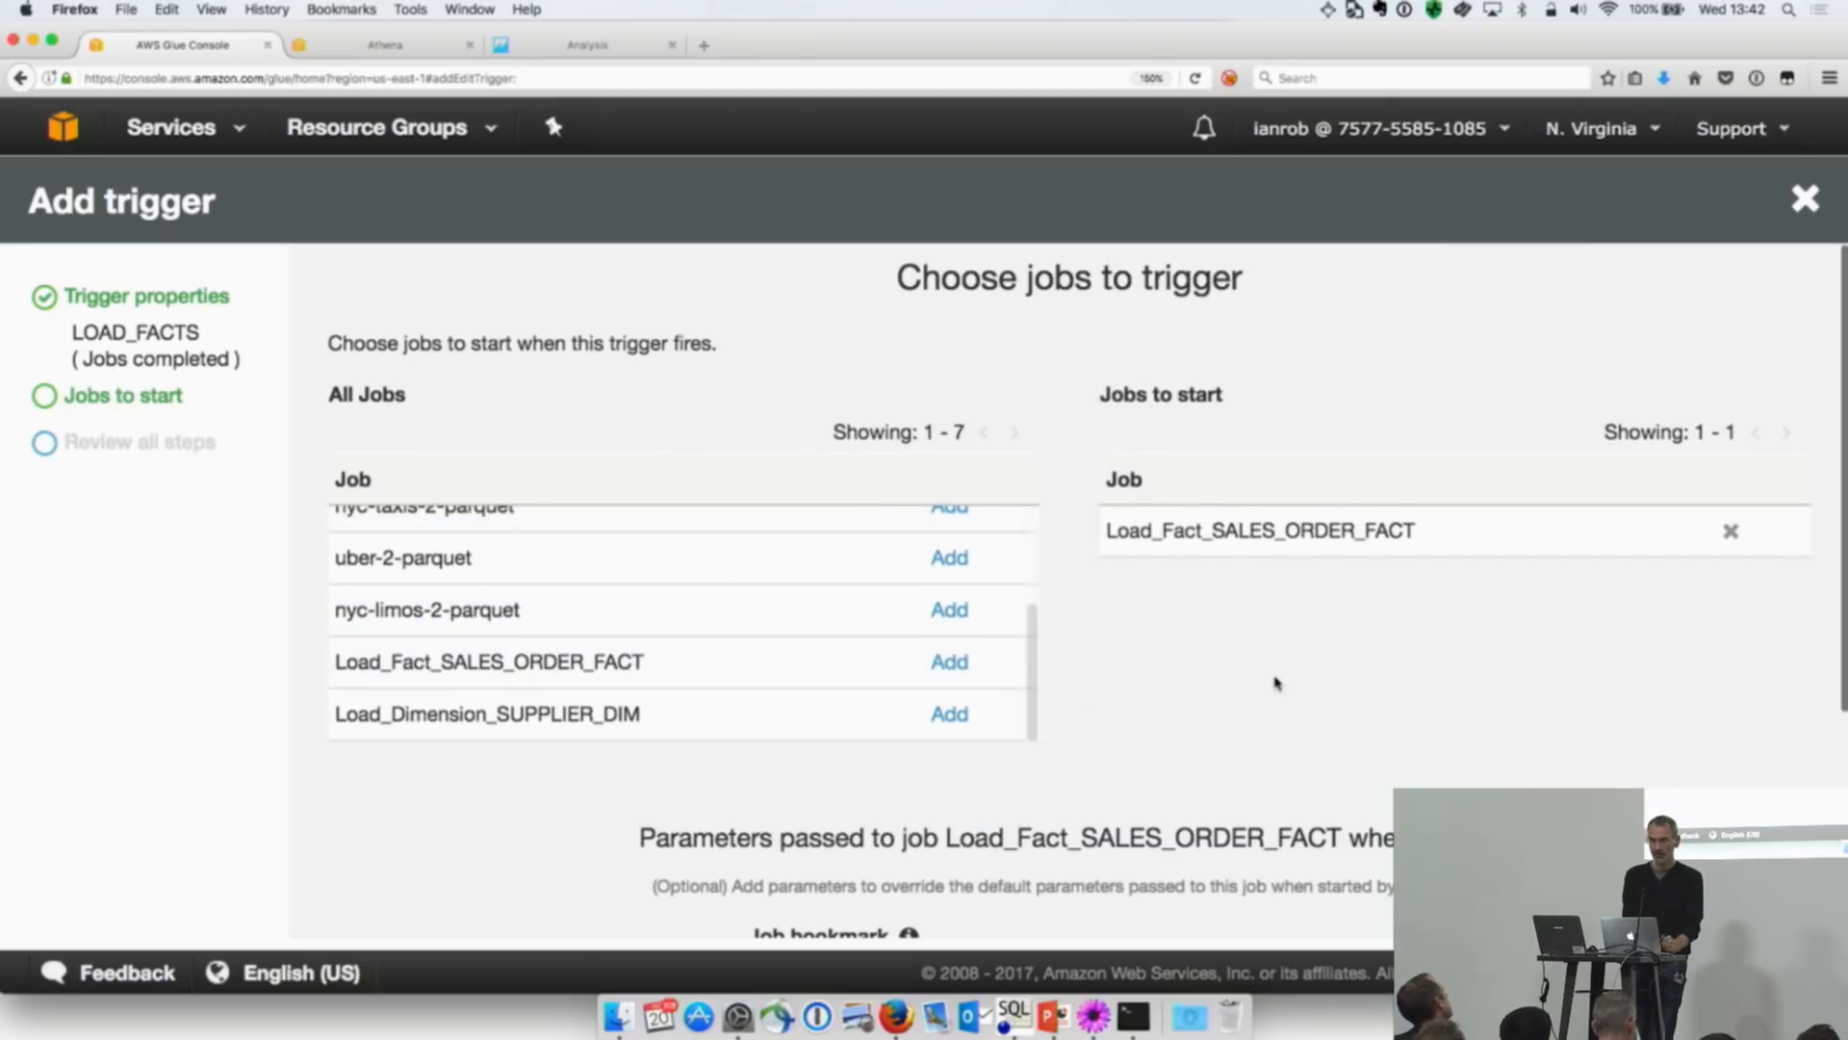
scroll(1265, 693, down, 5)
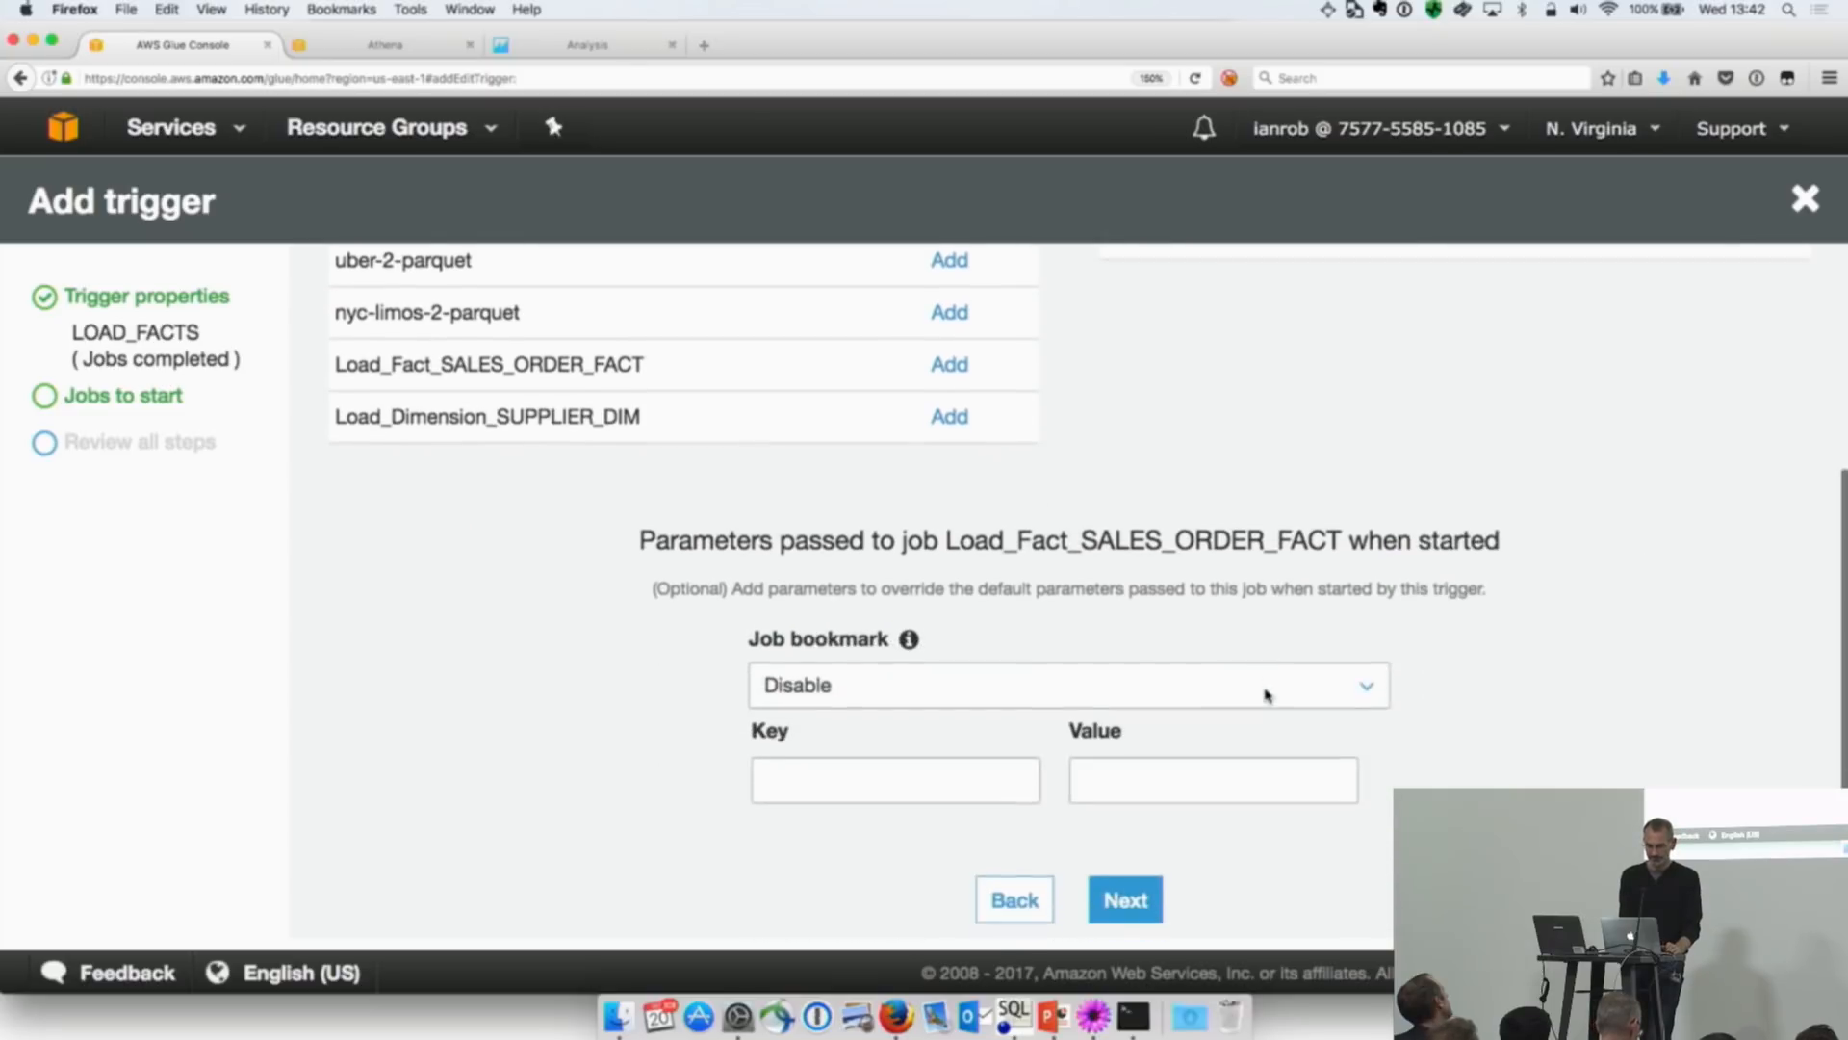
click(1122, 899)
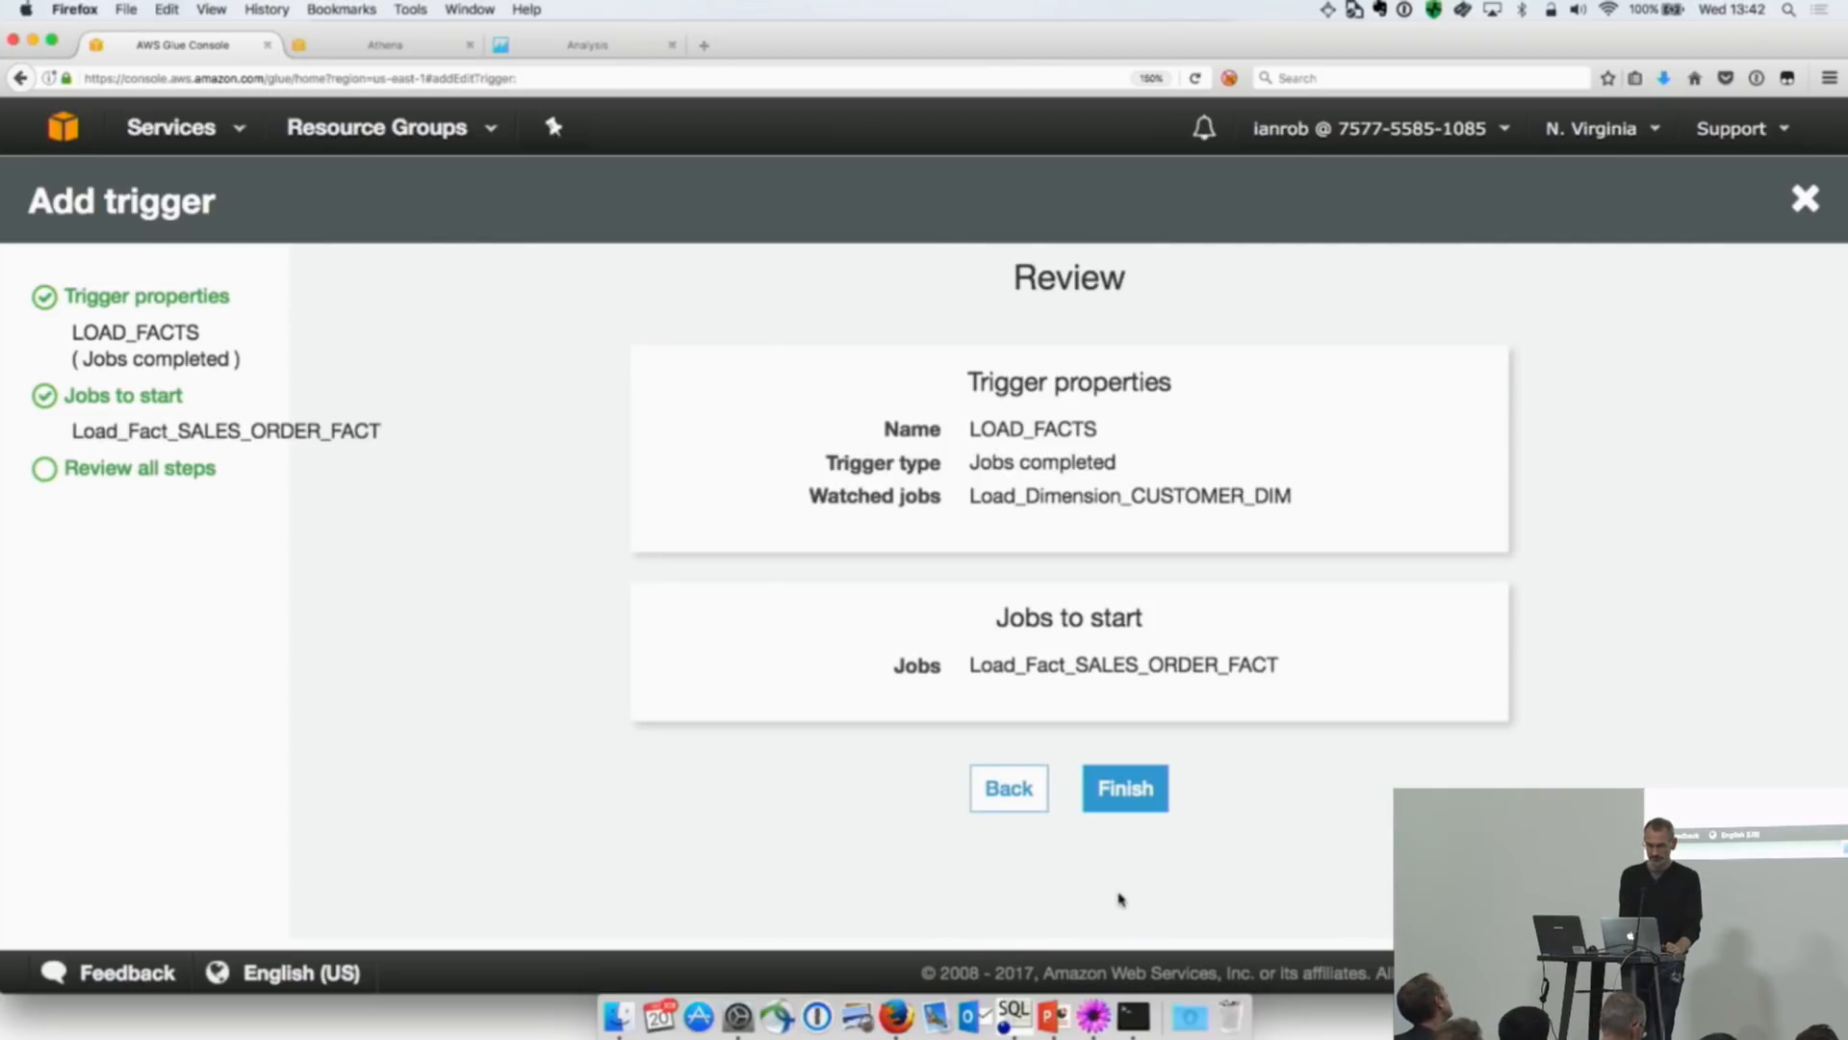
click(1128, 799)
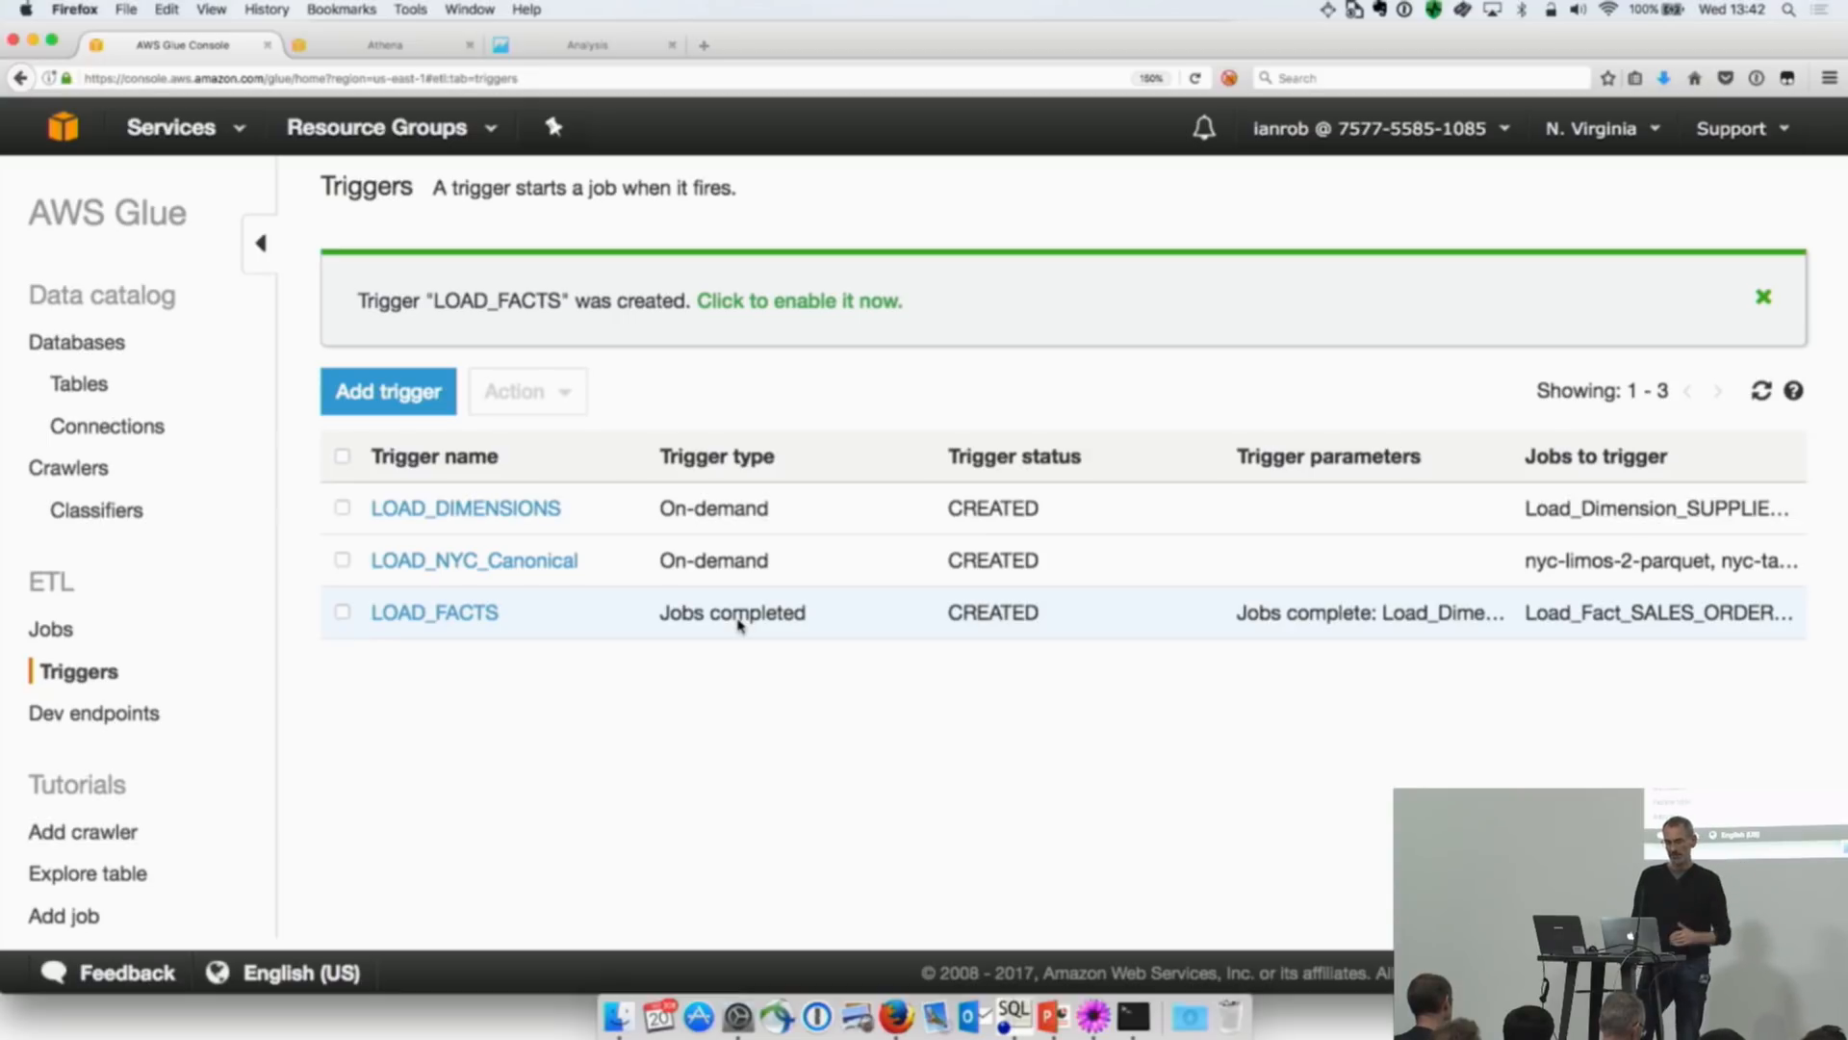
Step: Enable the LOAD_FACTS trigger and confirm its activation
click(342, 612)
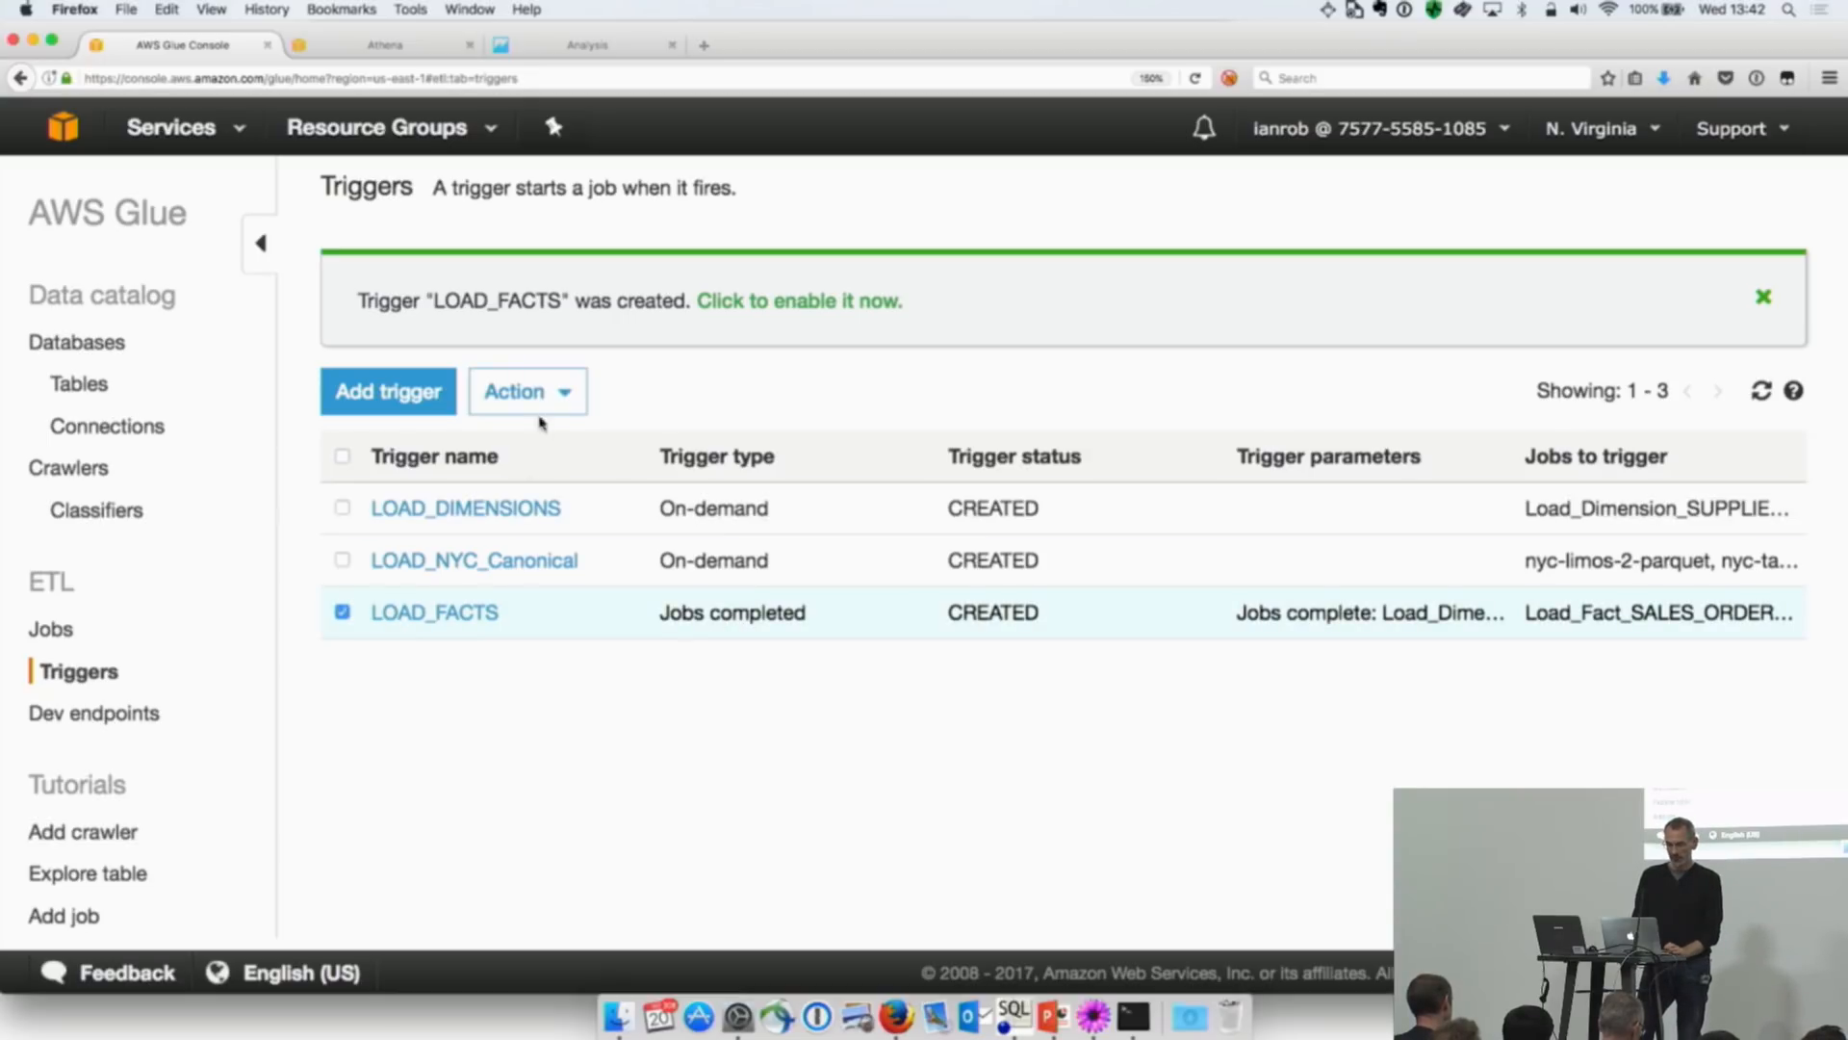
click(545, 395)
click(582, 536)
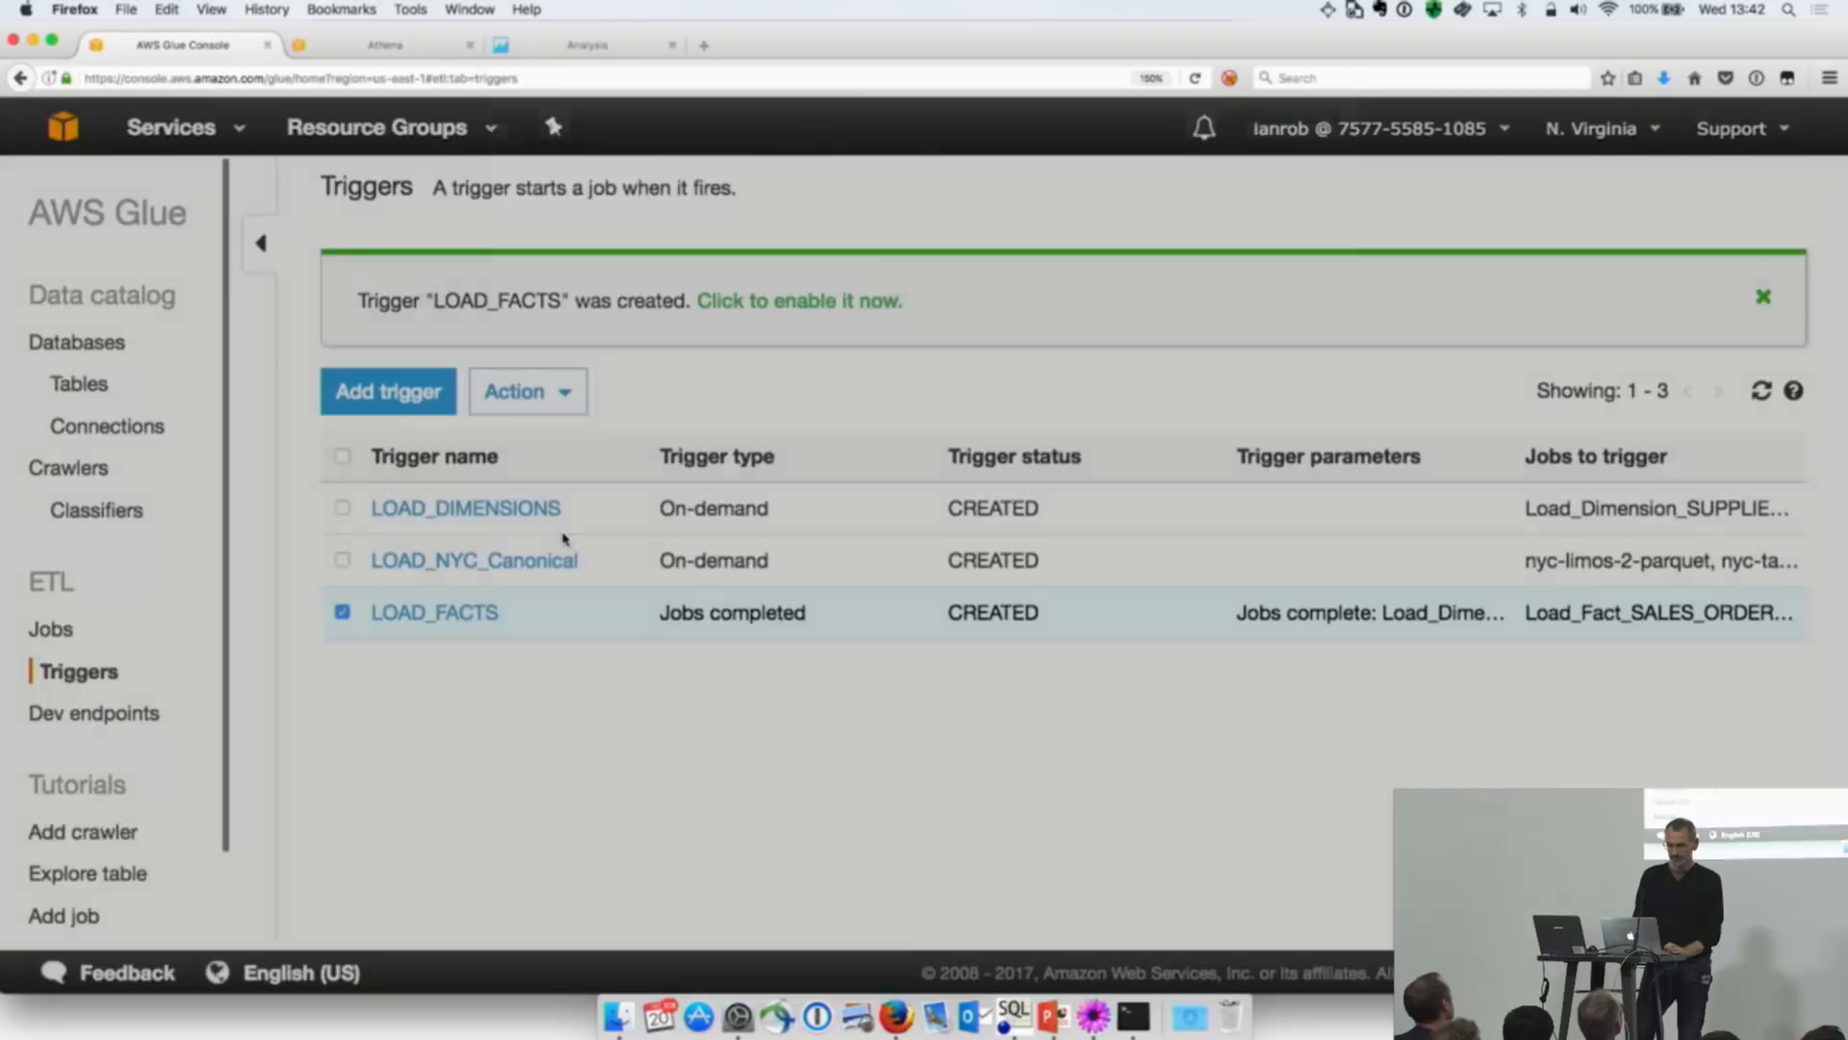
click(910, 470)
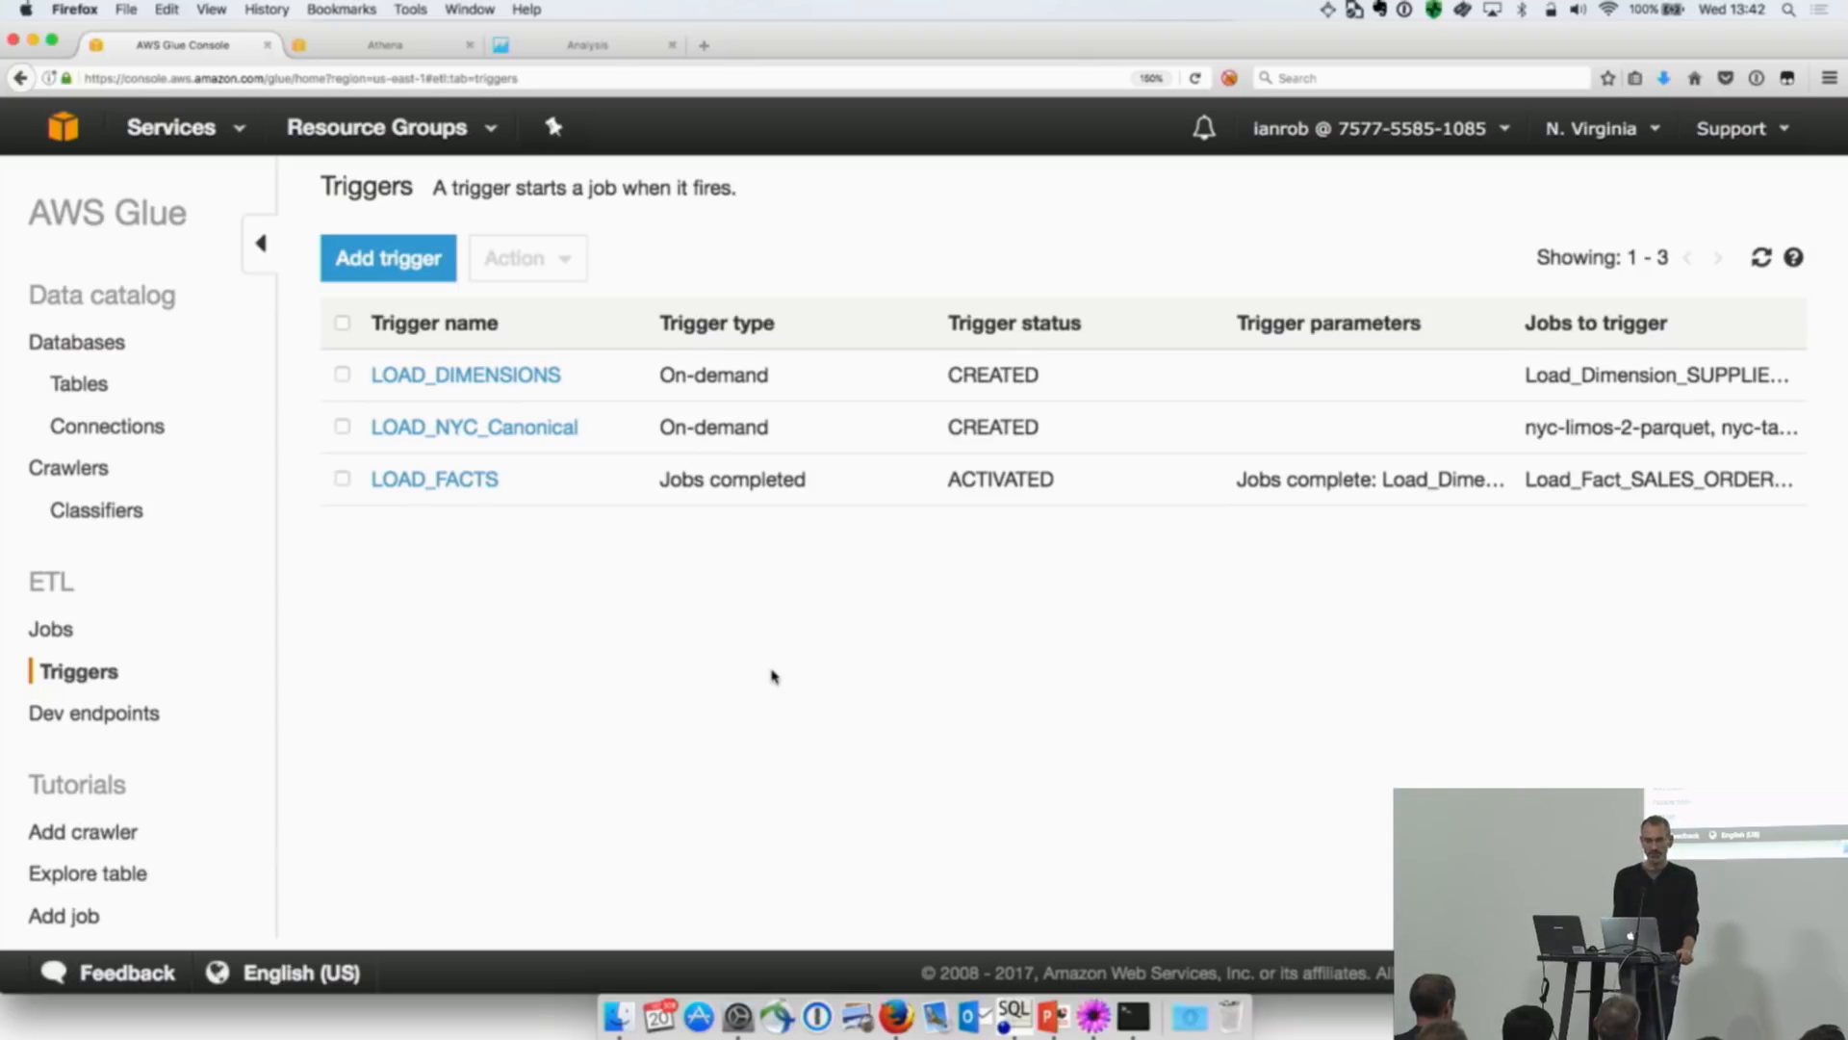
Step: Run the Load_Fact_SALES_ORDER_FACT job manually with its default parameters and display its run history
click(69, 636)
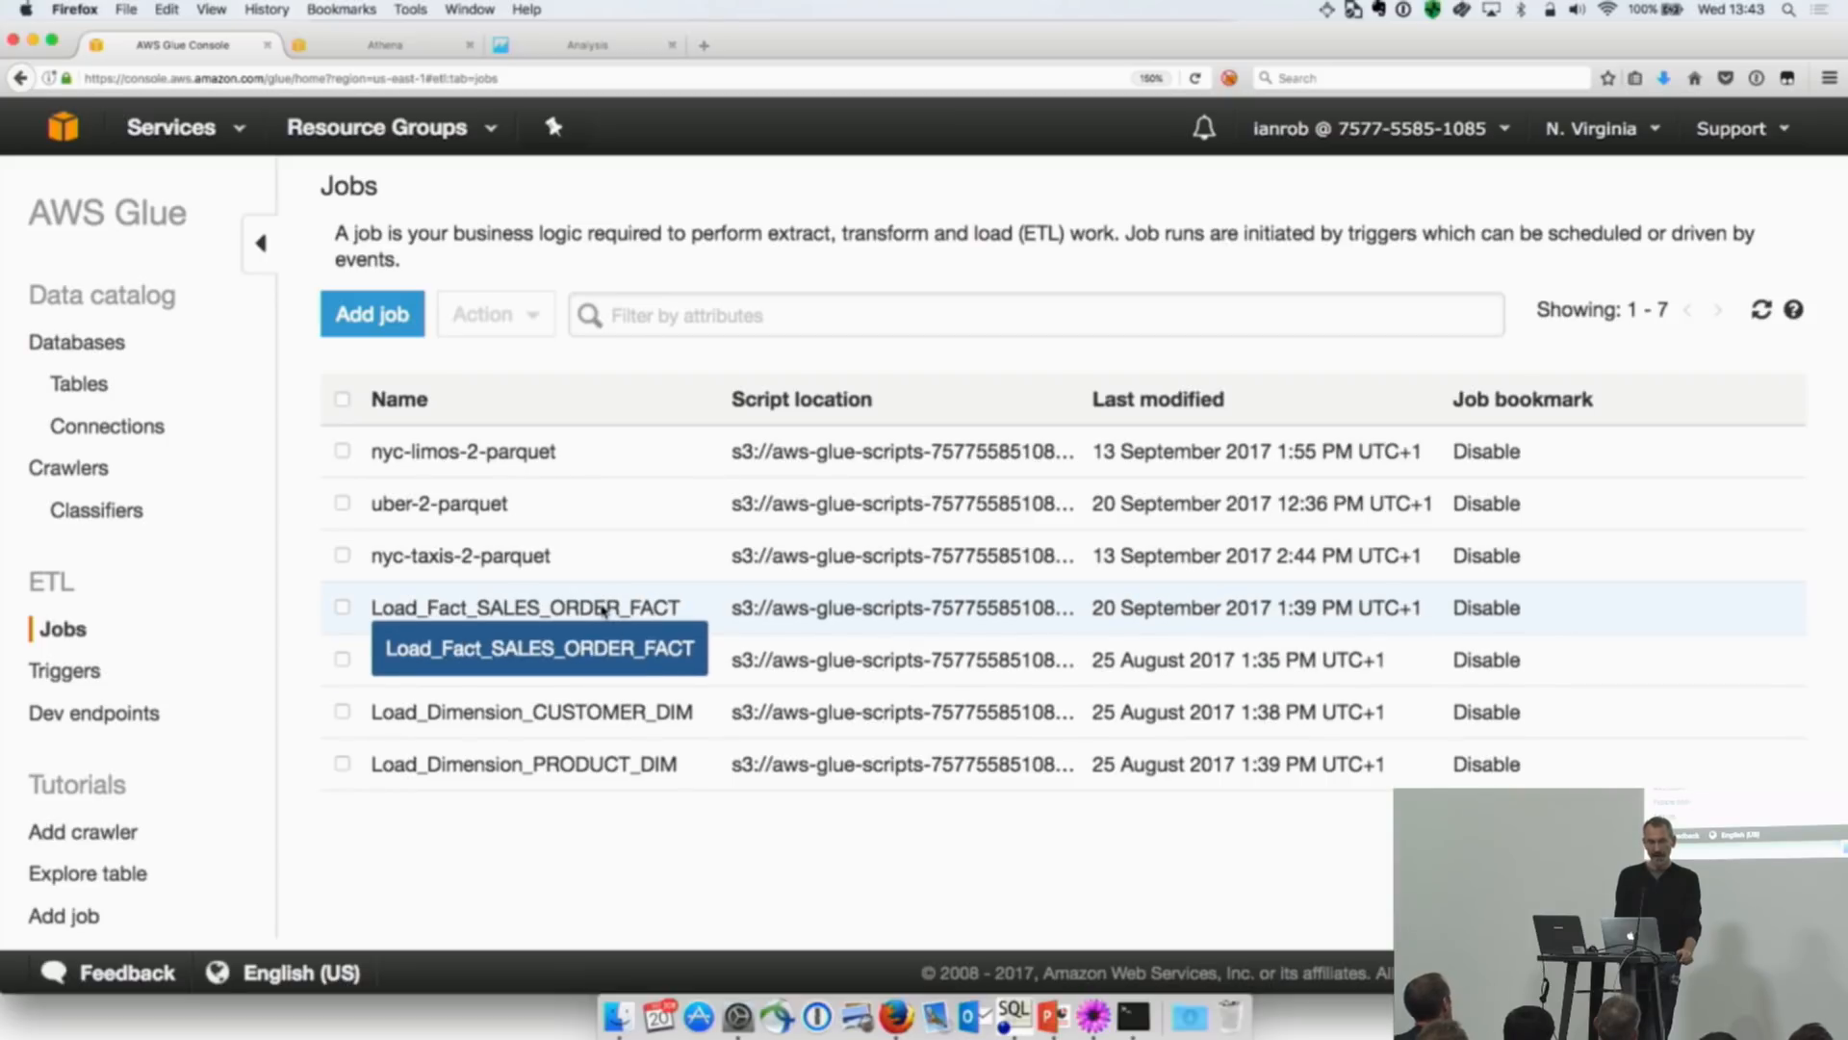
click(343, 606)
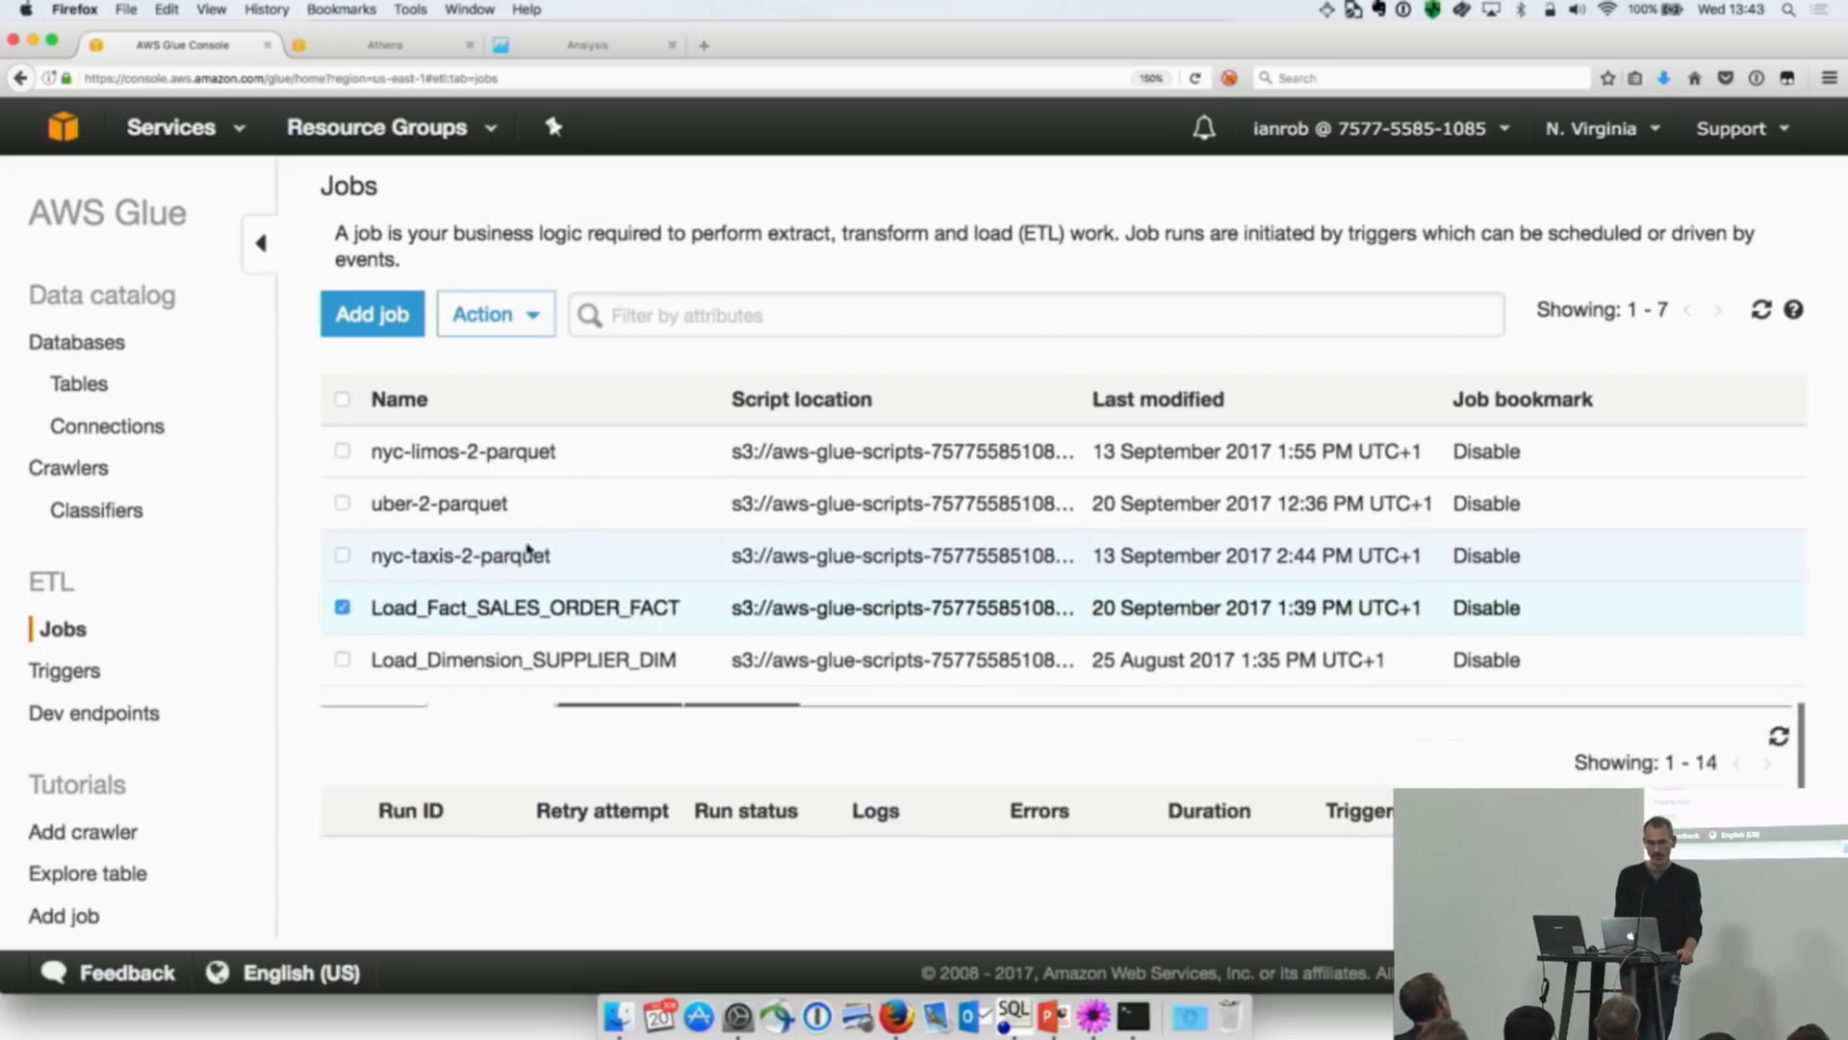
click(533, 323)
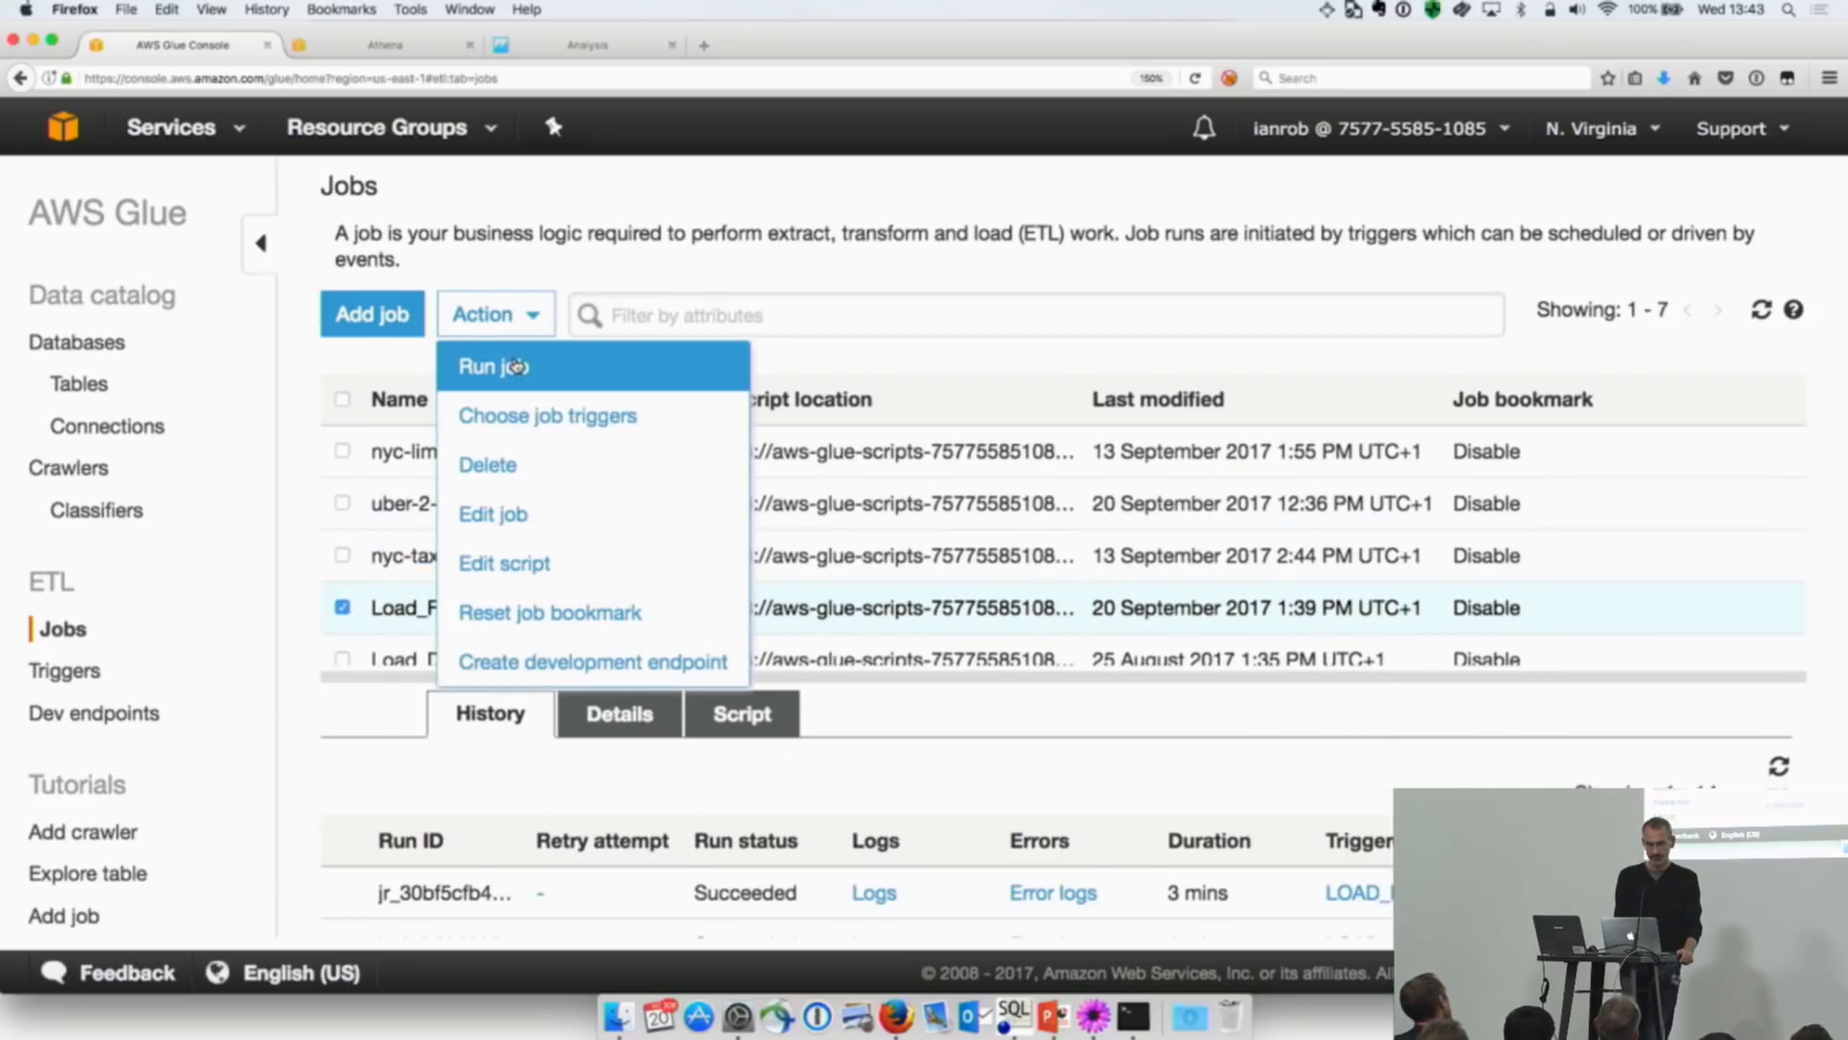
click(491, 362)
click(929, 612)
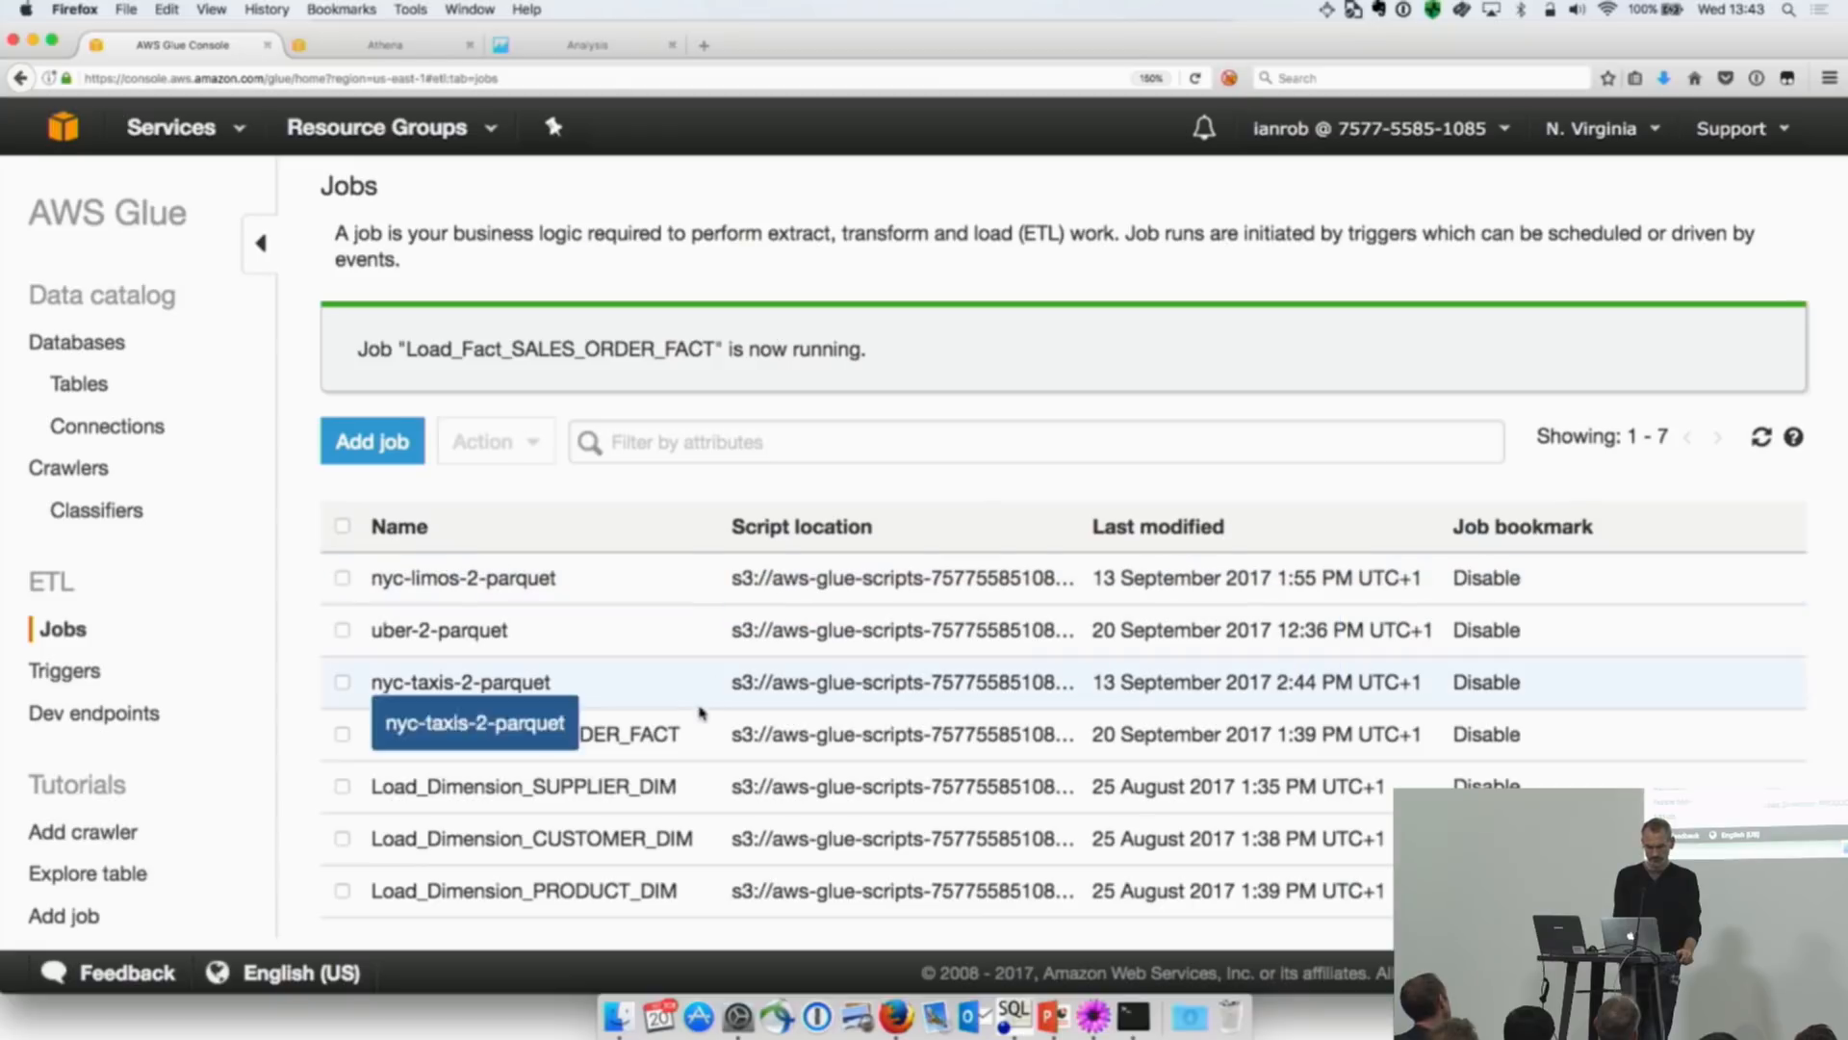
click(671, 733)
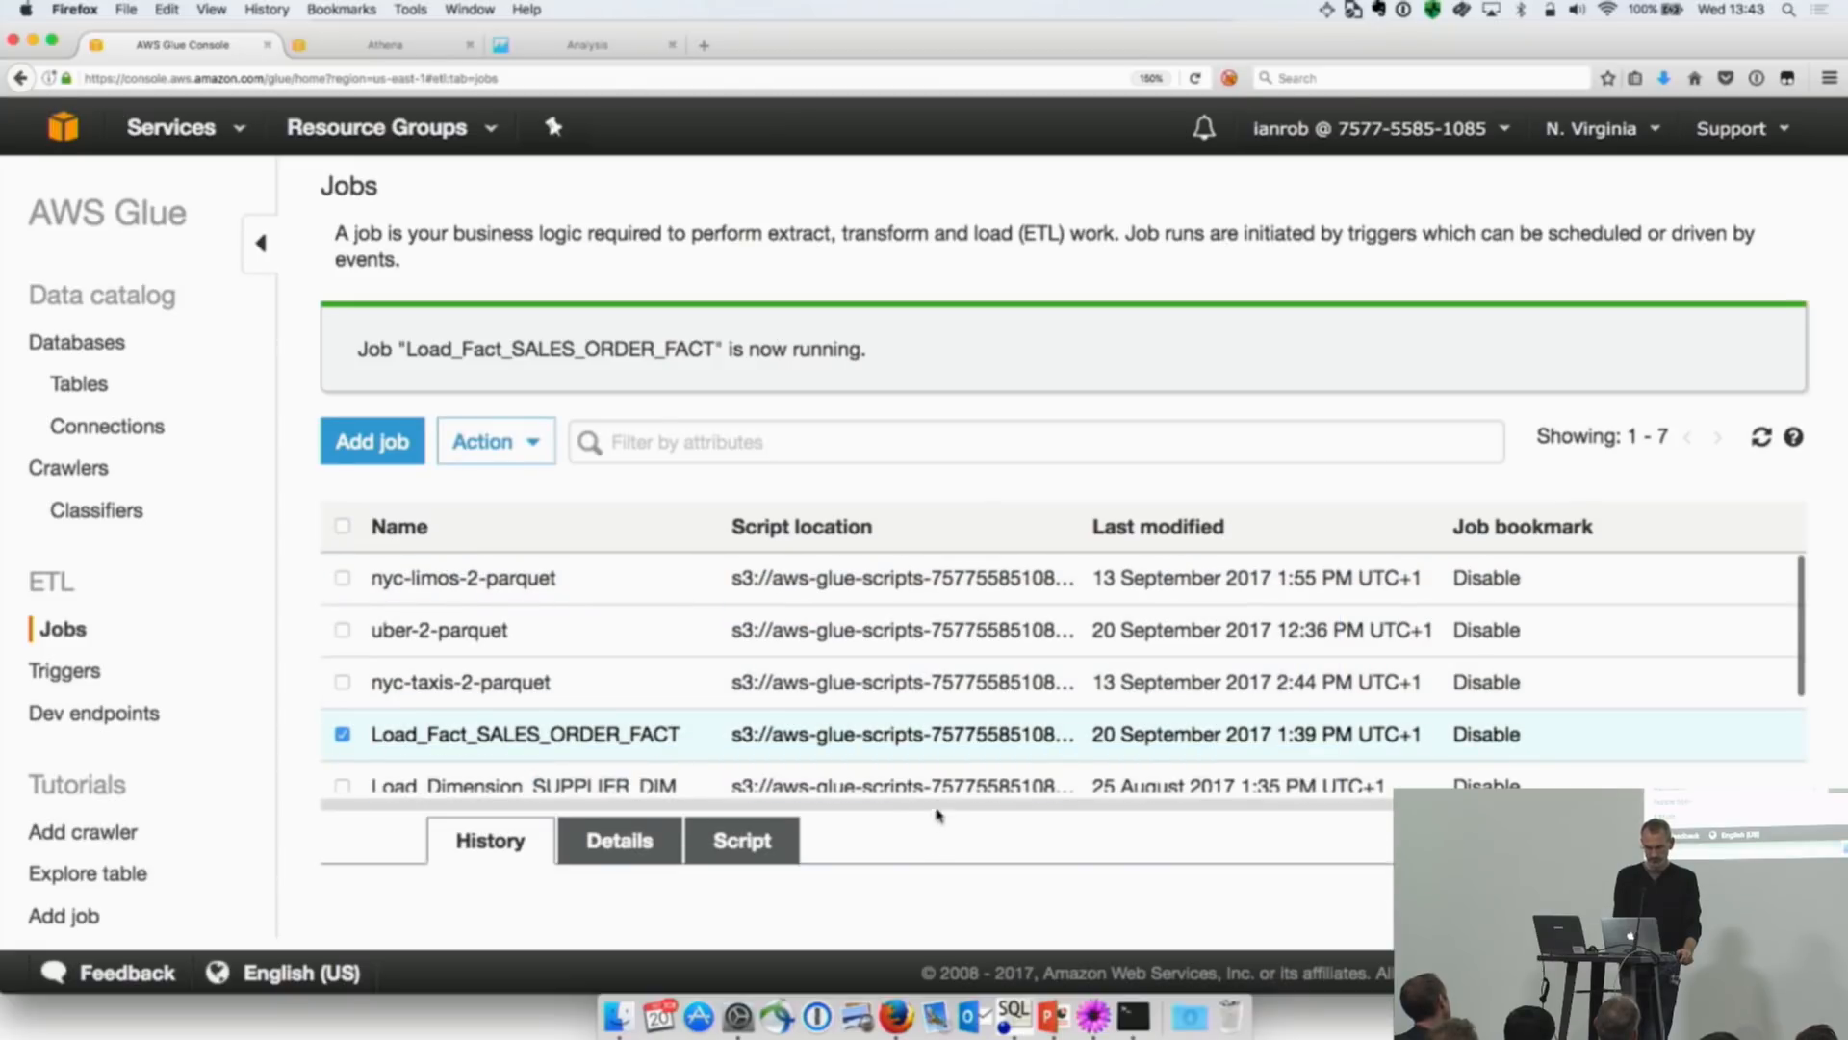
scroll(932, 804, down, 5)
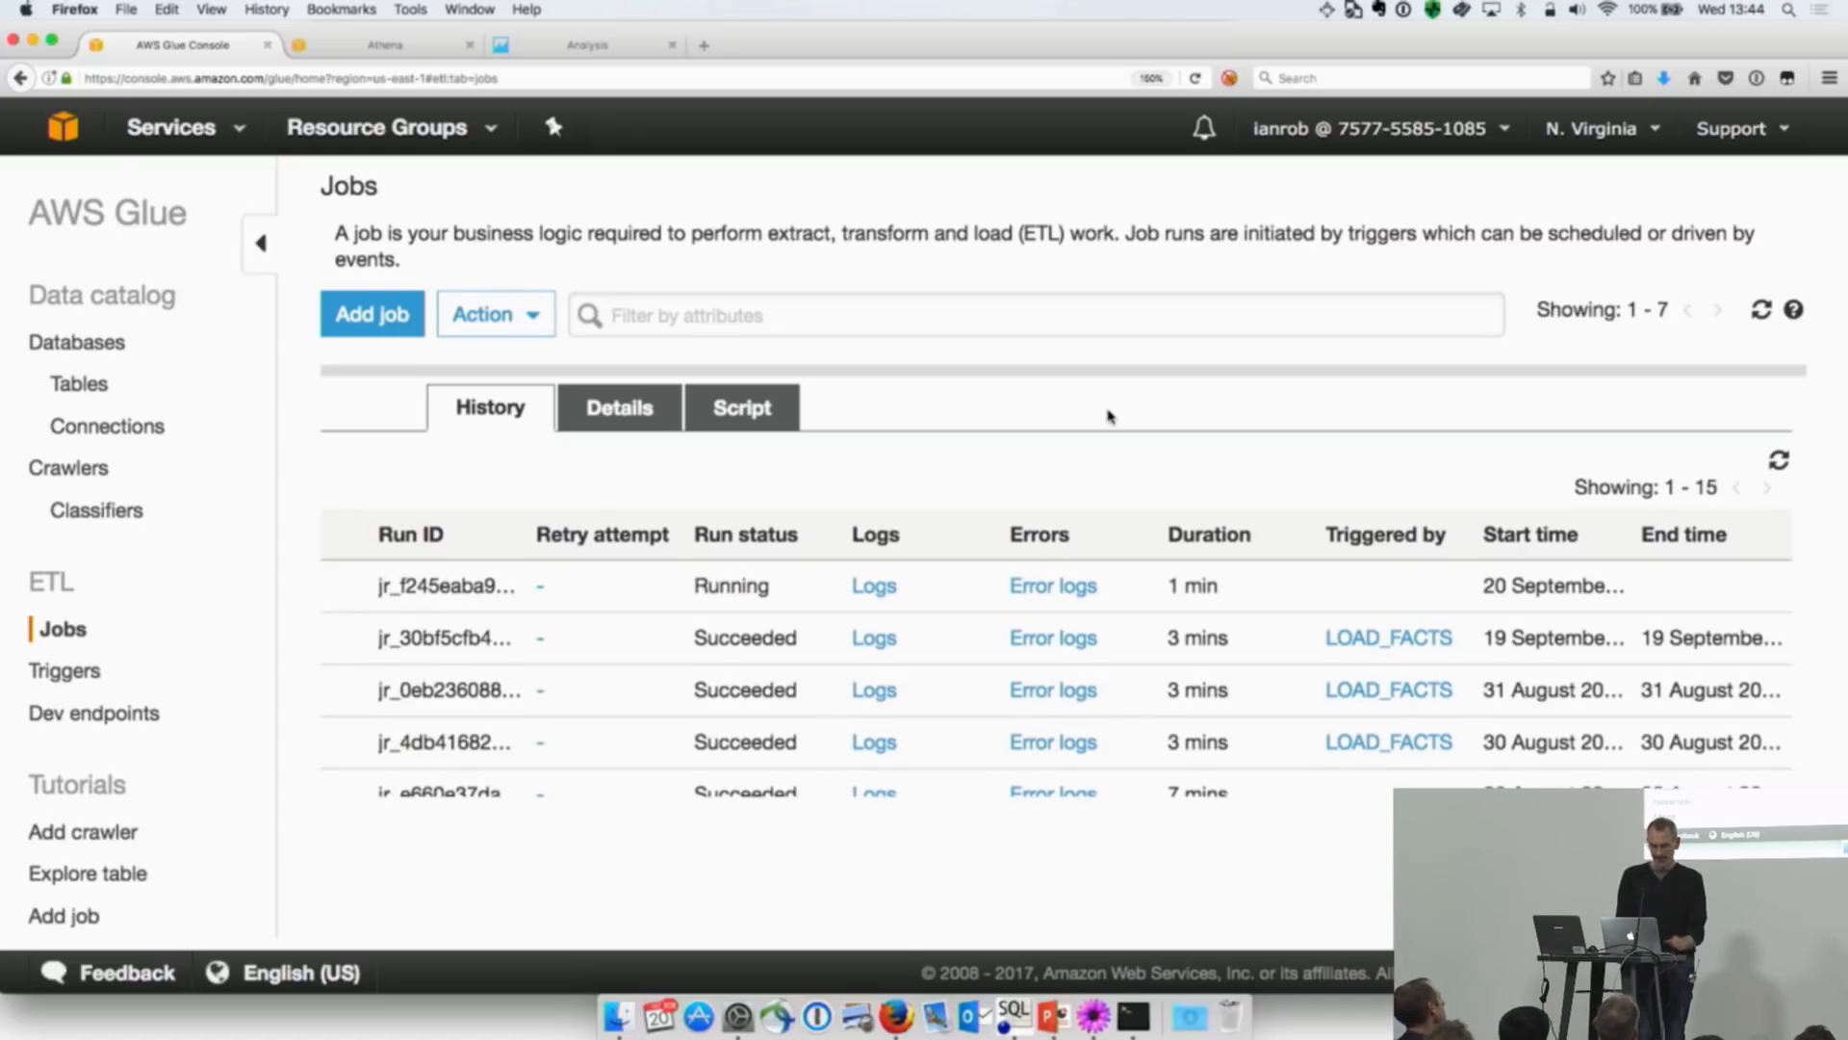
Step: Switch to the PowerPoint slideshow, advance to the Glue transformations slide, and quit the display settings covering it
key(super+Tab)
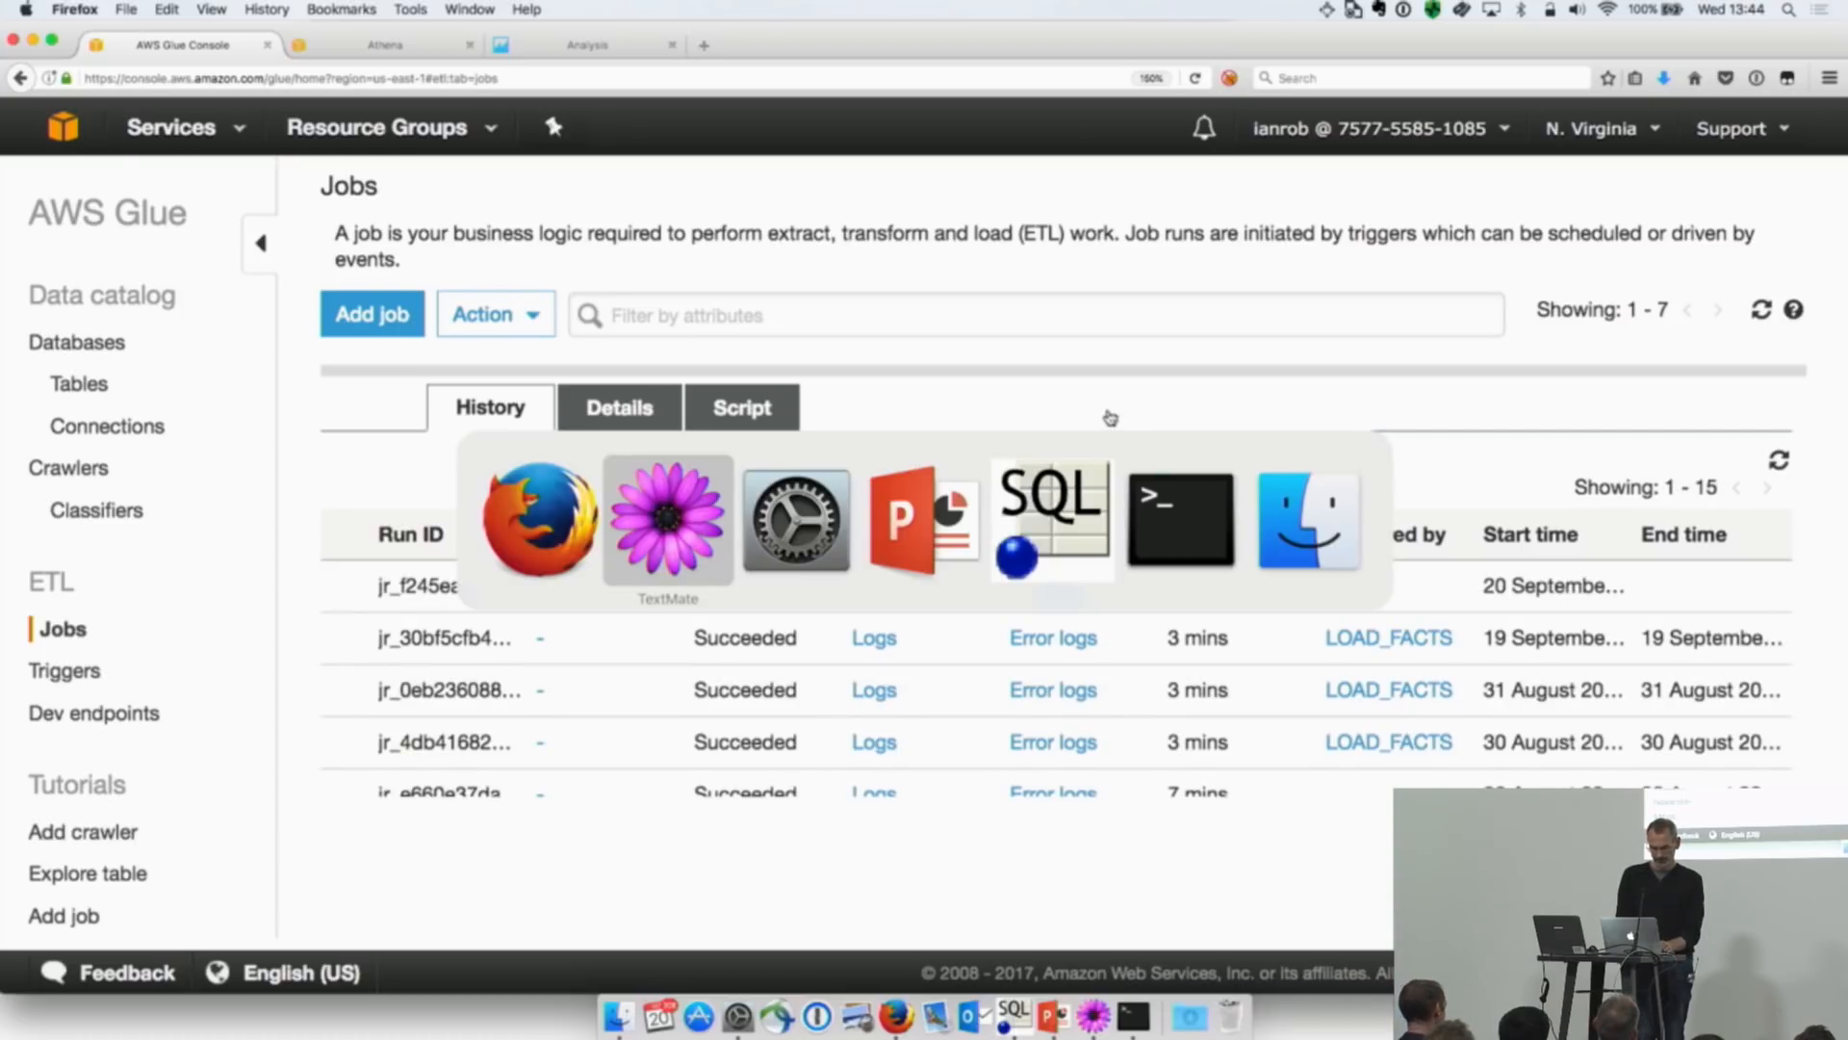
key(super+Tab)
key(super+Tab)
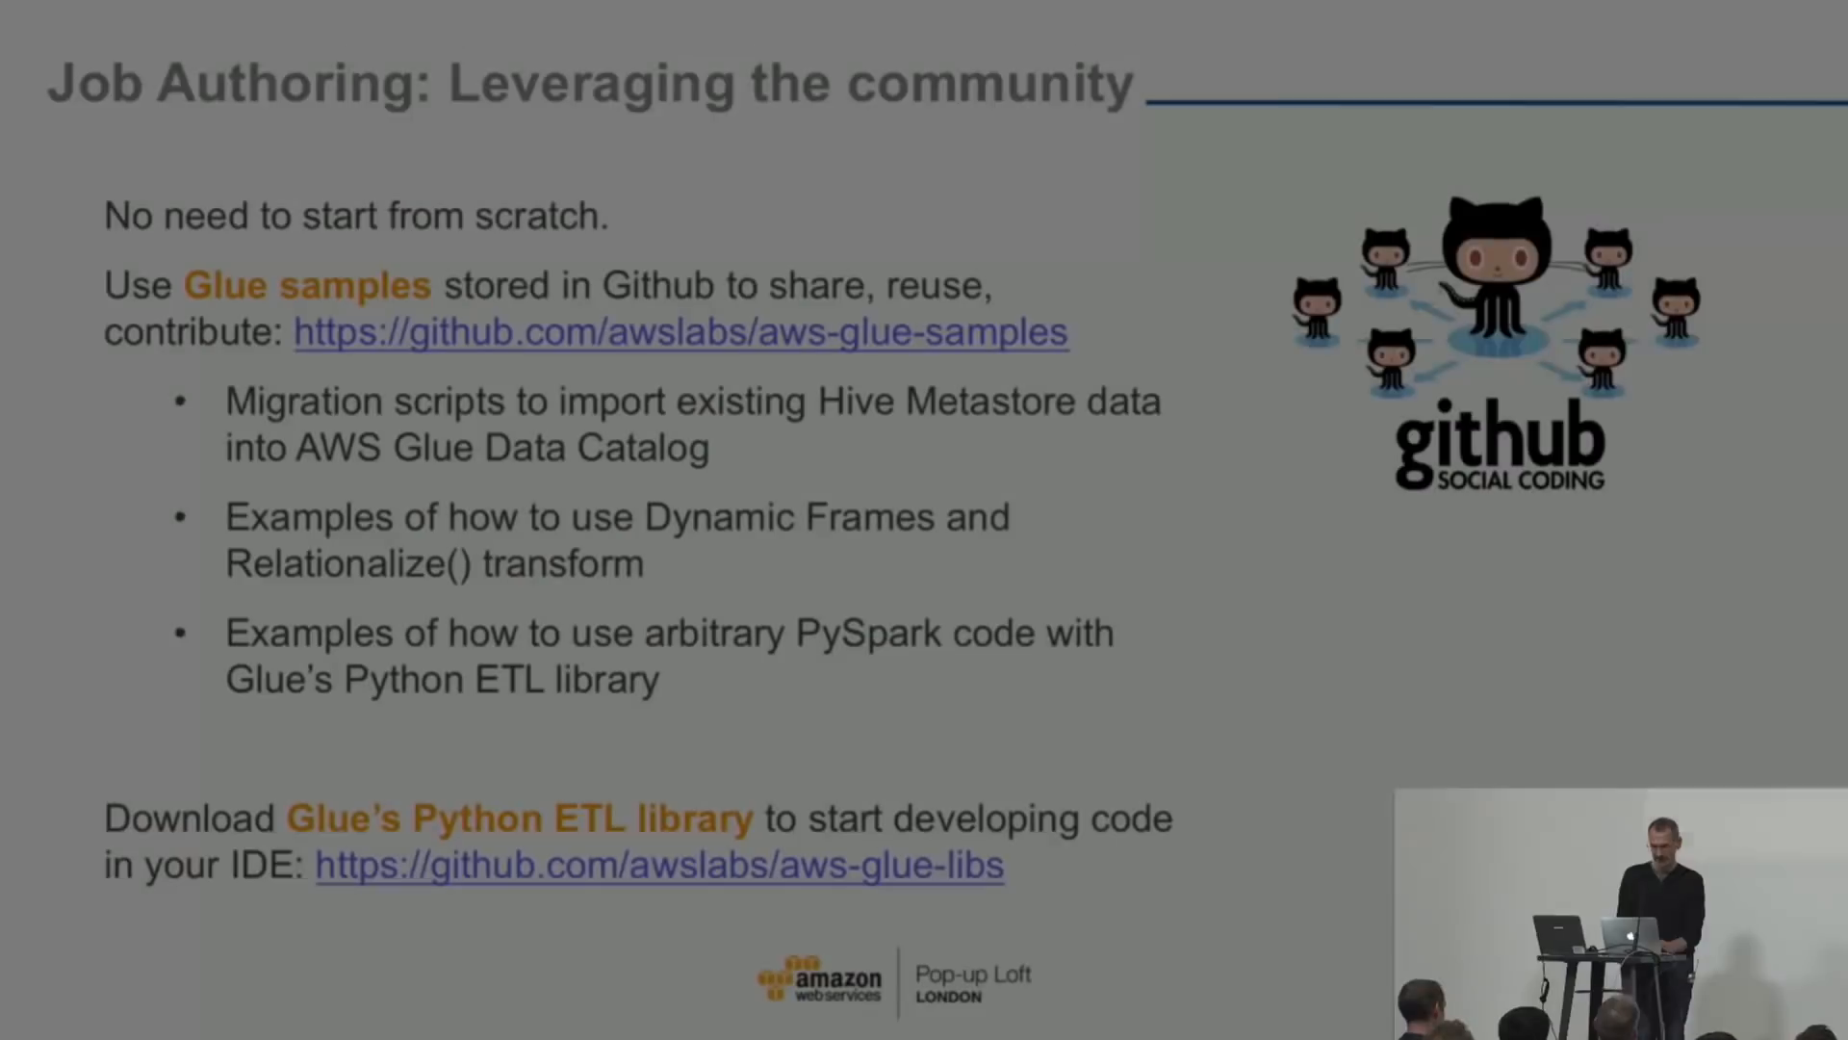
key(super+Tab)
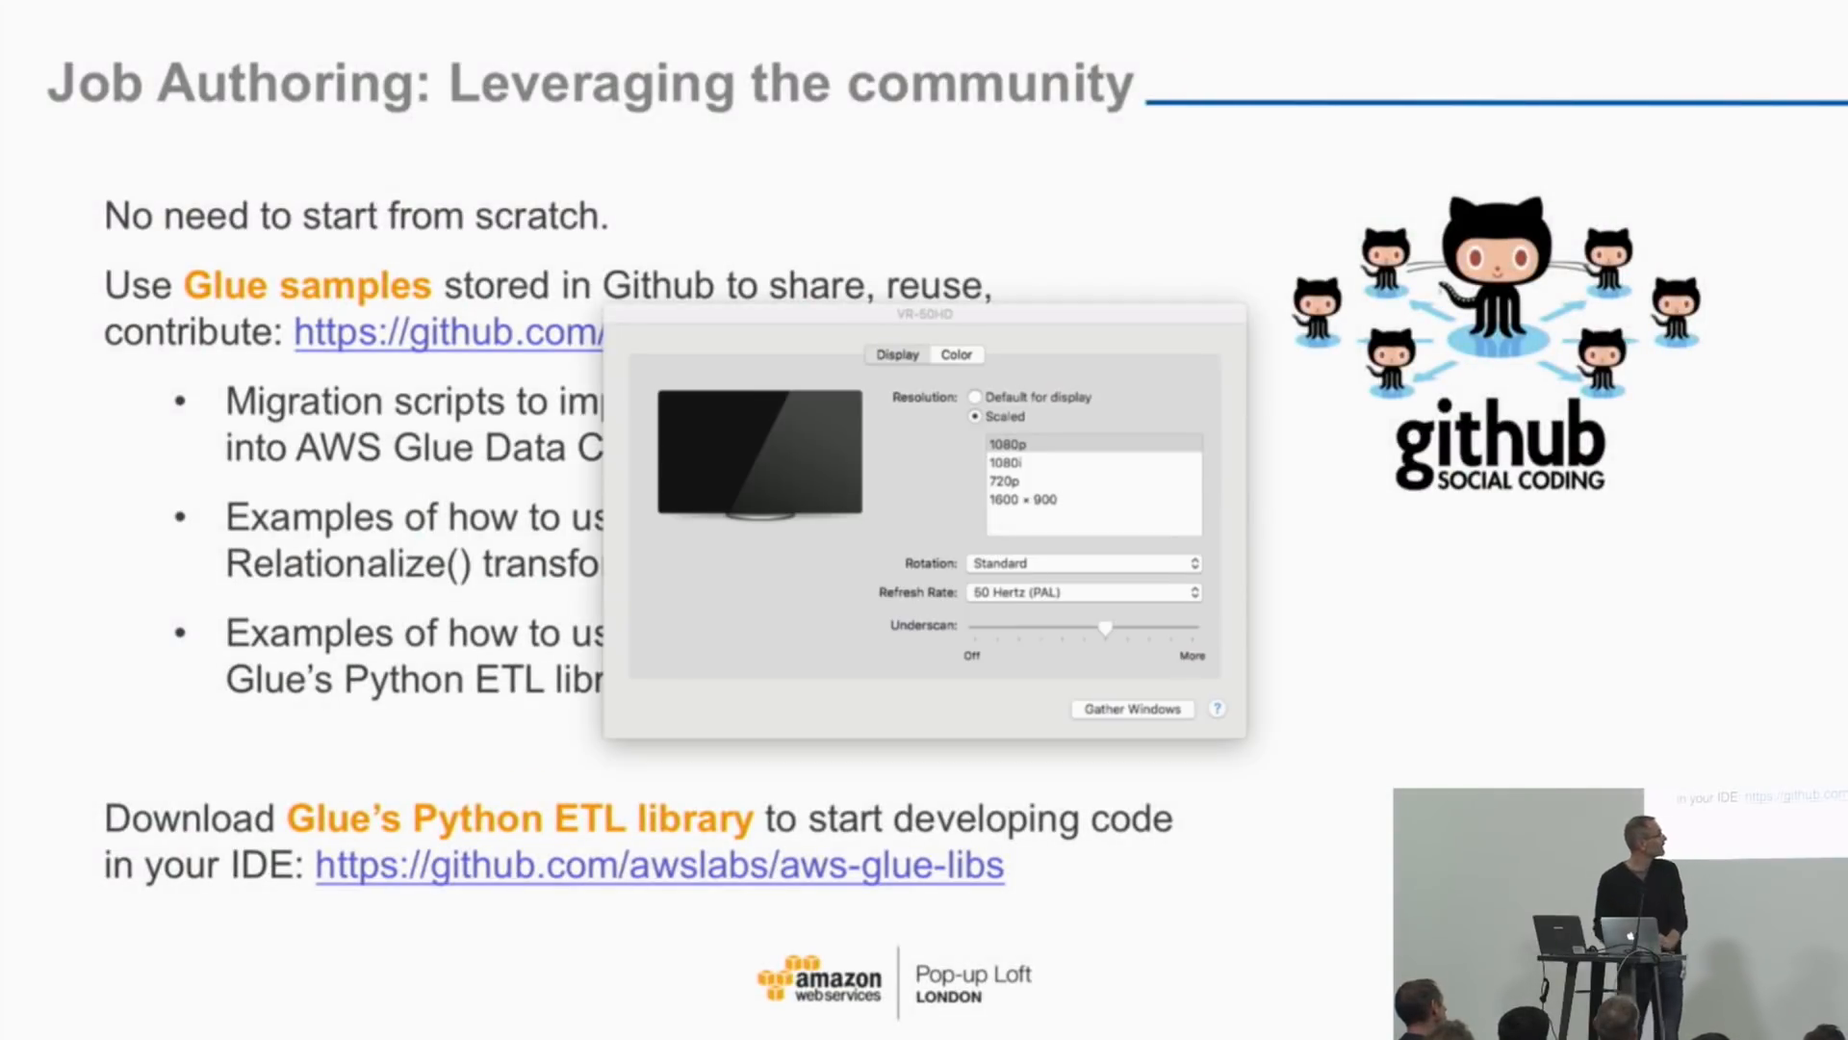
key(Right)
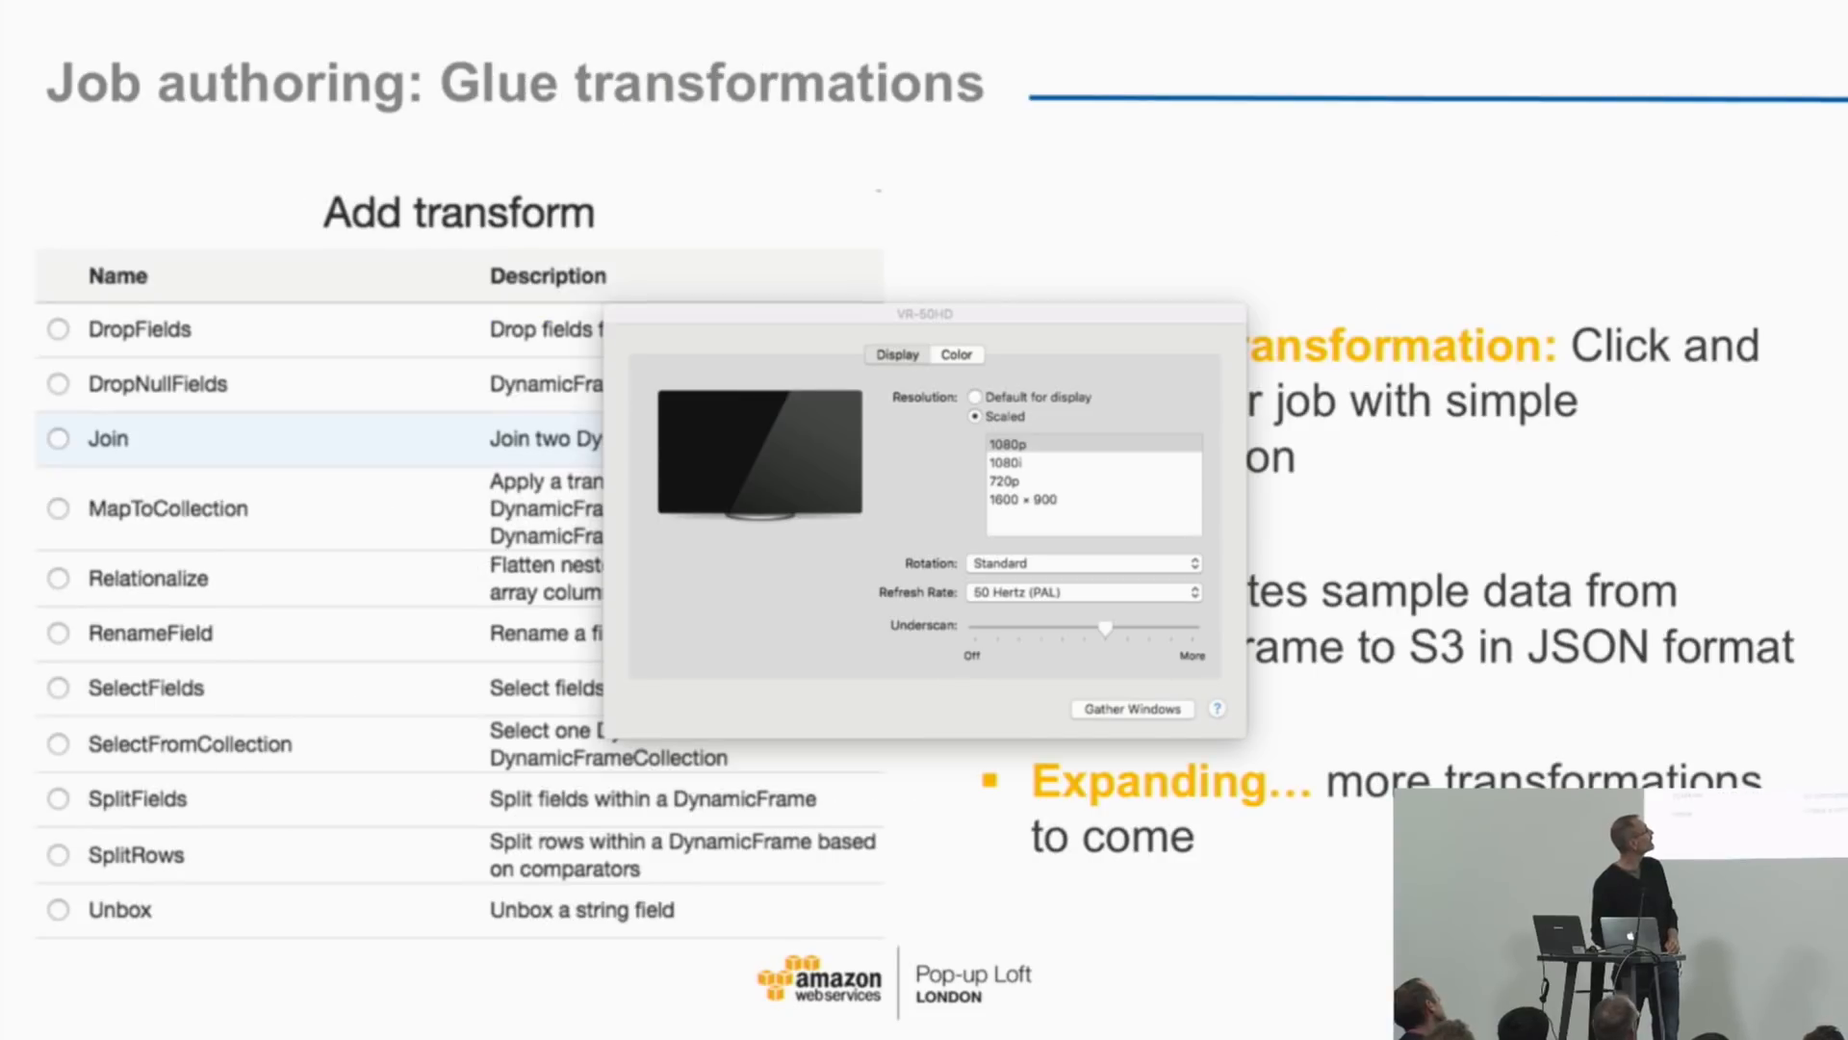
key(super+q)
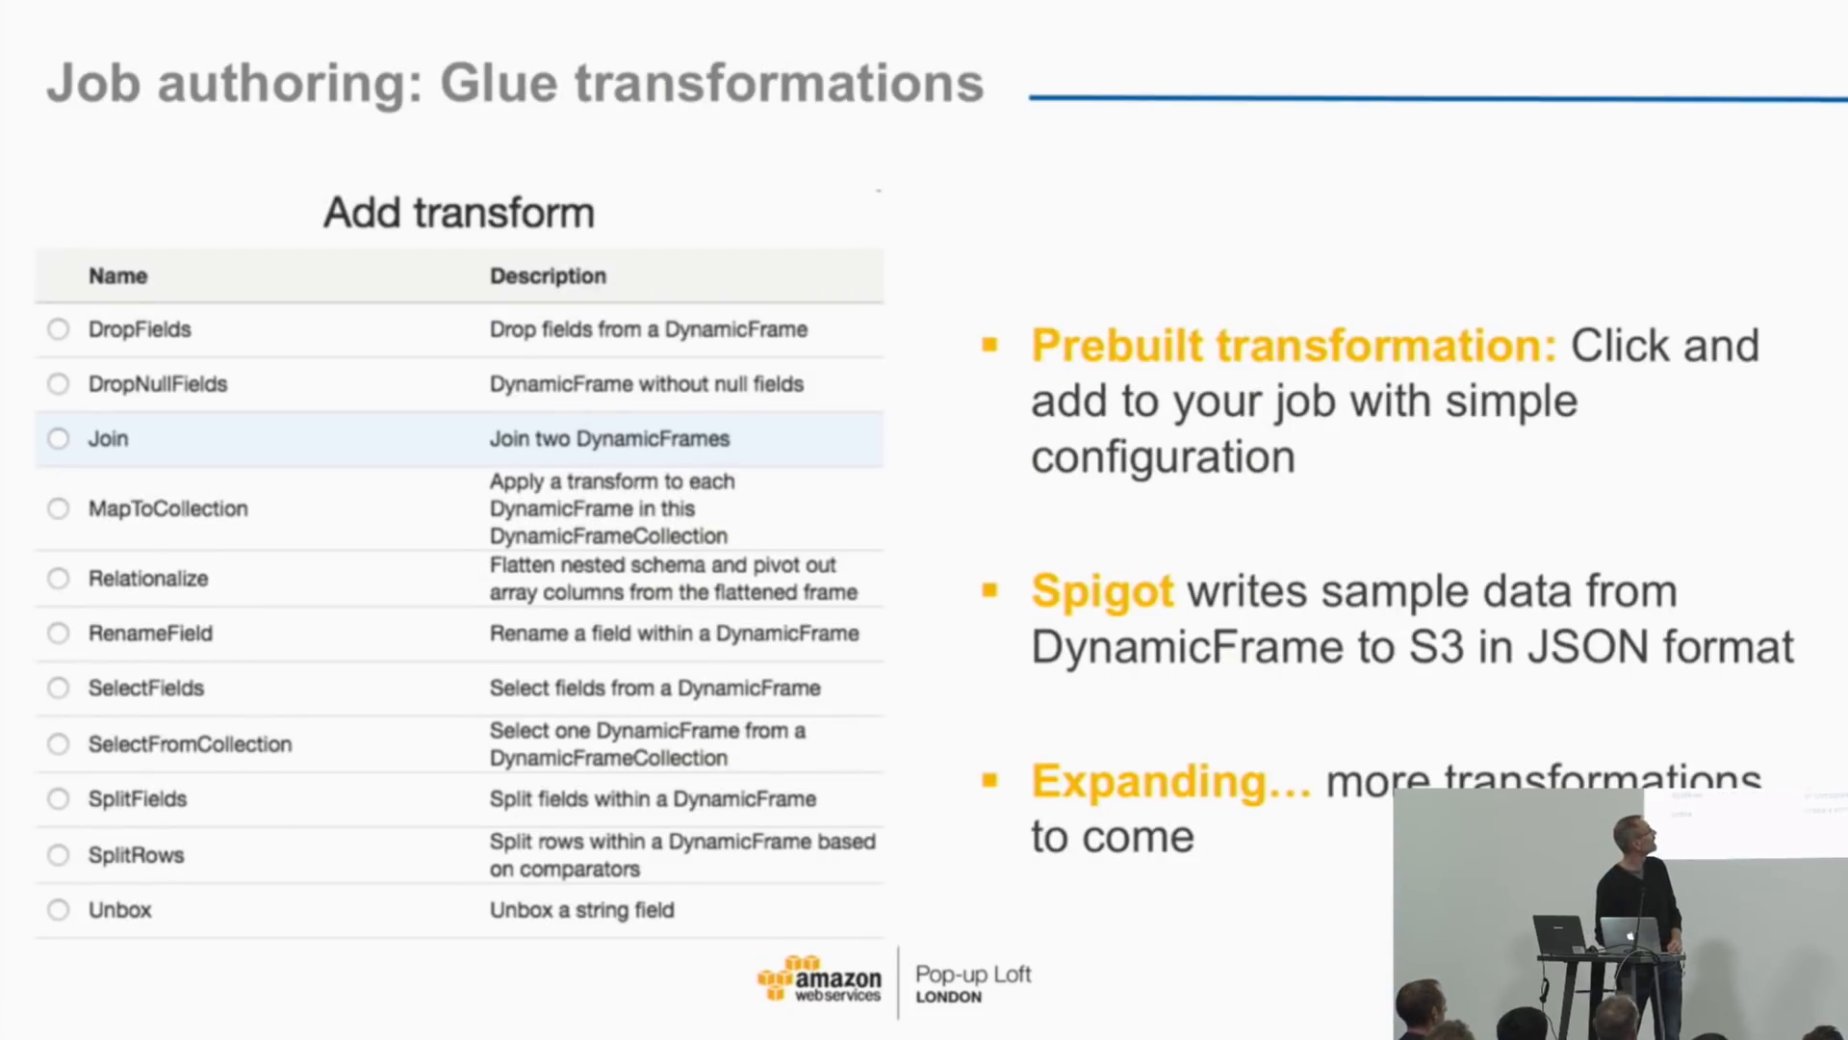
Step: Advance the slideshow past the developer endpoints and orchestration slides to "Job execution: Scheduling and monitoring"
key(Right)
key(Right)
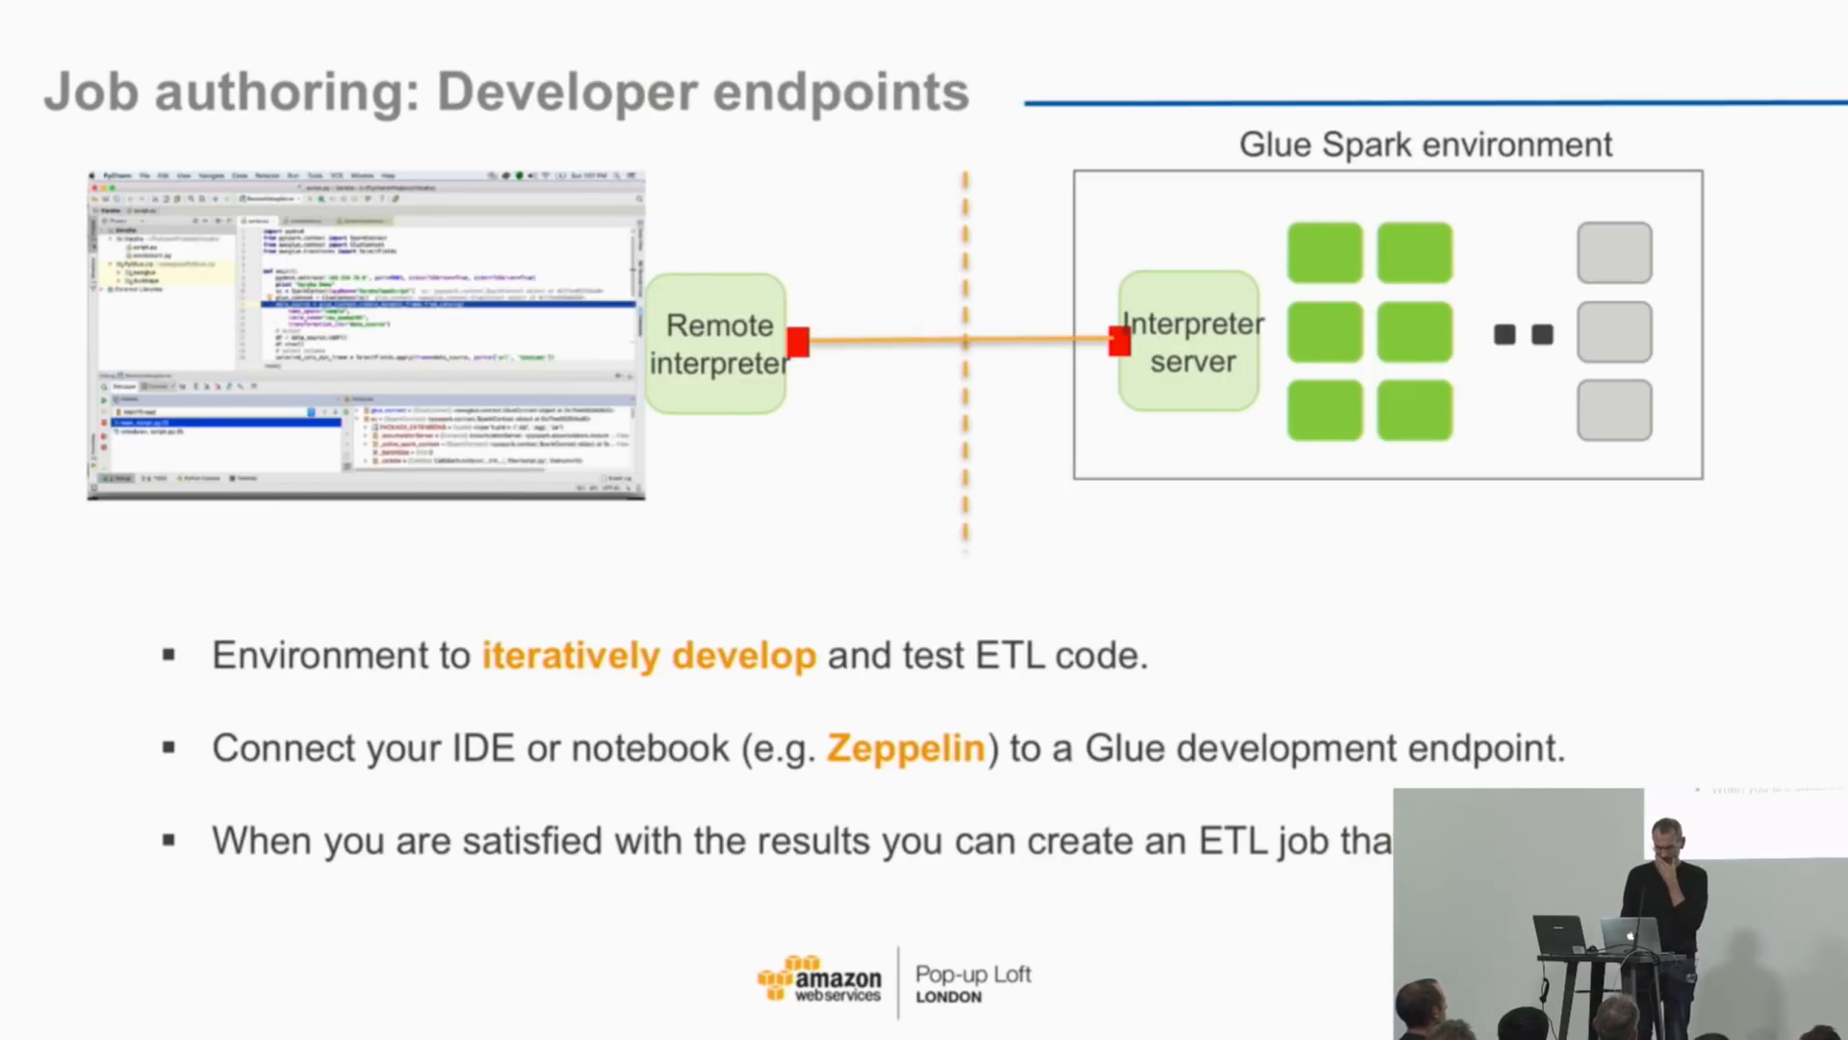
key(Right)
key(Right)
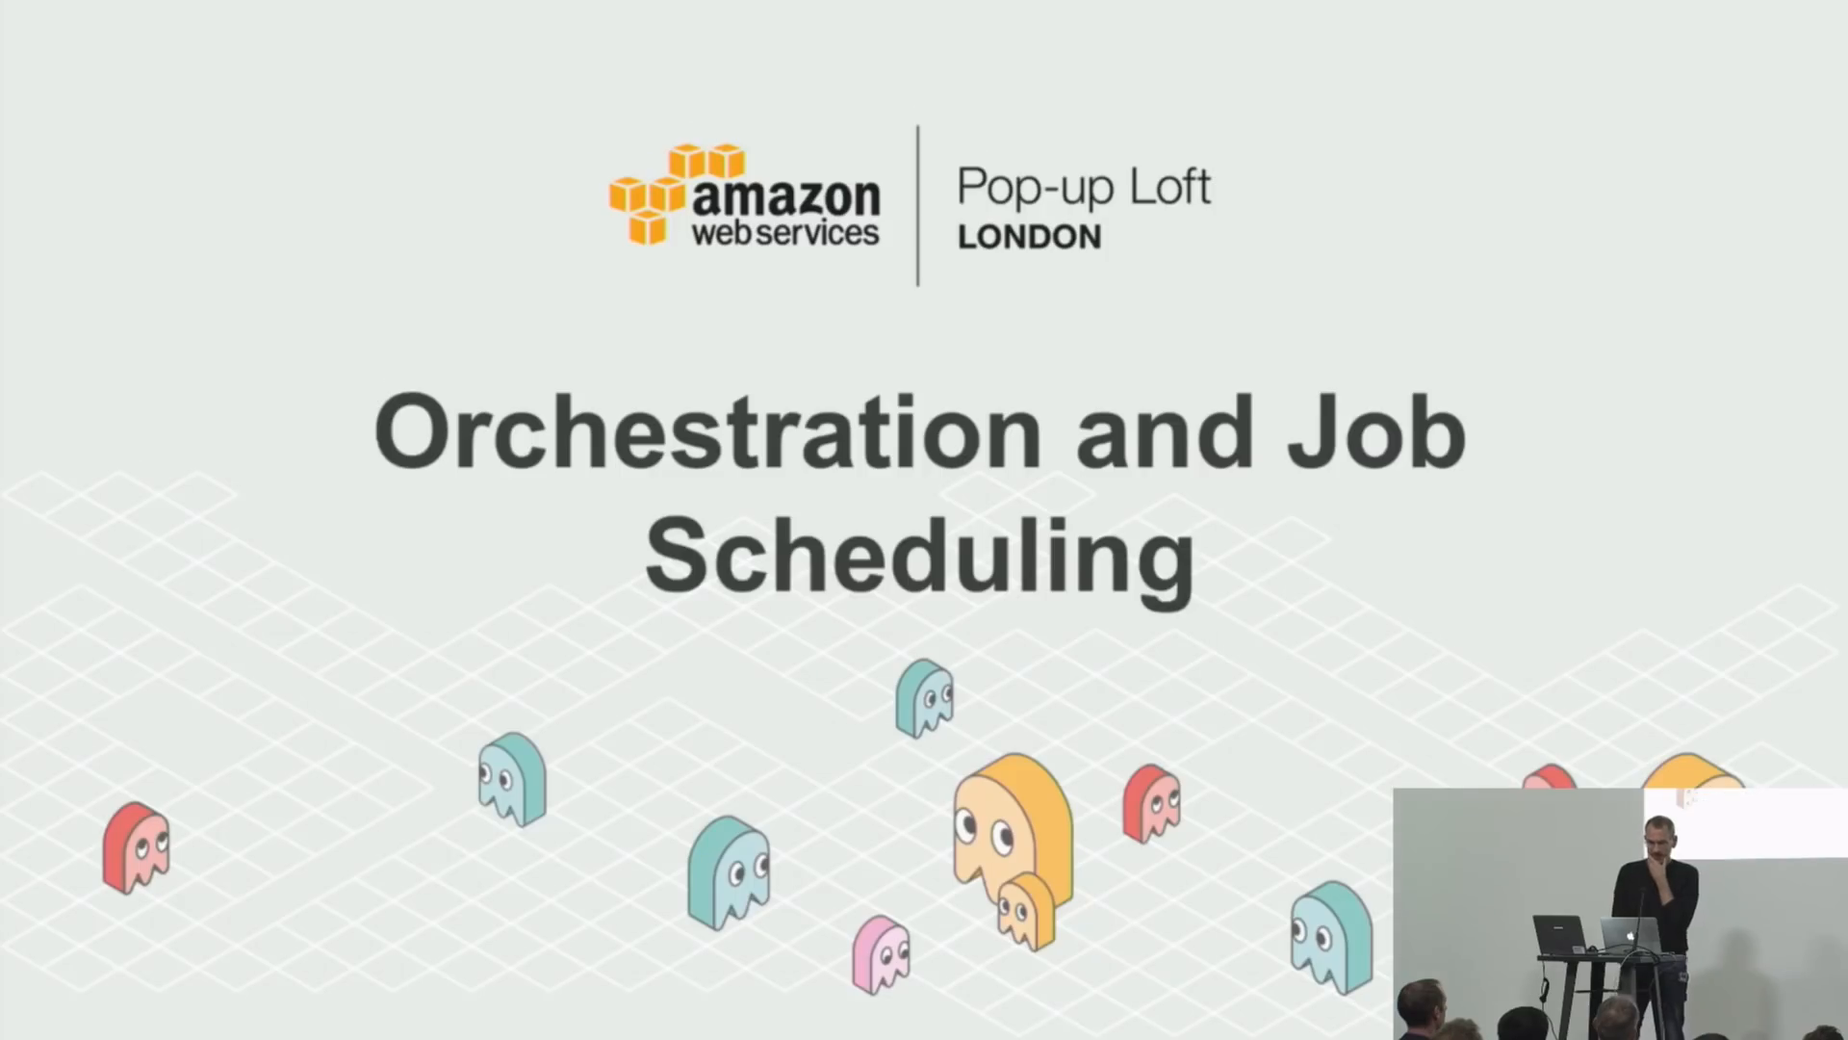
key(Right)
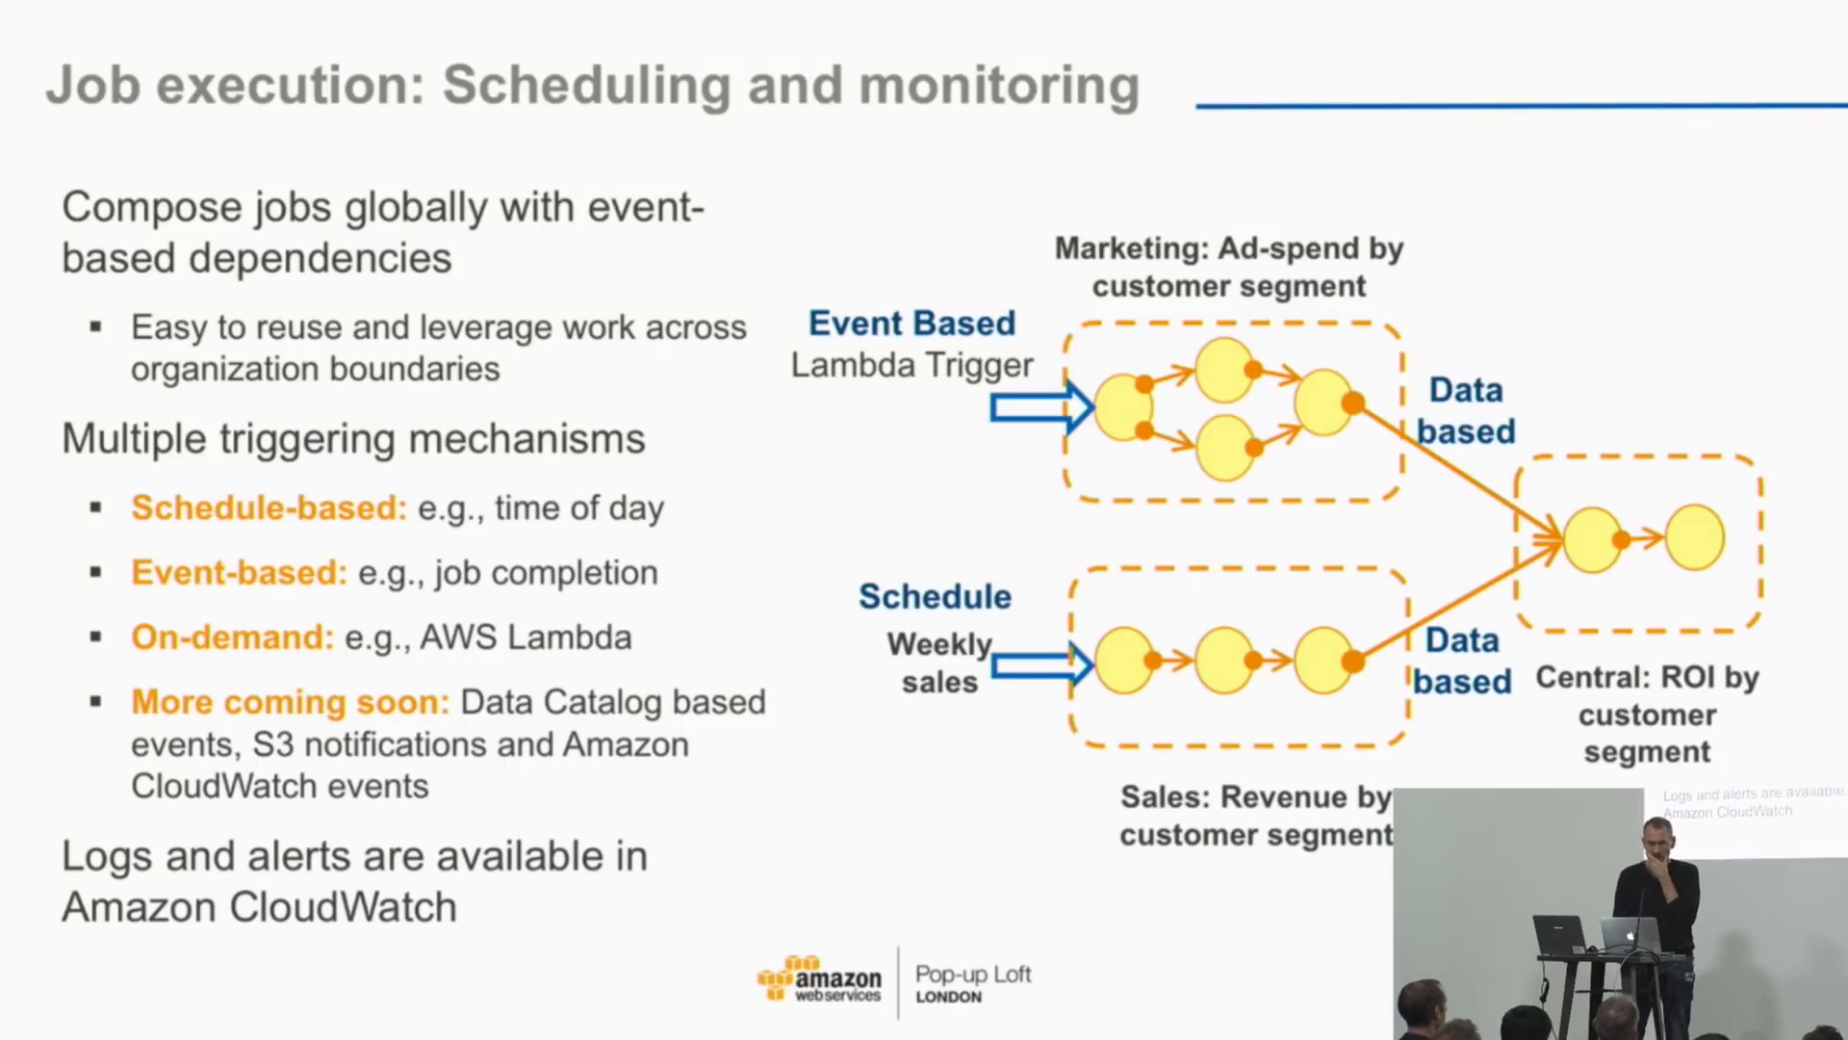